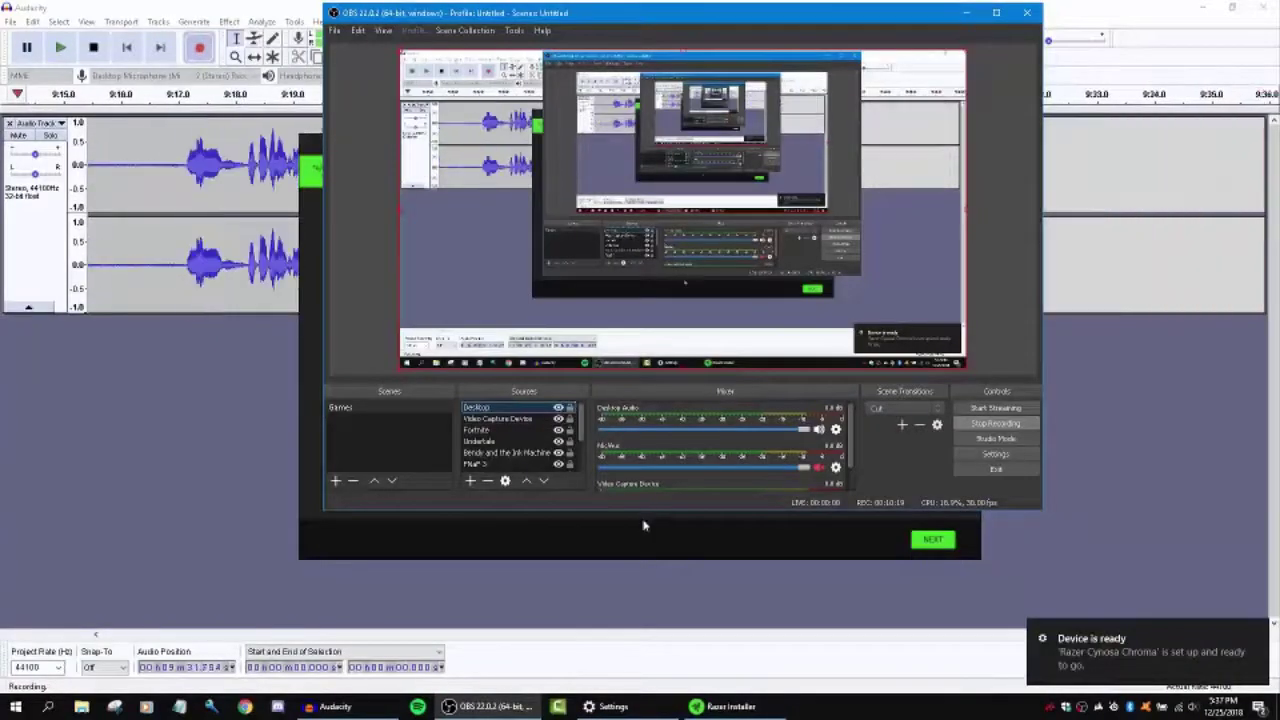
# Bring the Razer installer forward and move past the Cynosa Chroma welcome page
pyautogui.click(643, 527)
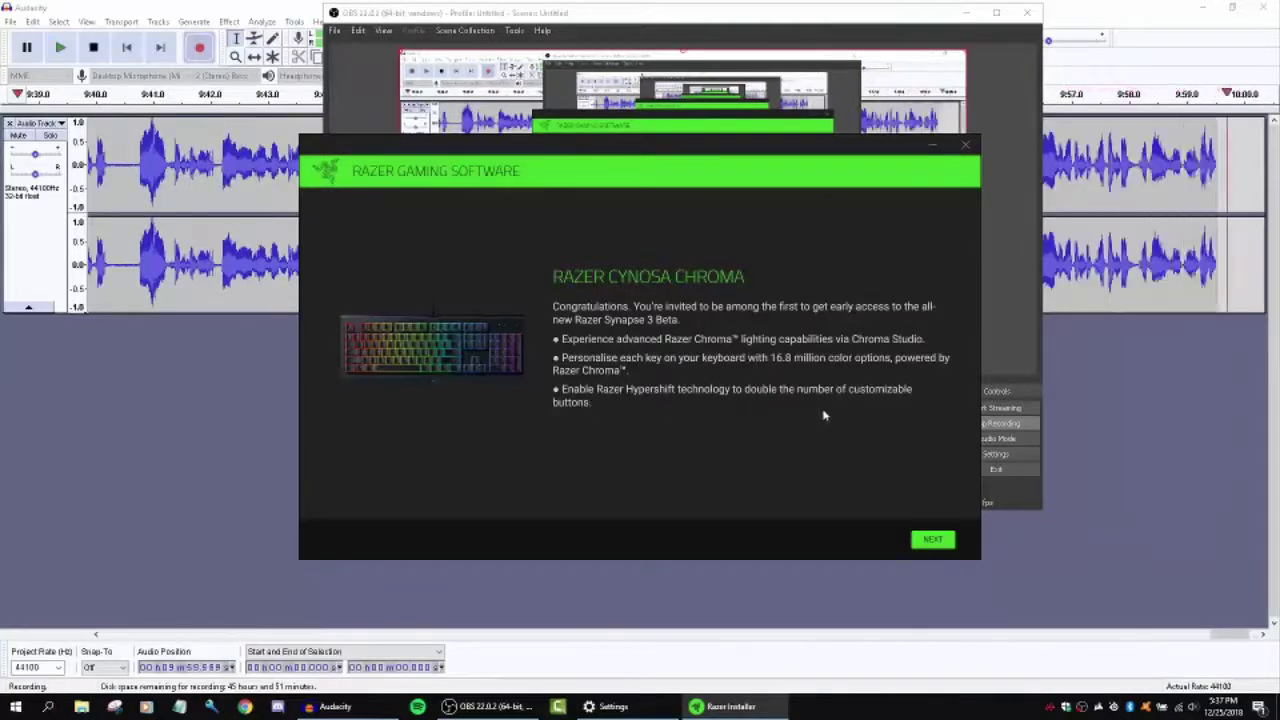
pyautogui.click(940, 539)
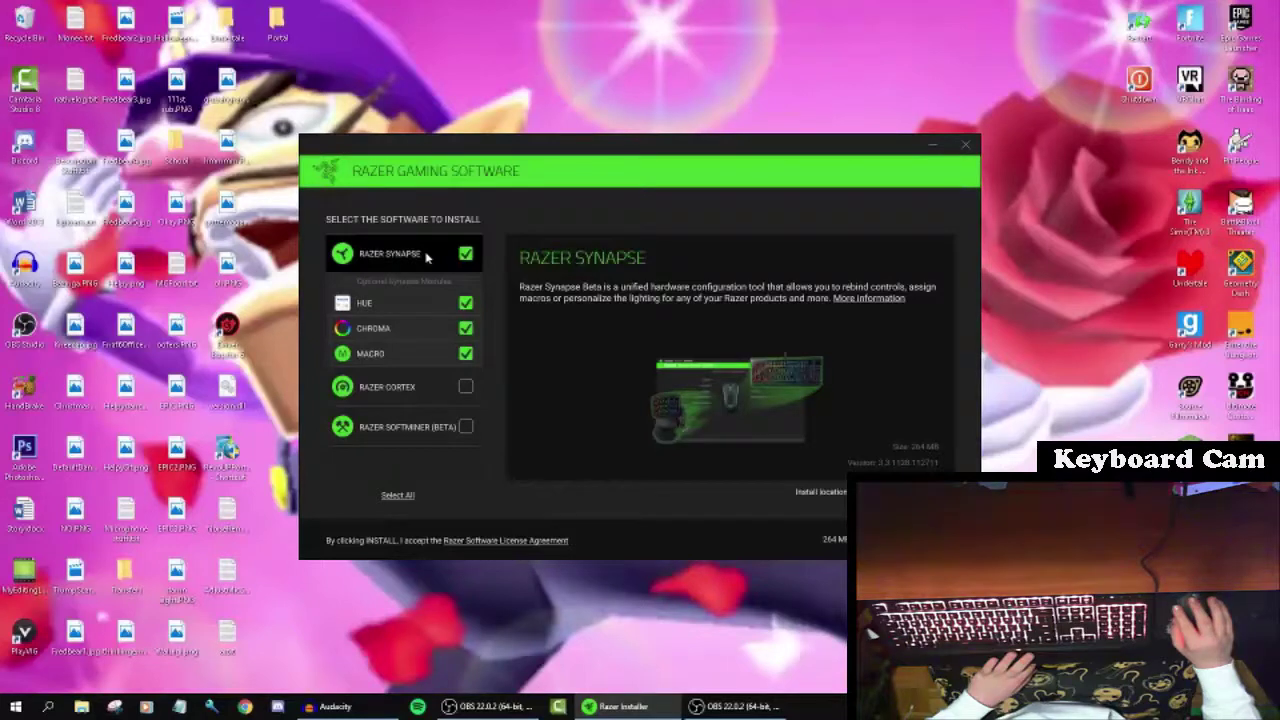
pyautogui.moveTo(409, 312)
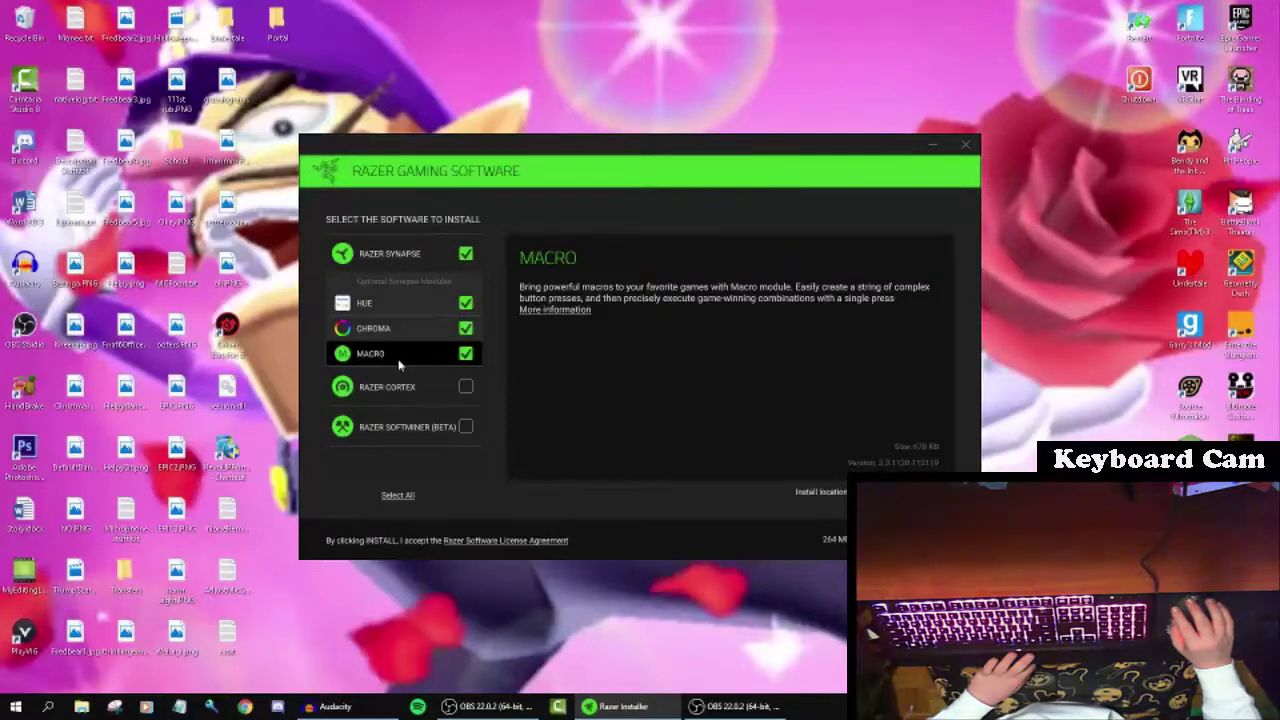
pyautogui.moveTo(403, 390)
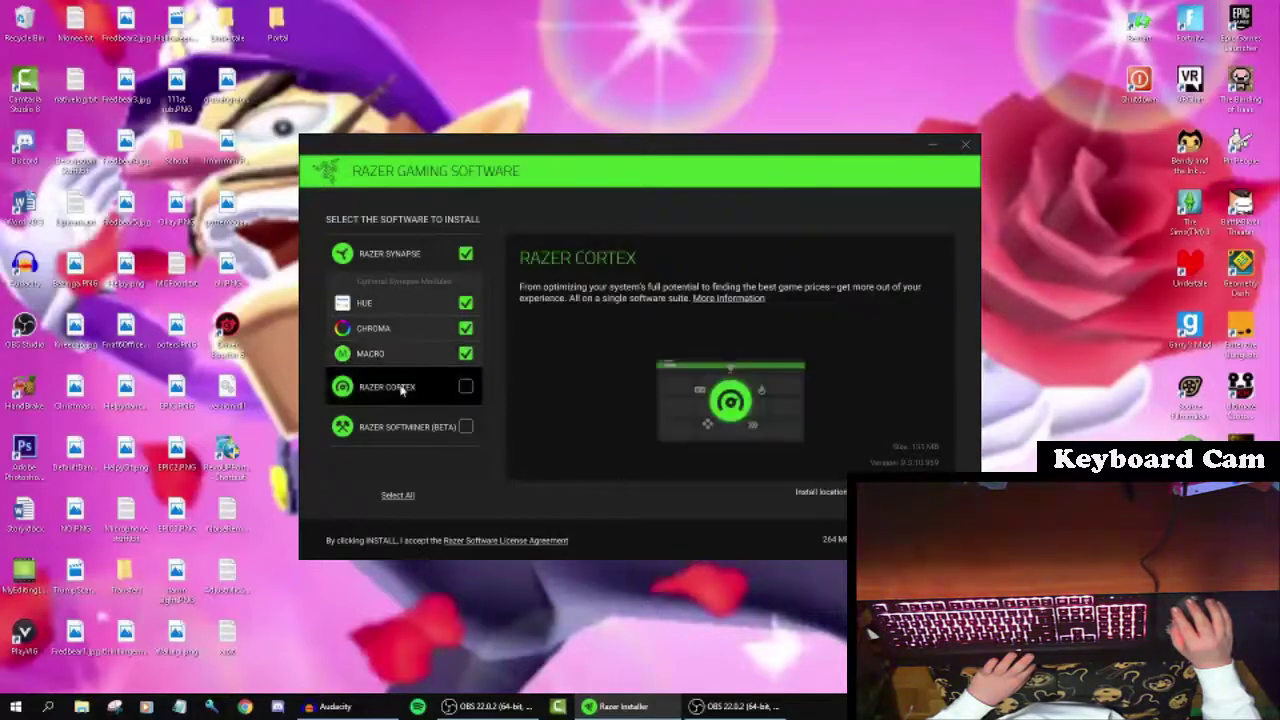
pyautogui.click(433, 431)
pyautogui.click(408, 398)
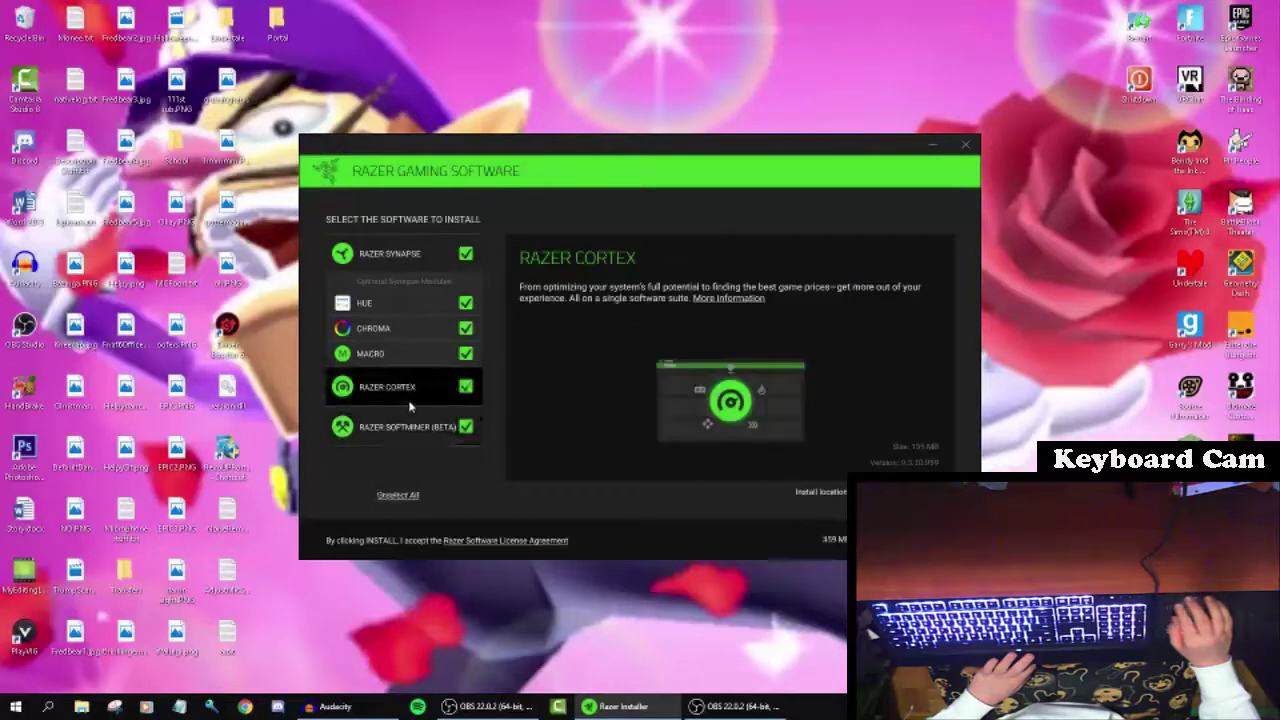
pyautogui.click(412, 428)
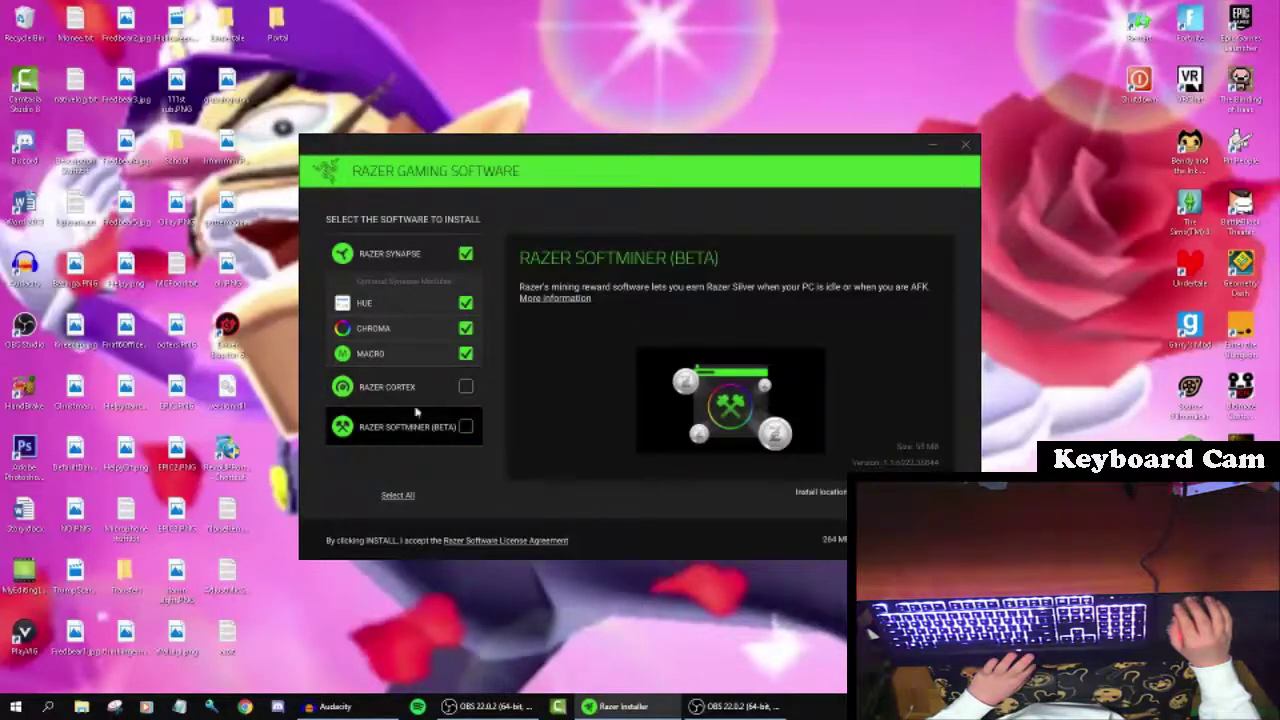
pyautogui.click(415, 389)
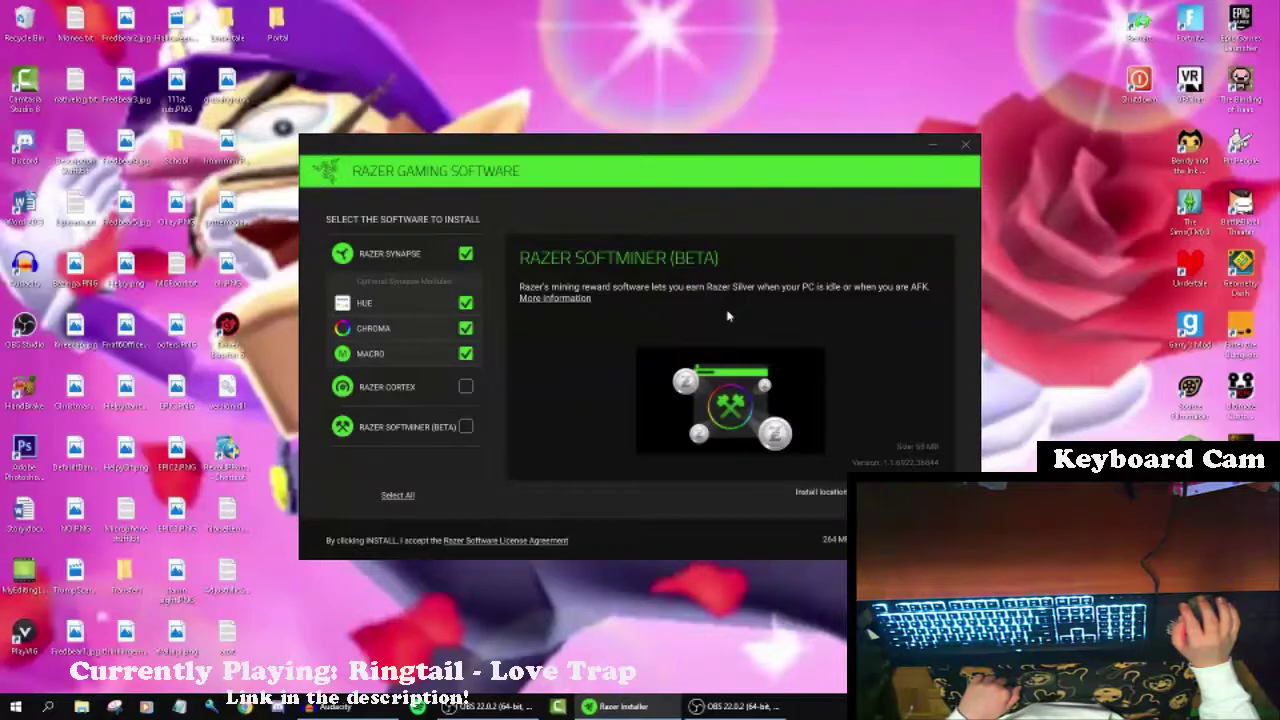
pyautogui.click(424, 258)
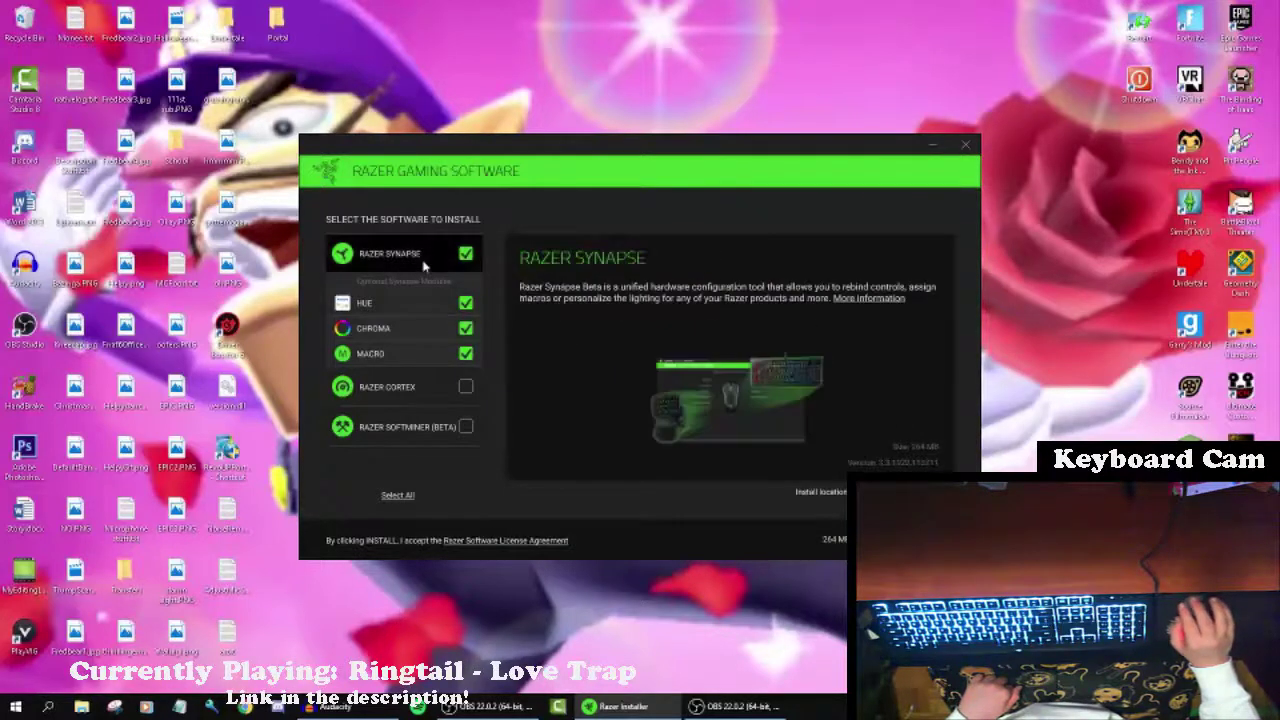
pyautogui.click(420, 303)
pyautogui.click(415, 355)
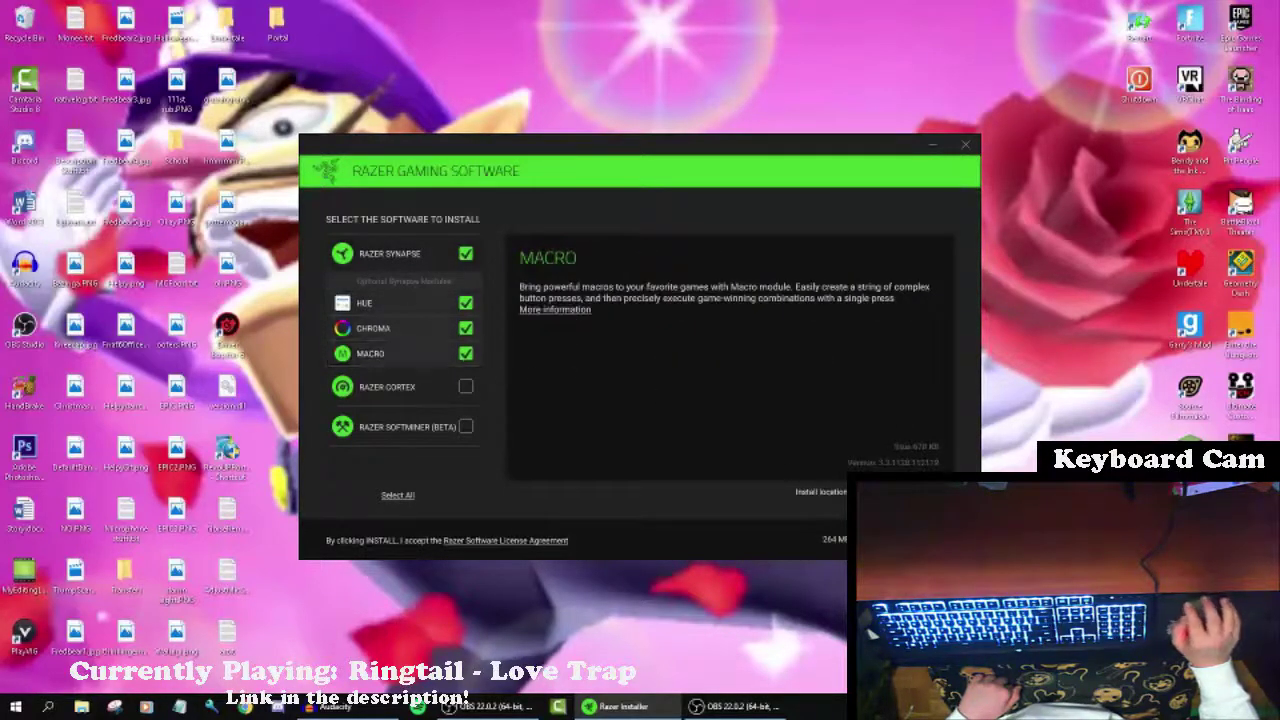
# Start installing Synapse with the HUE, Chroma and Macro modules, browsing the feature slides
pyautogui.click(915, 540)
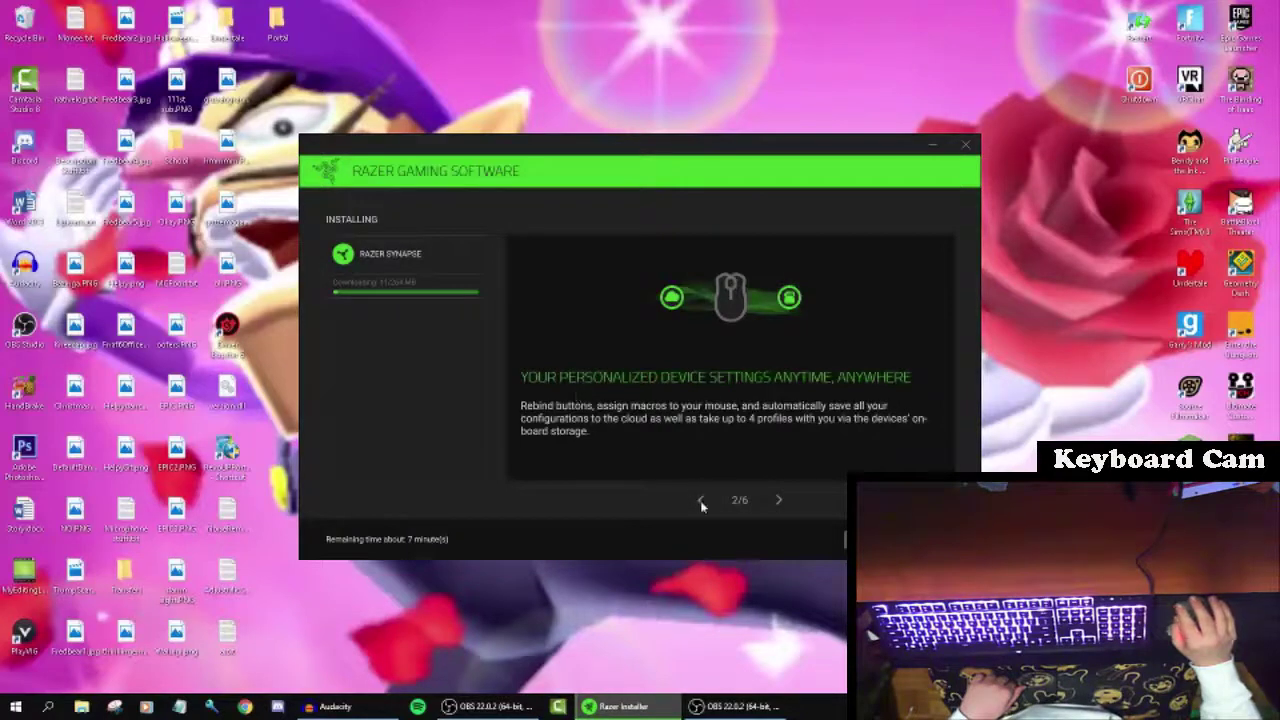
pyautogui.click(700, 502)
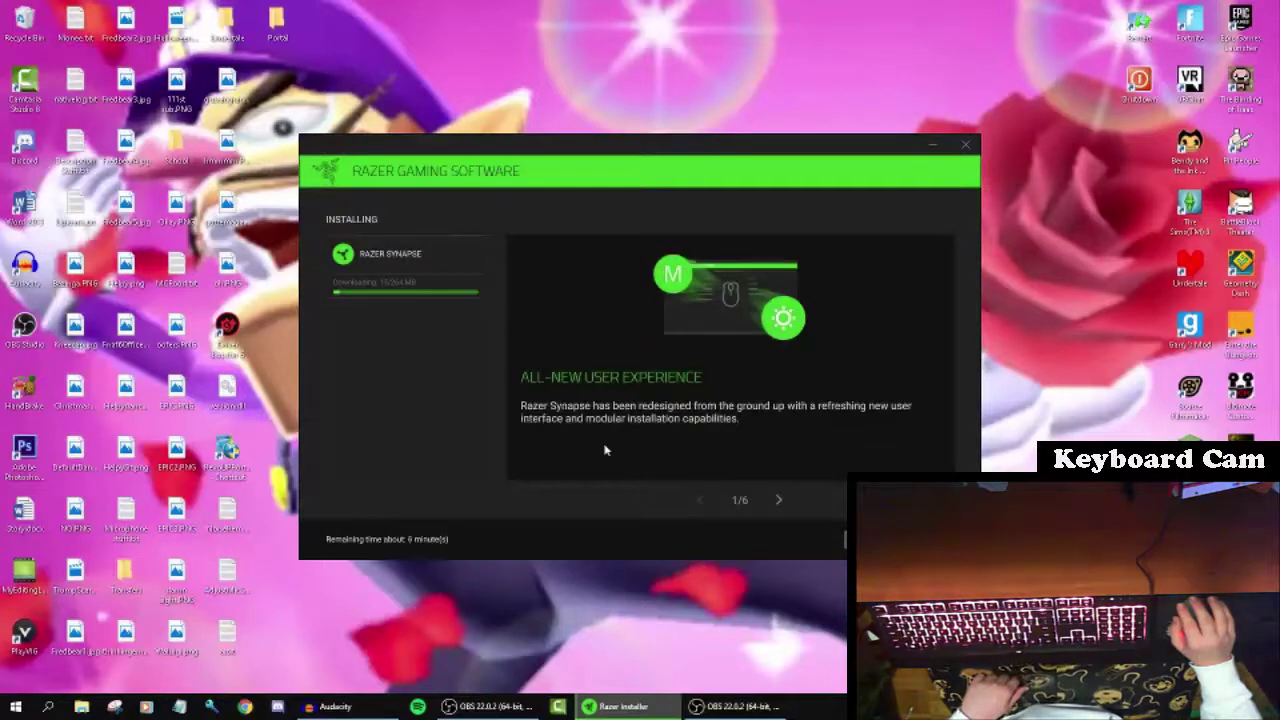
pyautogui.click(779, 500)
pyautogui.click(779, 500)
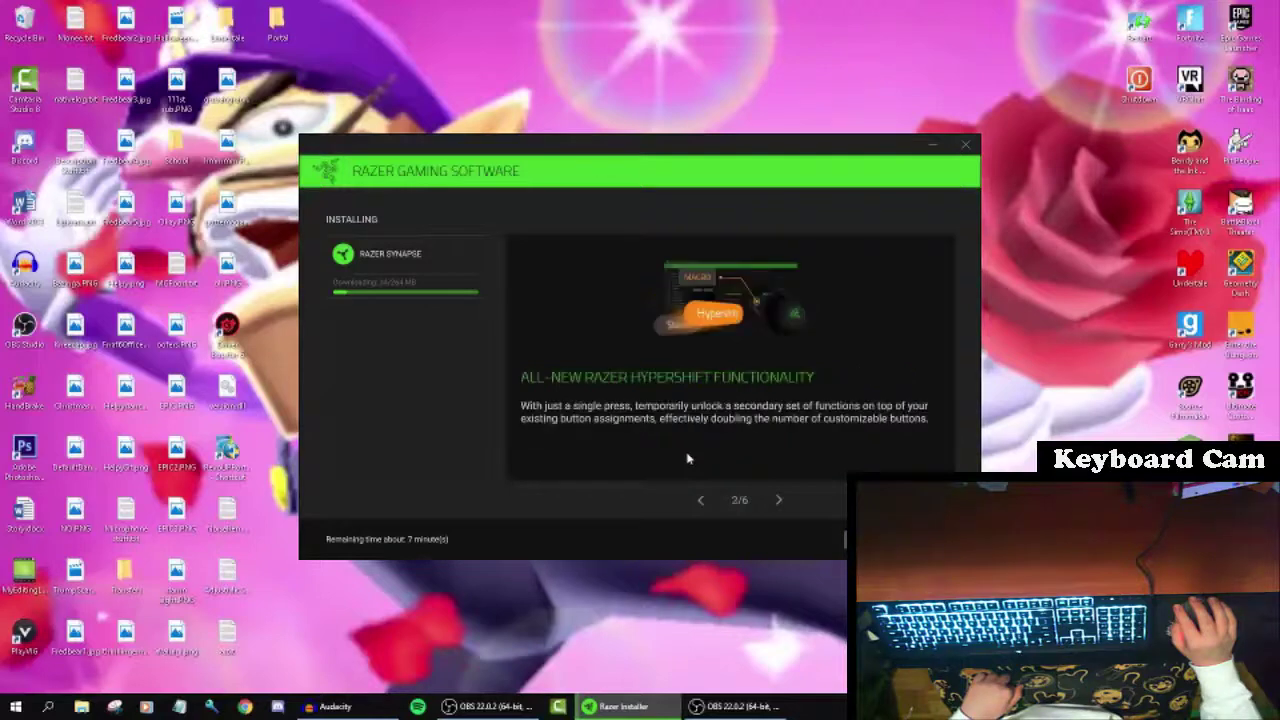
pyautogui.click(700, 499)
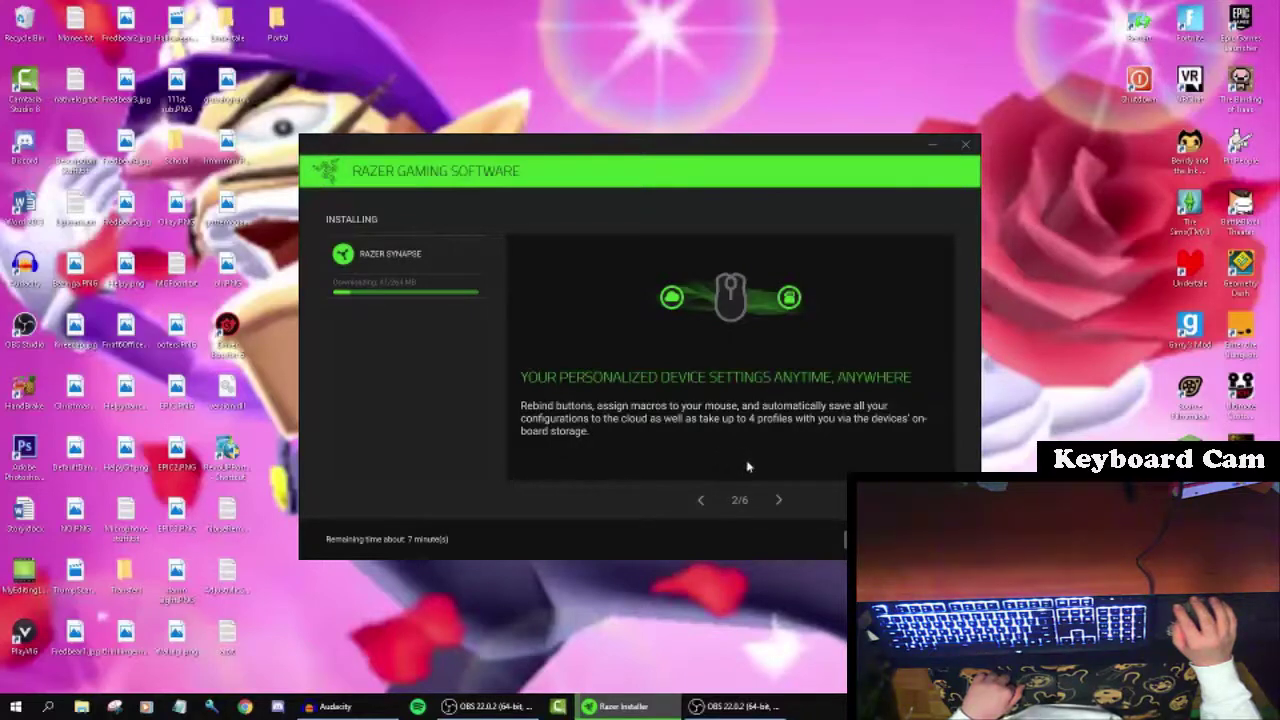
pyautogui.click(781, 496)
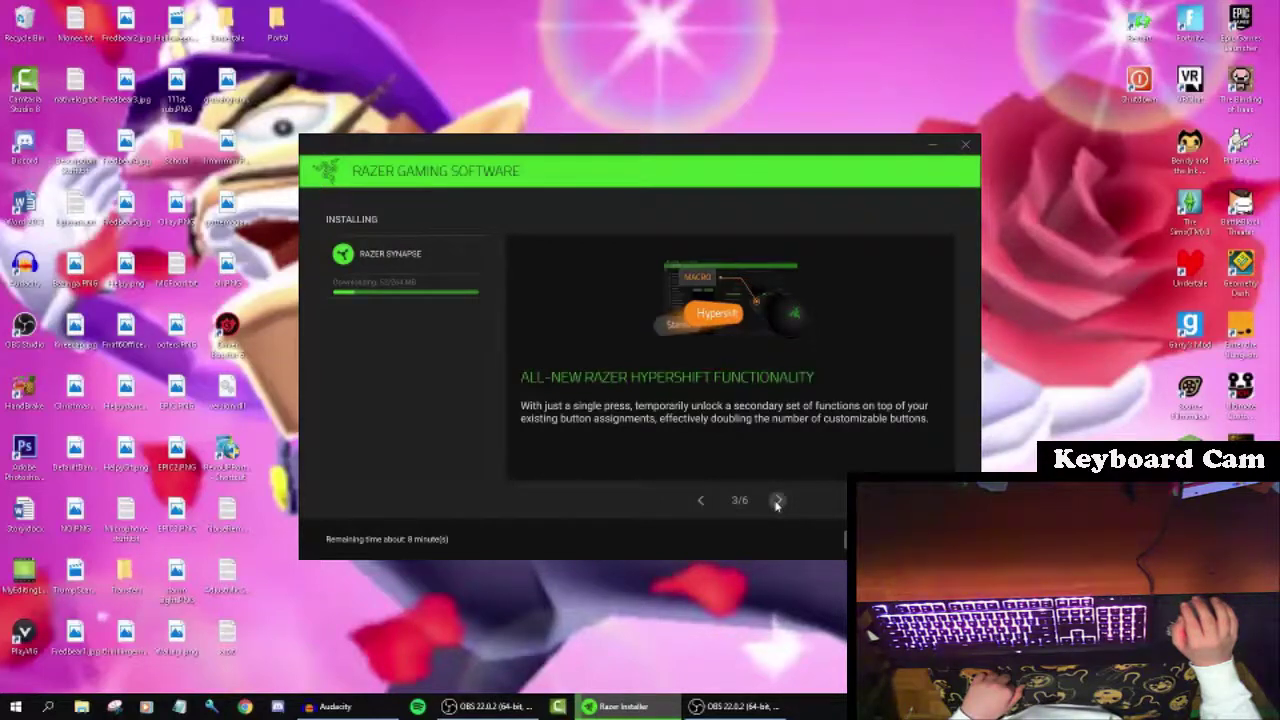
# Page through the Hypershift, Infinitely Customizable and Advanced Macro slides until installation completes
pyautogui.click(775, 501)
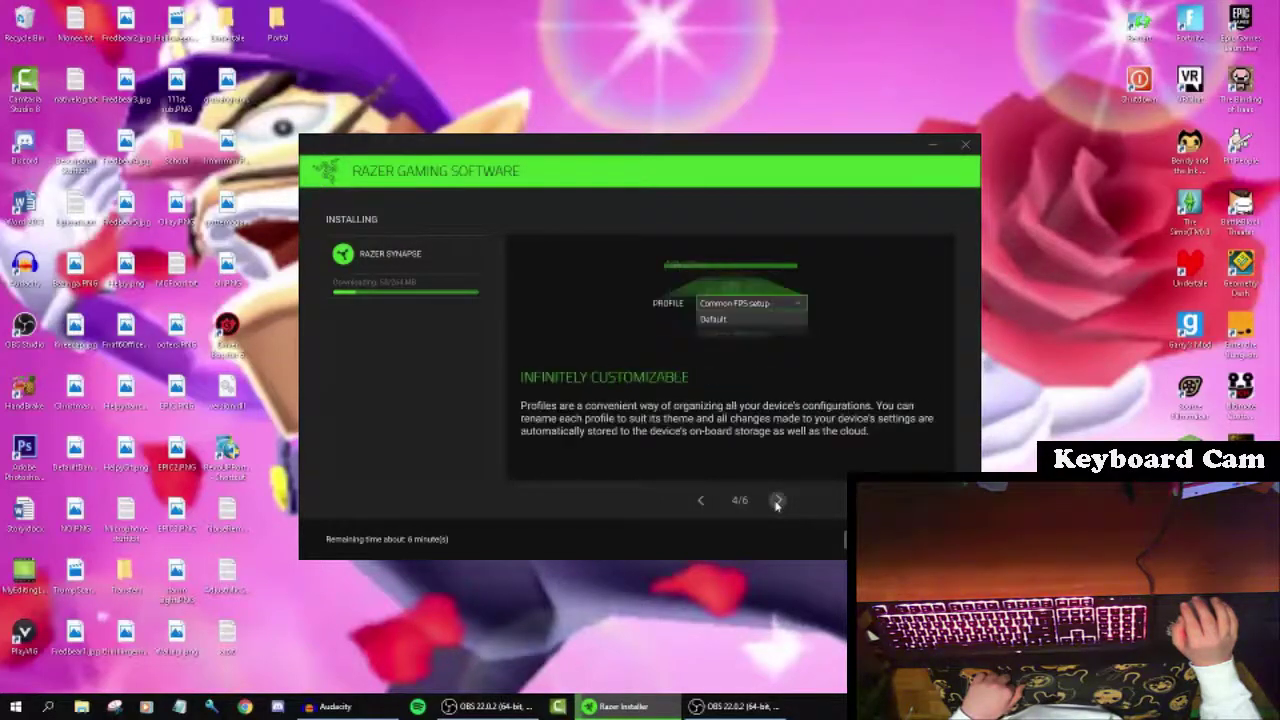
pyautogui.click(708, 502)
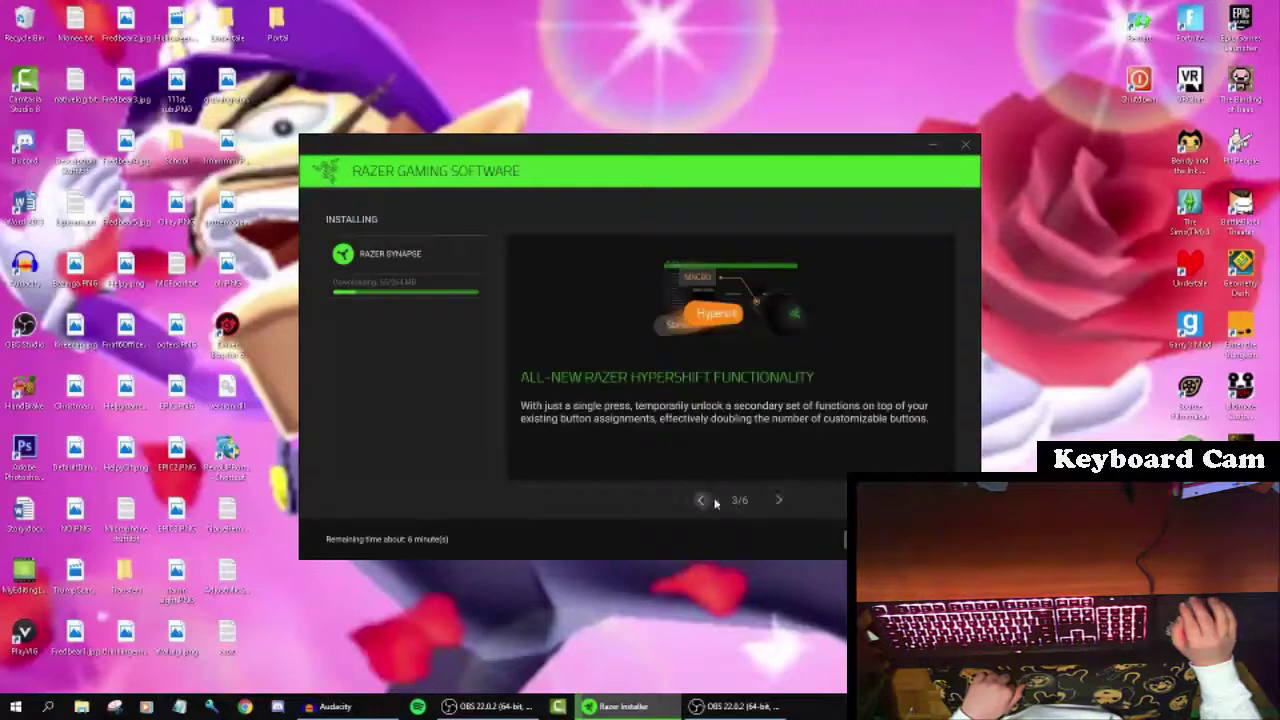
pyautogui.click(779, 500)
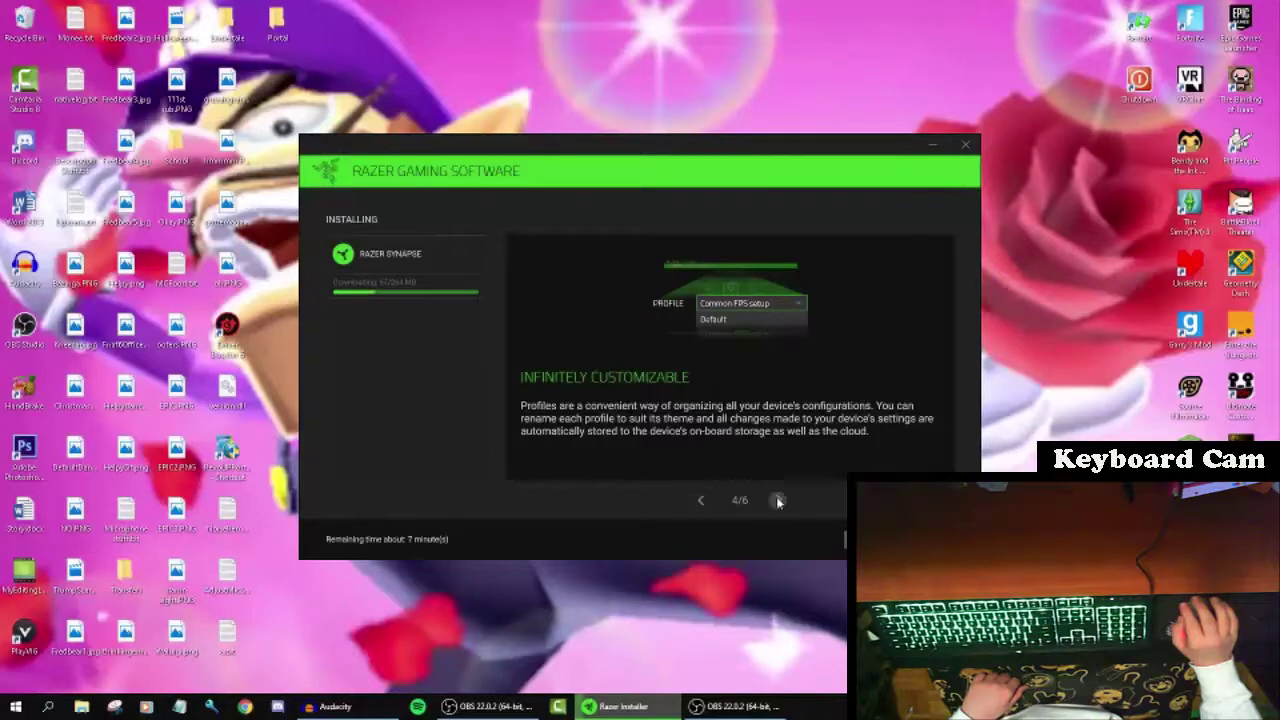
pyautogui.click(778, 500)
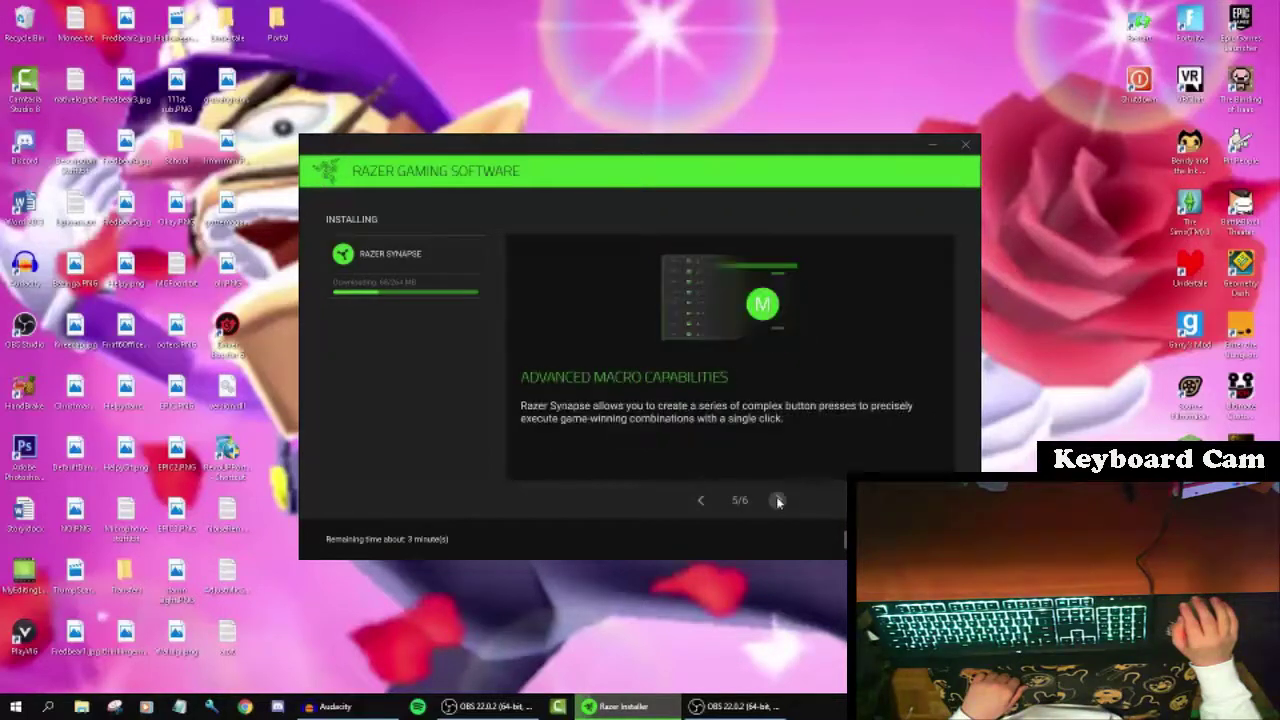
pyautogui.click(700, 500)
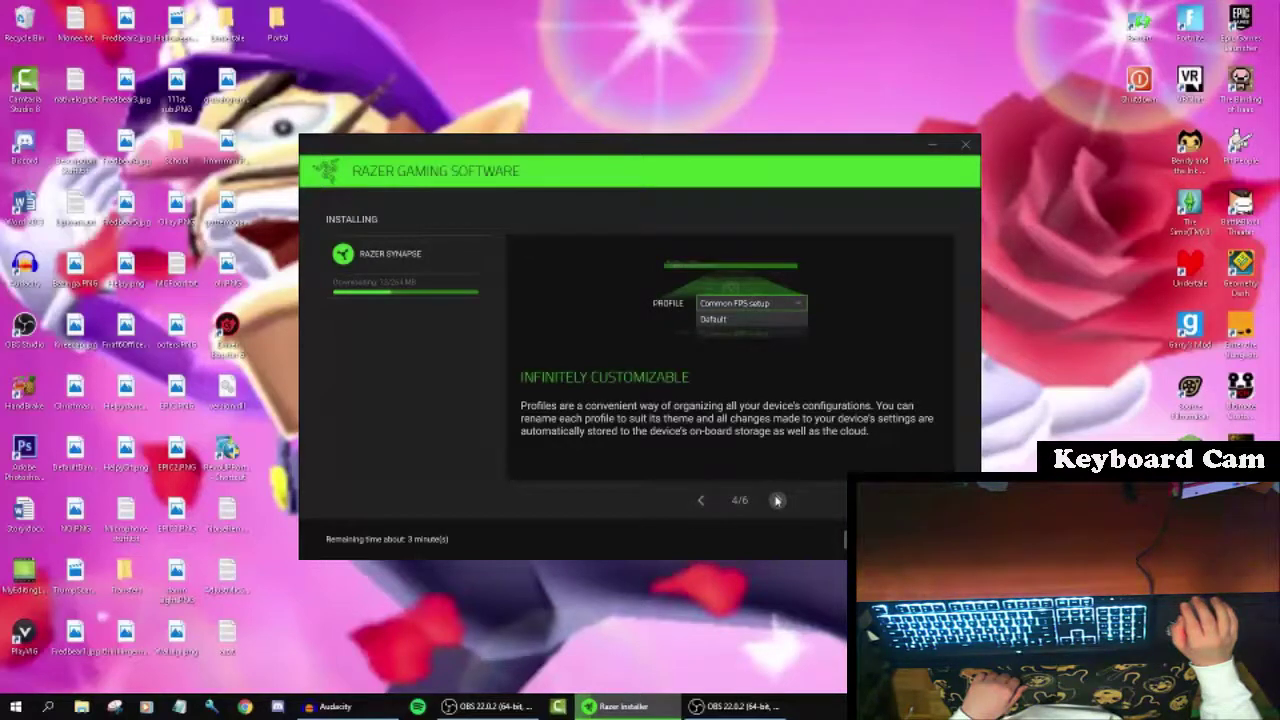
pyautogui.click(777, 500)
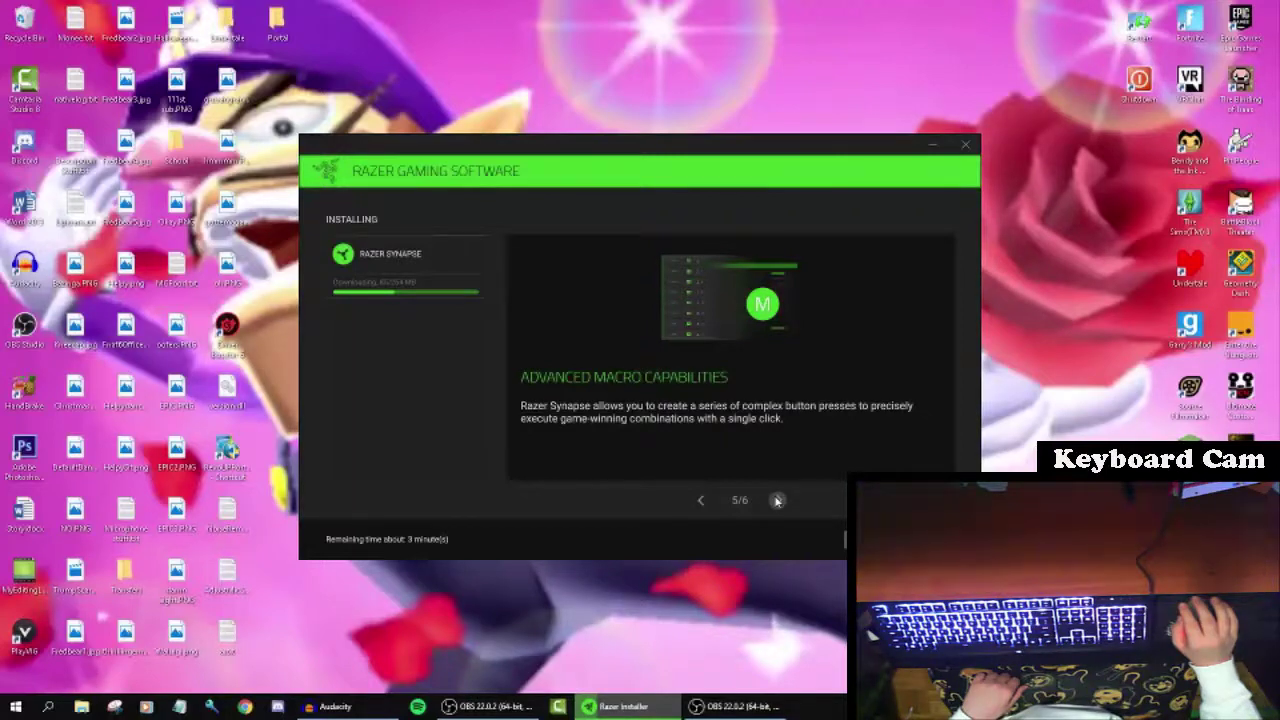
pyautogui.click(777, 500)
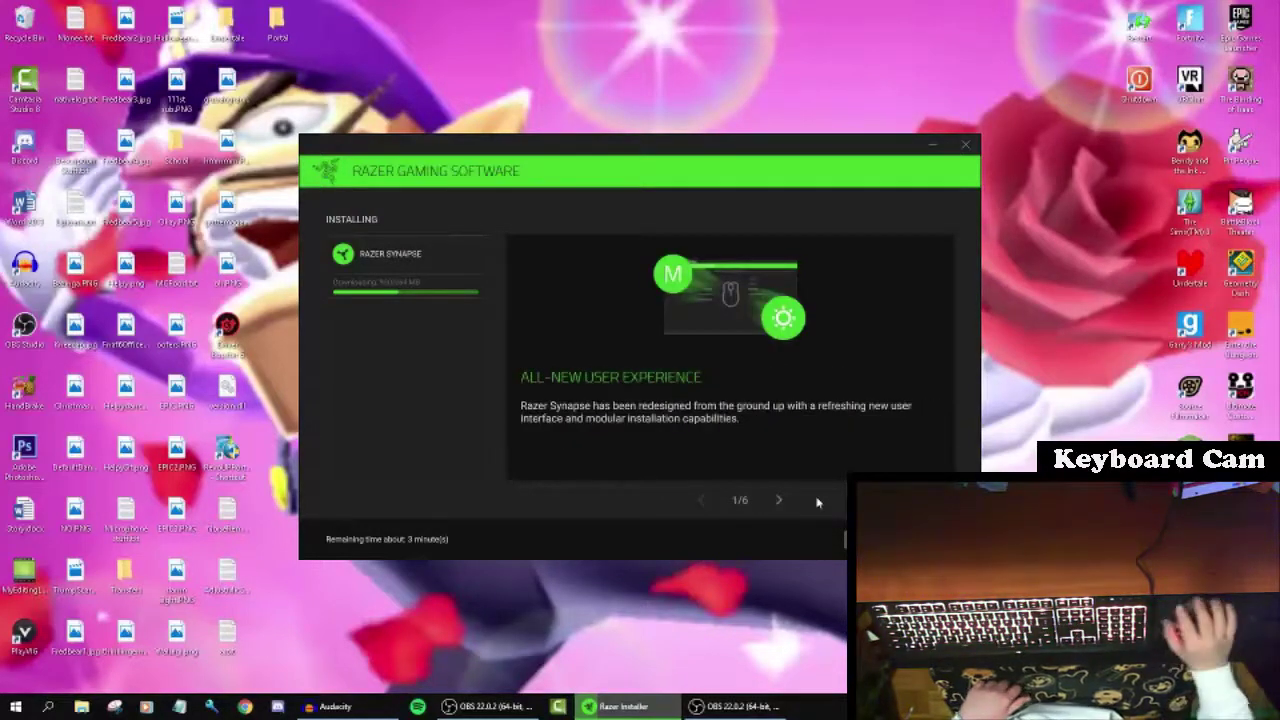
pyautogui.click(780, 511)
pyautogui.click(780, 510)
pyautogui.click(780, 510)
pyautogui.click(779, 509)
pyautogui.click(779, 509)
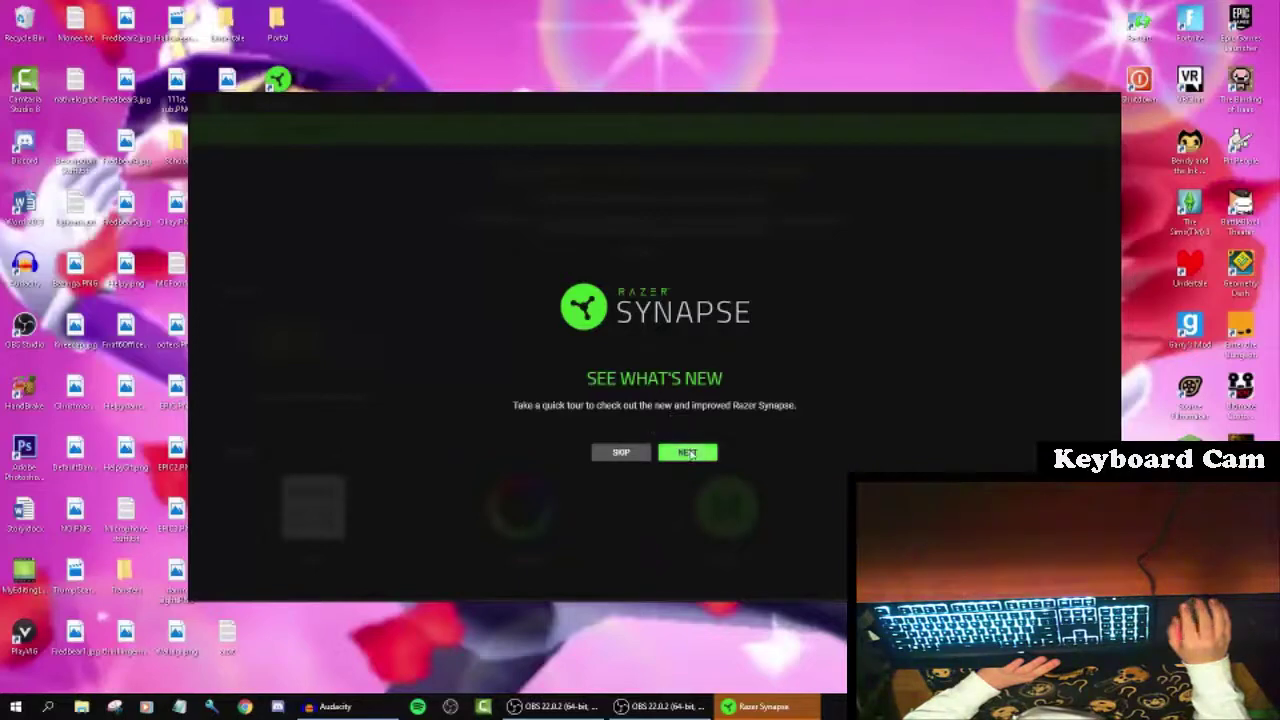
# Step through every page of the Synapse quick tour and finish it with DONE
pyautogui.click(688, 454)
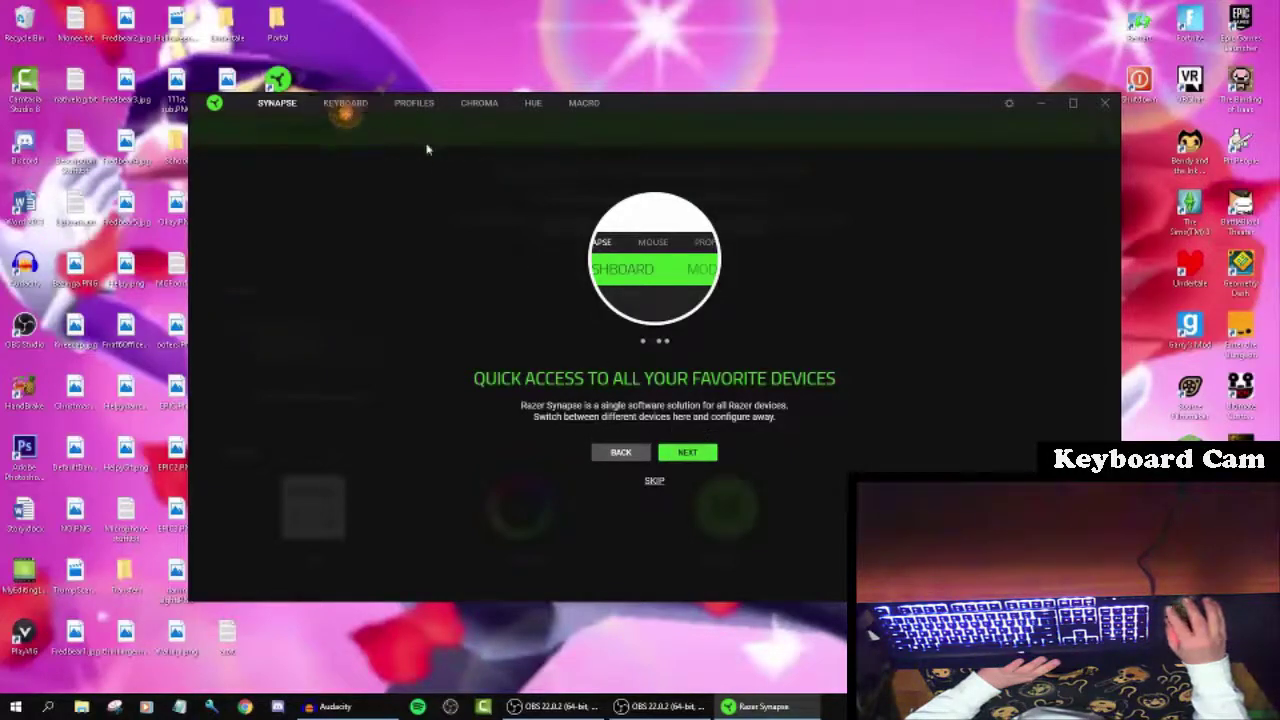
pyautogui.click(700, 452)
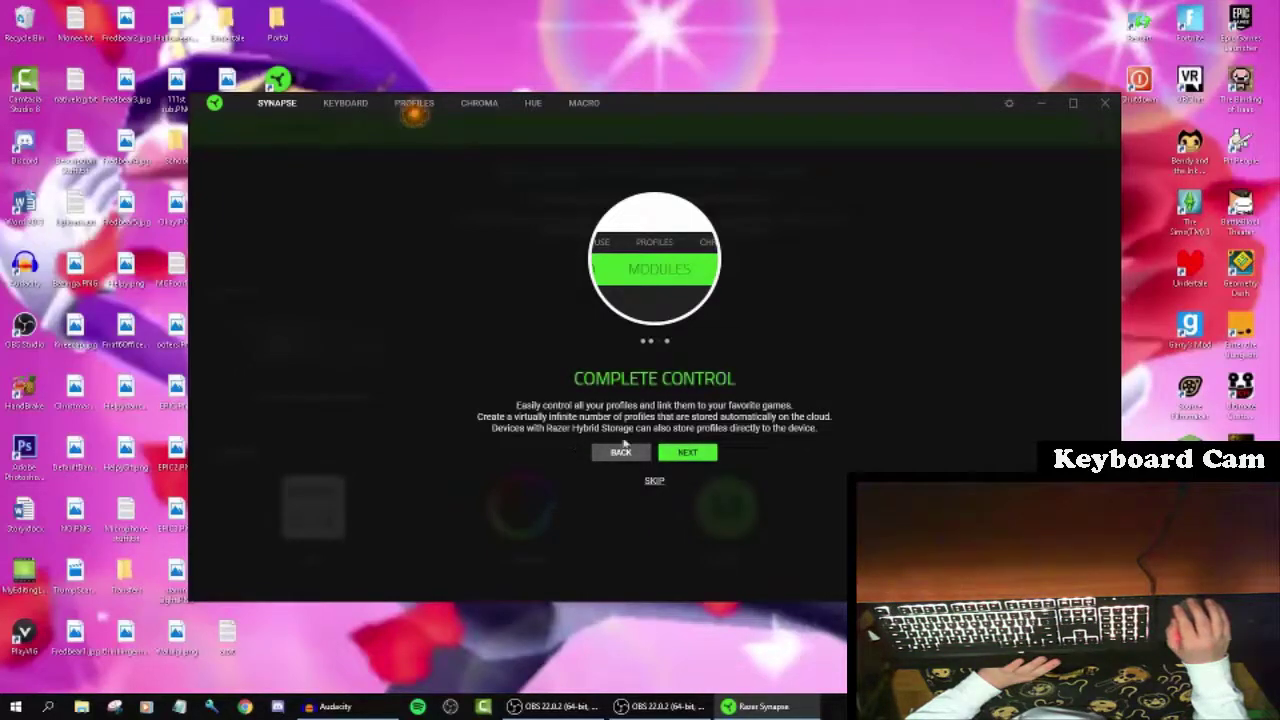
pyautogui.click(707, 455)
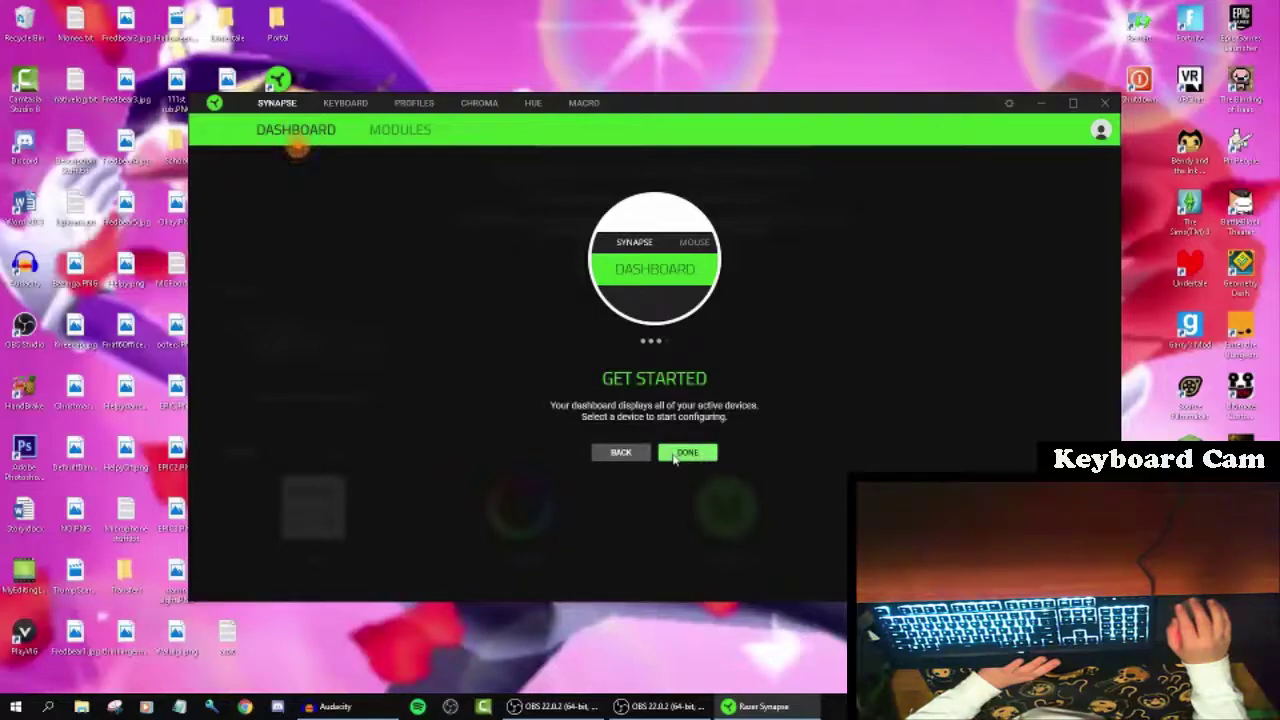
pyautogui.click(674, 455)
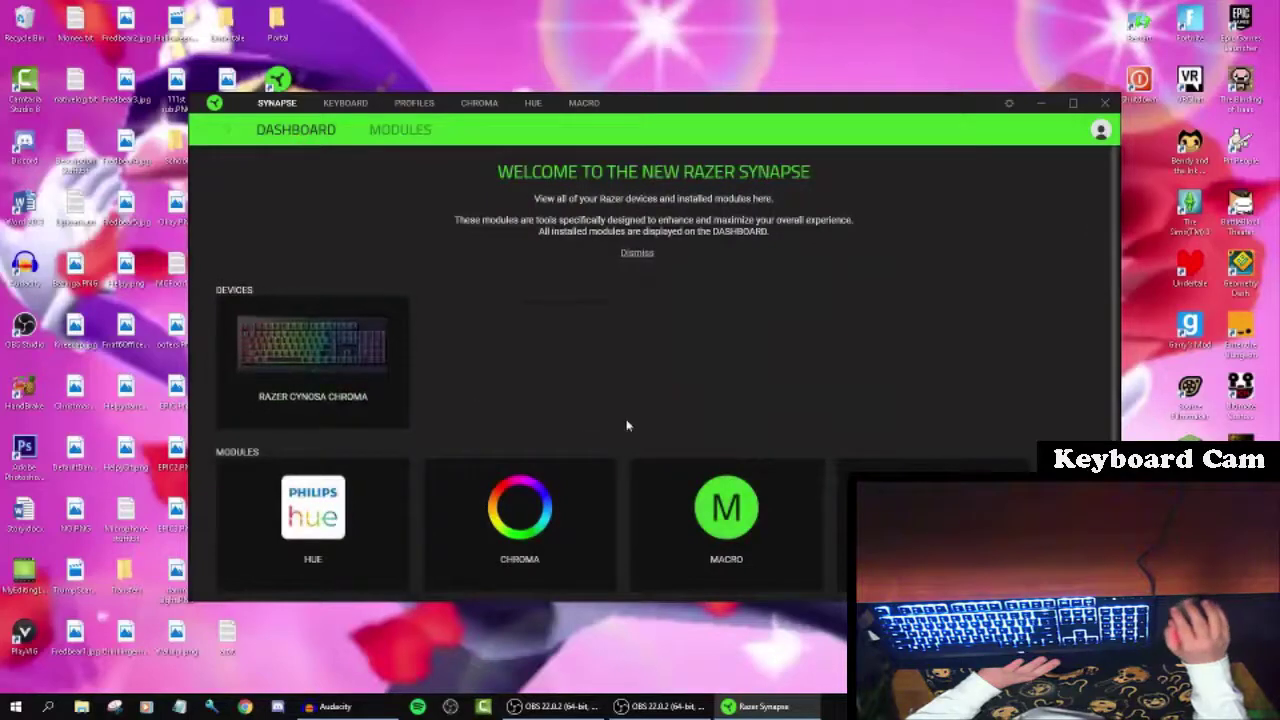
# Scroll the dashboard down to Online Services and launch the zVault tile
pyautogui.scroll(-2, 642, 389)
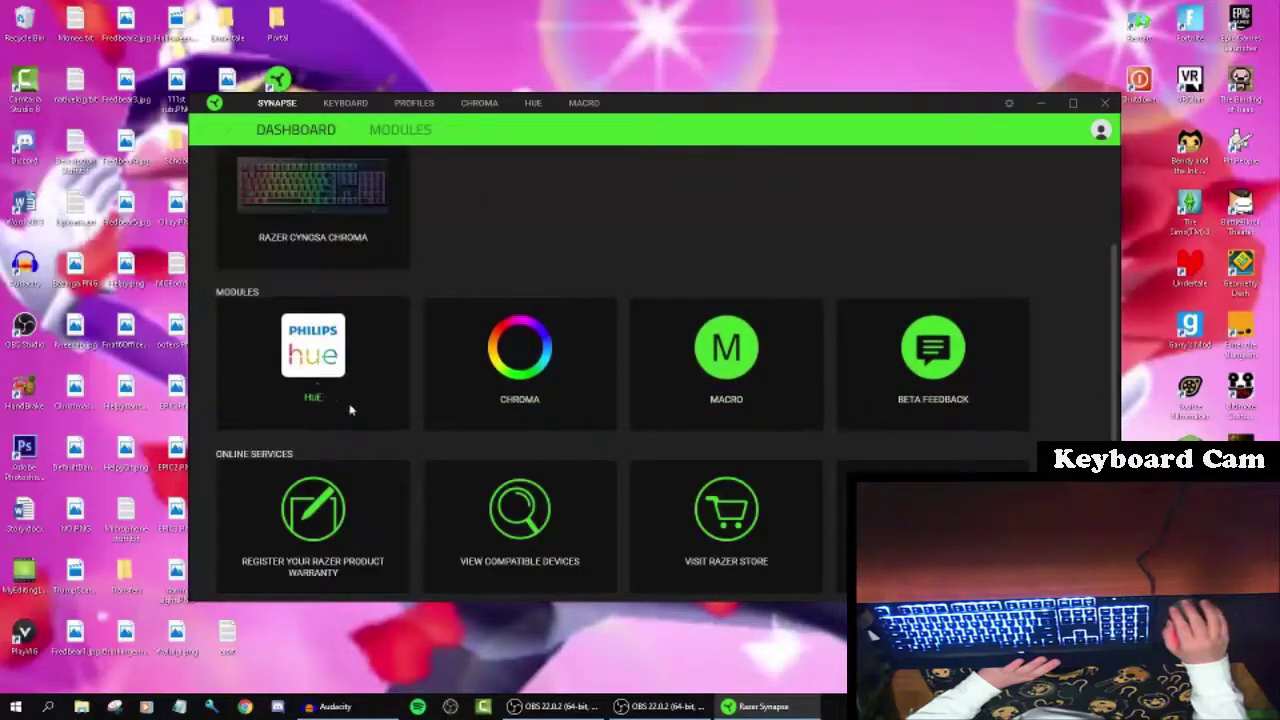
pyautogui.scroll(-1, 818, 435)
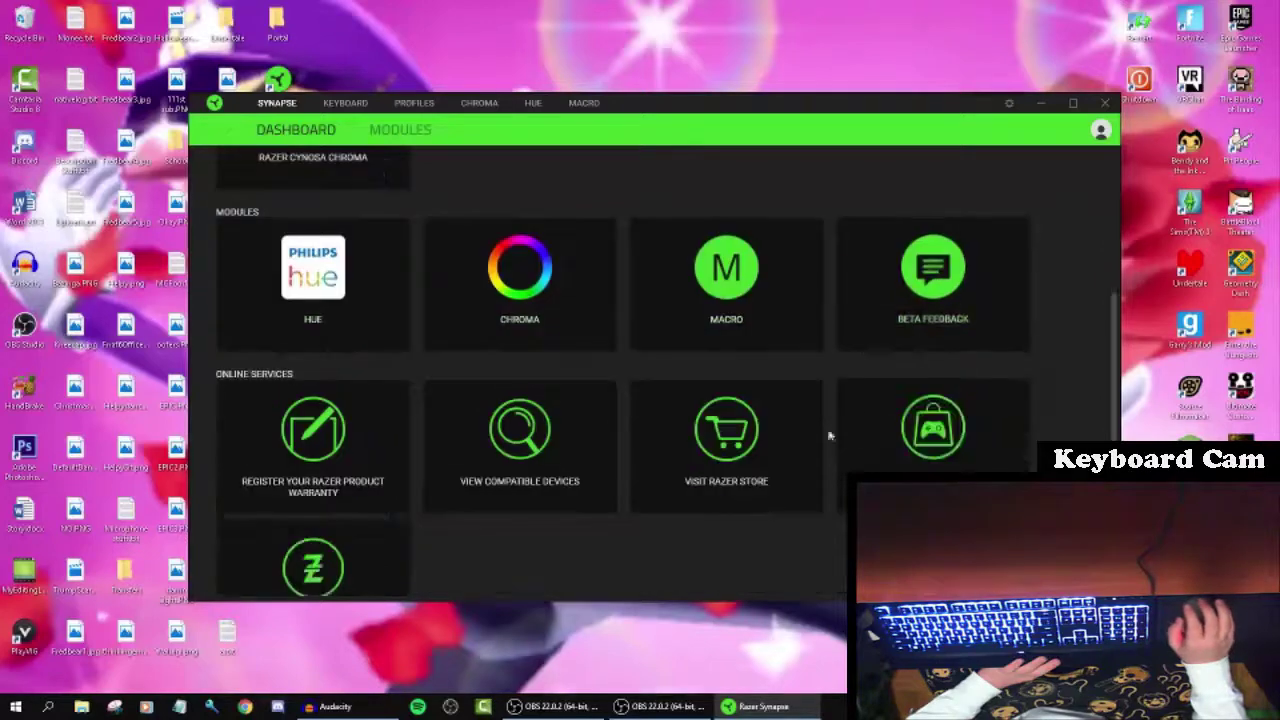
pyautogui.scroll(-1, 818, 435)
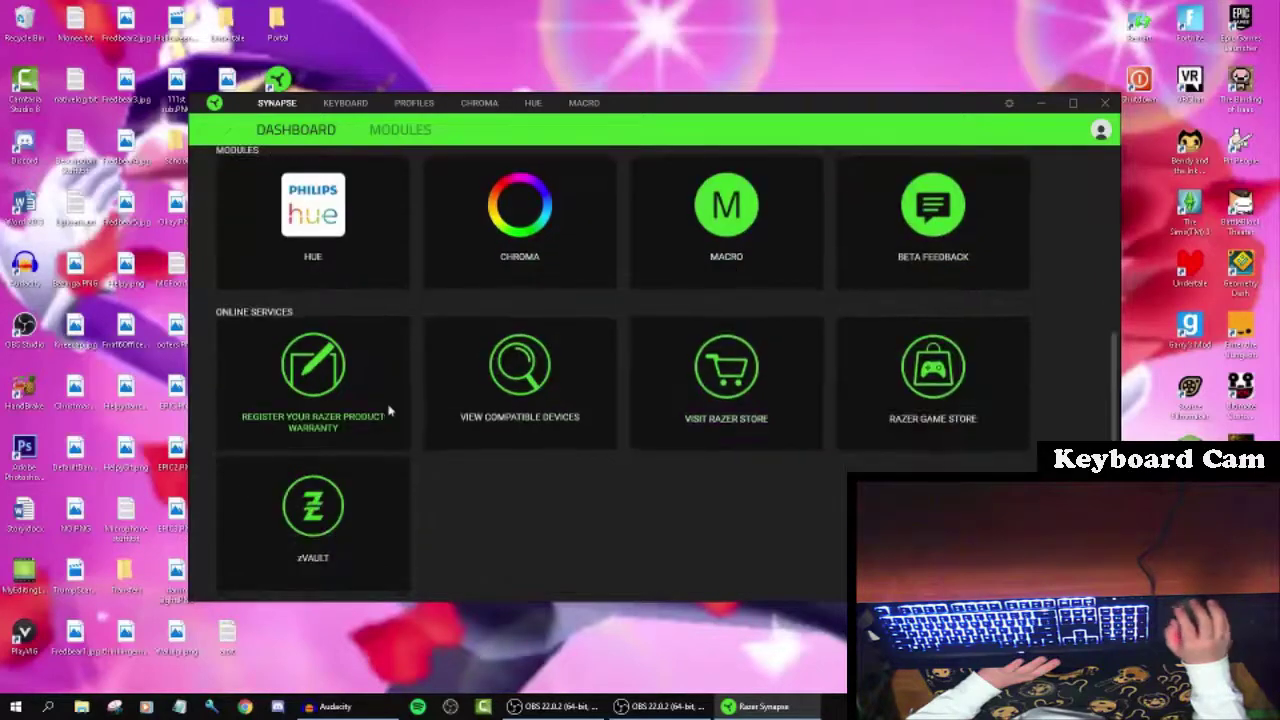
pyautogui.click(360, 508)
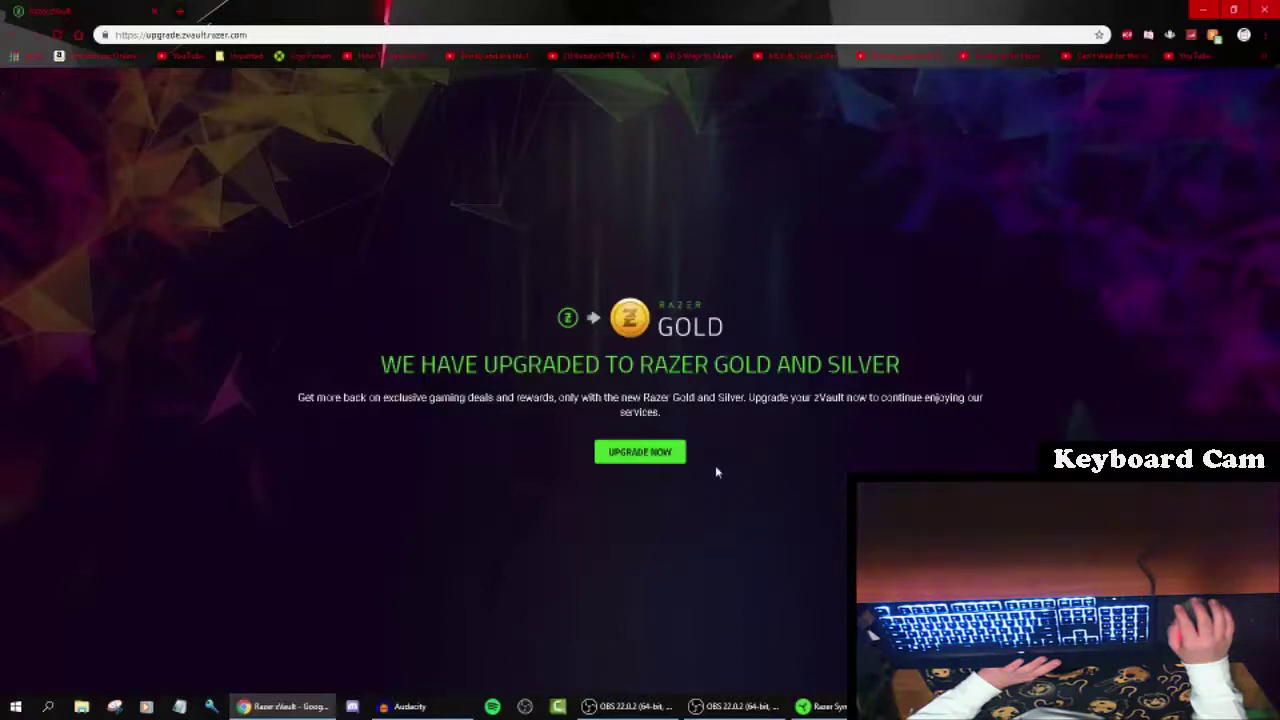
# Choose UPGRADE NOW on the zVault page to reach the Razer Gold site
pyautogui.click(663, 459)
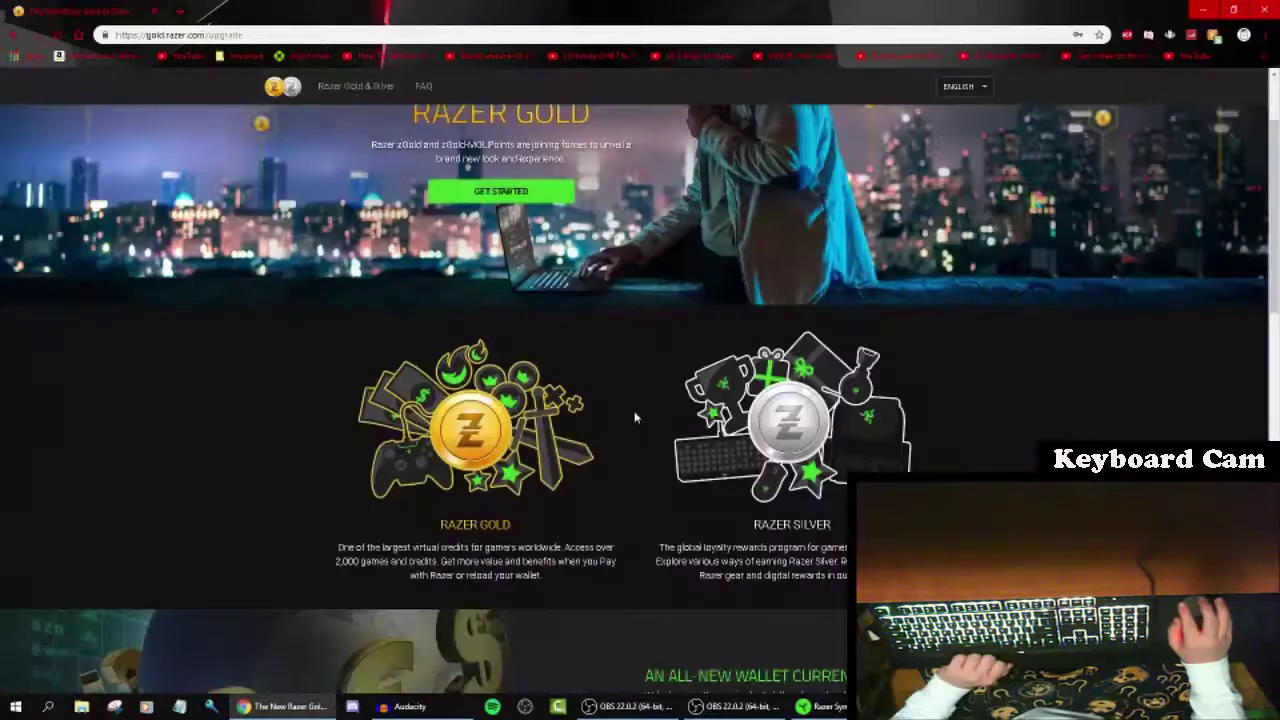
pyautogui.scroll(-1, 634, 418)
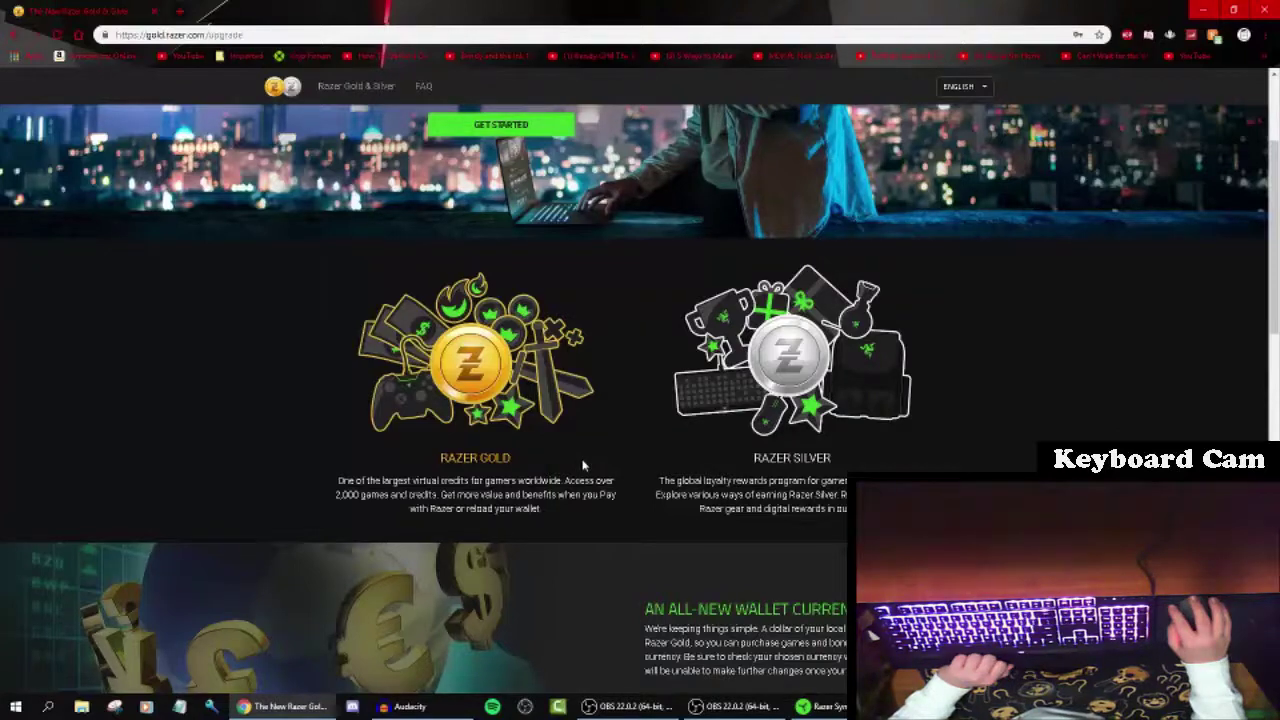
pyautogui.scroll(-2, 588, 465)
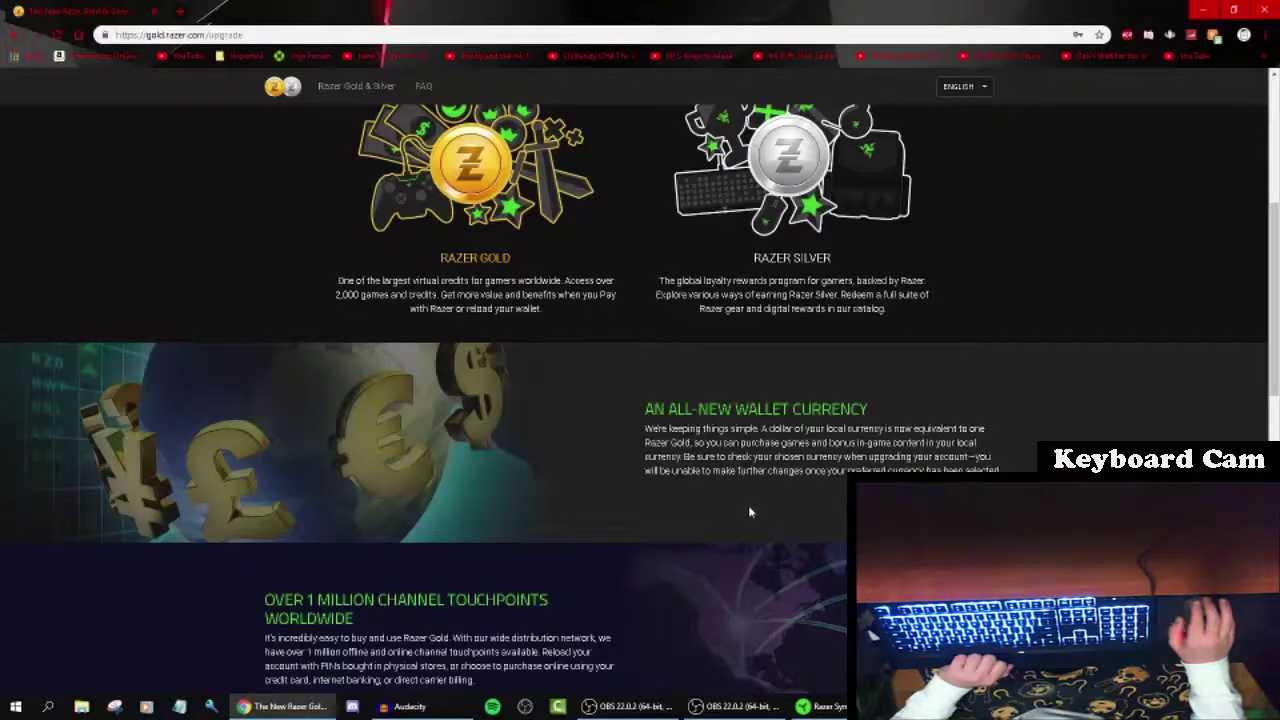
pyautogui.scroll(-2, 747, 512)
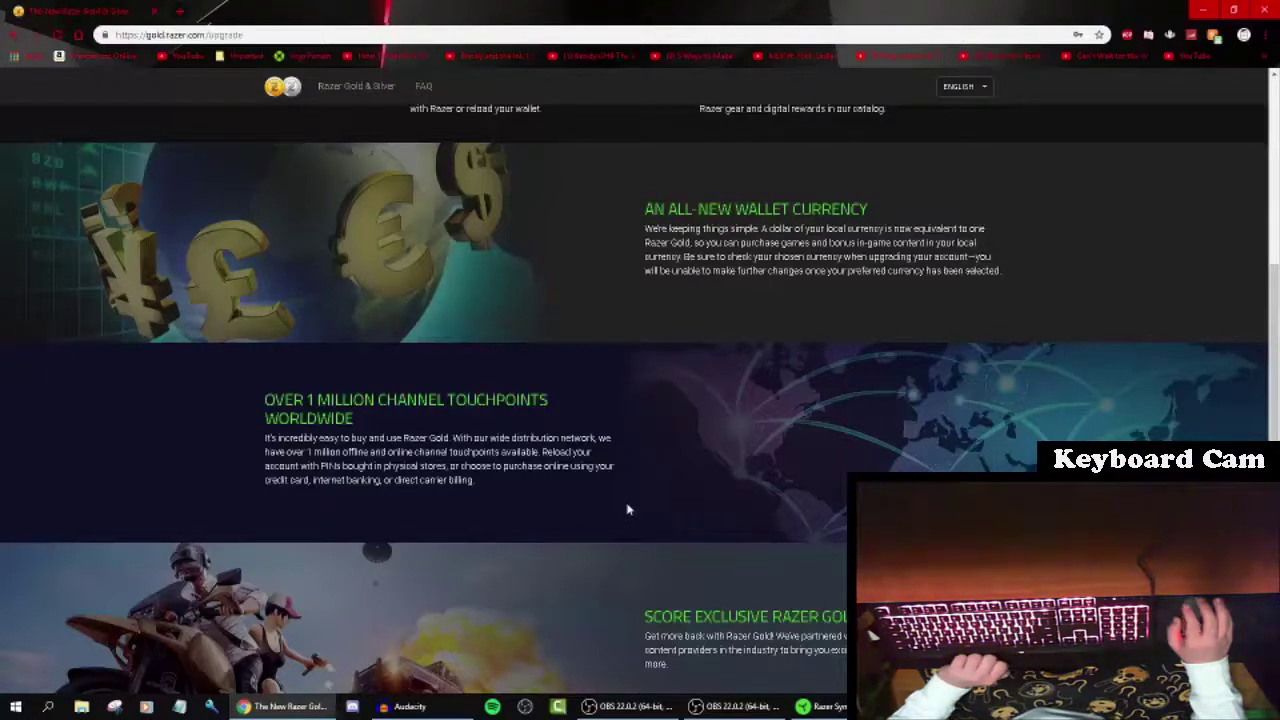
pyautogui.scroll(-3, 627, 510)
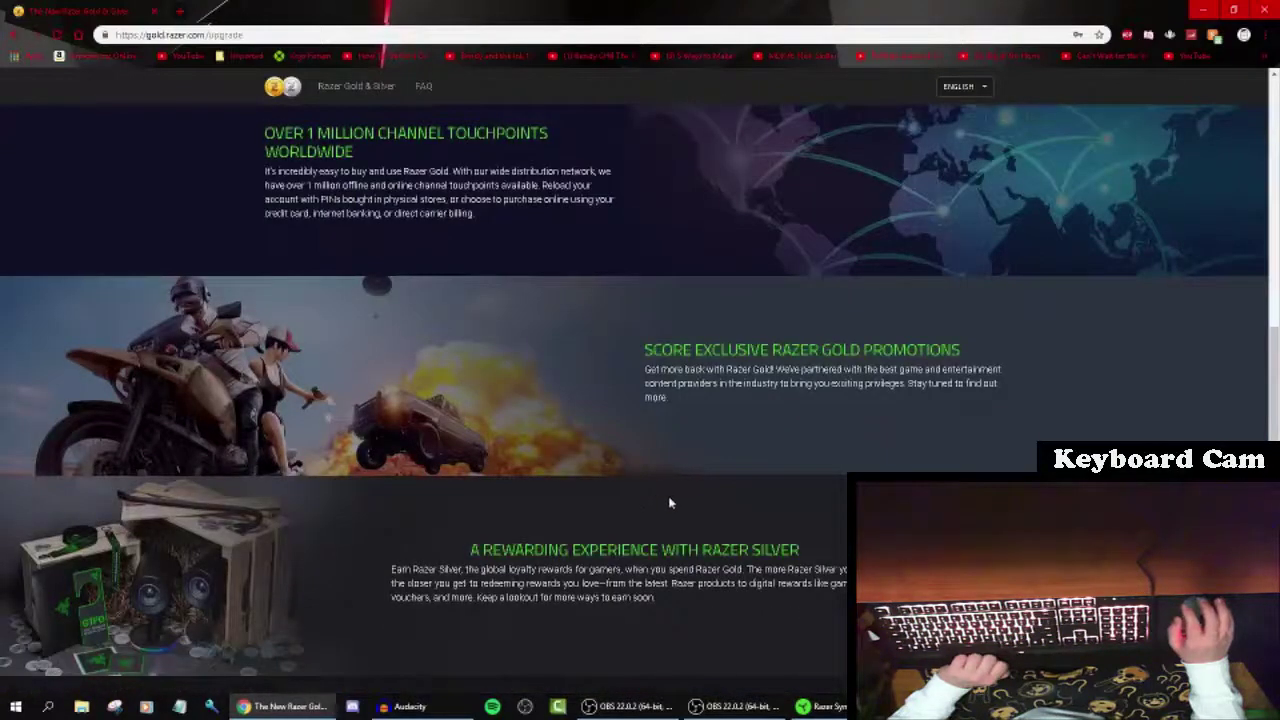
pyautogui.scroll(-1, 668, 503)
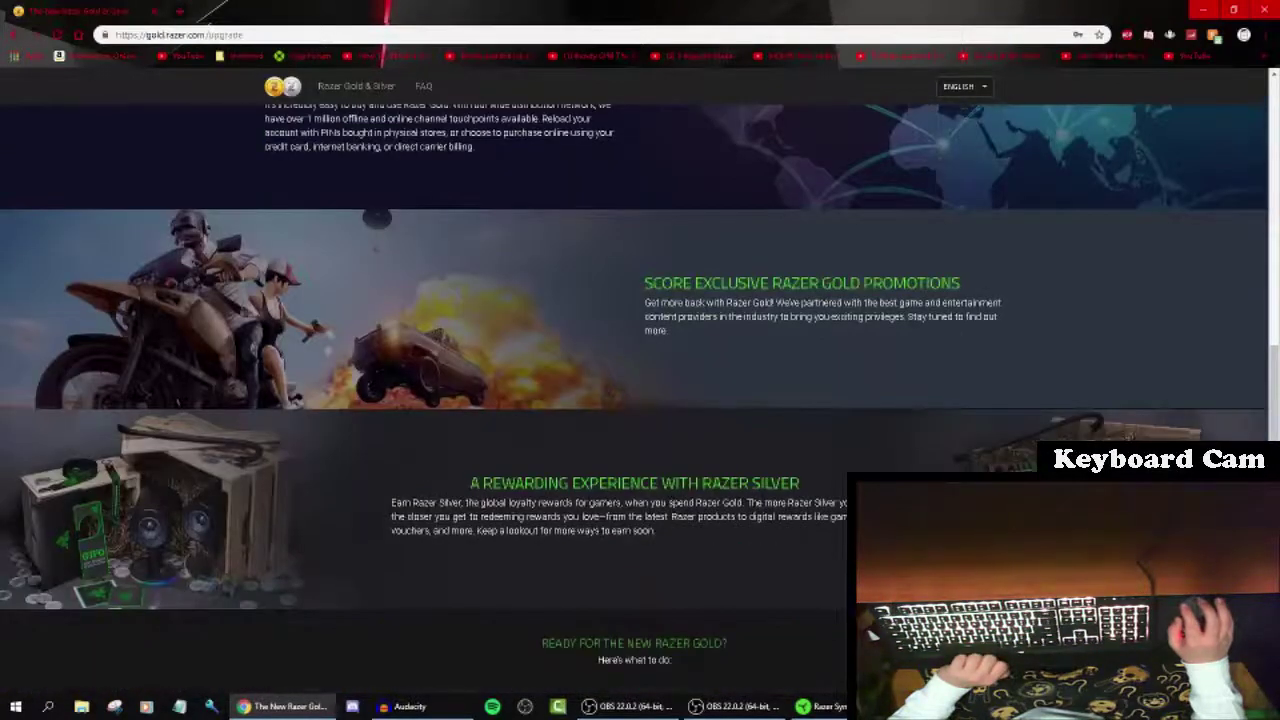
pyautogui.scroll(-2, 794, 431)
pyautogui.scroll(-2, 794, 431)
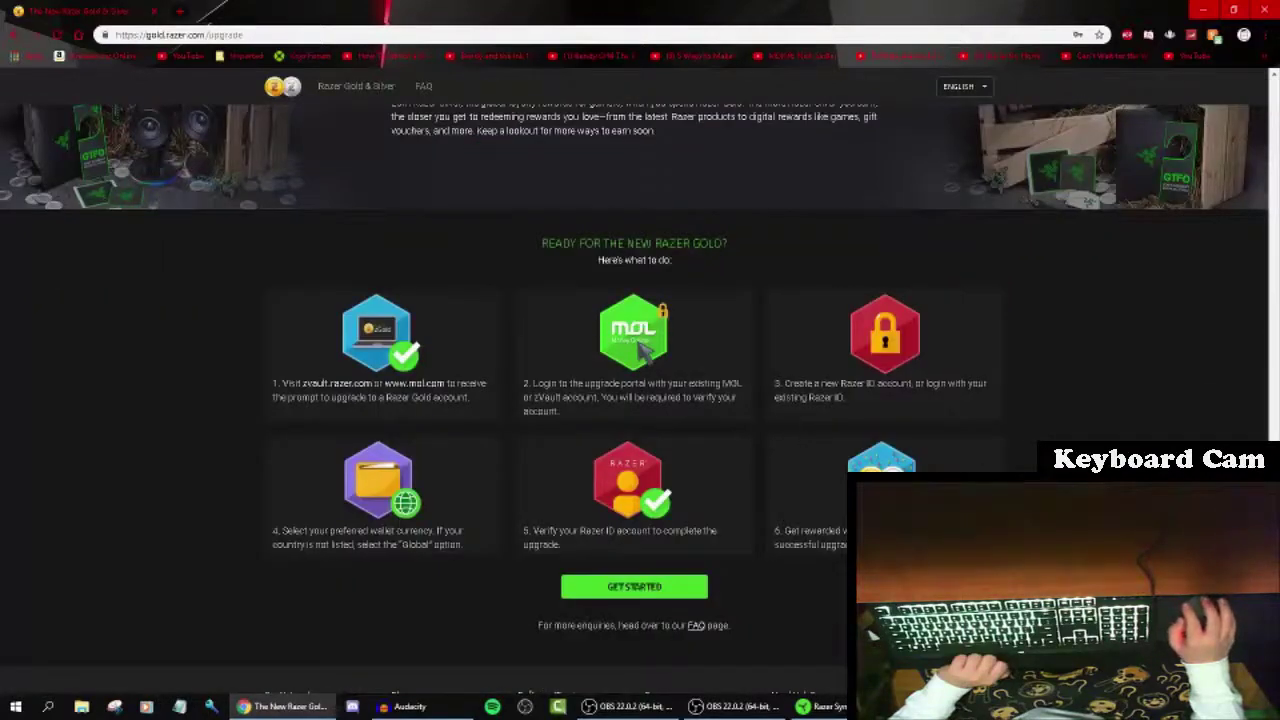
pyautogui.scroll(-2, 719, 482)
pyautogui.scroll(4, 719, 482)
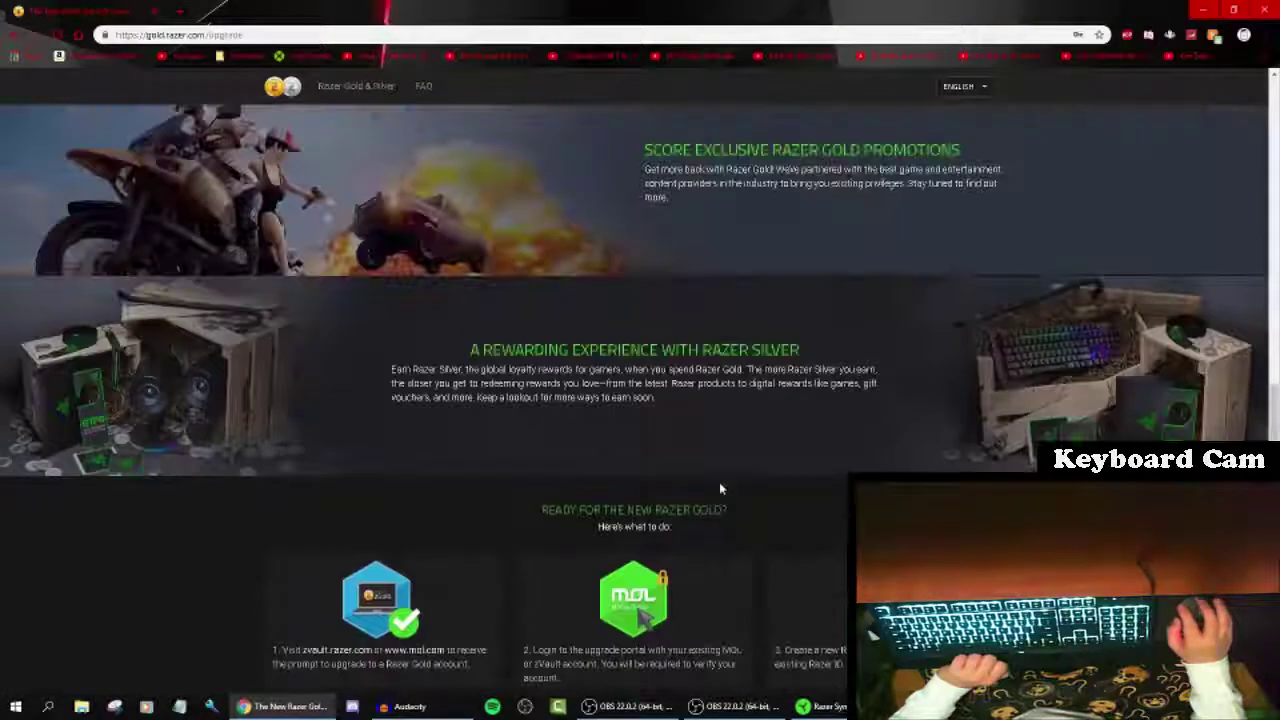
pyautogui.scroll(1, 719, 488)
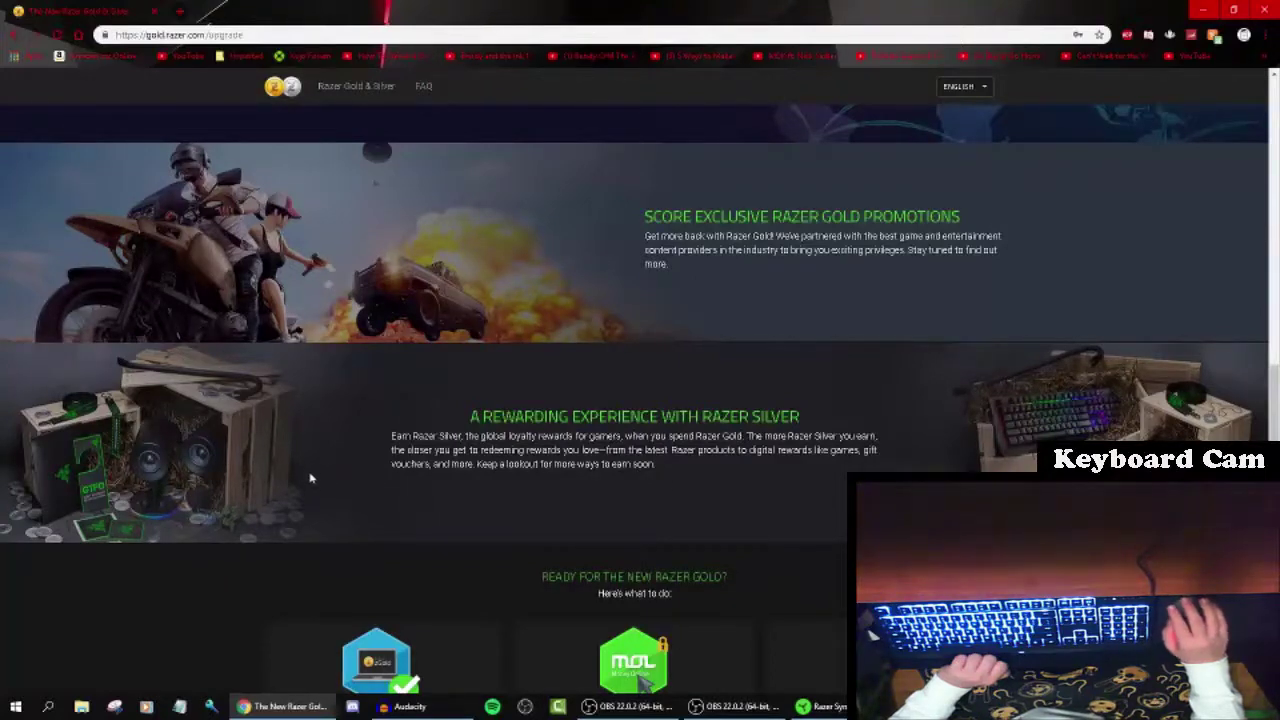
pyautogui.scroll(15, 473, 503)
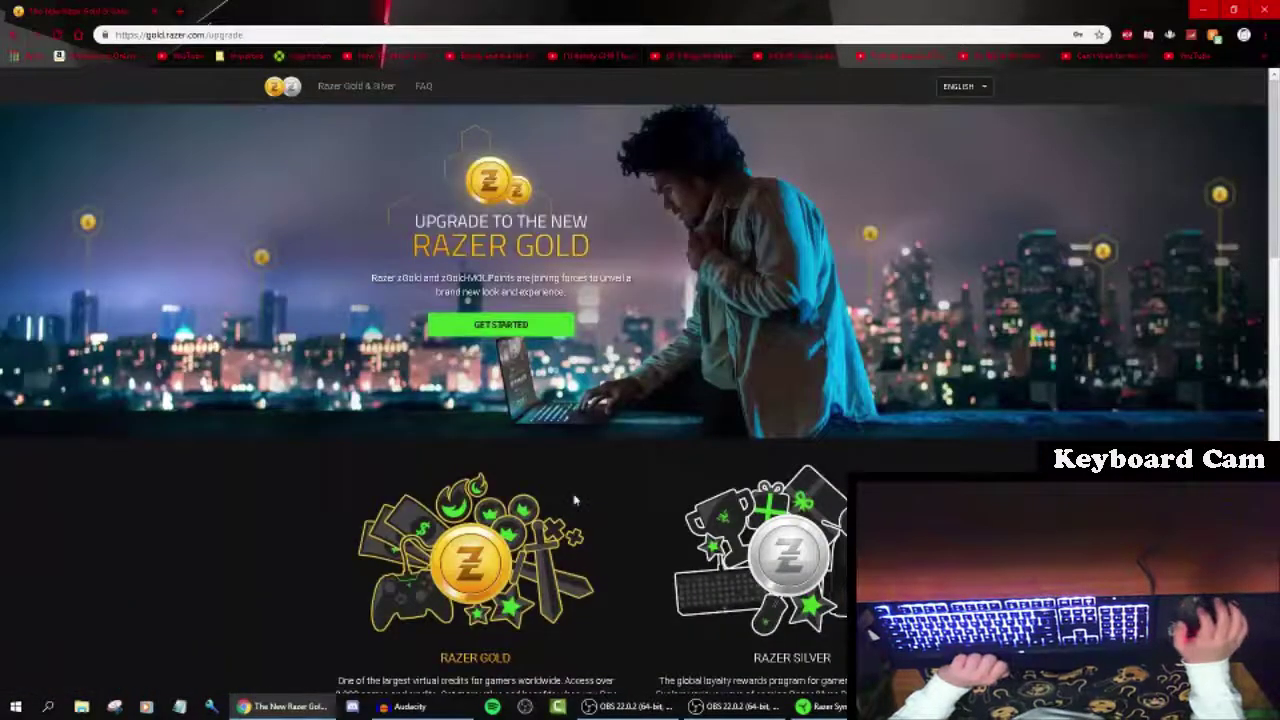
pyautogui.scroll(-3, 678, 561)
pyautogui.scroll(-6, 678, 561)
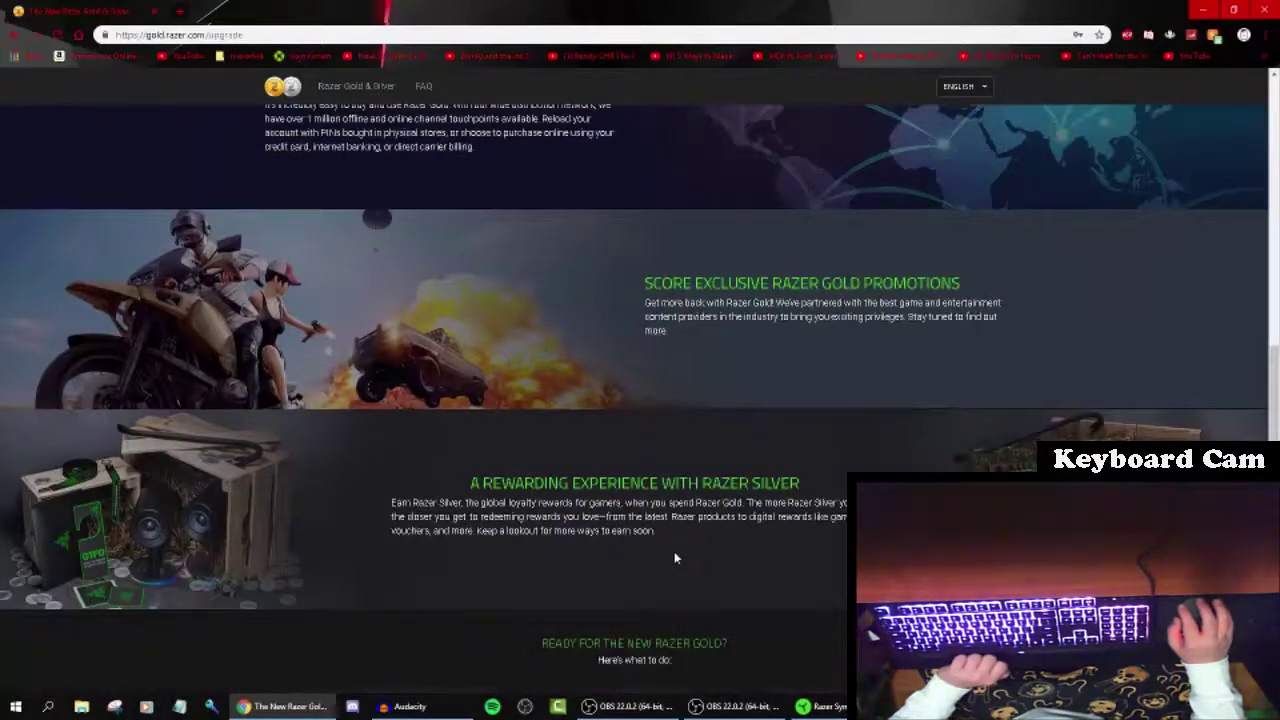
pyautogui.scroll(-4, 795, 503)
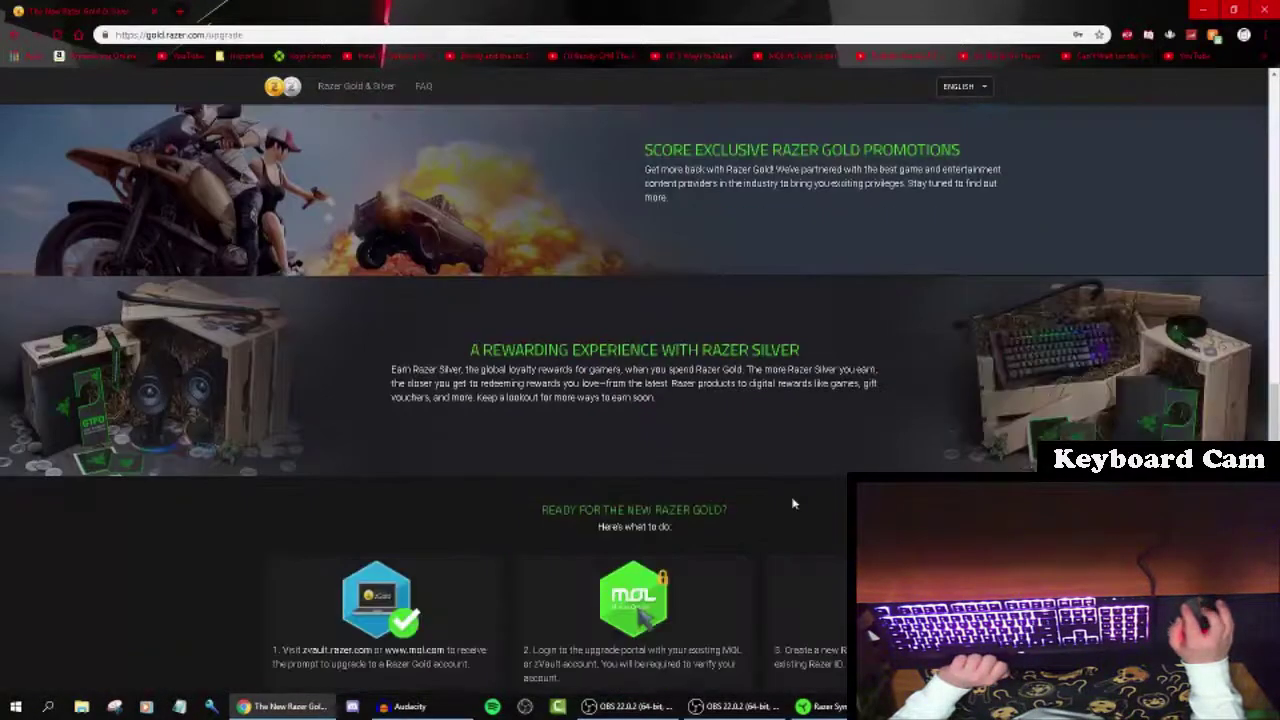
pyautogui.scroll(10, 794, 503)
pyautogui.scroll(3, 634, 399)
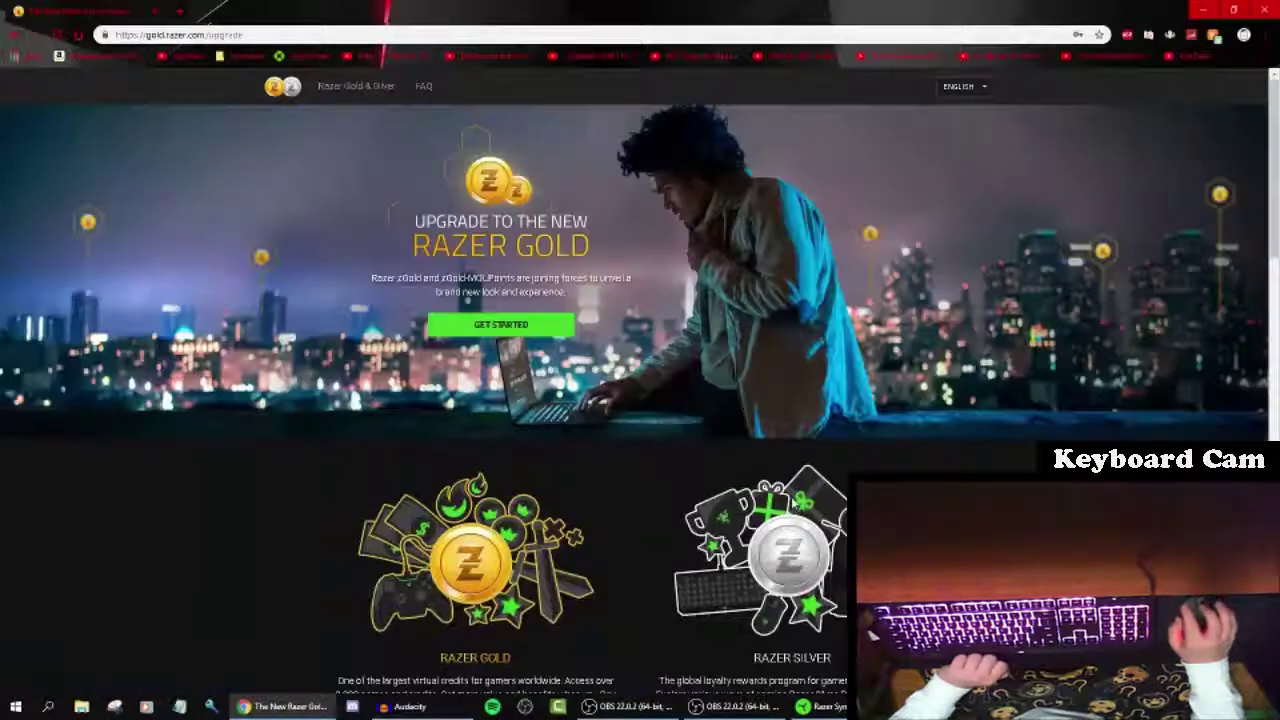
# Close the Razer Gold browser window and open the Razer Cynosa Chroma device page
pyautogui.hotkey('ctrl', 'w')
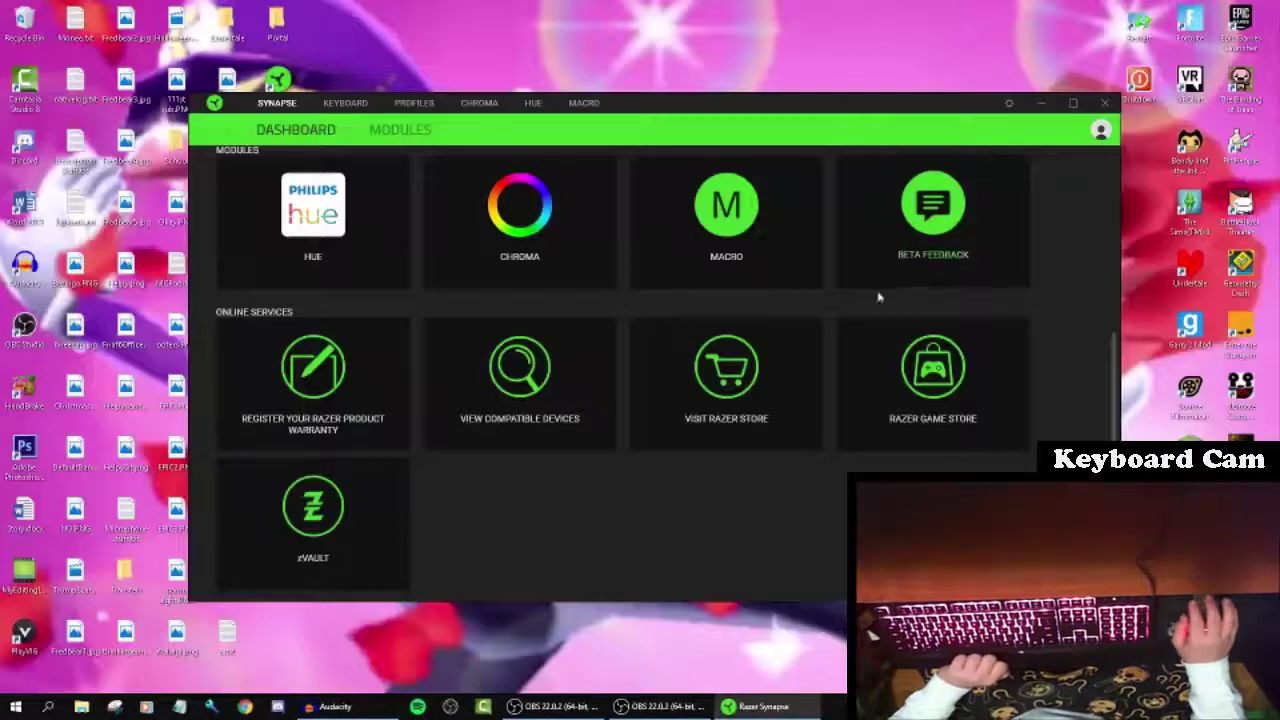
pyautogui.scroll(5, 571, 479)
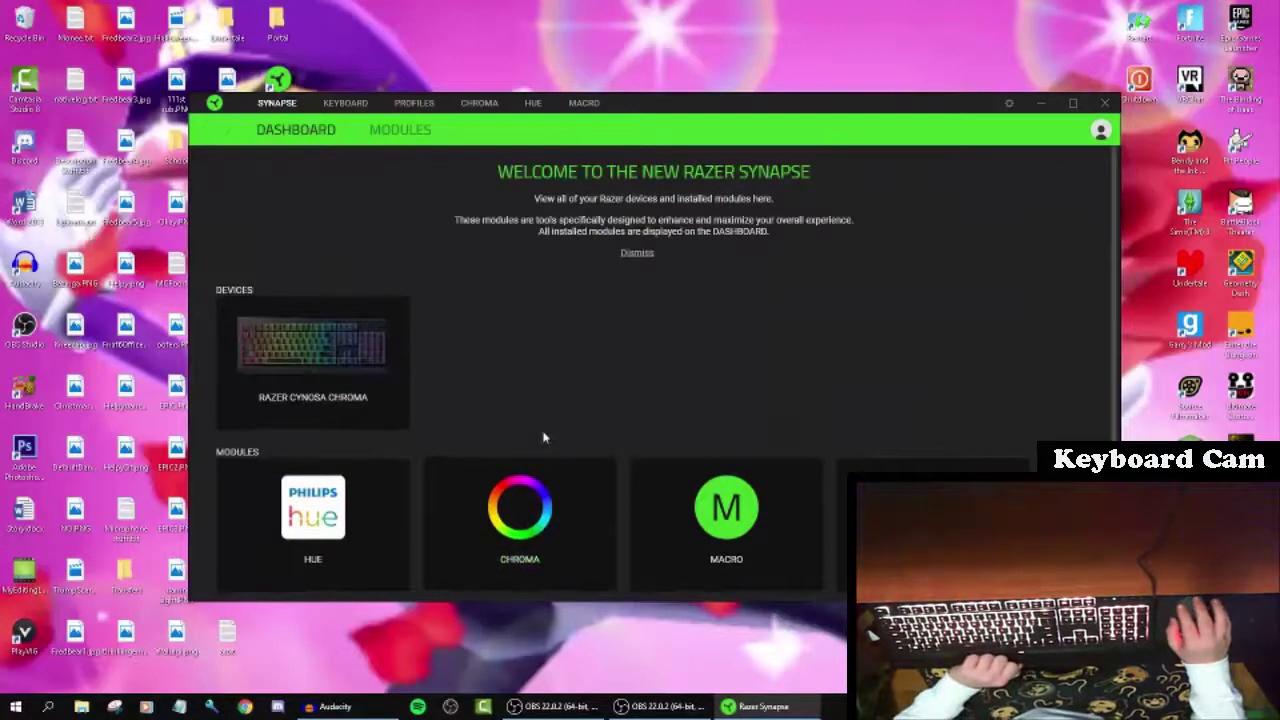
pyautogui.click(316, 357)
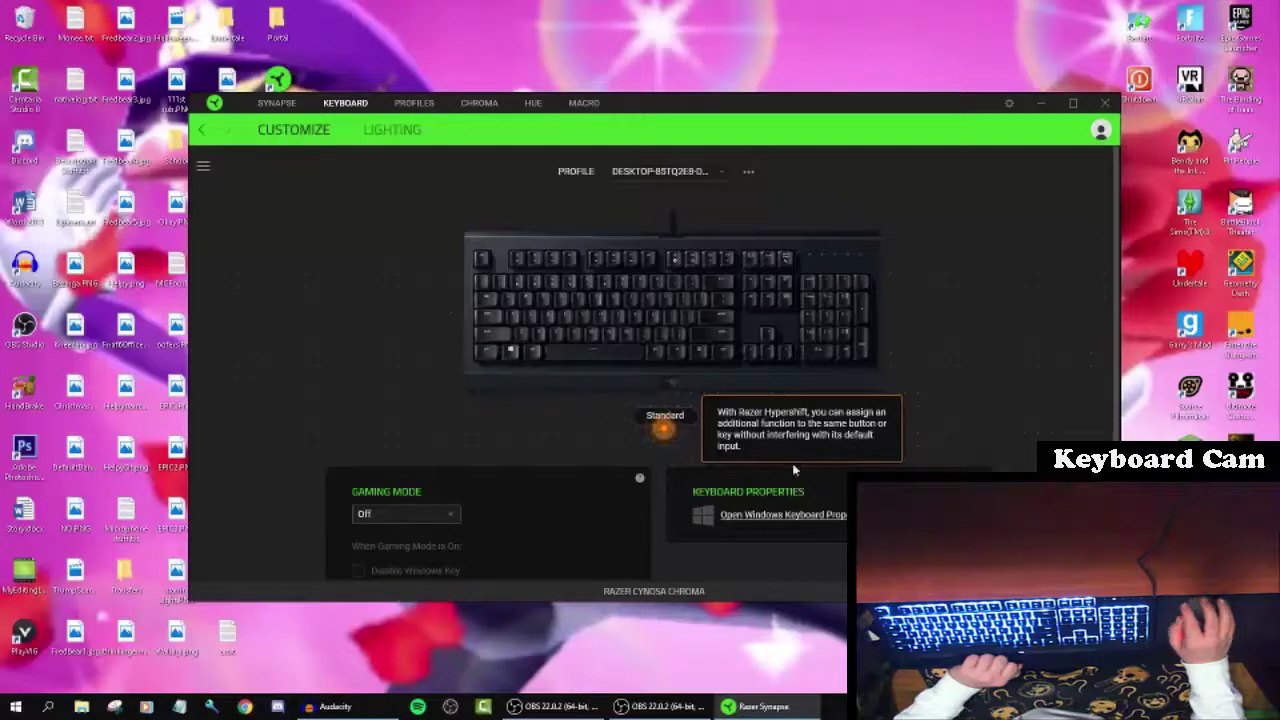
# Change the Cynosa Chroma's Gaming Mode from Off to Enable in-game
pyautogui.scroll(-1, 703, 472)
pyautogui.click(440, 482)
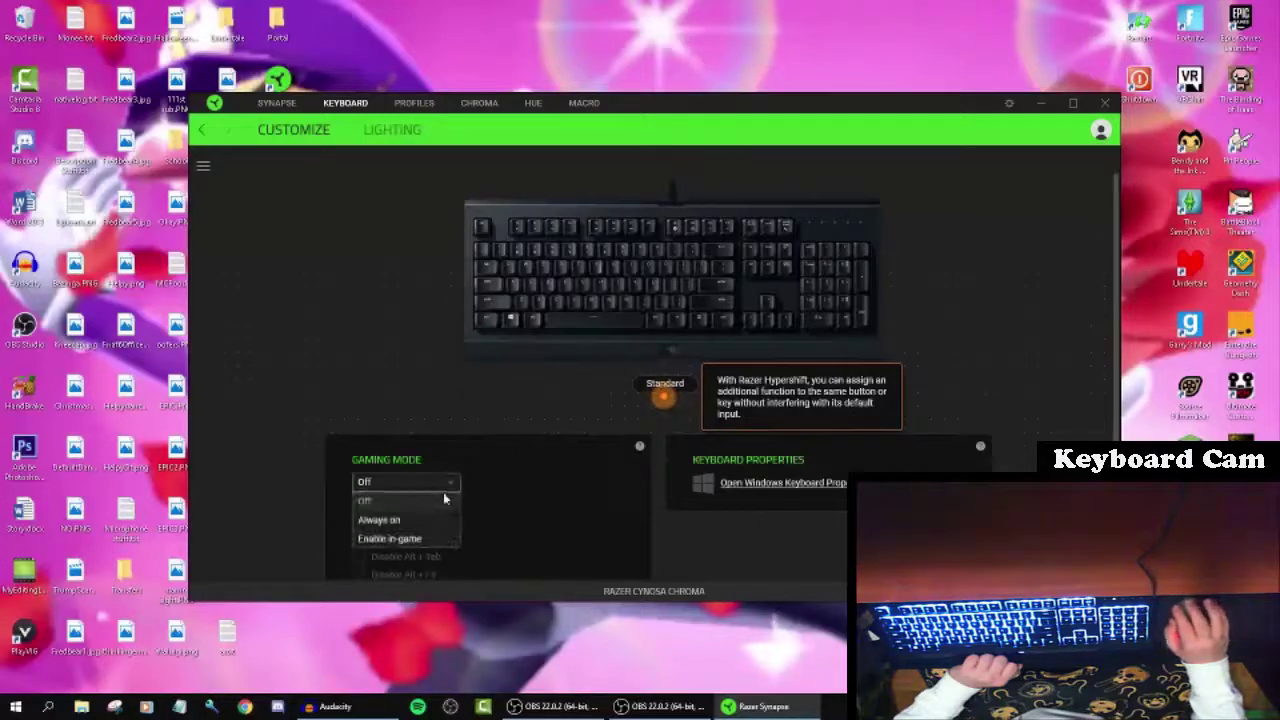
pyautogui.click(422, 538)
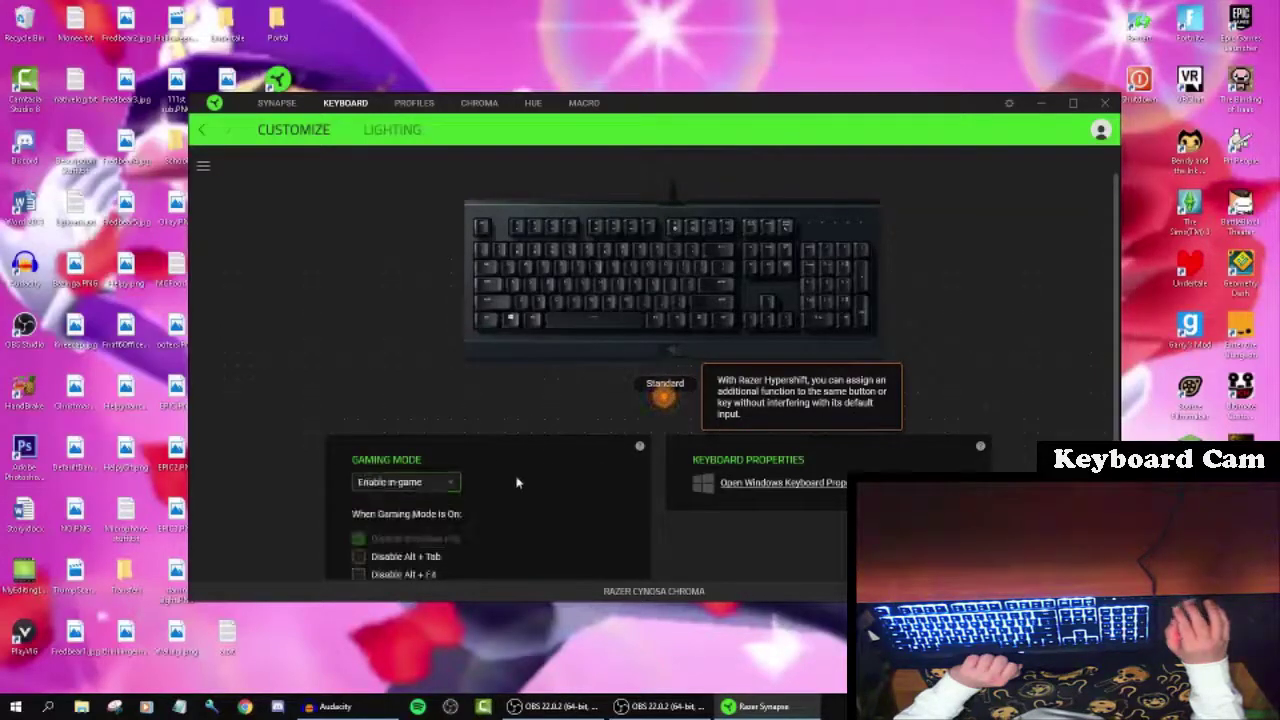
pyautogui.scroll(-1, 517, 483)
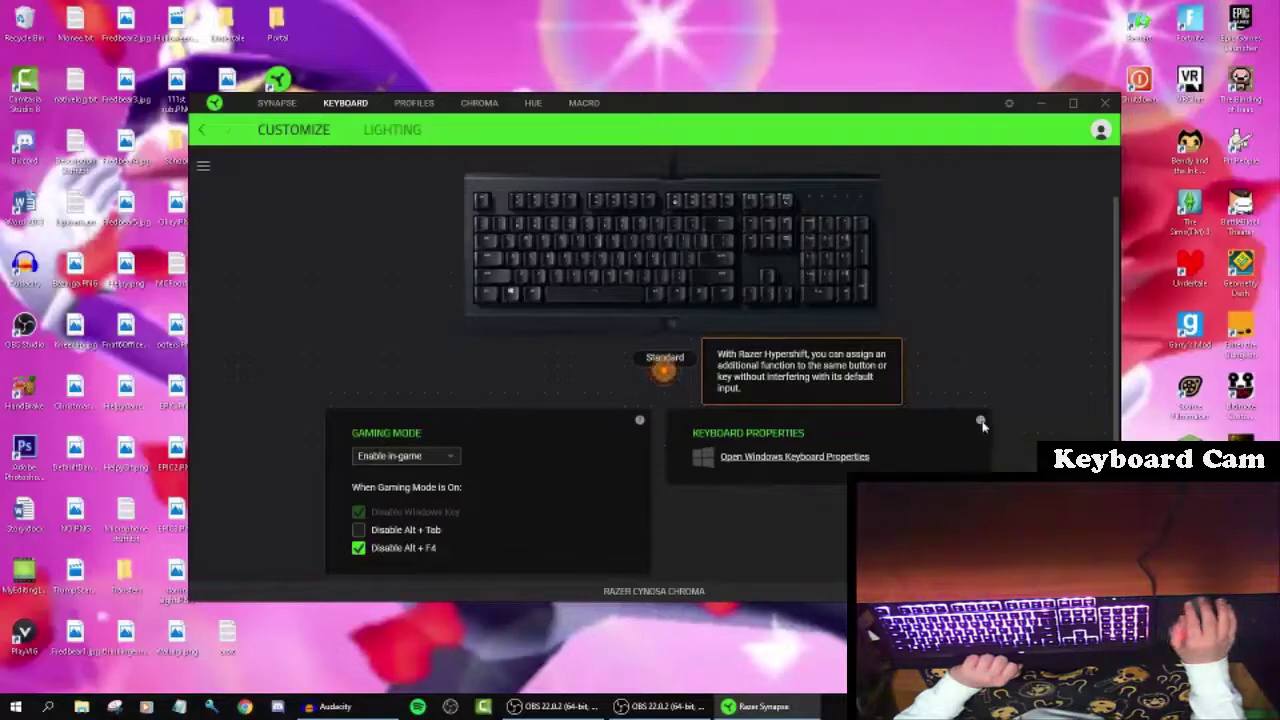
pyautogui.moveTo(982, 424)
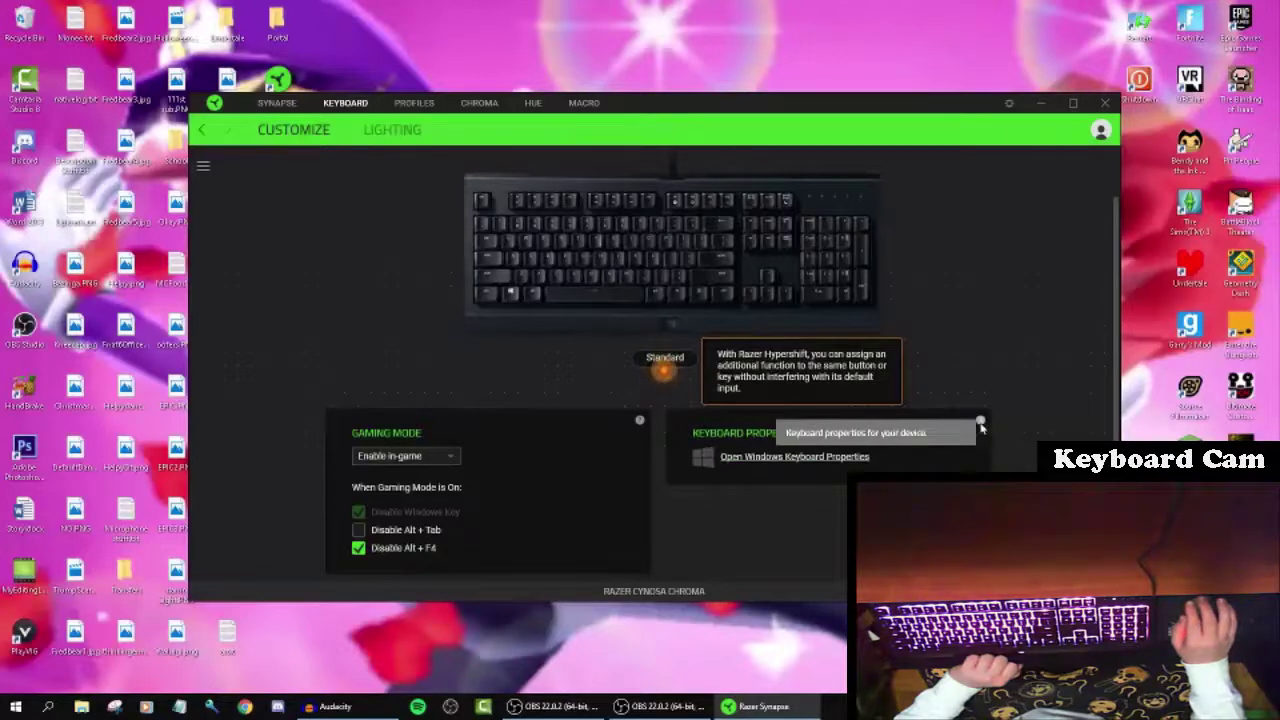
pyautogui.scroll(1, 673, 358)
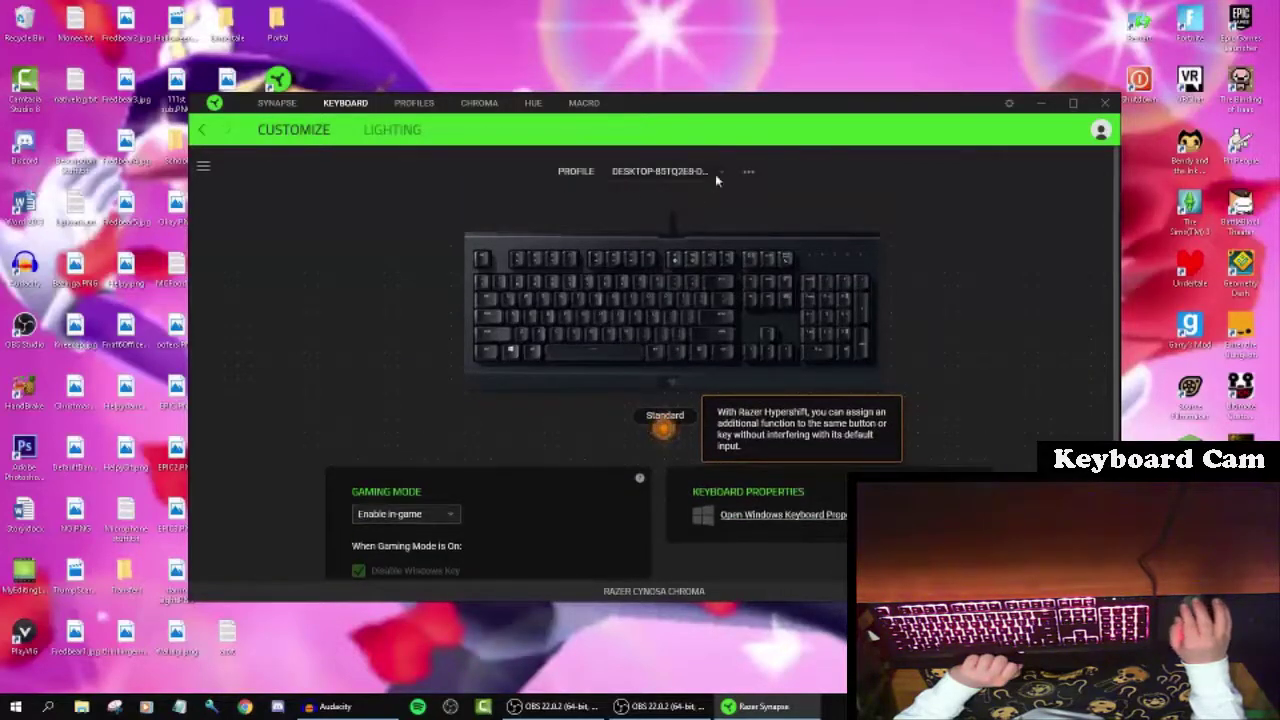
pyautogui.click(749, 172)
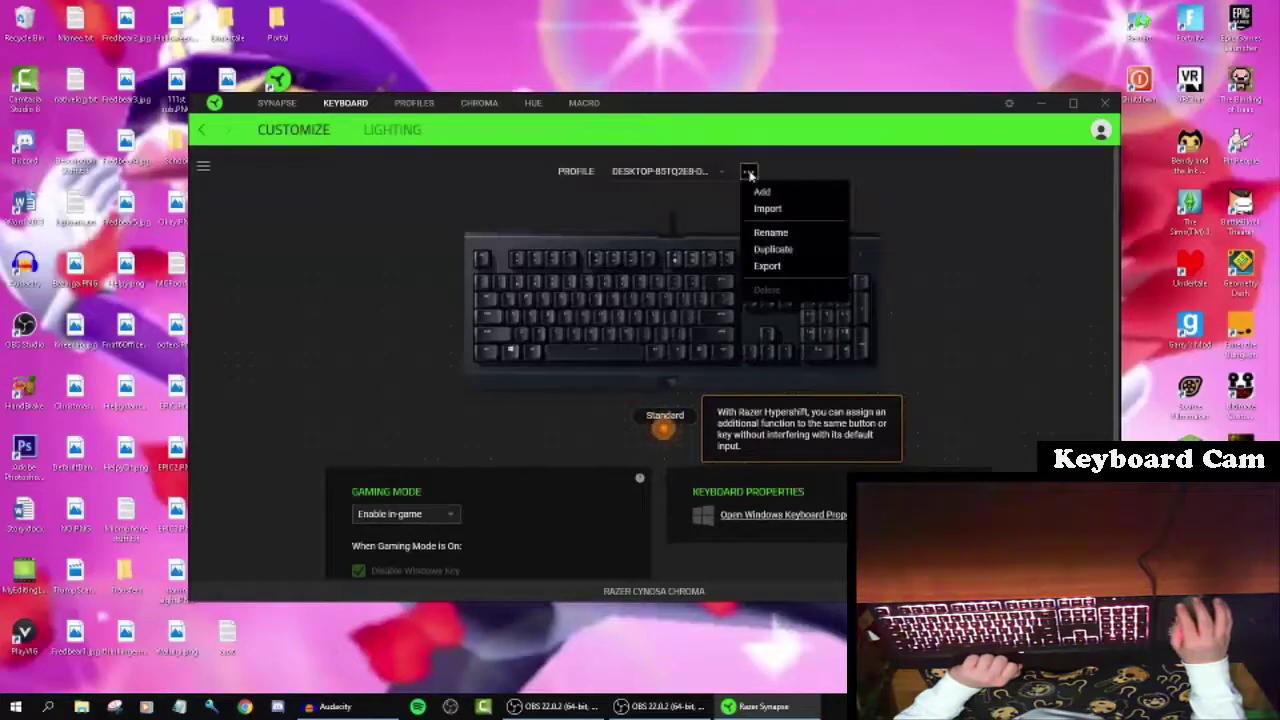
# Add a new profile under PROFILES, then delete that extra duplicate profile
pyautogui.click(414, 103)
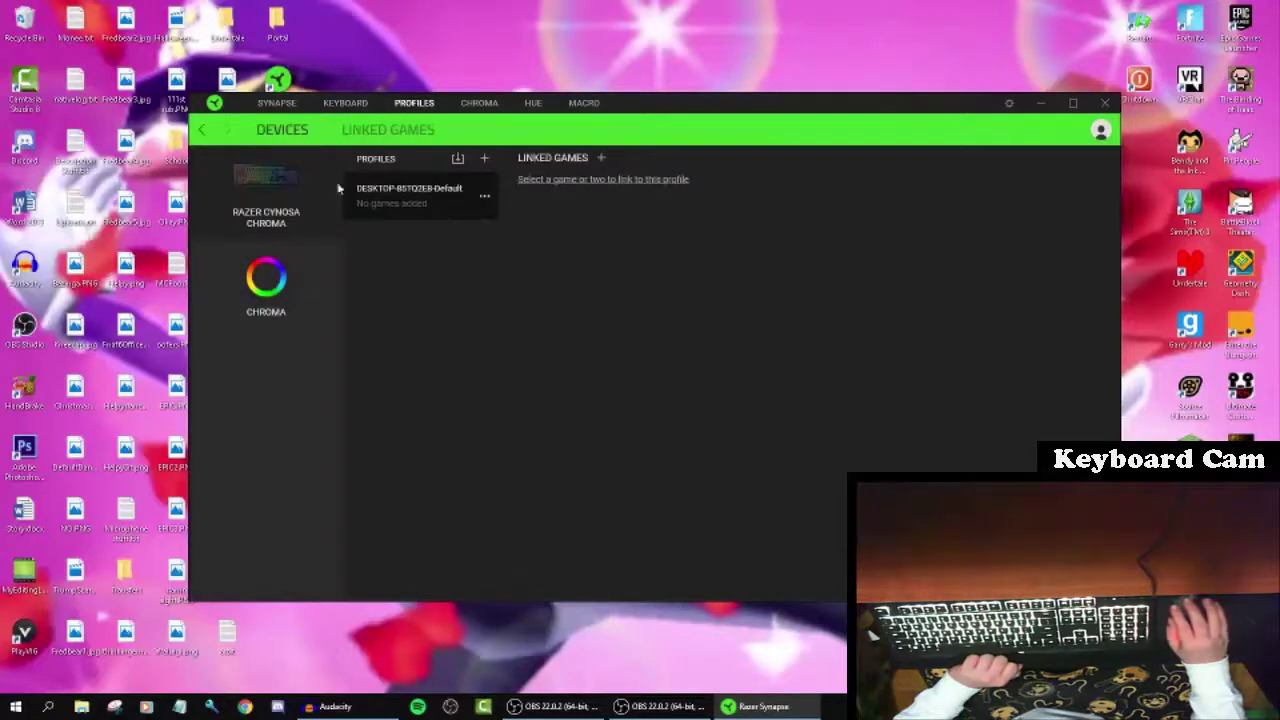
pyautogui.click(484, 160)
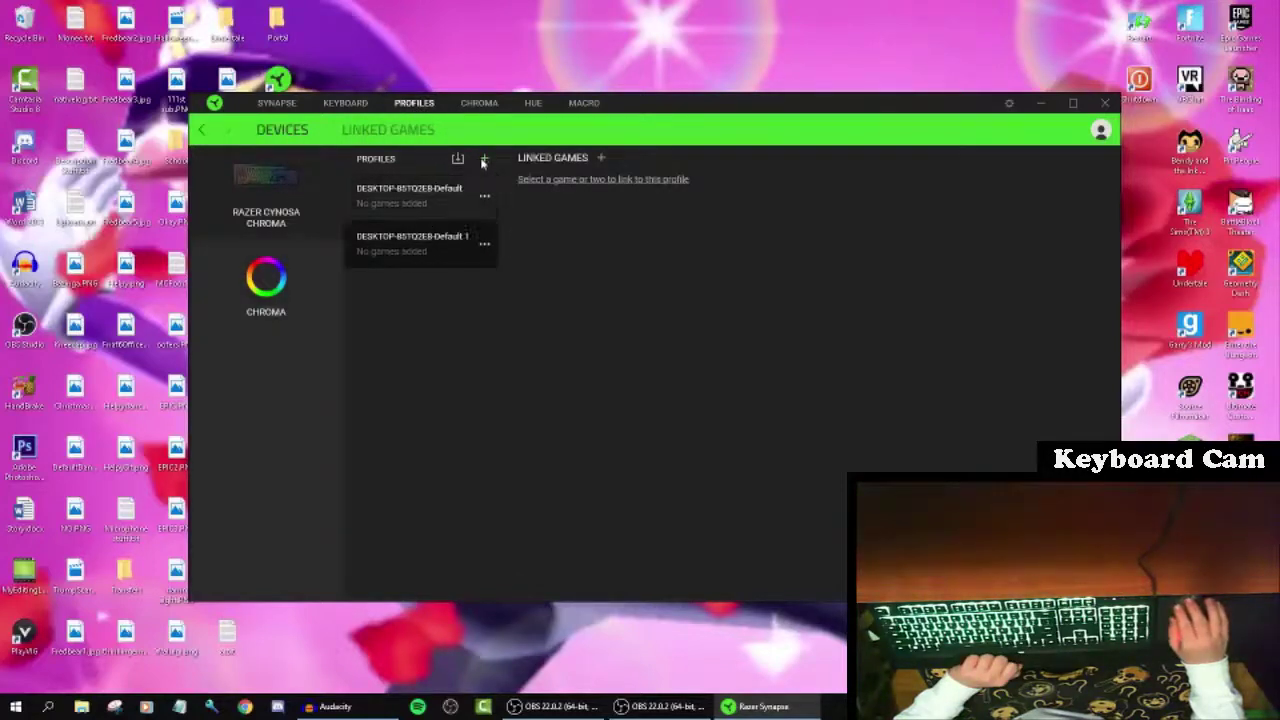
pyautogui.click(484, 246)
pyautogui.click(519, 347)
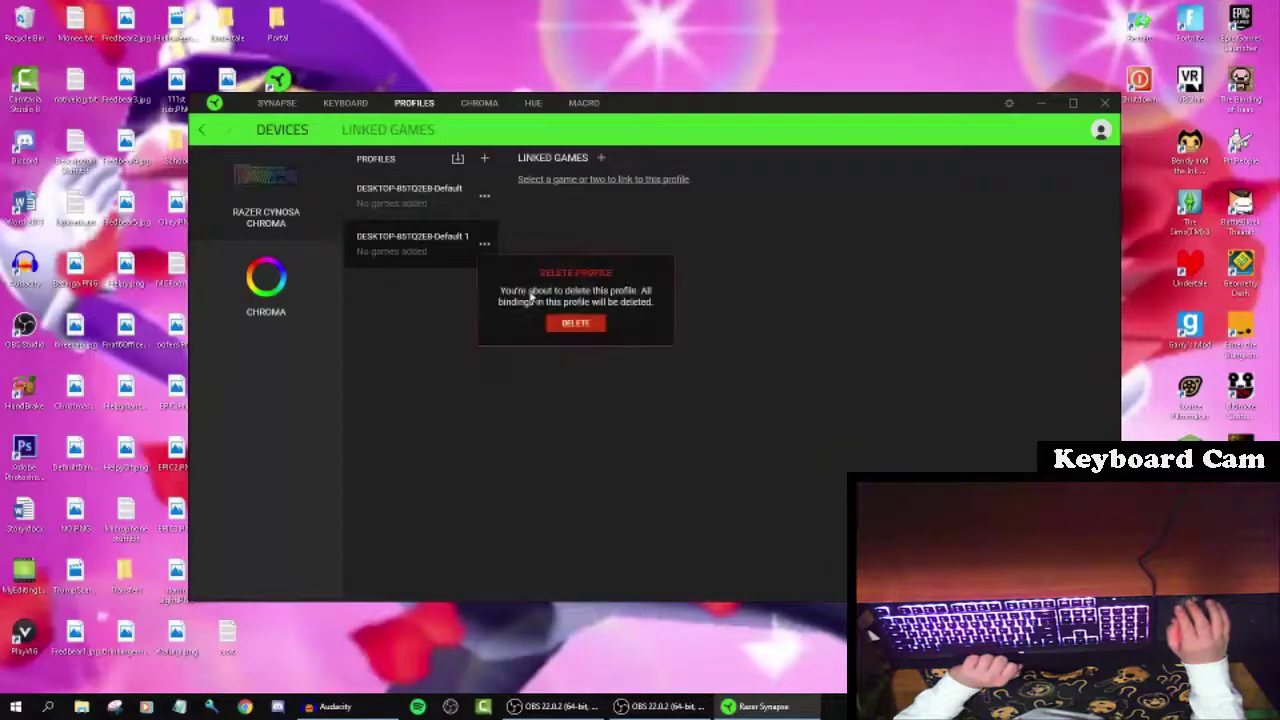
pyautogui.click(575, 323)
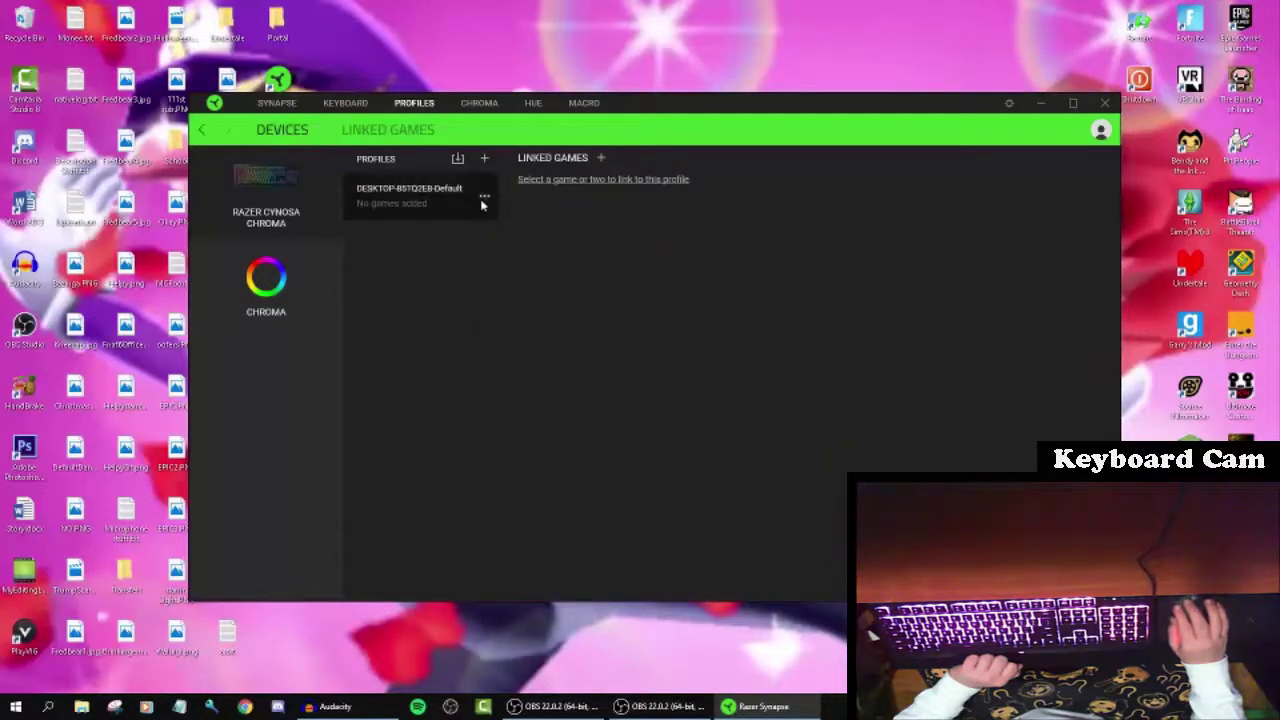
# Rename the remaining profile to 'Cynosa Chroma' and return to the keyboard page
pyautogui.click(484, 195)
pyautogui.click(507, 223)
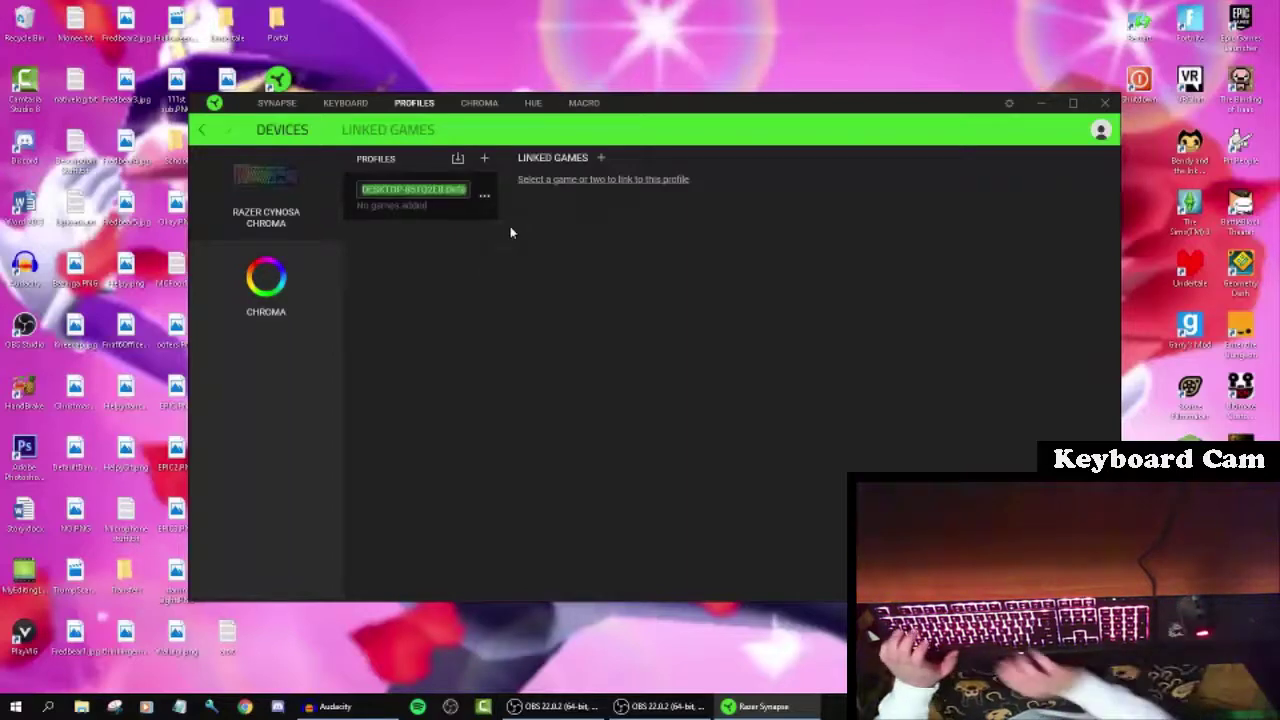
pyautogui.write('Cynosa Chroma')
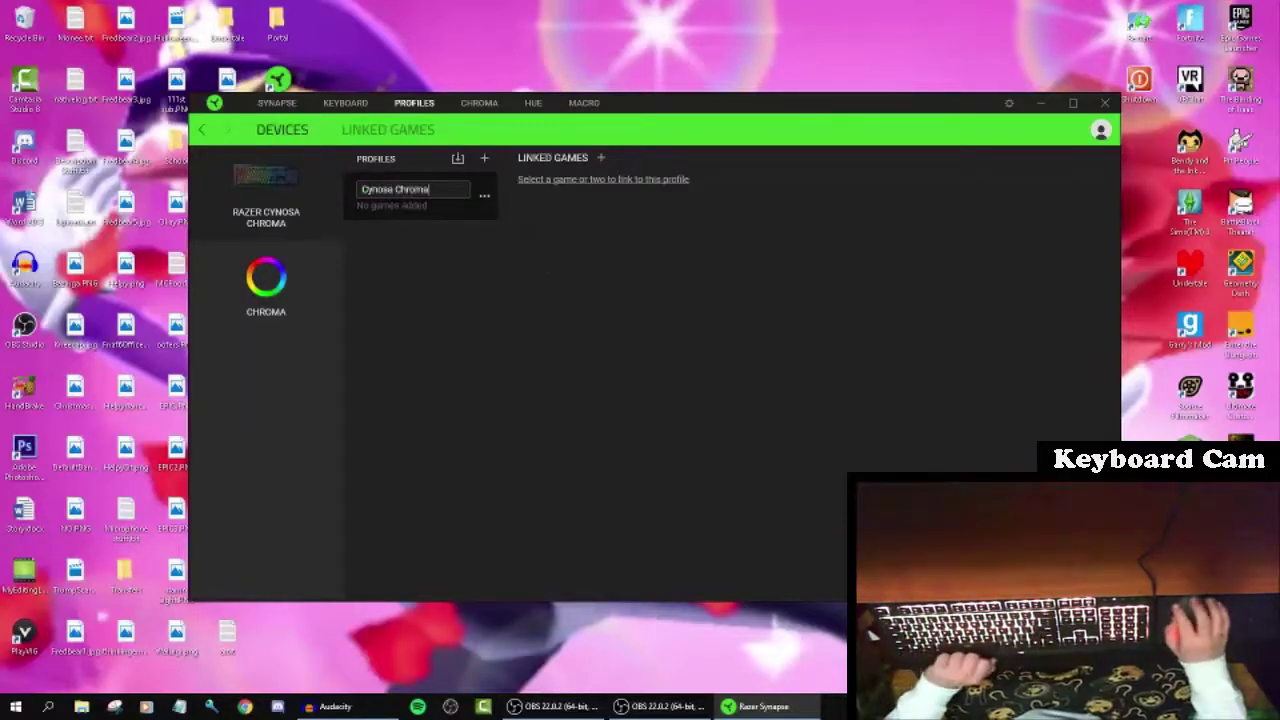
pyautogui.press('Return')
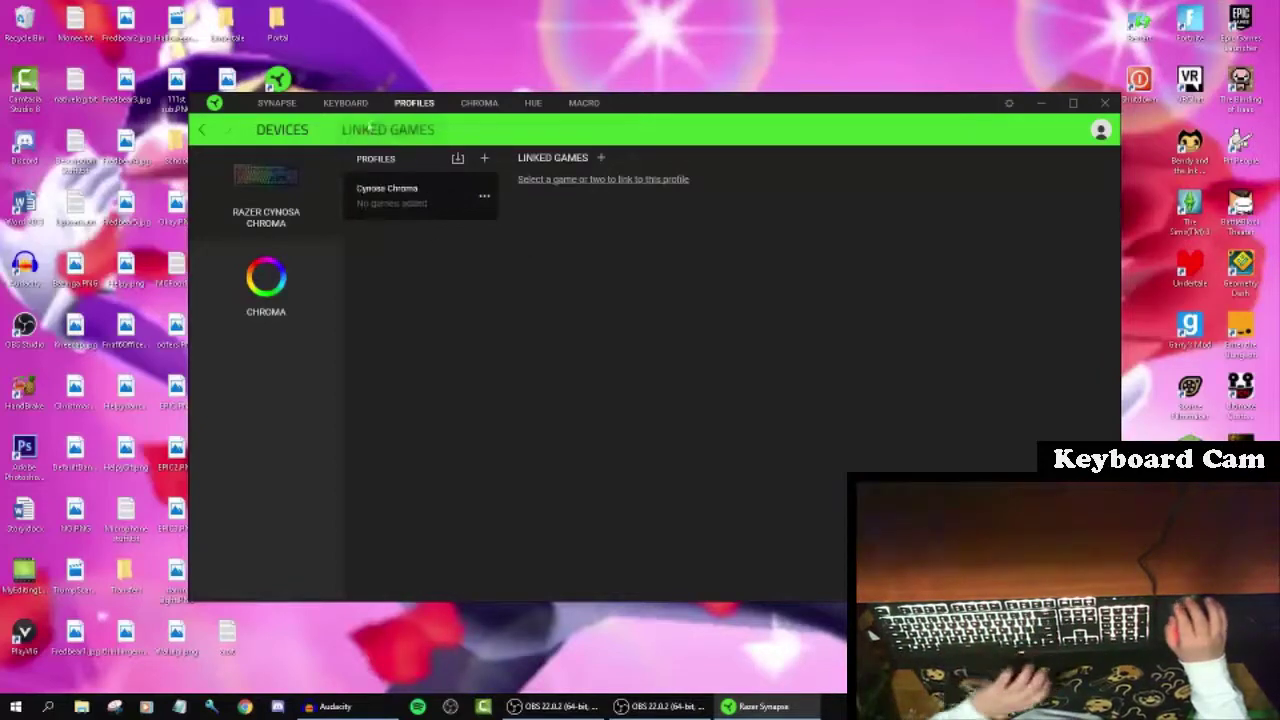
pyautogui.click(343, 102)
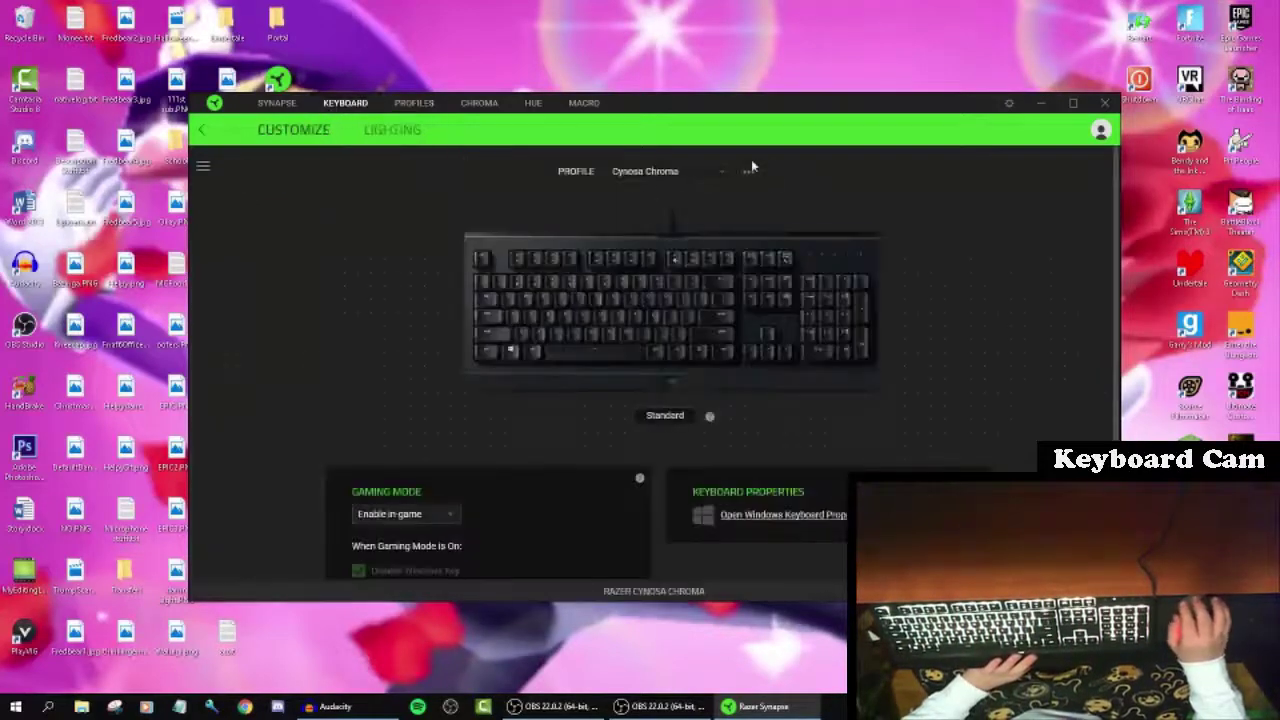
# Switch the key layout to Hypershift and select the Esc key for reassignment
pyautogui.click(747, 173)
pyautogui.click(748, 172)
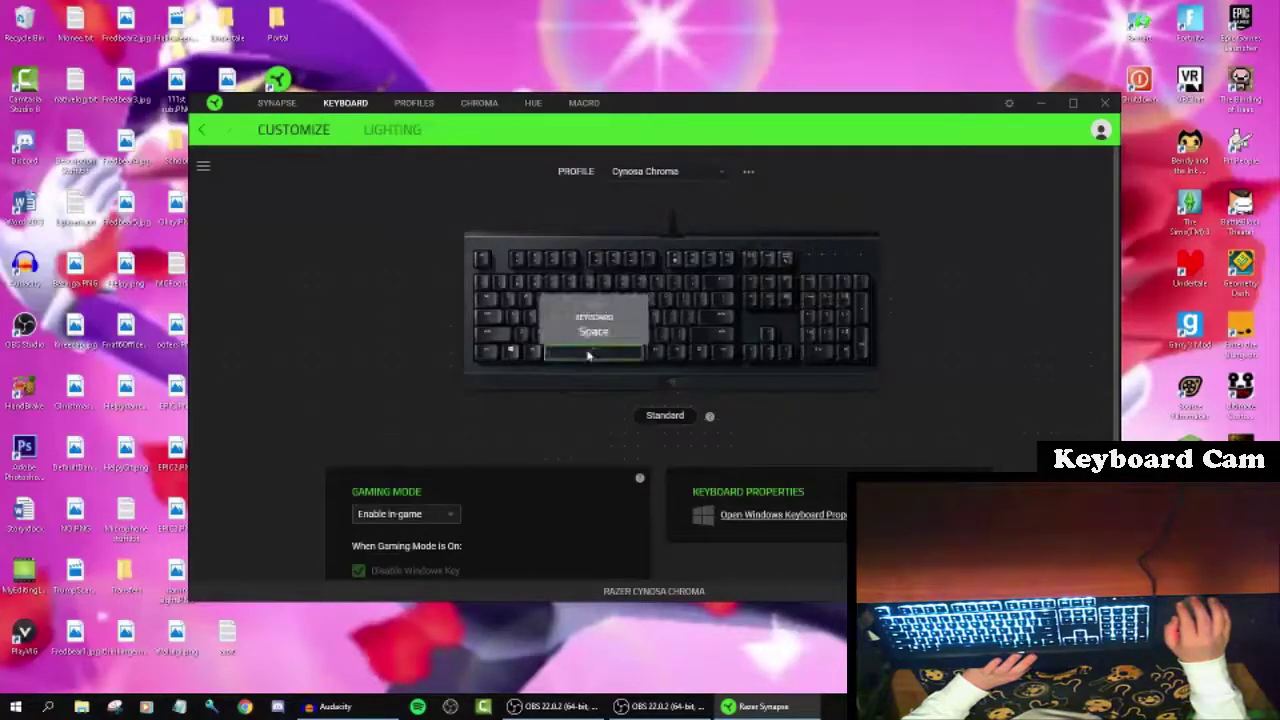
pyautogui.click(684, 418)
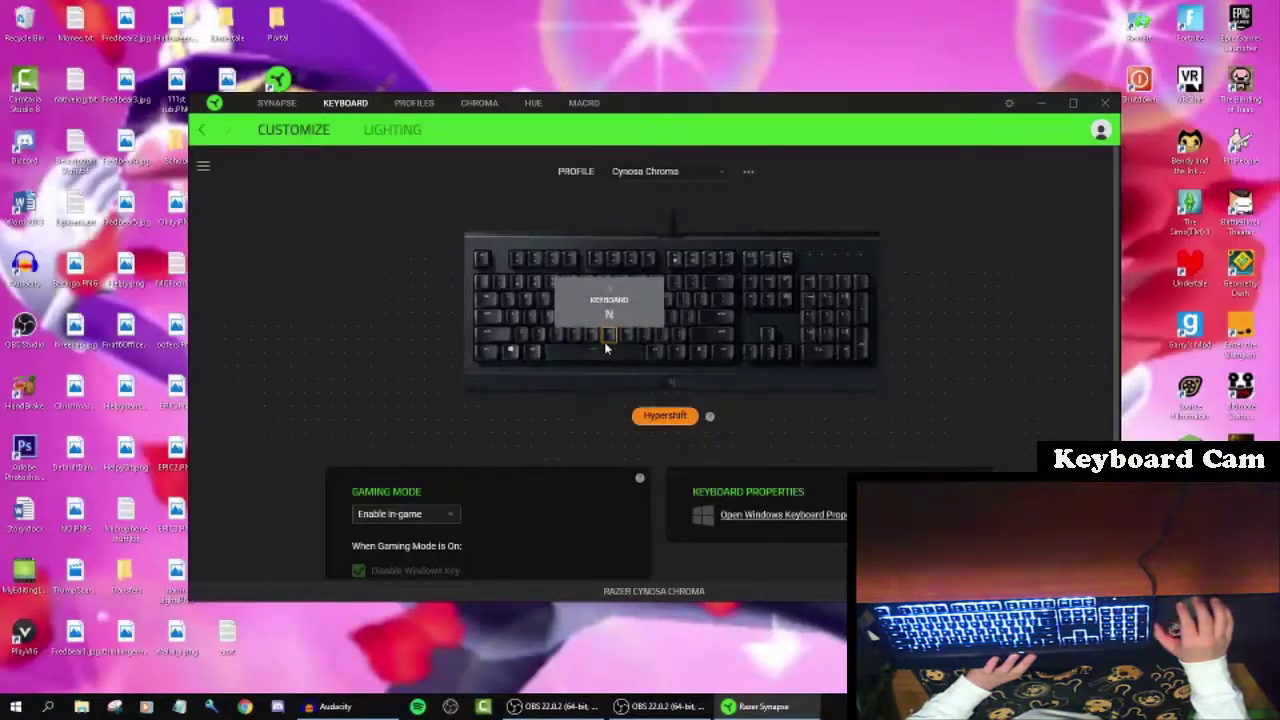
pyautogui.click(684, 426)
pyautogui.click(683, 424)
pyautogui.click(684, 423)
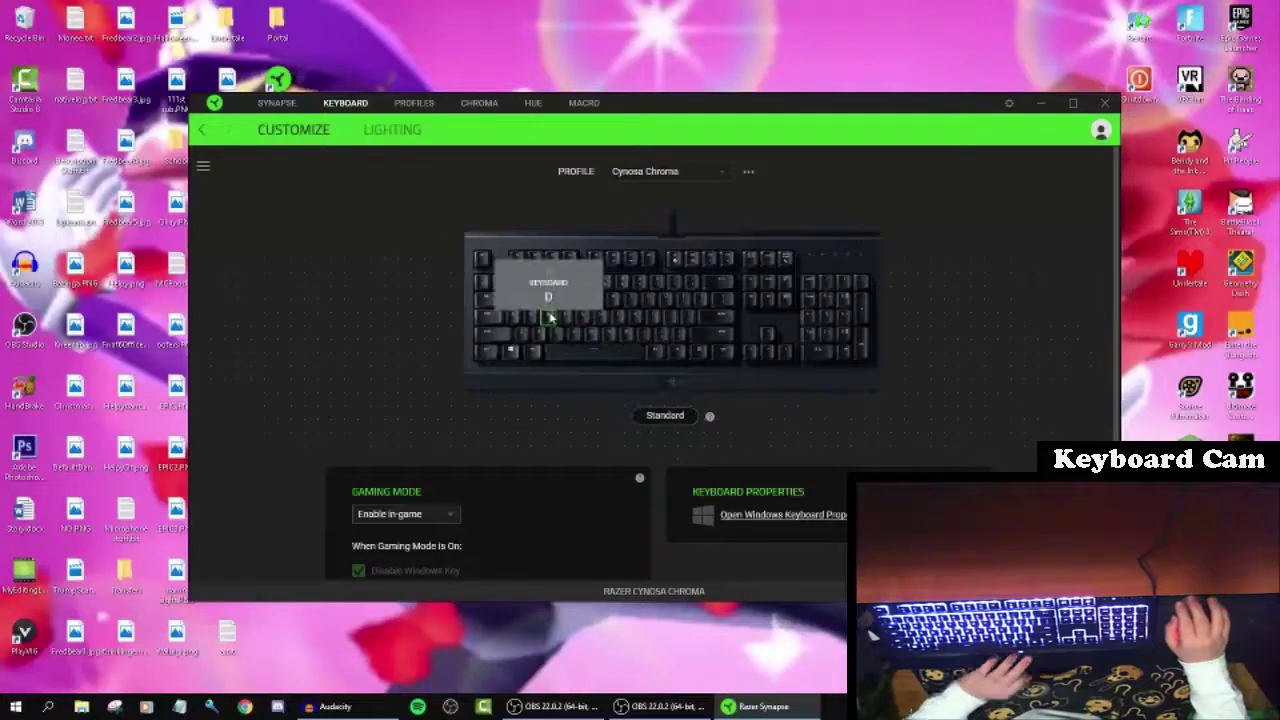
pyautogui.click(678, 417)
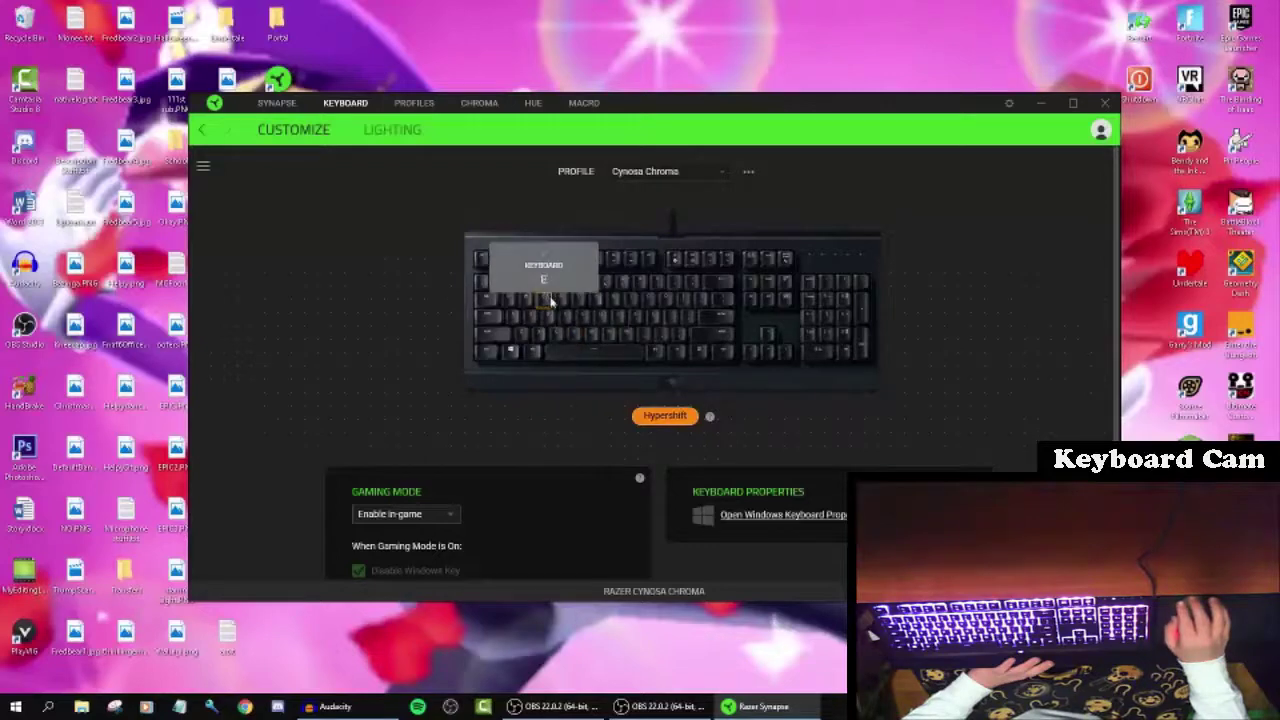
pyautogui.click(480, 262)
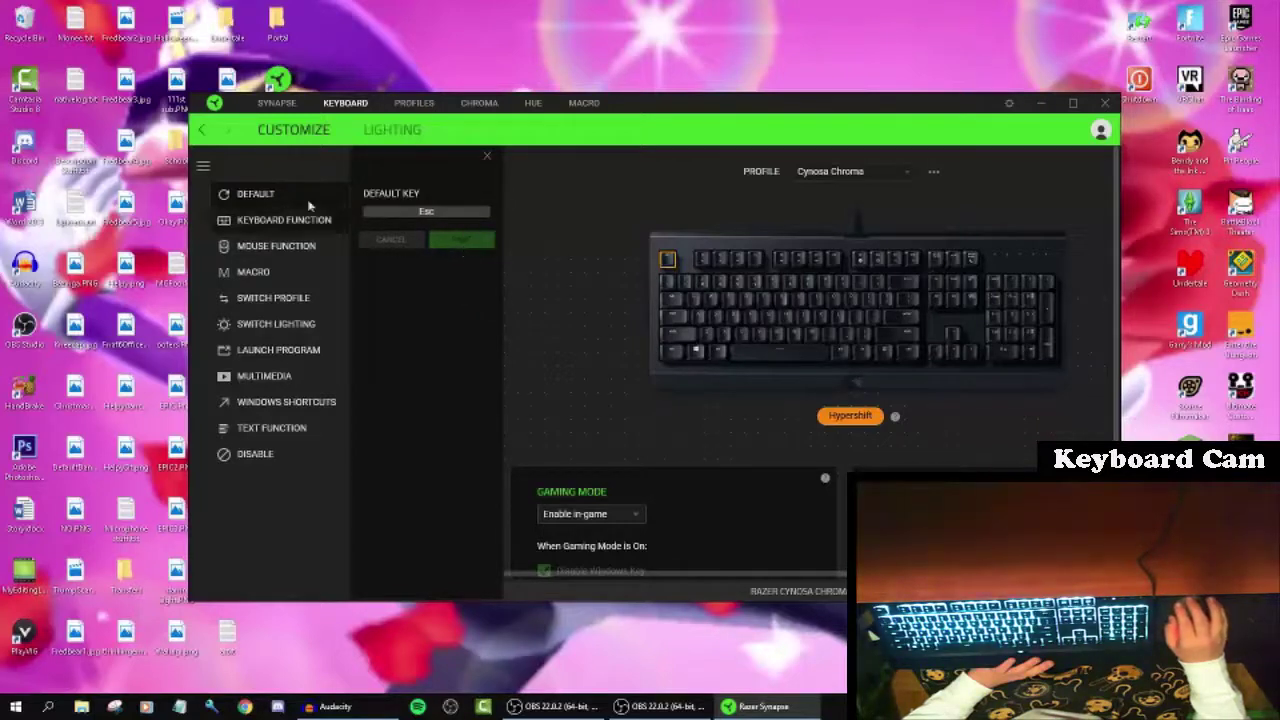
# Try Keyboard Function with Turbo toggled on and off, then close Esc's rebind panel unchanged
pyautogui.click(267, 222)
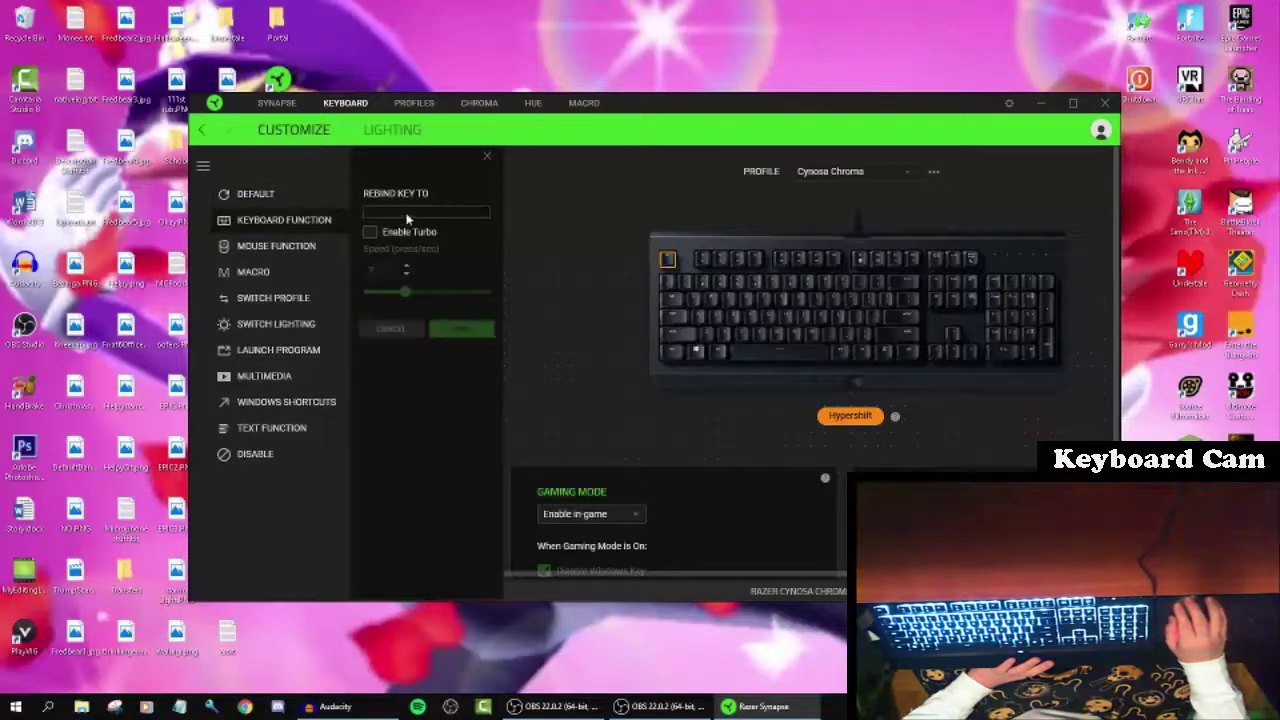
pyautogui.click(369, 232)
pyautogui.click(370, 232)
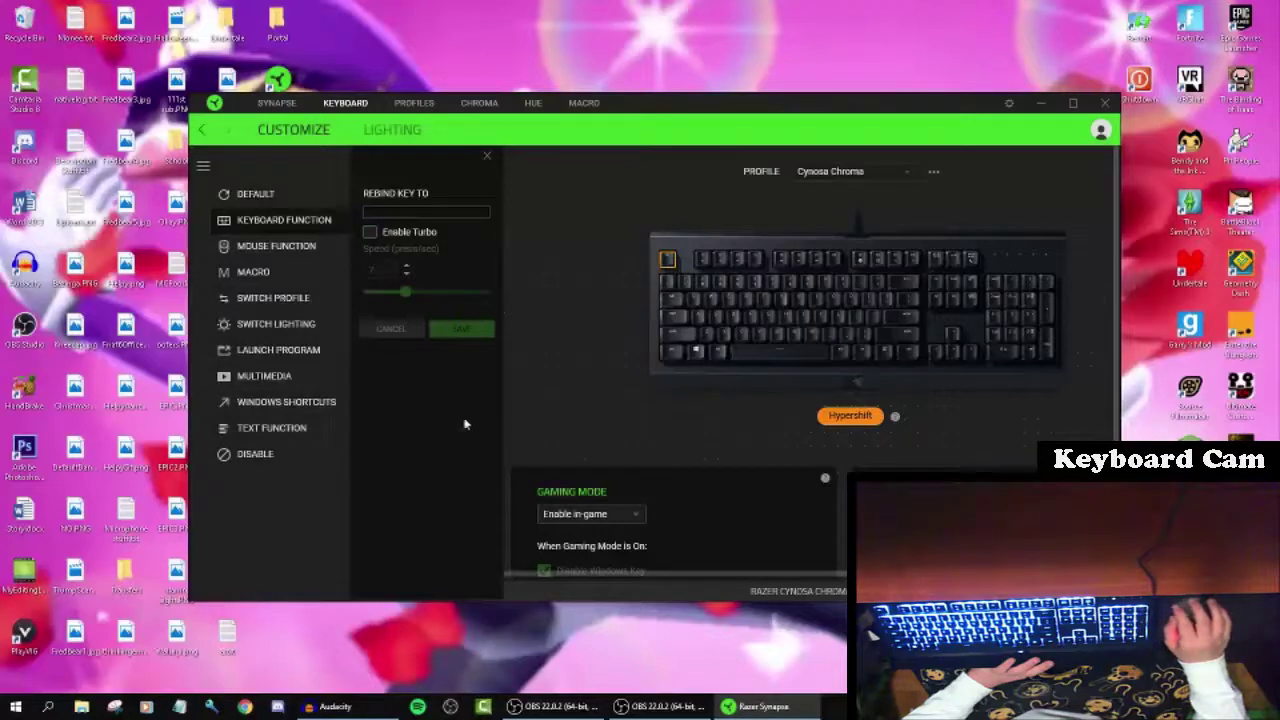
pyautogui.click(487, 156)
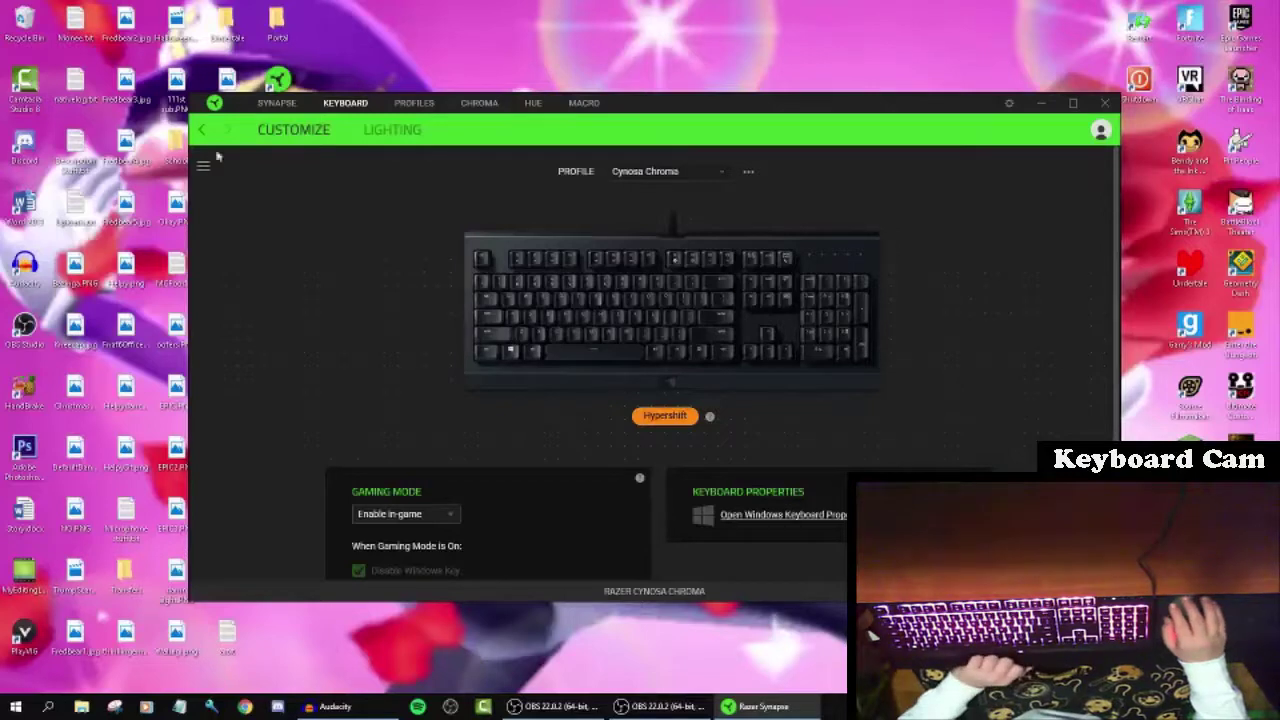
# Open the Lighting page and lower brightness to about 70, then return it to 100
pyautogui.click(382, 140)
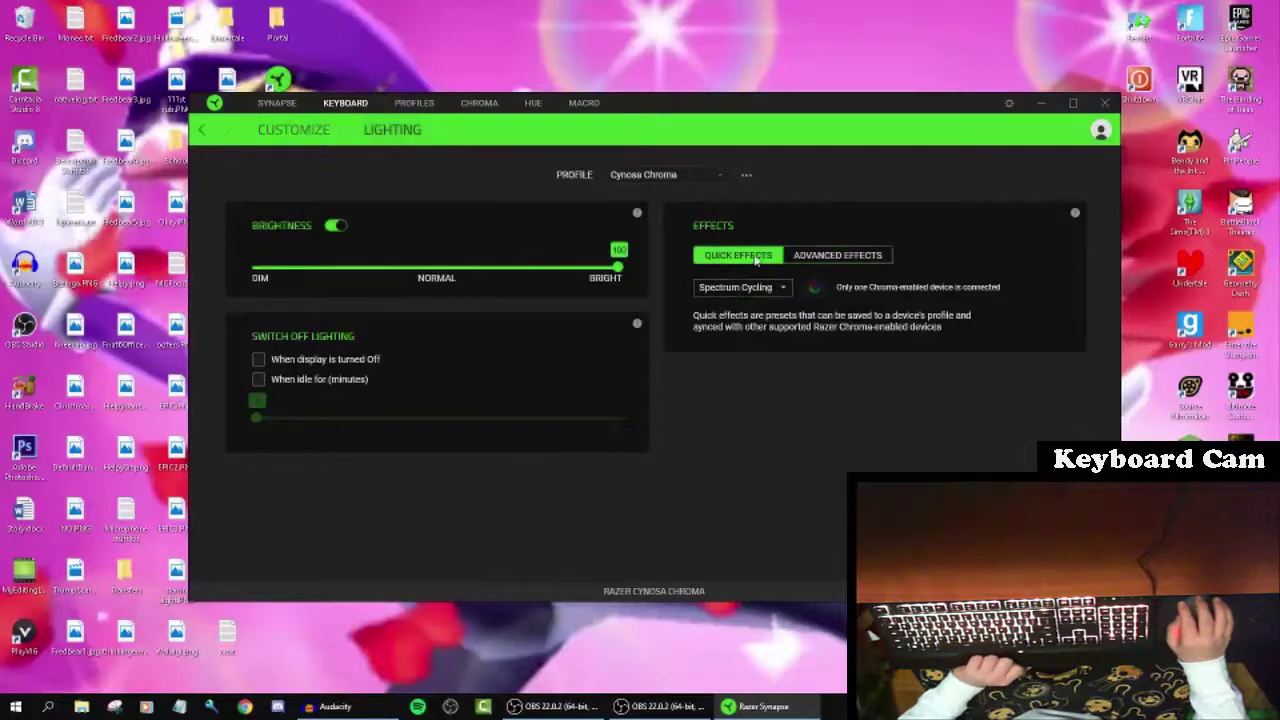
pyautogui.click(786, 290)
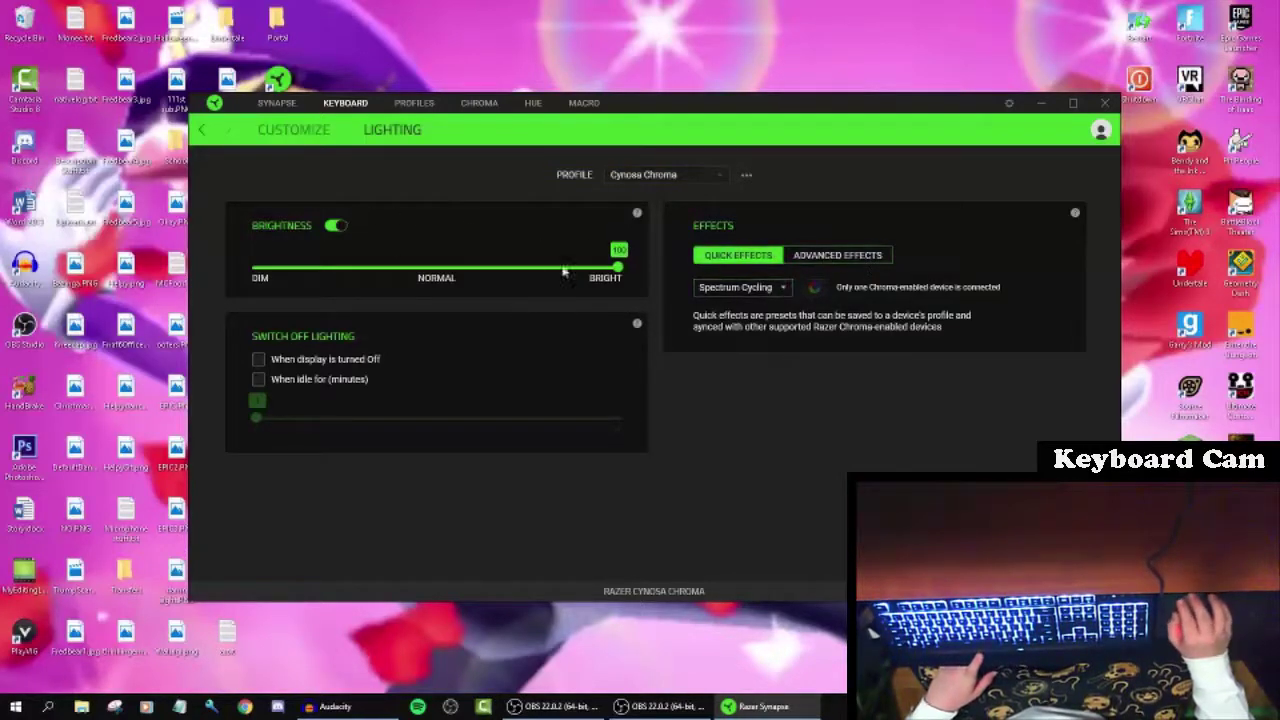
pyautogui.moveTo(618, 268); pyautogui.dragTo(82, 290)
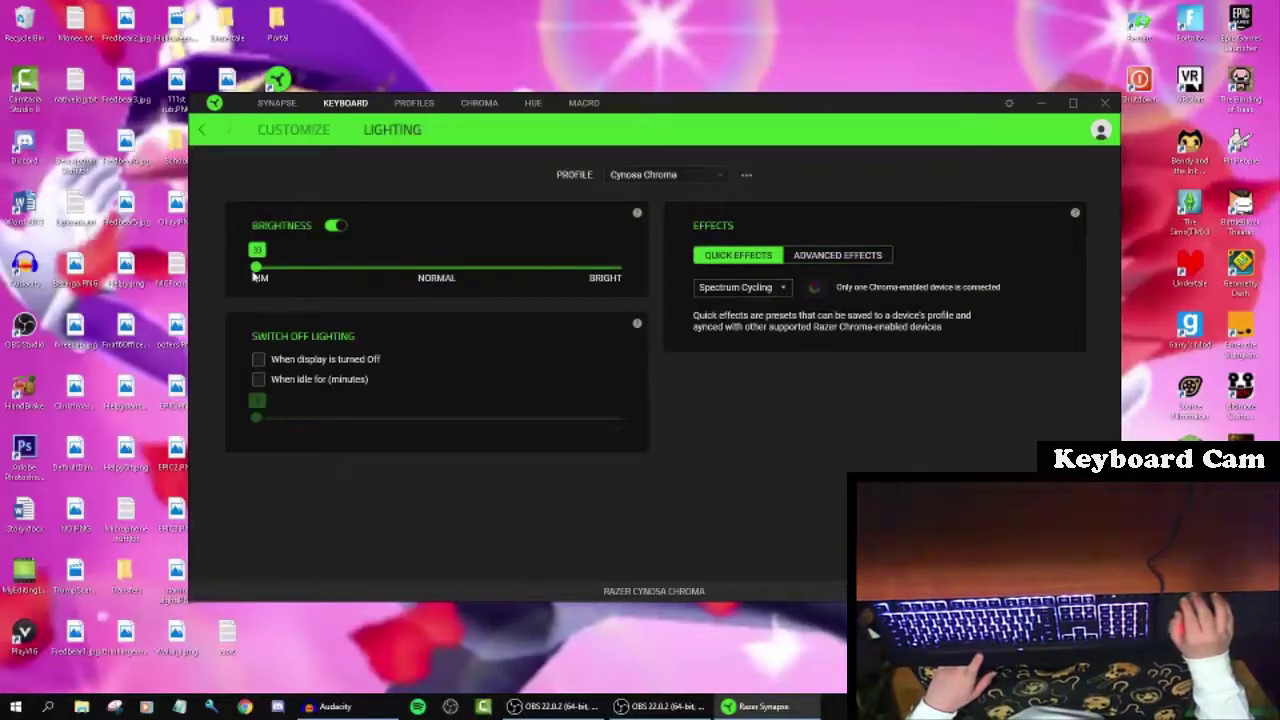
pyautogui.moveTo(256, 270); pyautogui.dragTo(652, 288)
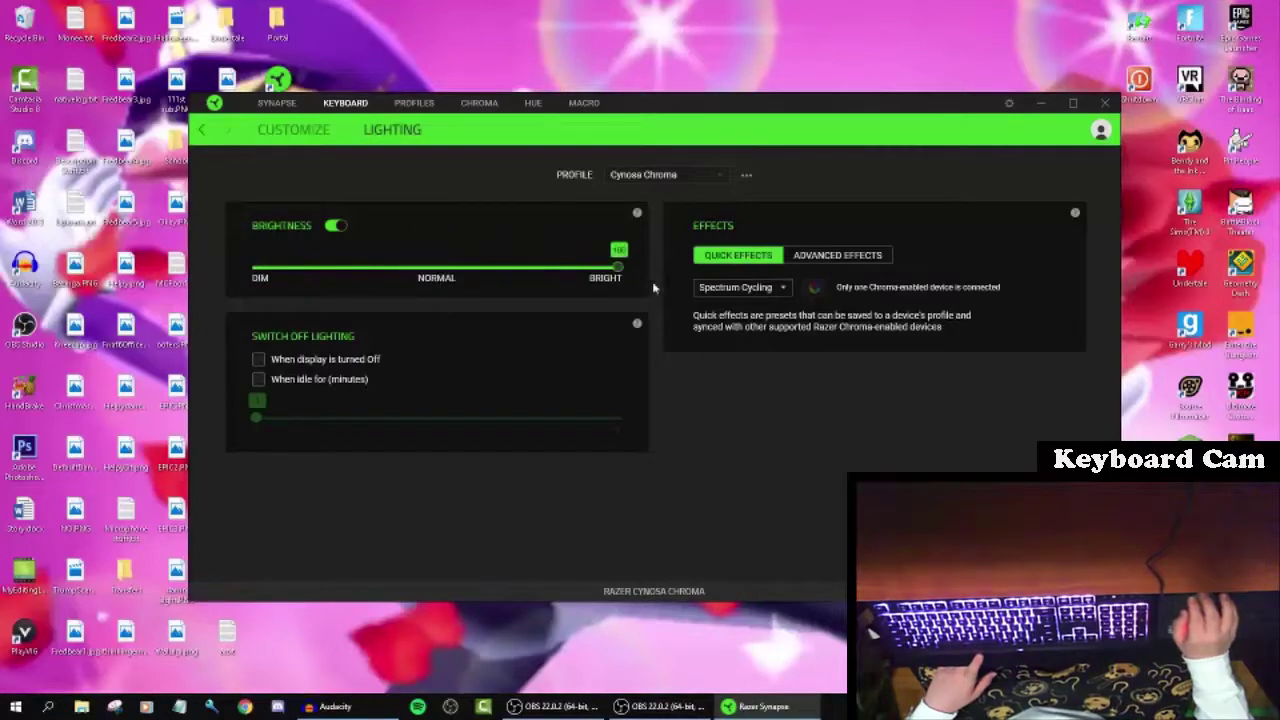
# Enable idle switch-off, adjust its timeout between 3 and 1 minutes, then disable it
pyautogui.click(259, 379)
pyautogui.click(293, 420)
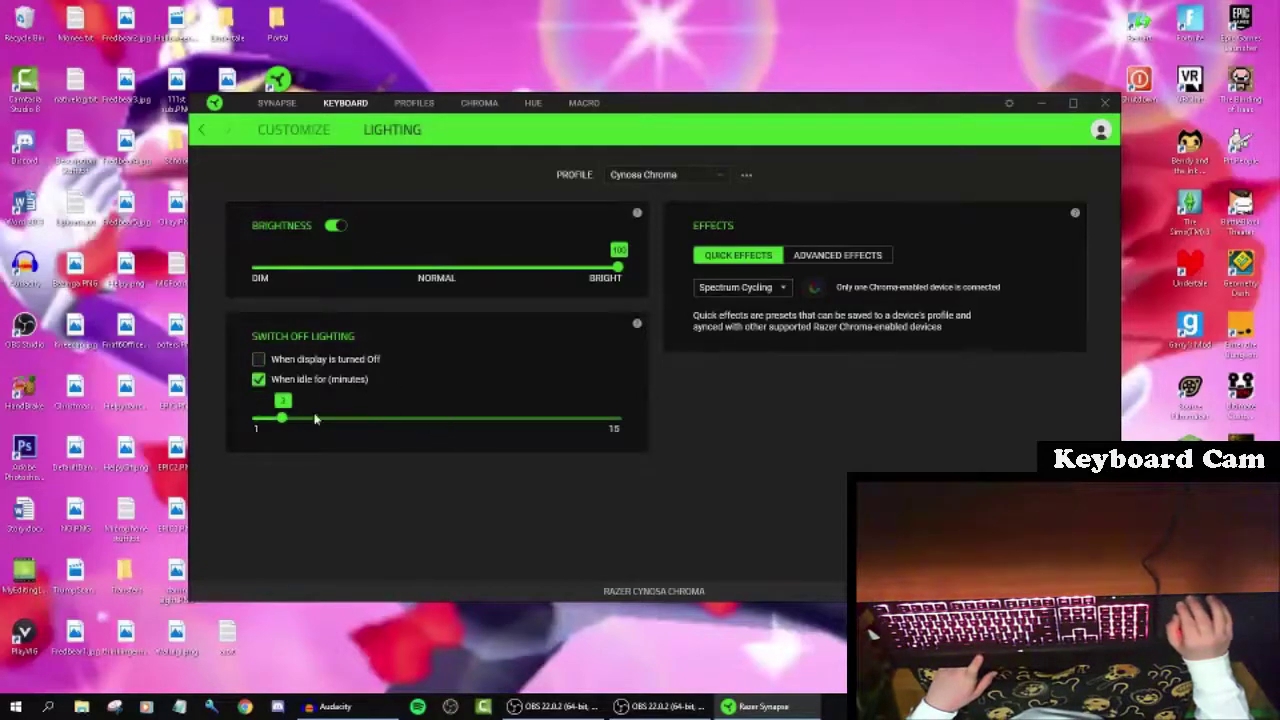
pyautogui.moveTo(285, 419); pyautogui.dragTo(257, 419)
pyautogui.click(259, 379)
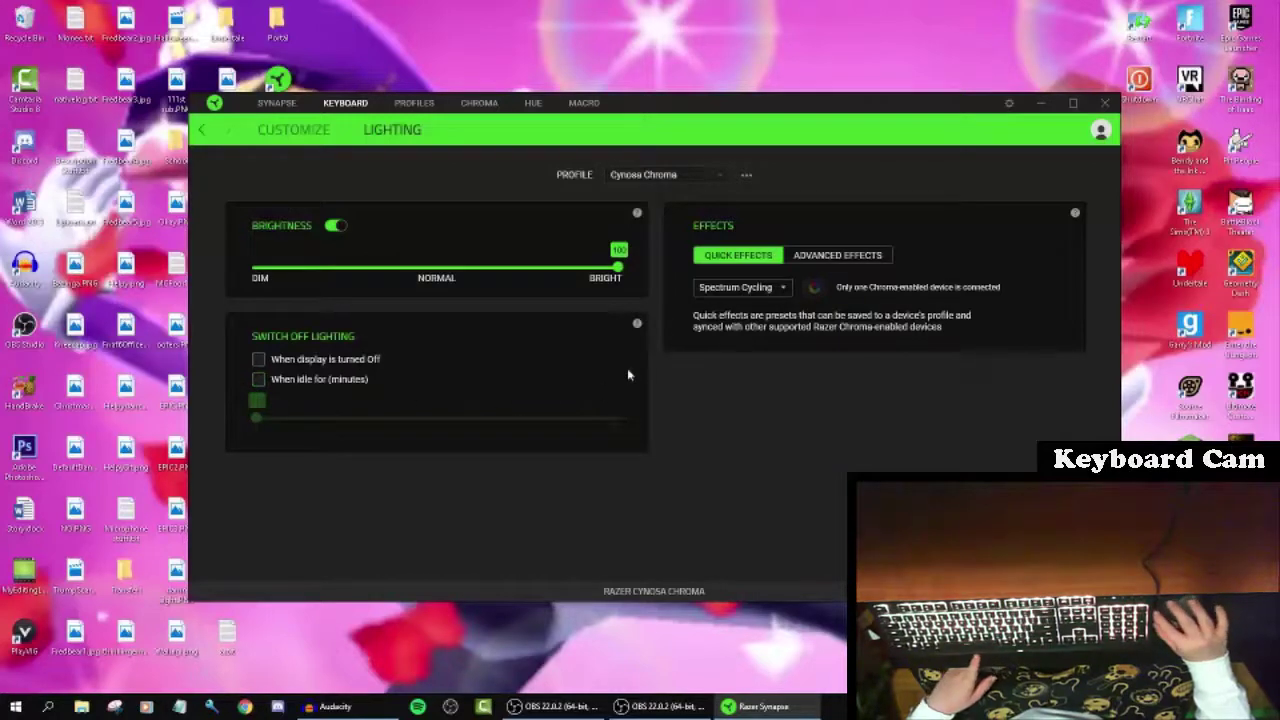
# Set the quick effect to Breathing with red as Color 1 and blue as Color 2
pyautogui.click(756, 289)
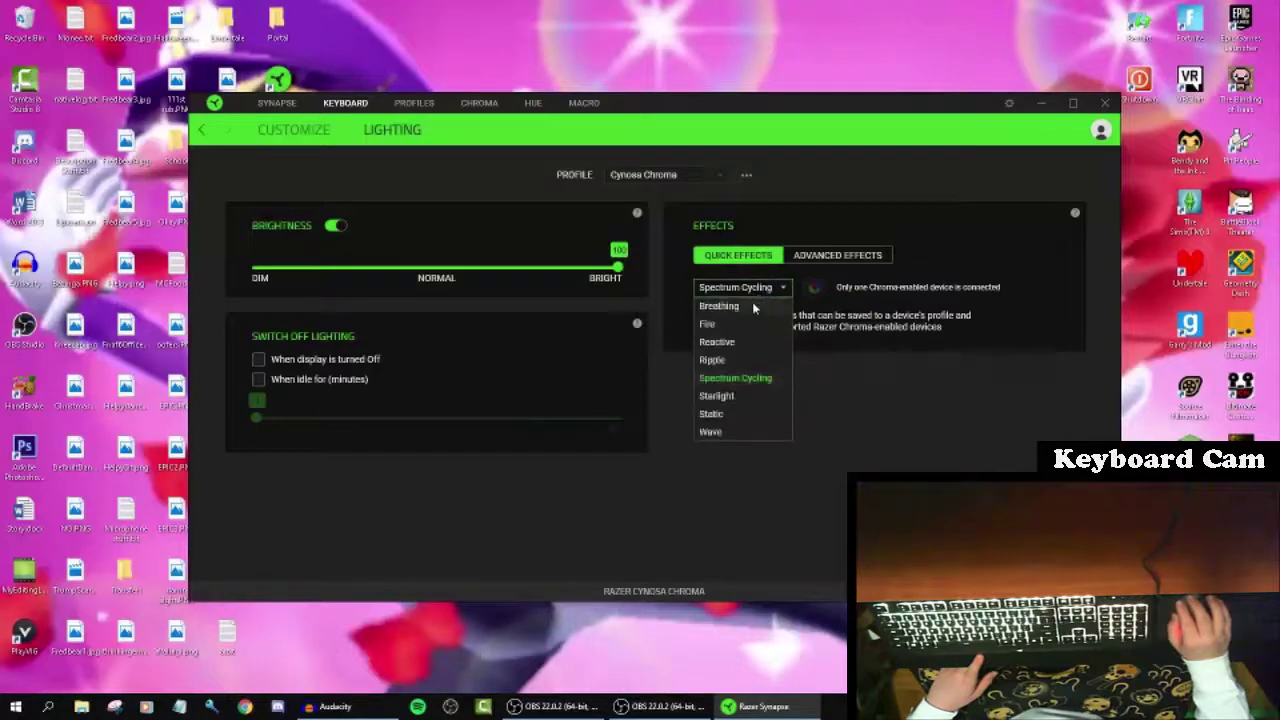
pyautogui.click(752, 304)
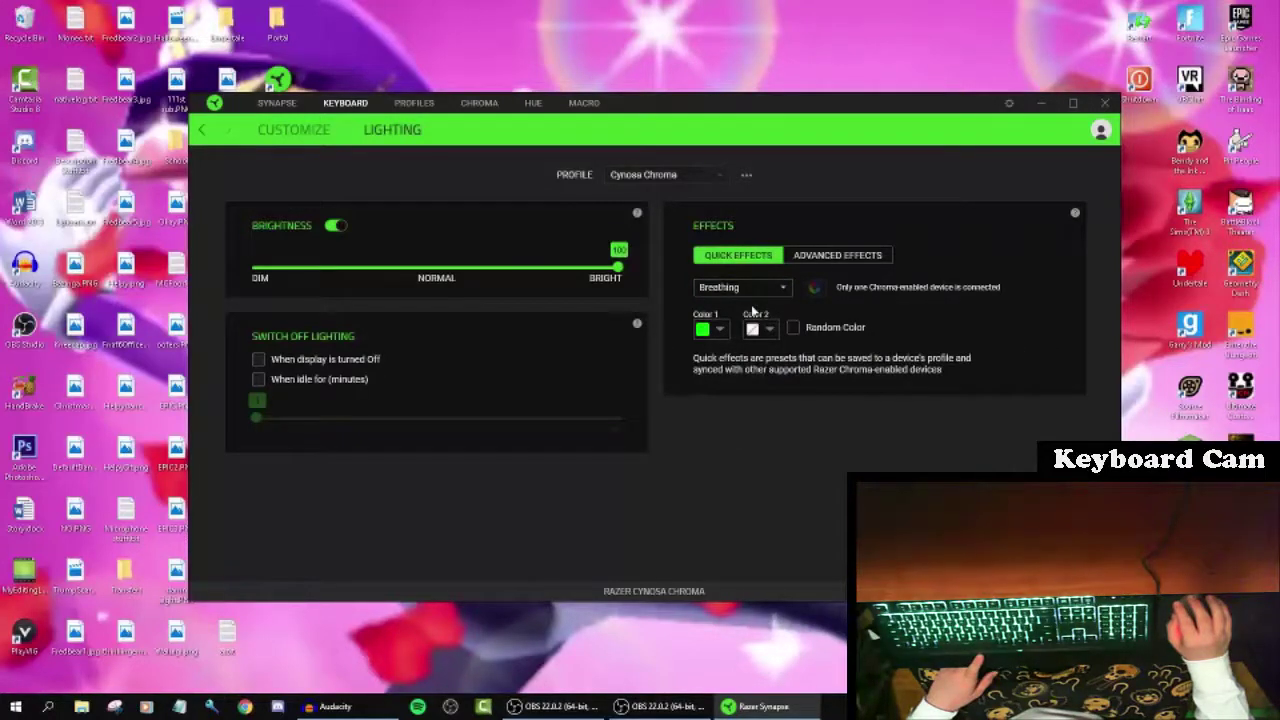
pyautogui.click(720, 330)
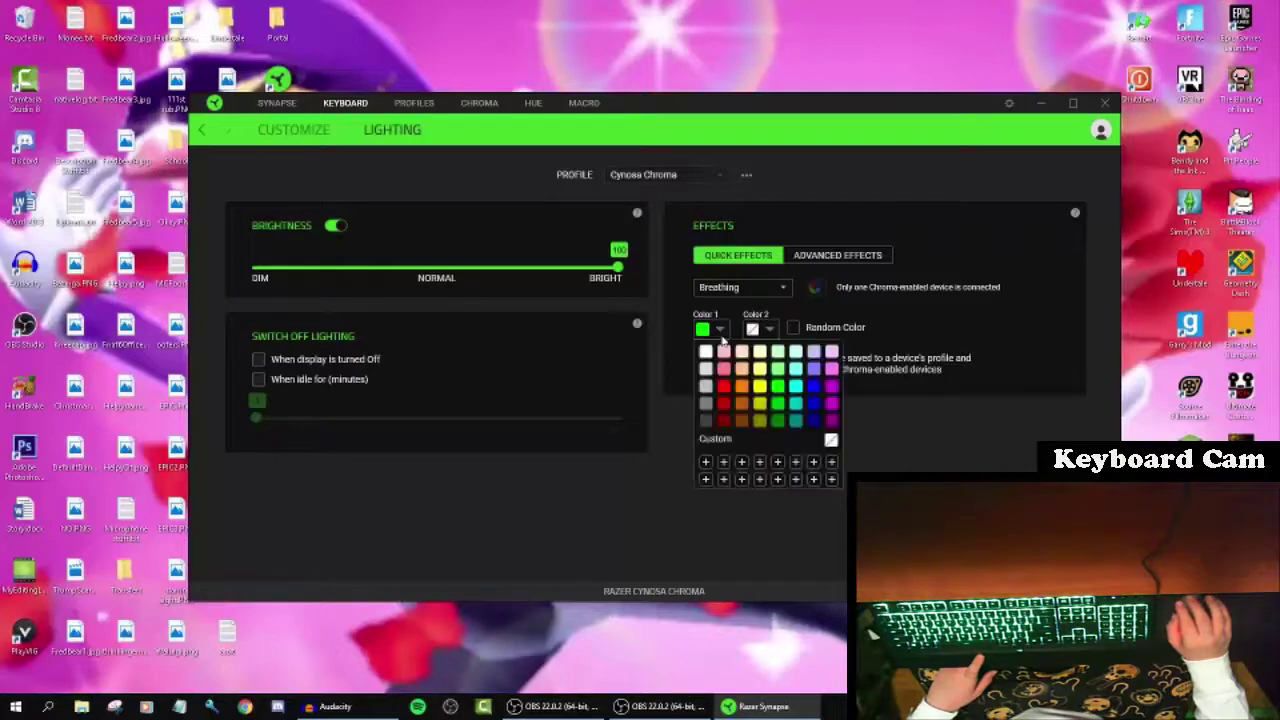
pyautogui.click(725, 388)
pyautogui.click(770, 331)
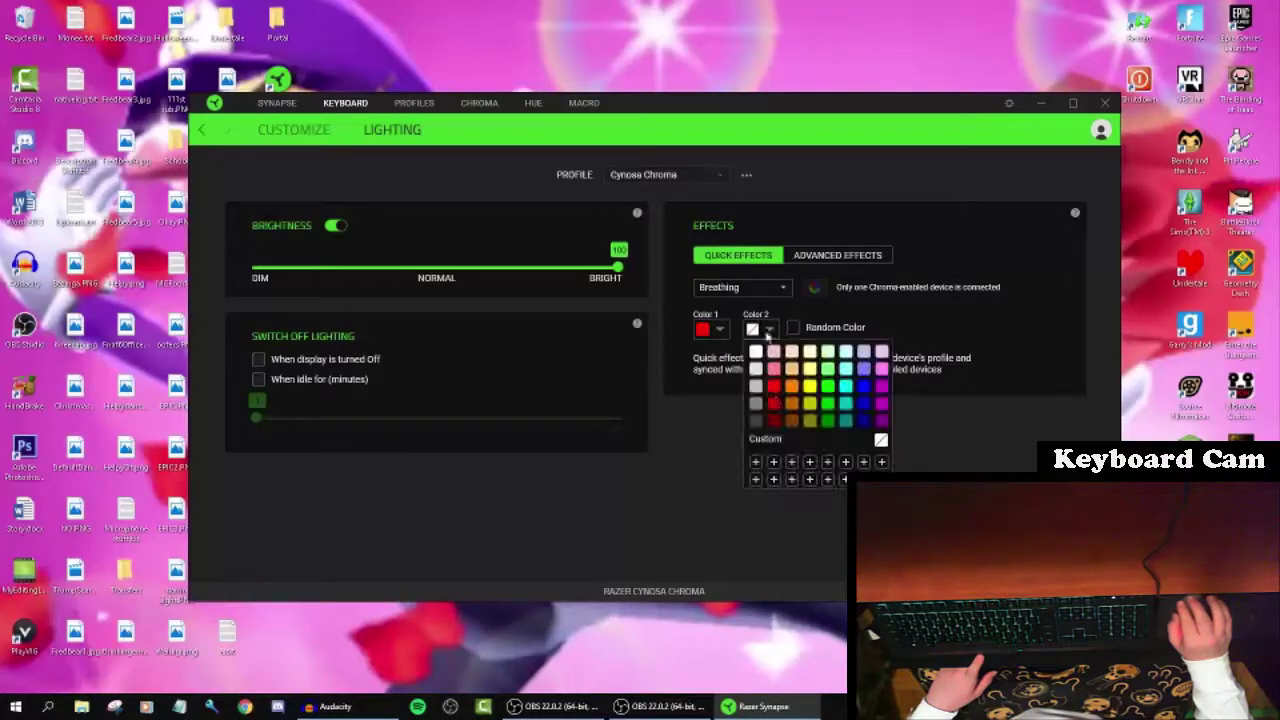
pyautogui.click(775, 390)
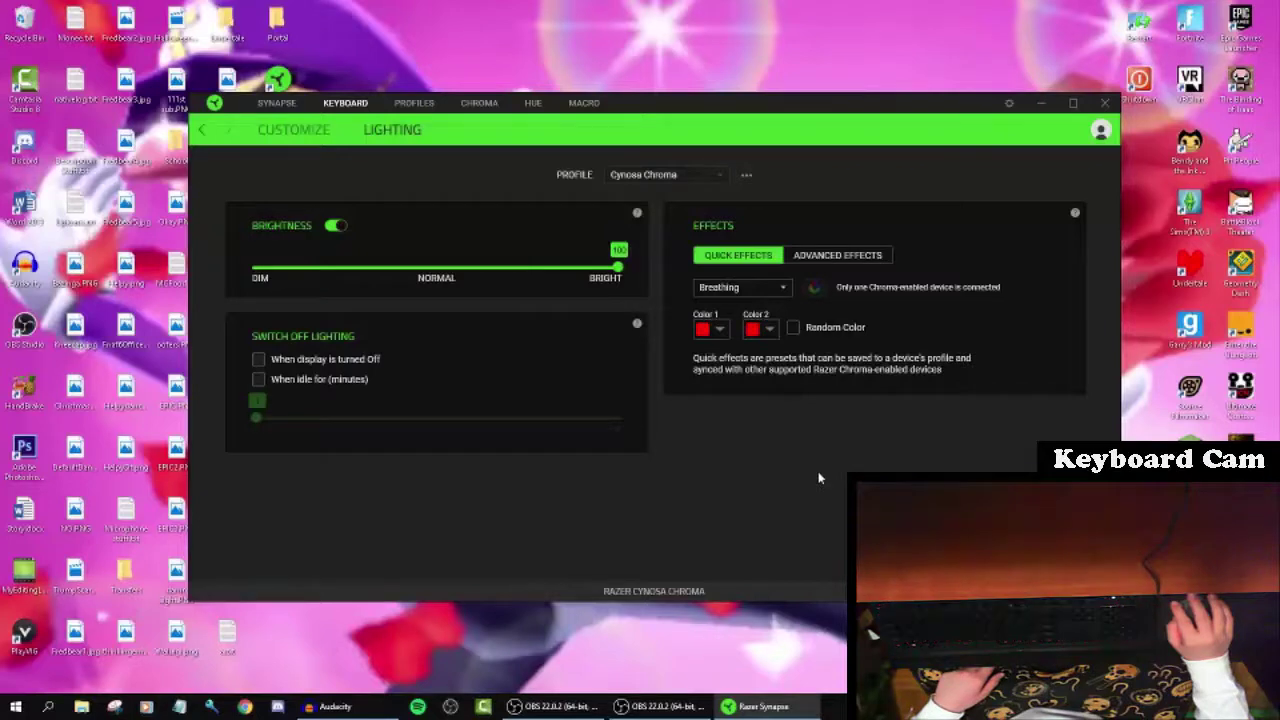
pyautogui.click(766, 330)
pyautogui.click(862, 386)
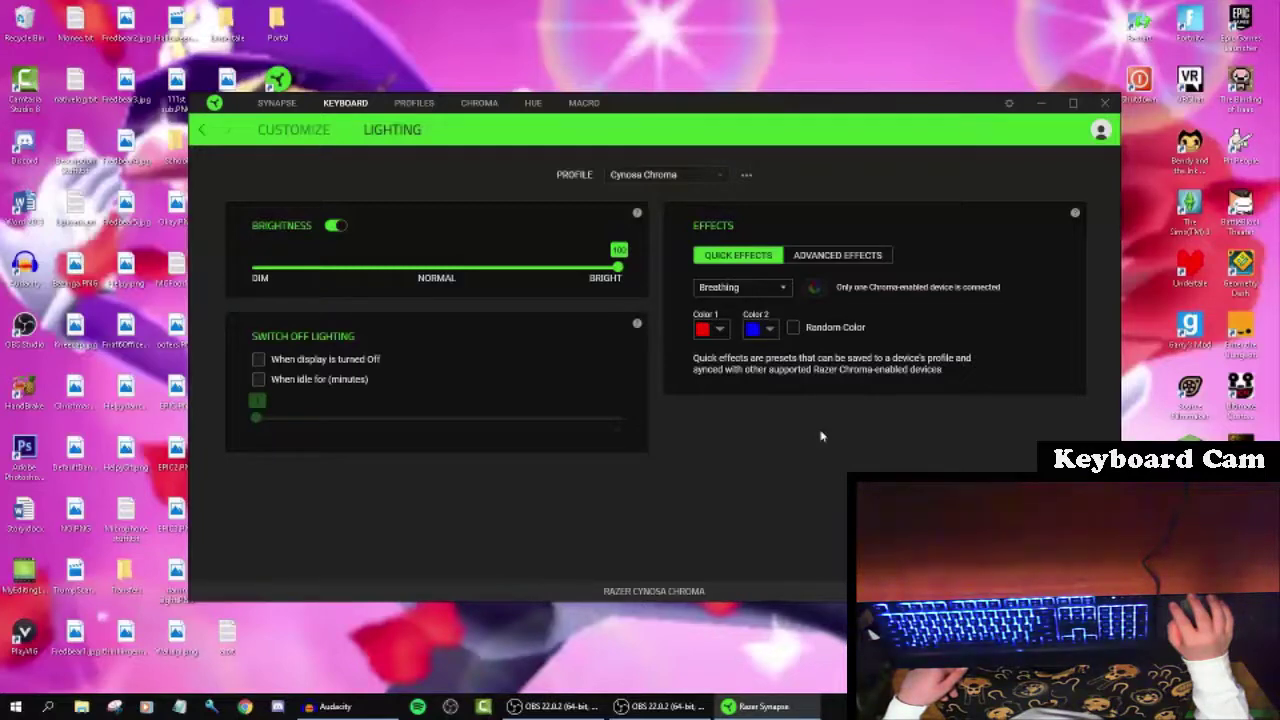
# Switch the quick effect to Fire, check it in OBS, then refocus and reposition Synapse
pyautogui.click(766, 289)
pyautogui.click(759, 325)
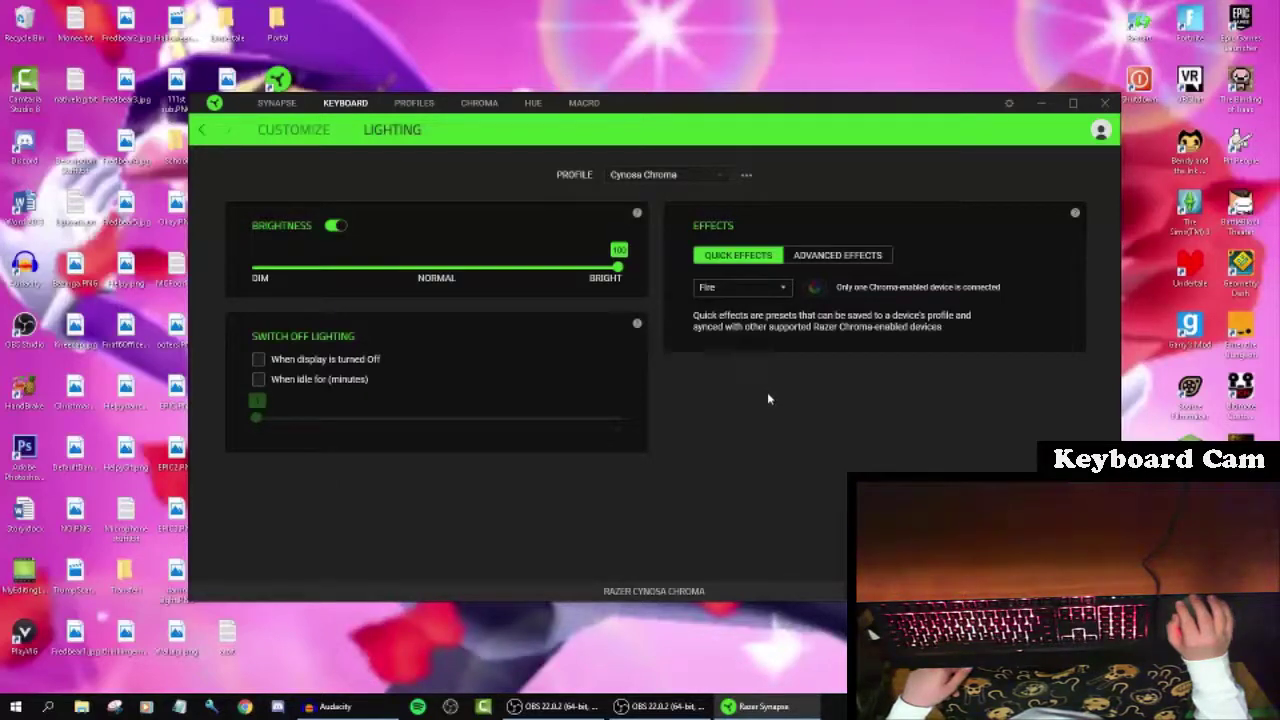
pyautogui.click(660, 706)
pyautogui.click(553, 706)
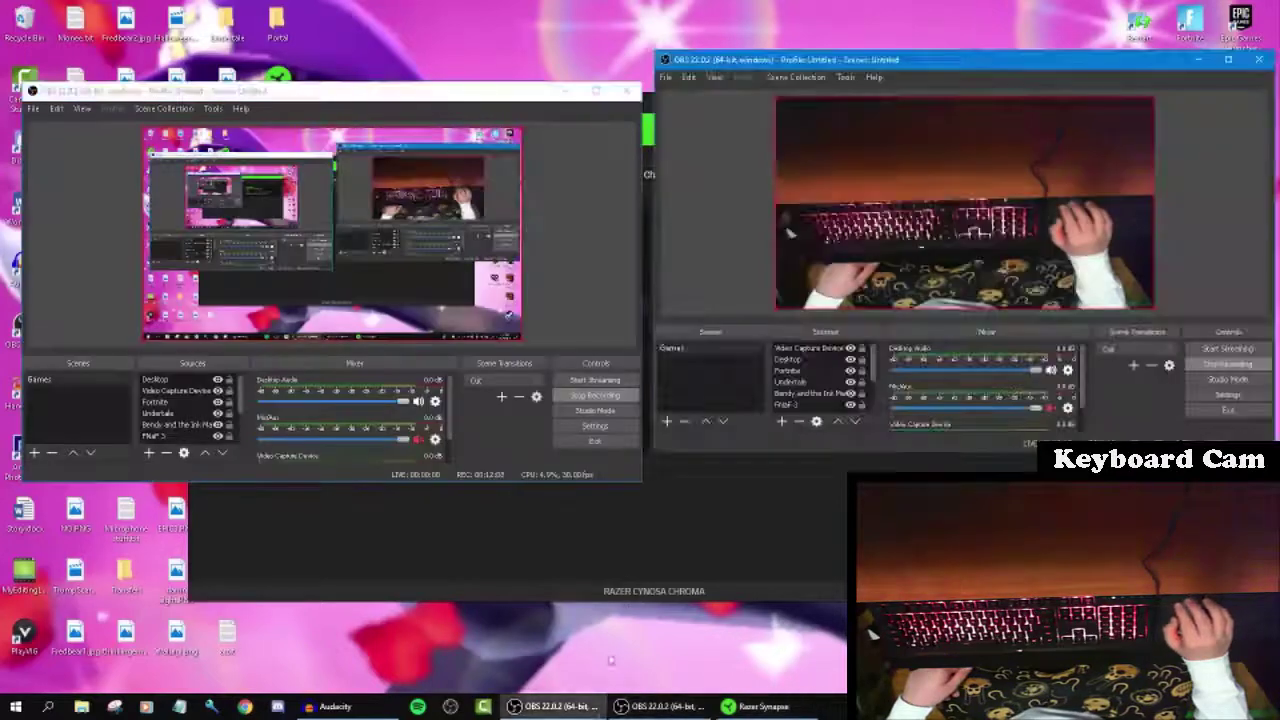
pyautogui.click(566, 91)
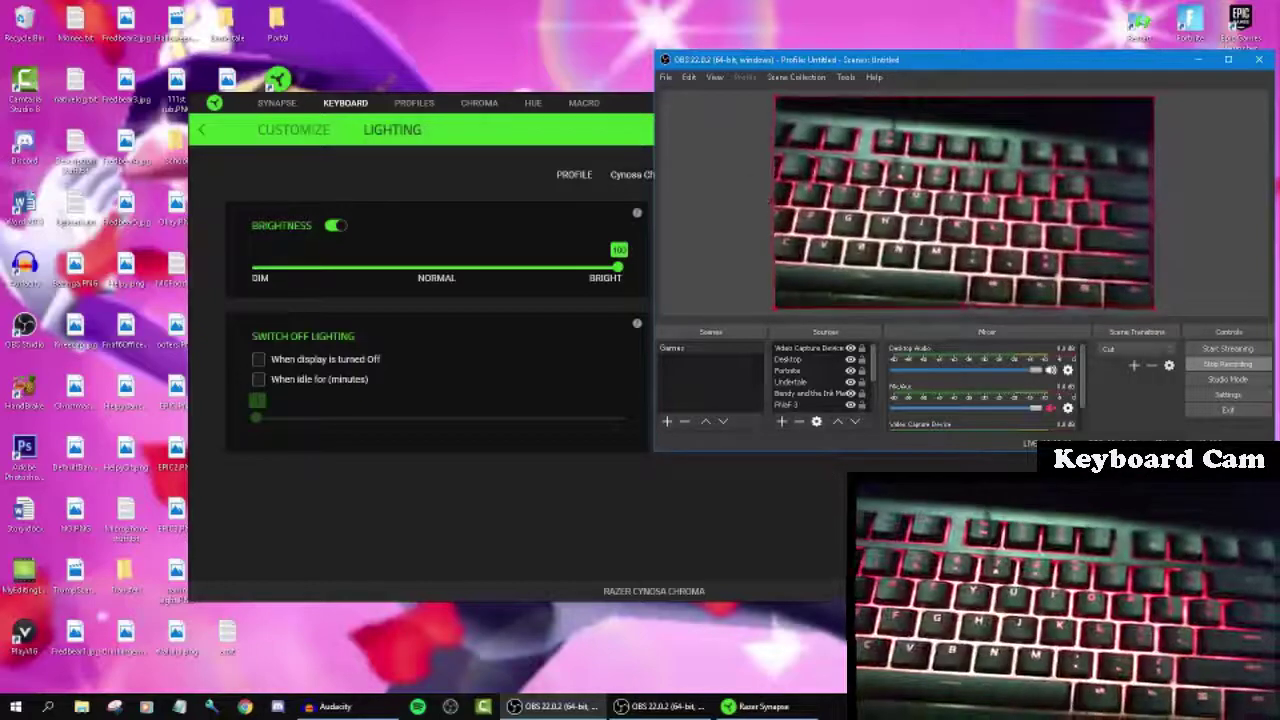
pyautogui.click(625, 104)
pyautogui.moveTo(939, 110); pyautogui.dragTo(795, 148)
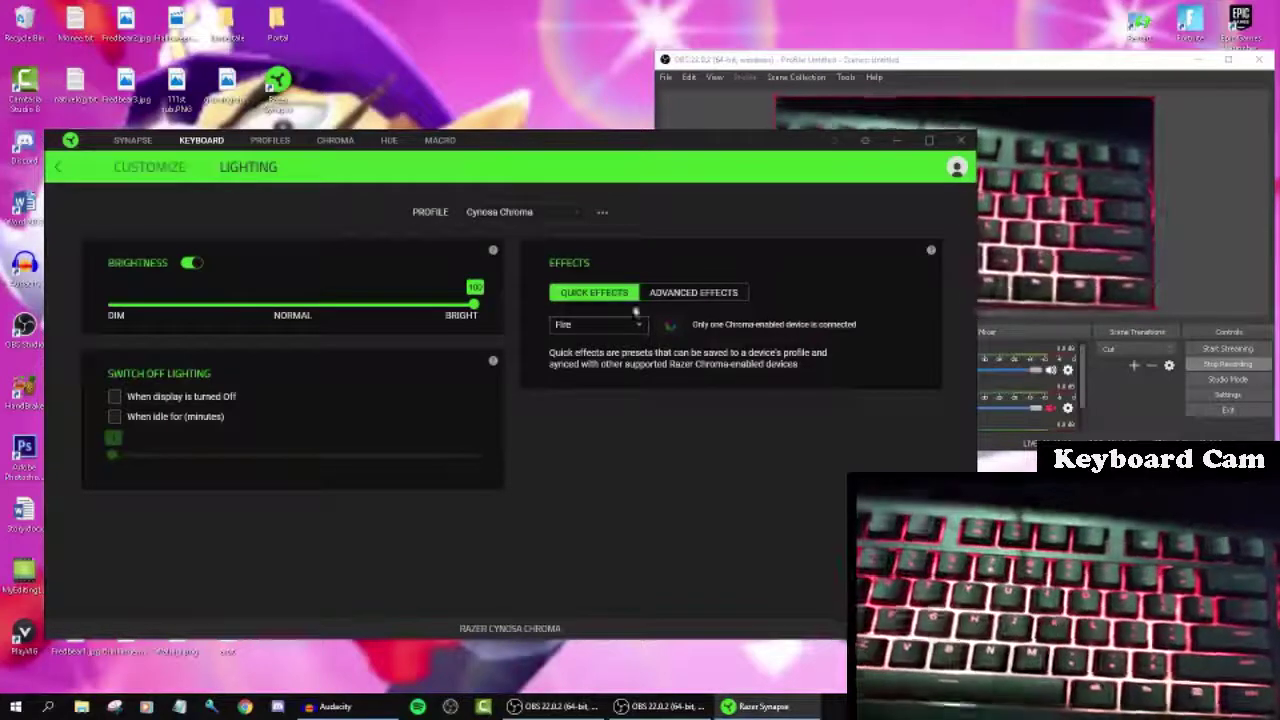
# Switch the quick effect to Reactive in blue and test it with the H key
pyautogui.click(605, 325)
pyautogui.click(608, 380)
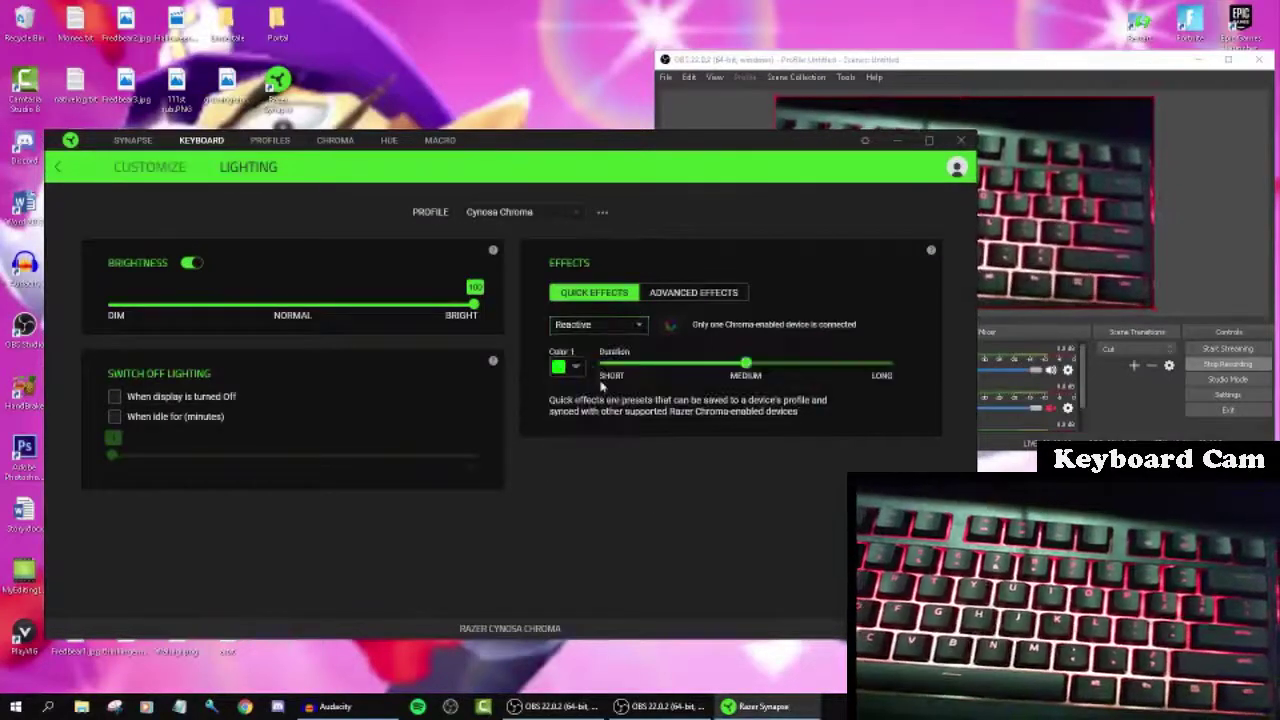
pyautogui.click(575, 368)
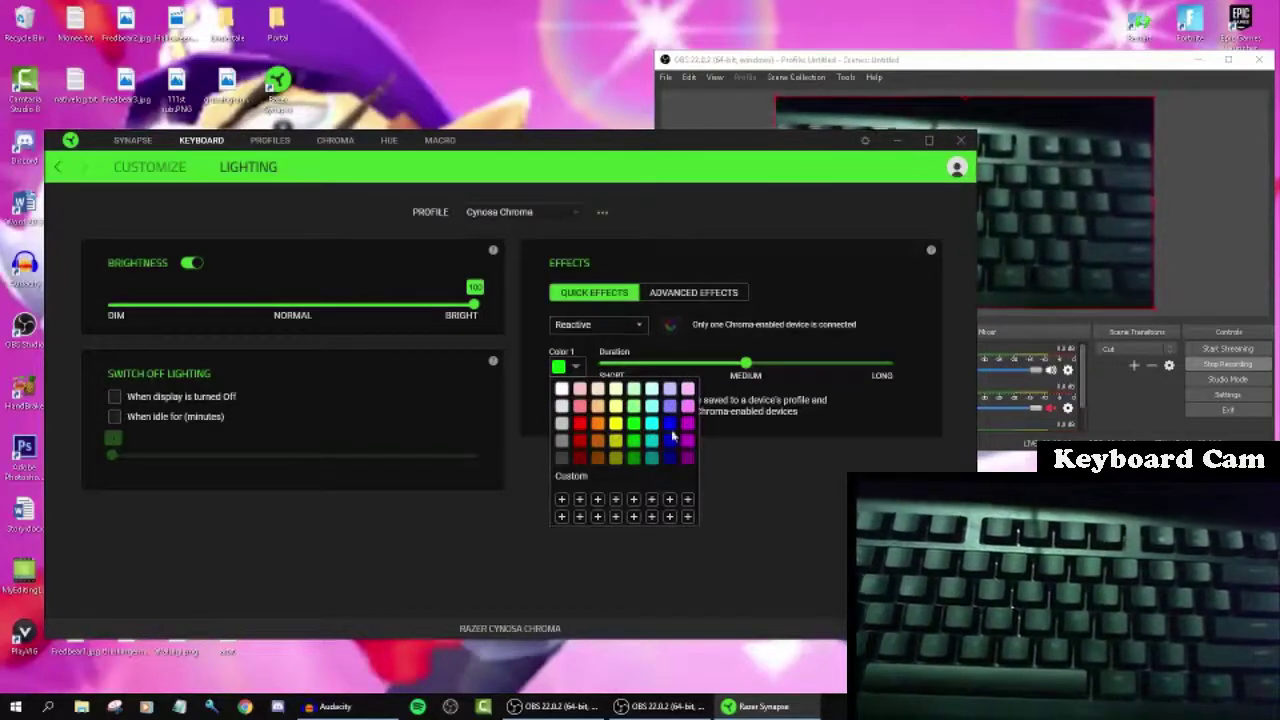
pyautogui.click(670, 430)
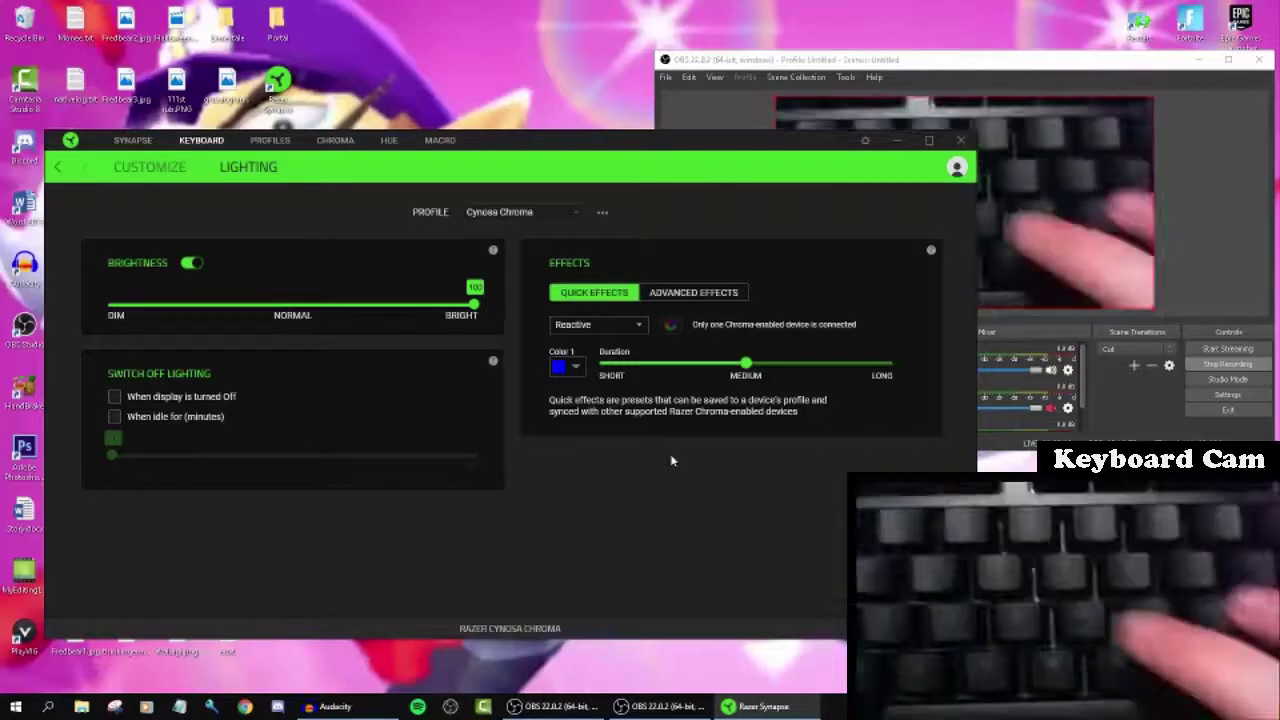
pyautogui.press('h')
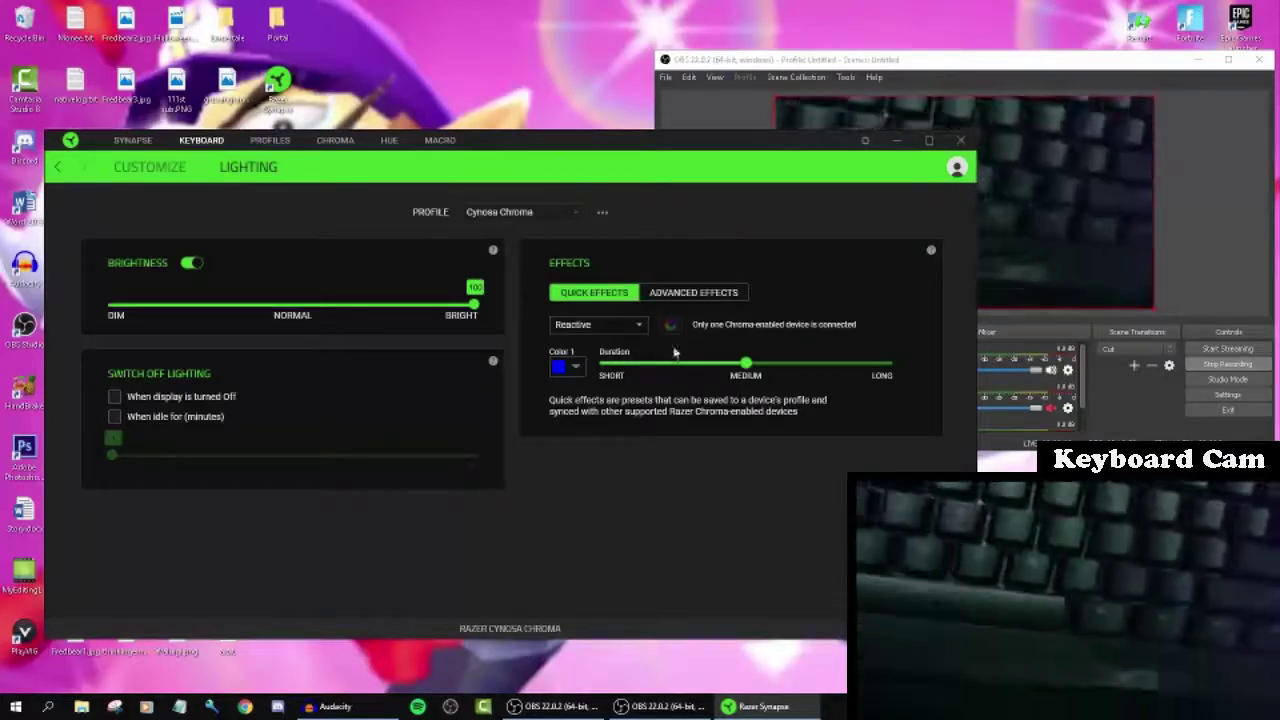
# Move the Reactive duration through Short and Medium to Long, keeping blue
pyautogui.moveTo(745, 363); pyautogui.dragTo(629, 375)
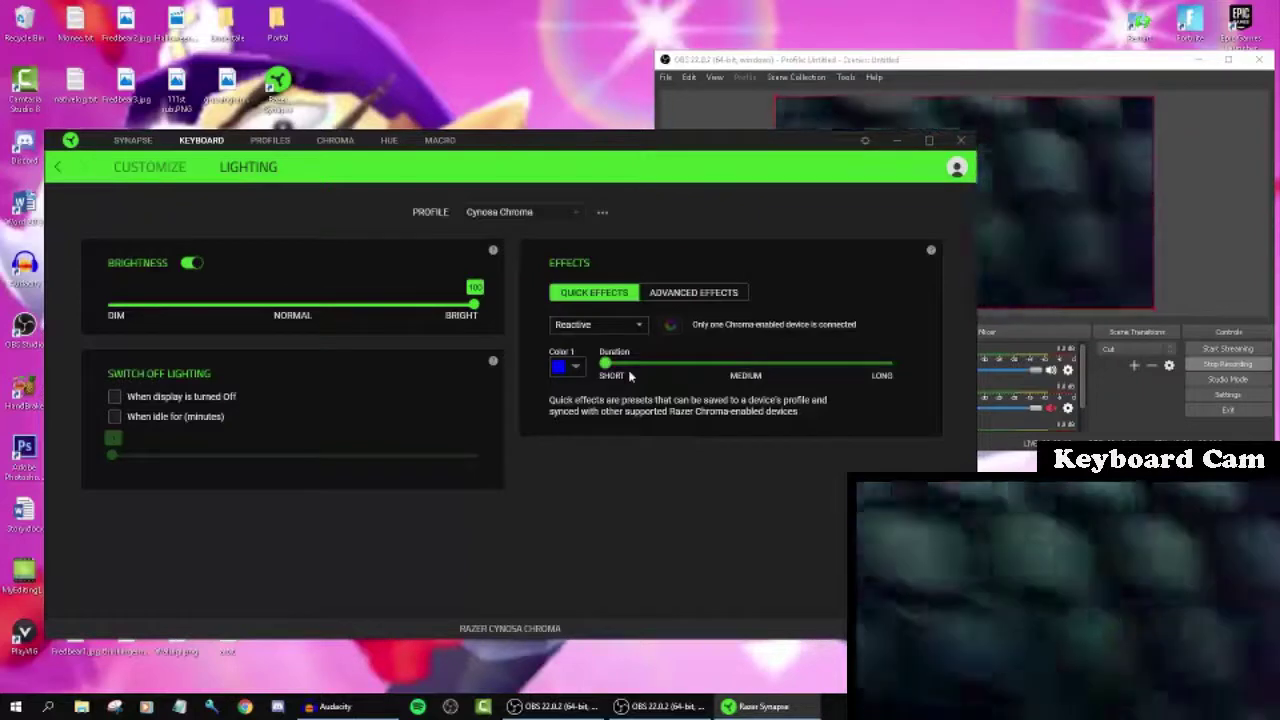
pyautogui.click(565, 366)
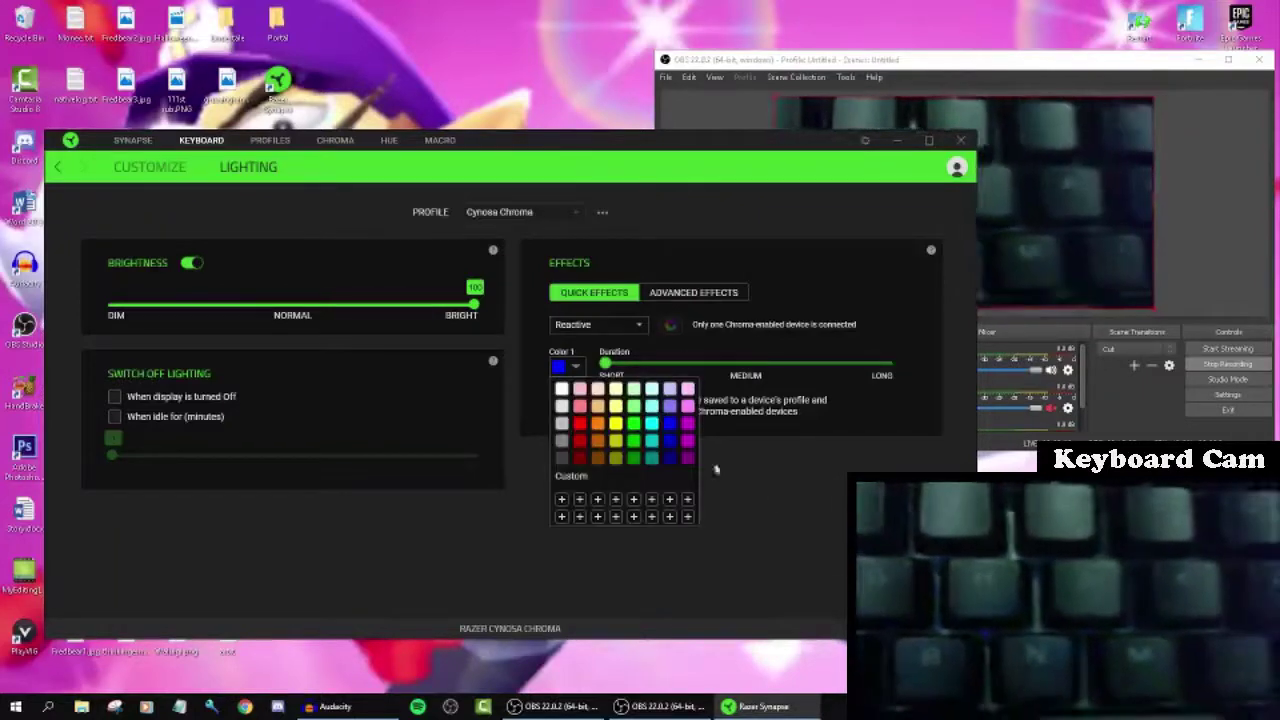
pyautogui.click(784, 505)
pyautogui.click(751, 370)
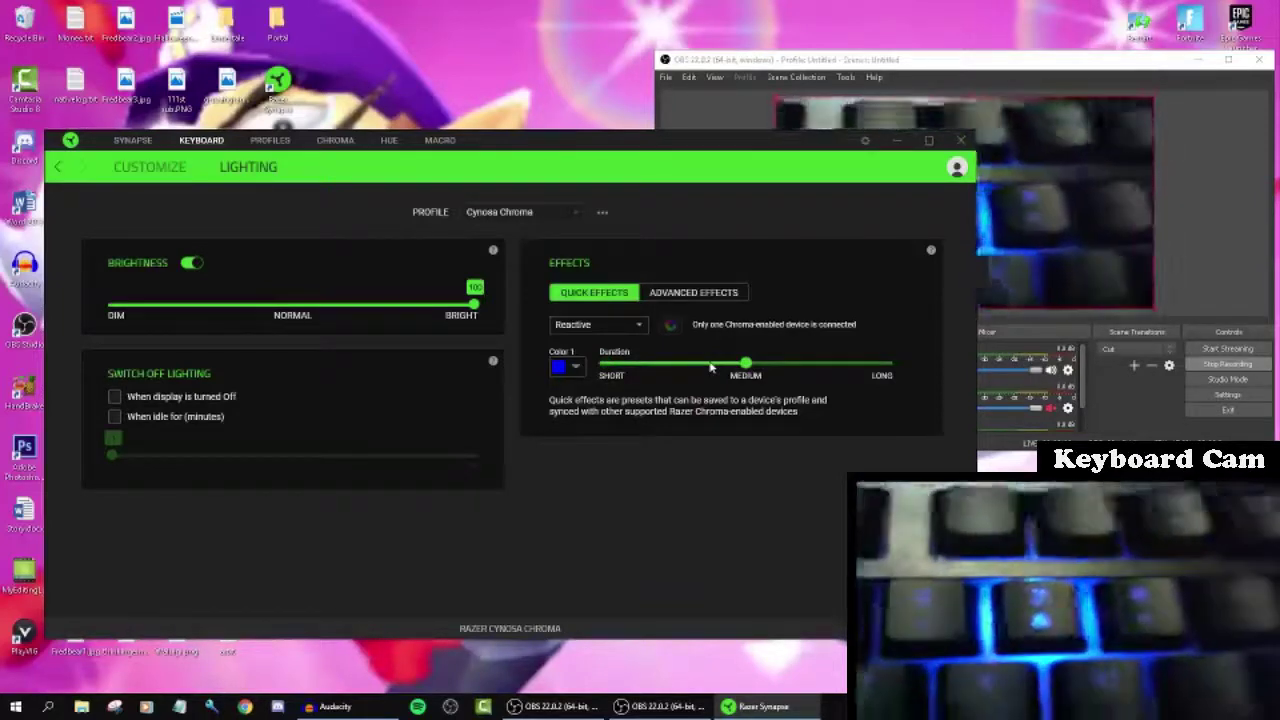
pyautogui.click(886, 364)
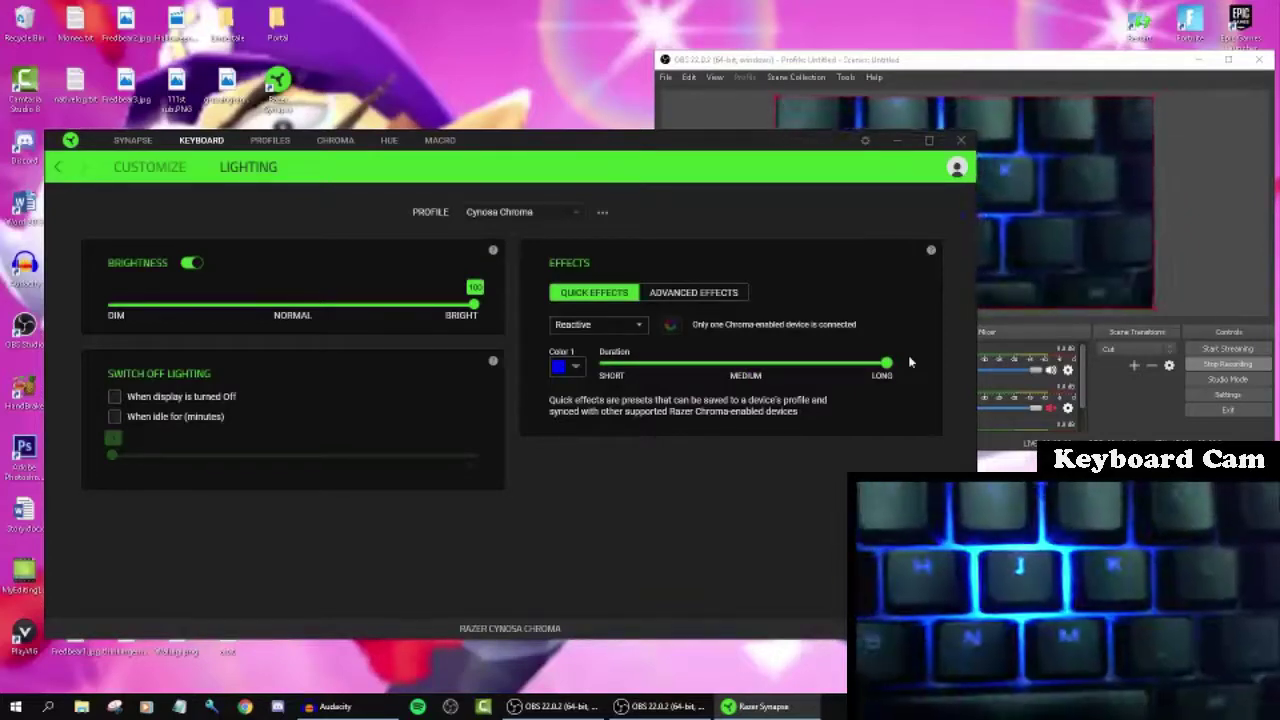
# Switch the quick effect to Ripple with blue as its colour
pyautogui.click(607, 326)
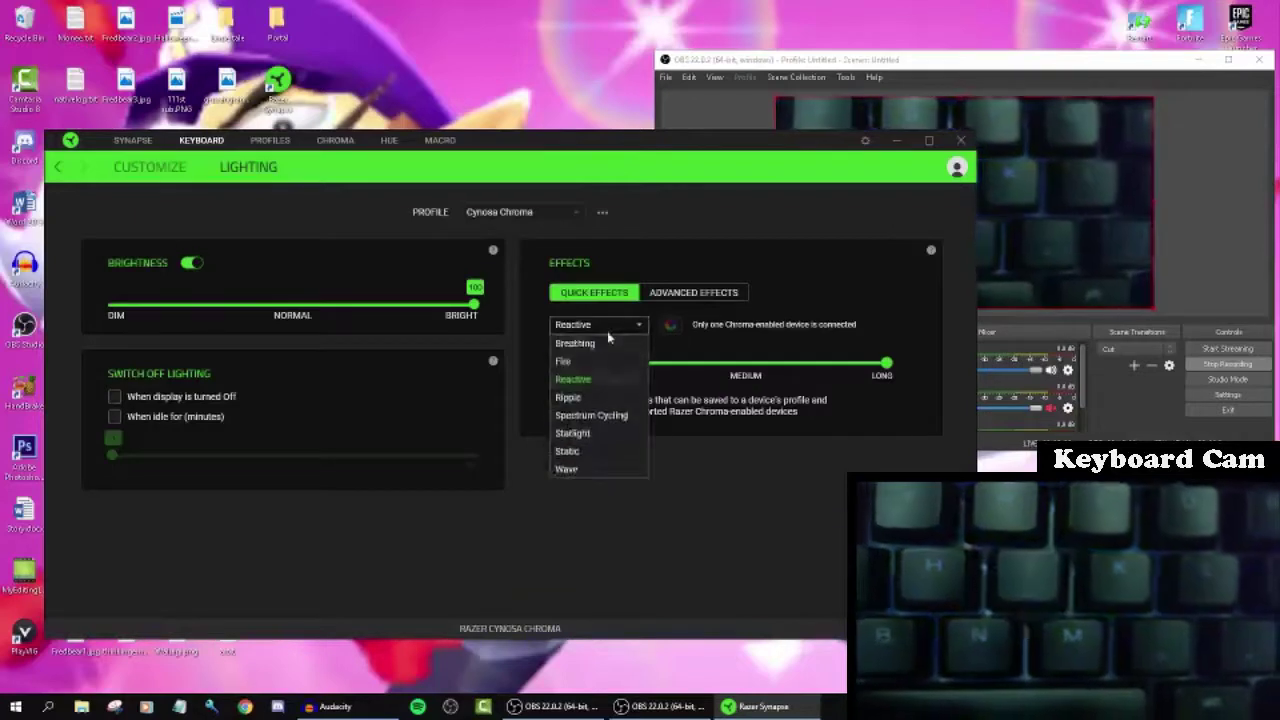
pyautogui.click(568, 397)
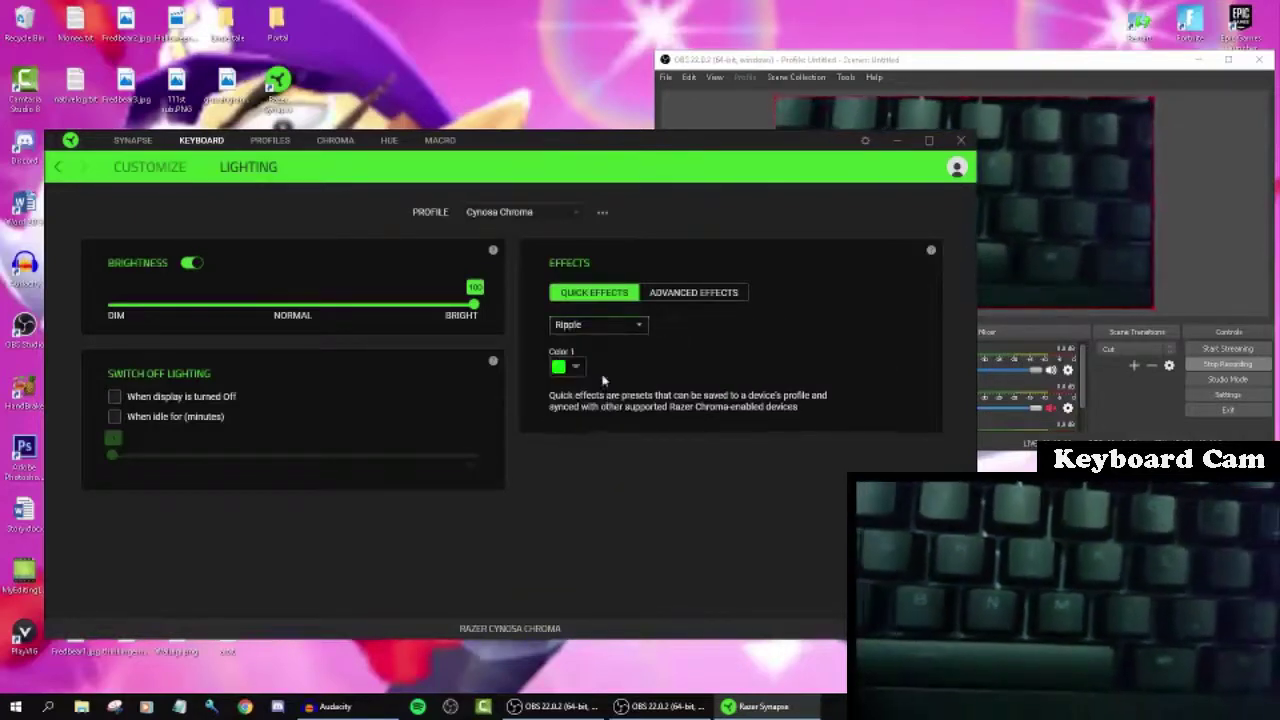
pyautogui.click(578, 368)
pyautogui.click(668, 432)
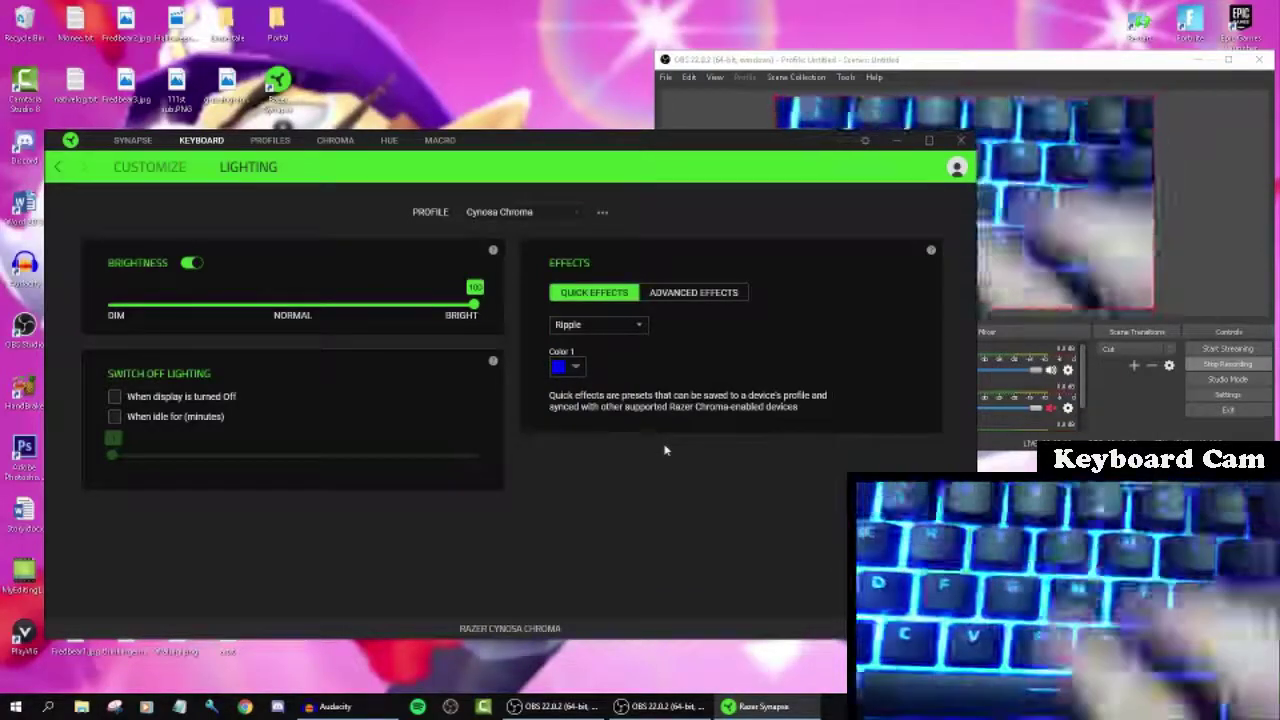
pyautogui.click(566, 366)
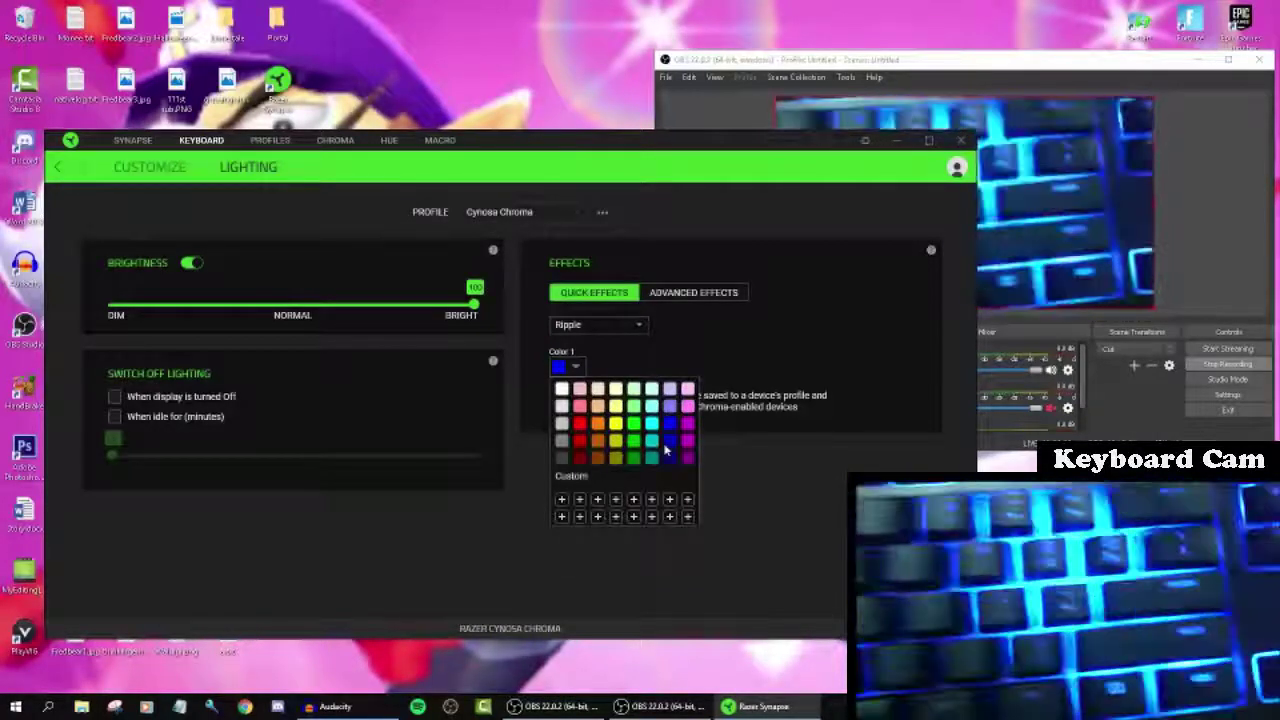
pyautogui.click(665, 452)
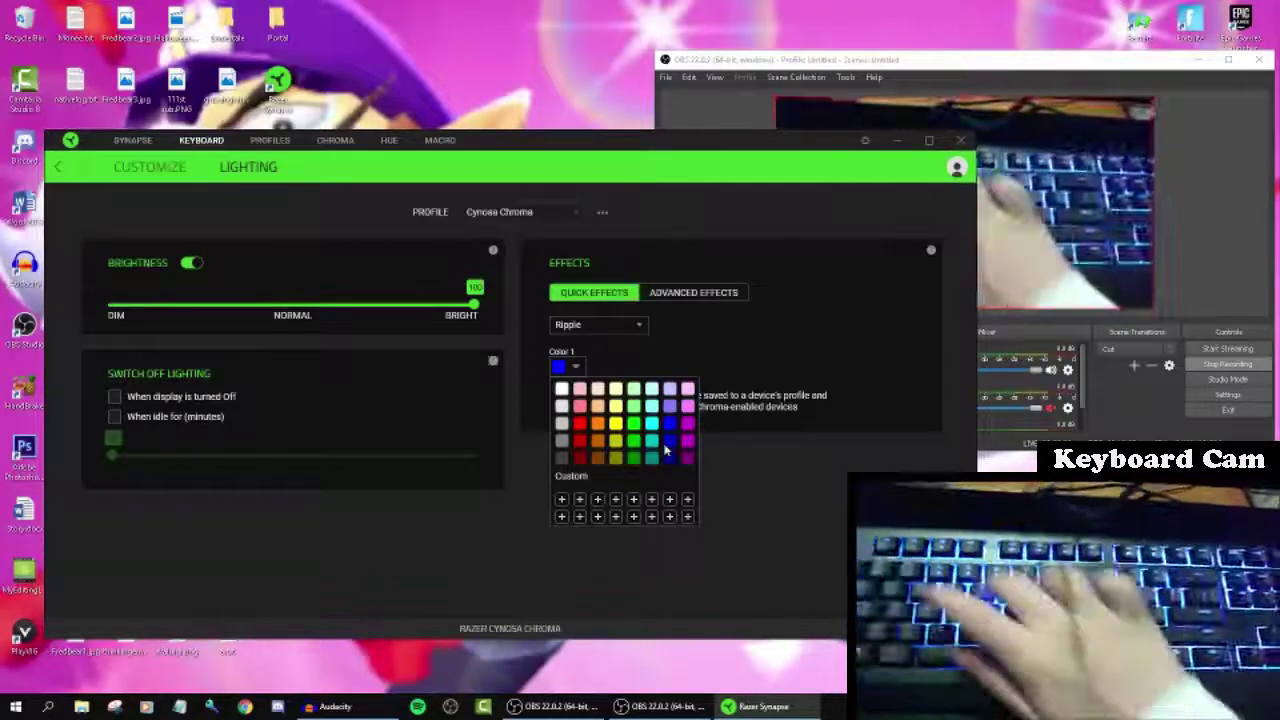
pyautogui.click(665, 452)
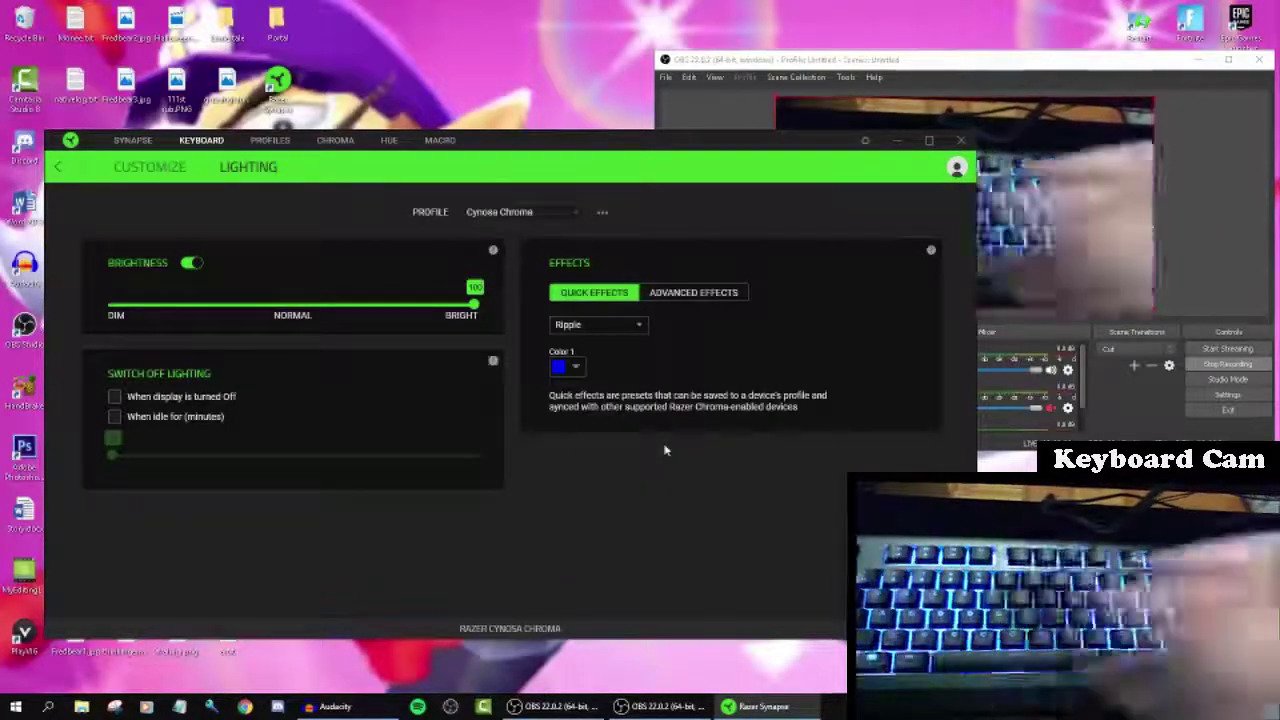
pyautogui.click(598, 324)
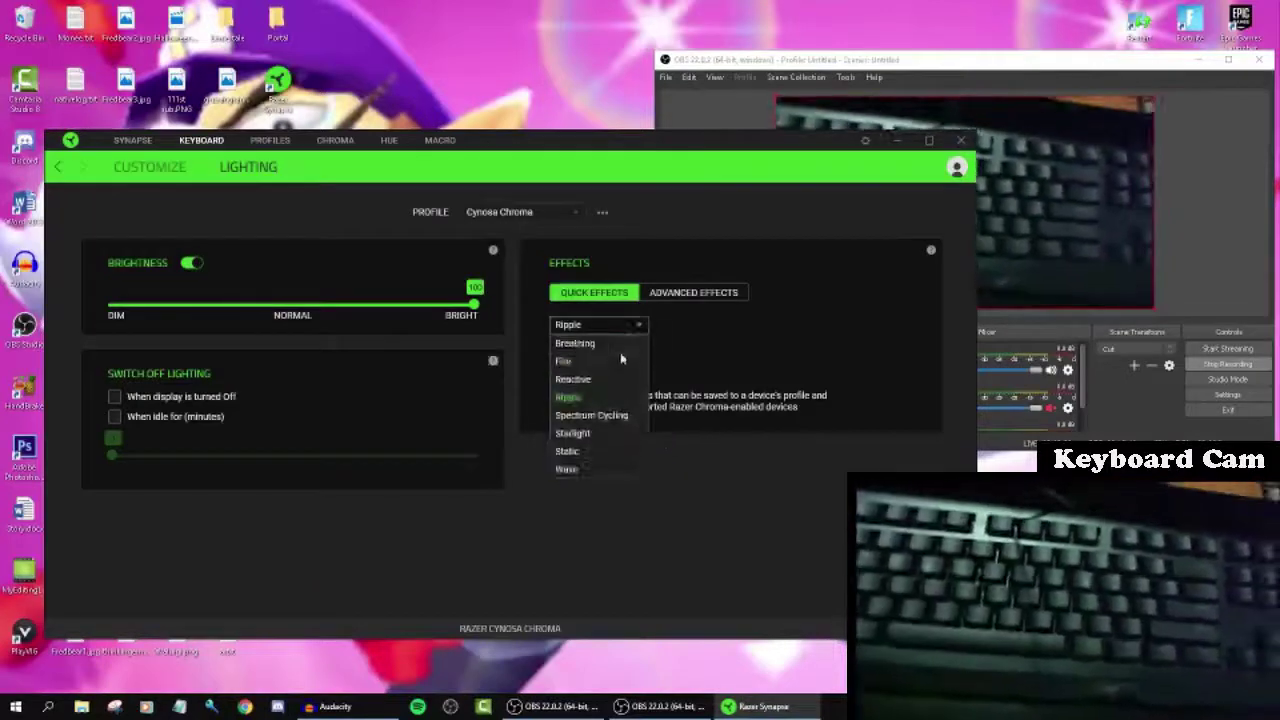
# Pick Spectrum Cycling briefly, then Starlight with blue as its second colour
pyautogui.click(613, 415)
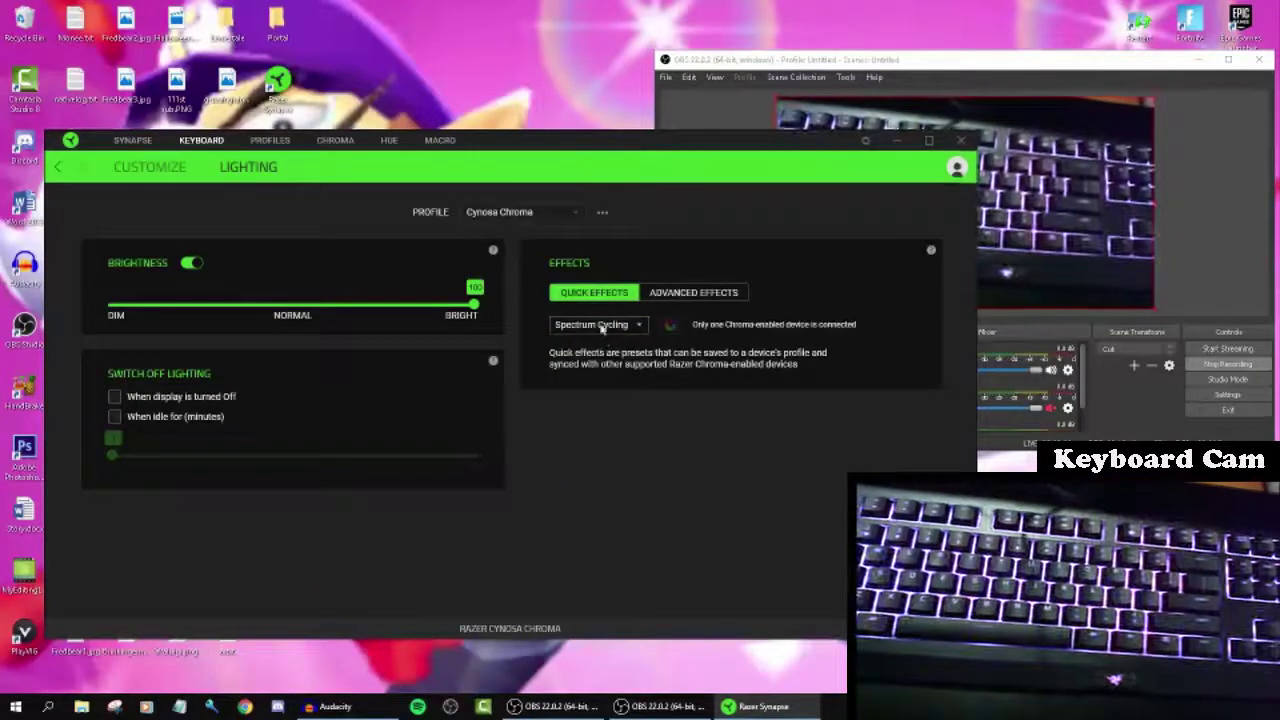
pyautogui.click(603, 328)
pyautogui.click(617, 434)
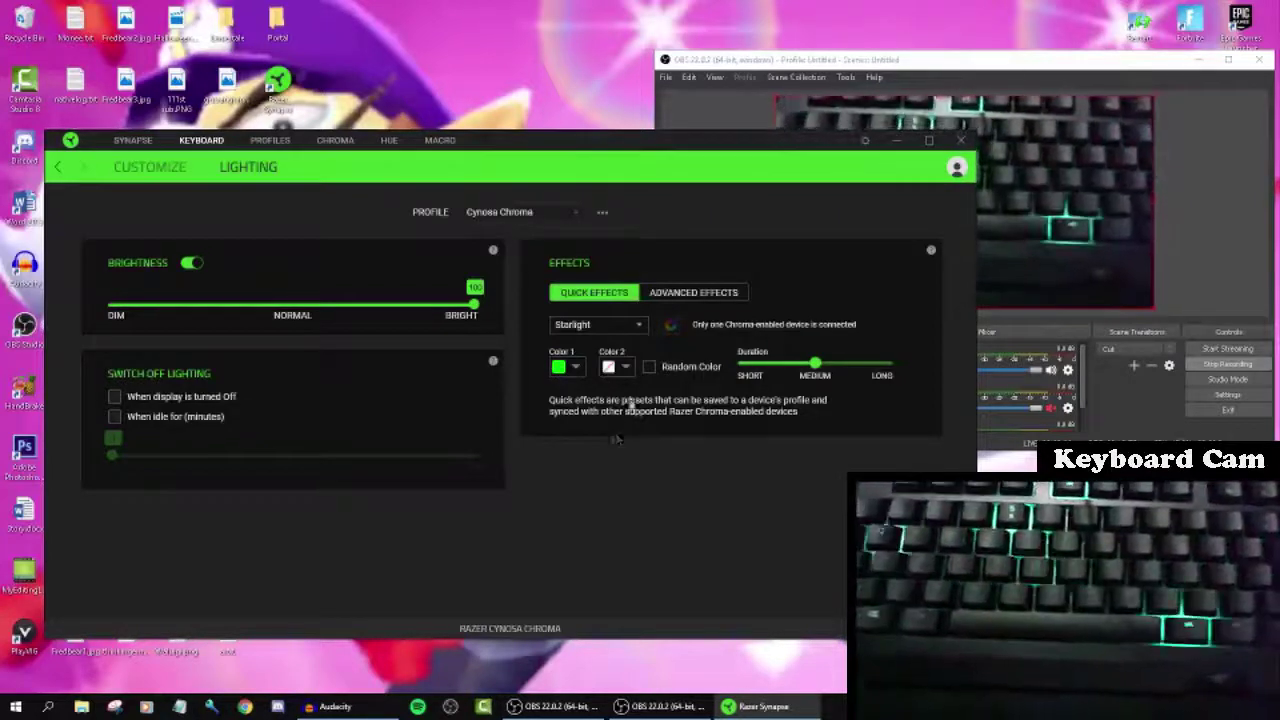
pyautogui.click(625, 368)
pyautogui.click(725, 430)
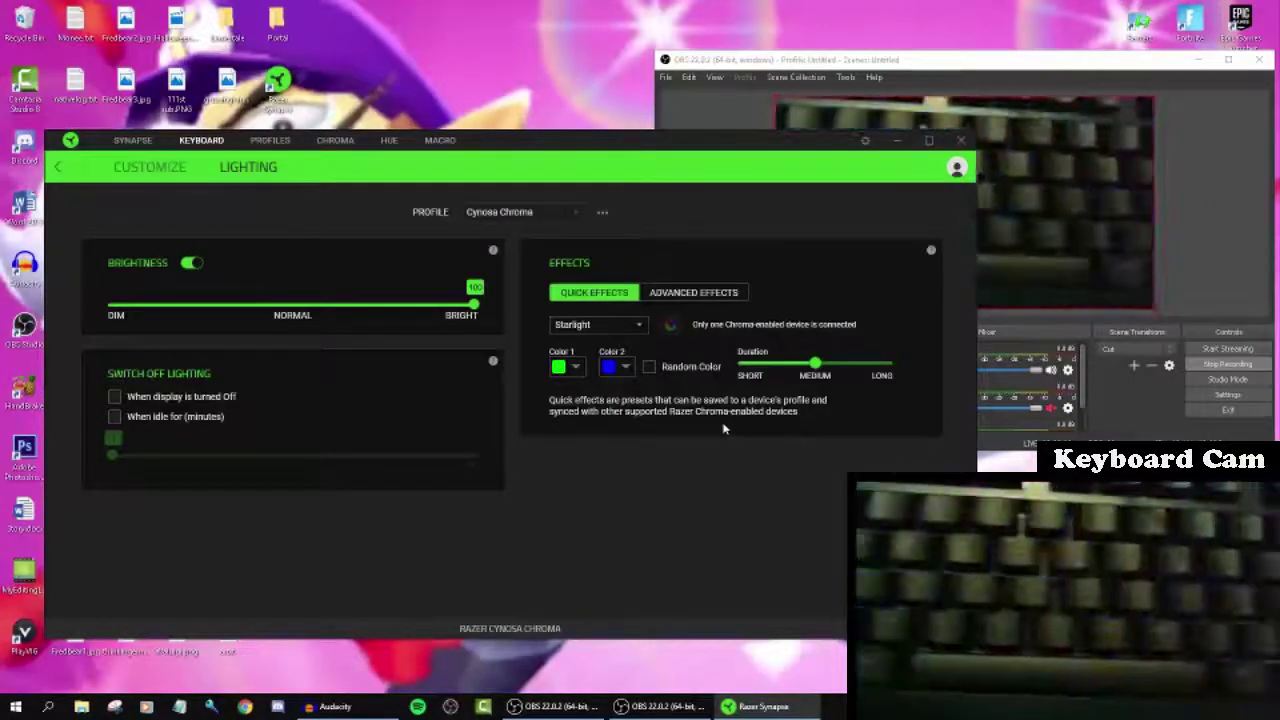
# Set the quick effect to Static with red as its colour
pyautogui.click(615, 325)
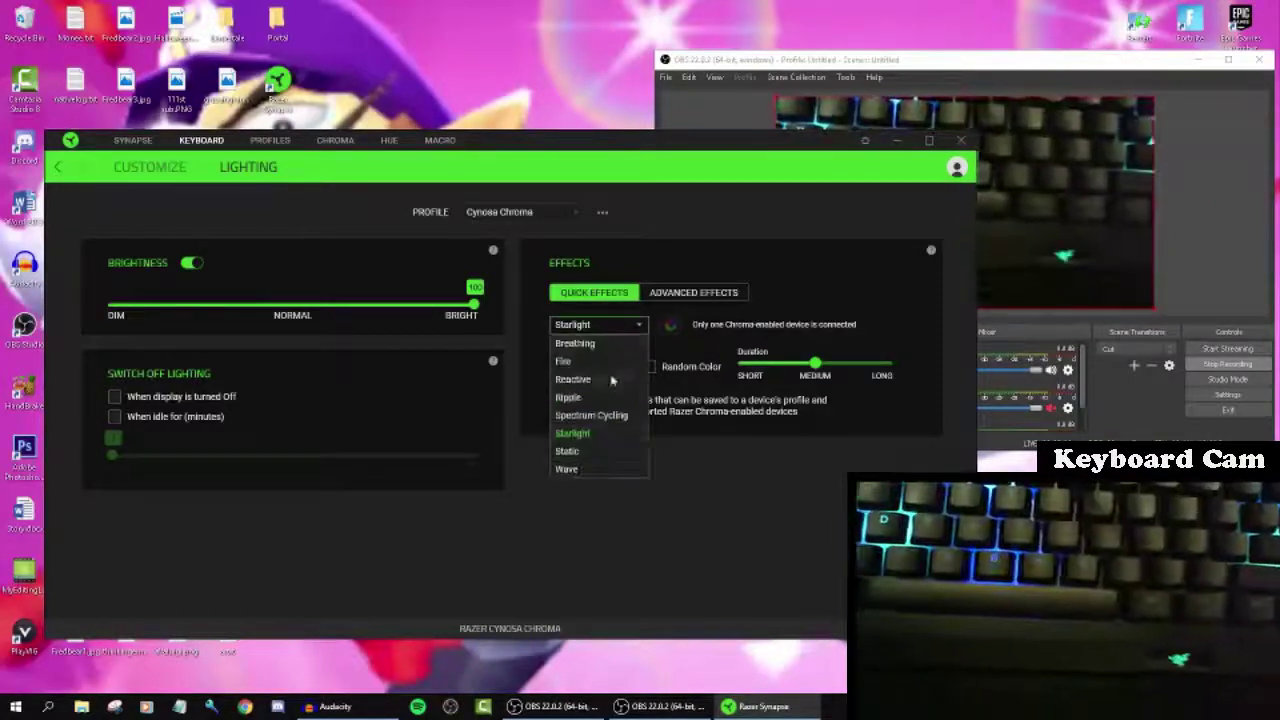
pyautogui.click(604, 451)
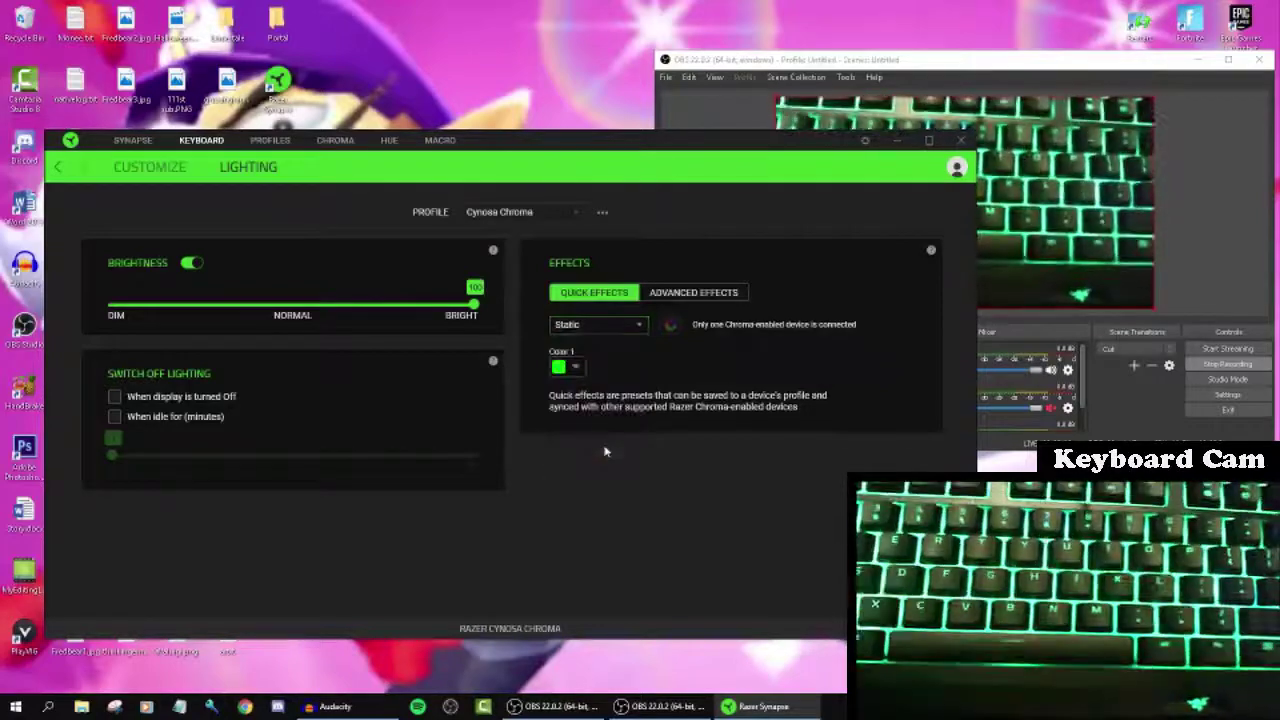
pyautogui.click(576, 368)
pyautogui.click(582, 427)
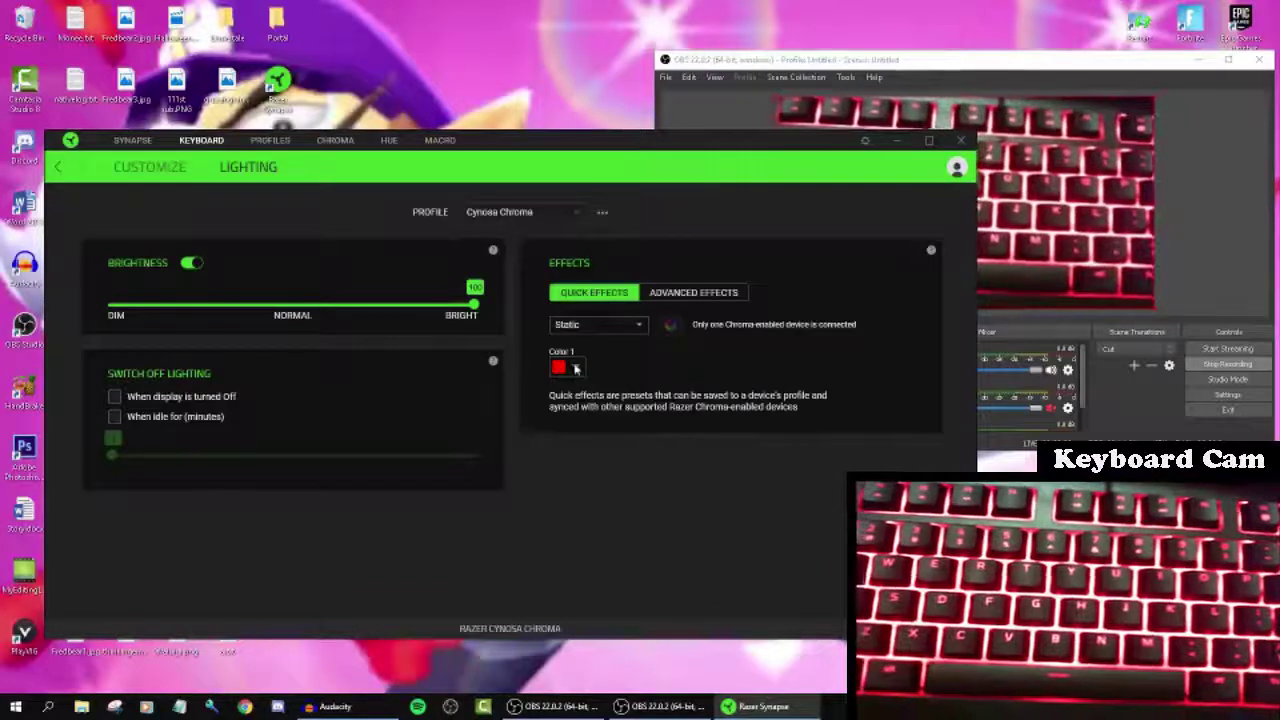
pyautogui.click(576, 368)
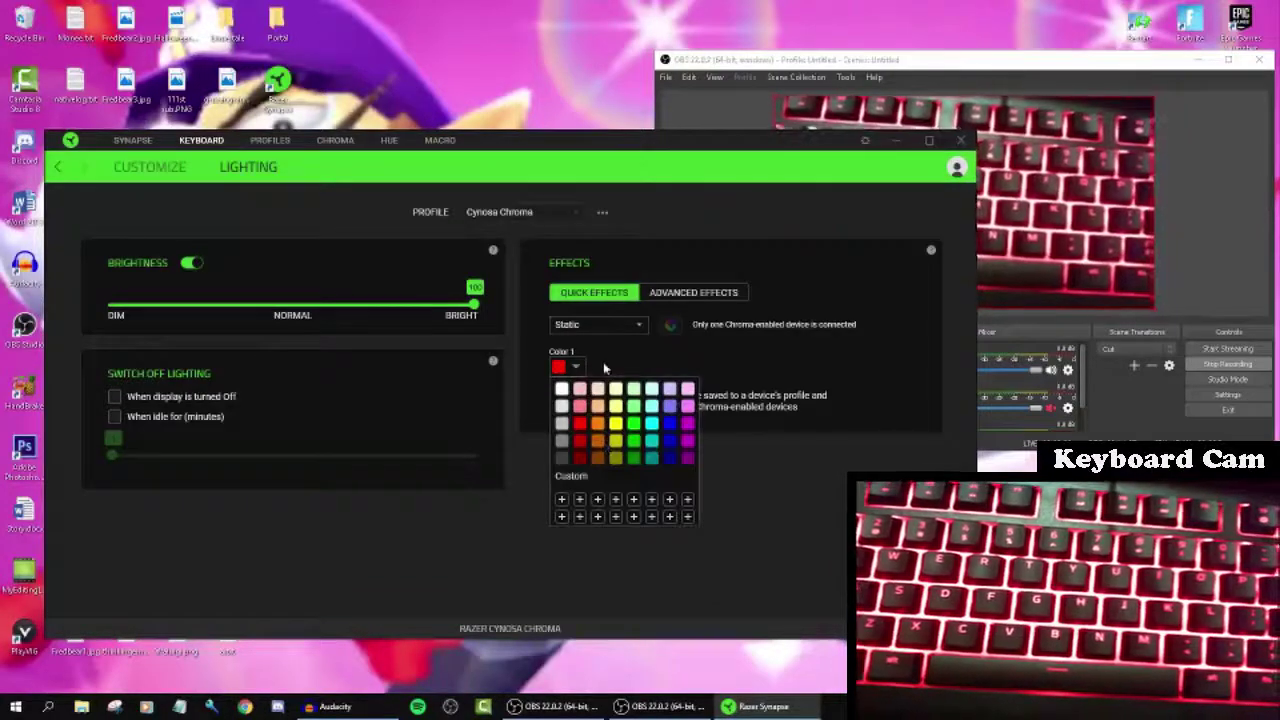
# Switch to the Wave effect and try both wave directions, ending on the original
pyautogui.click(598, 324)
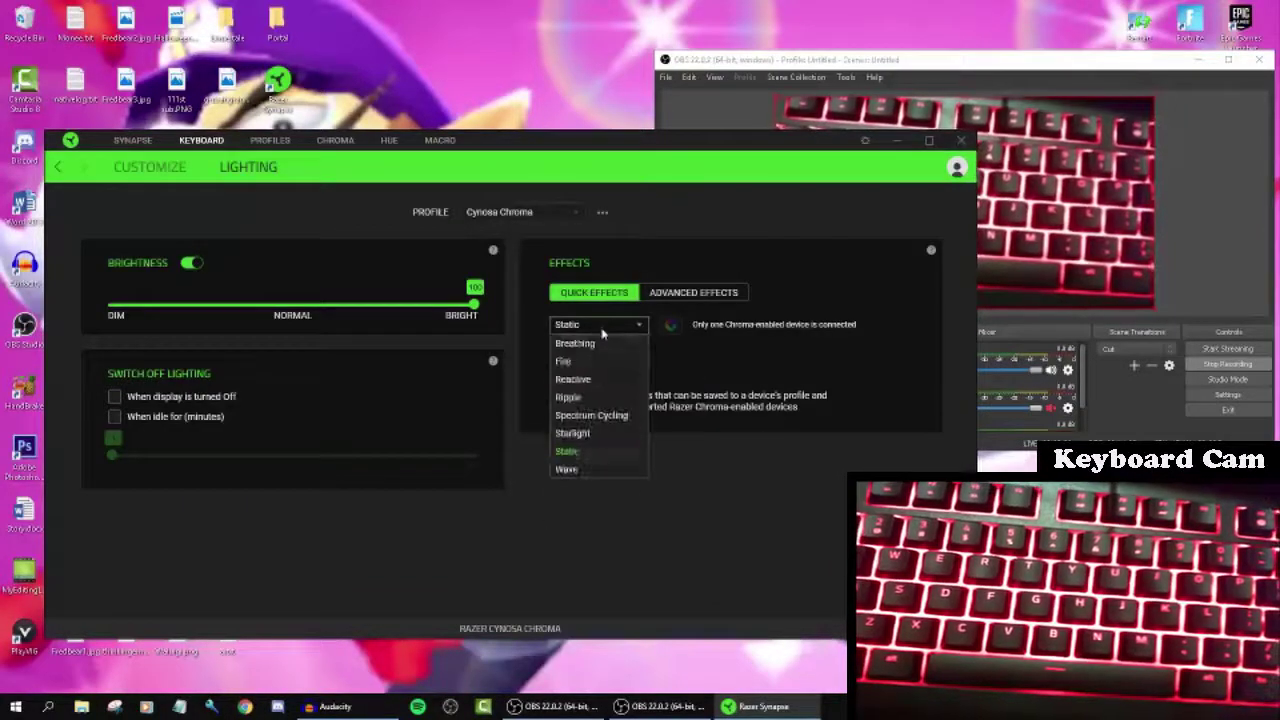
pyautogui.click(606, 478)
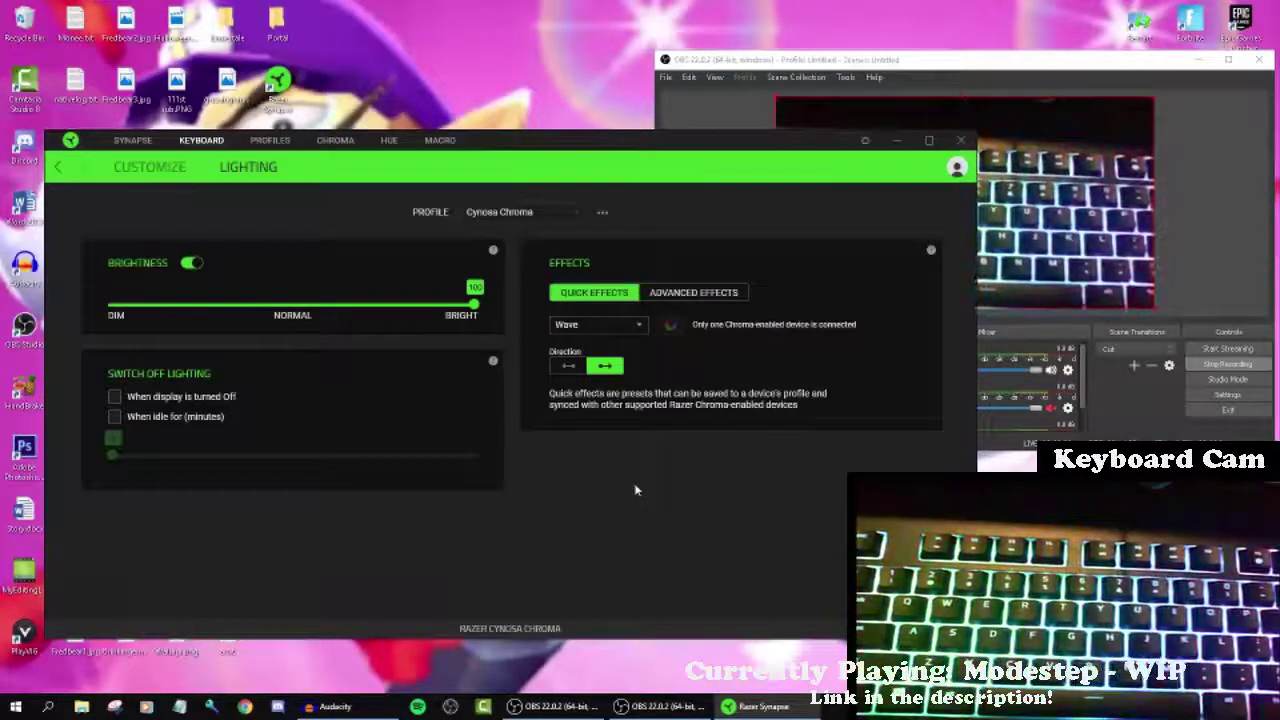
pyautogui.click(569, 366)
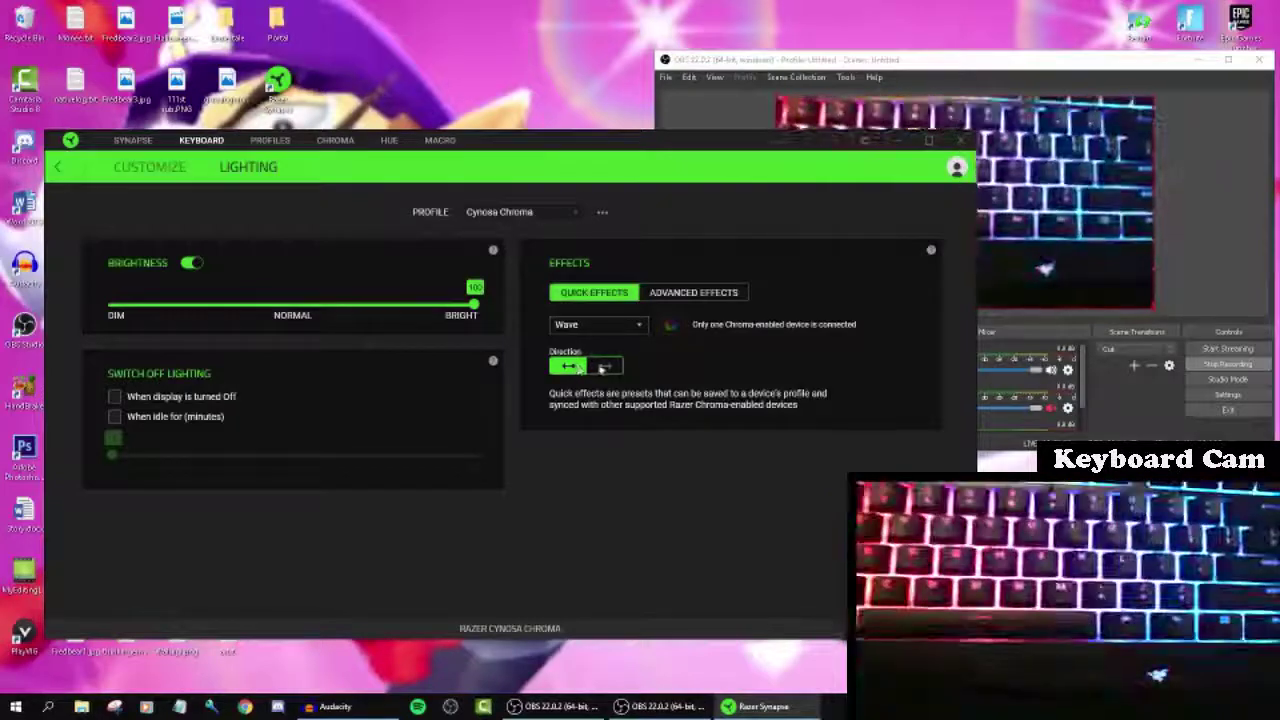
pyautogui.click(605, 366)
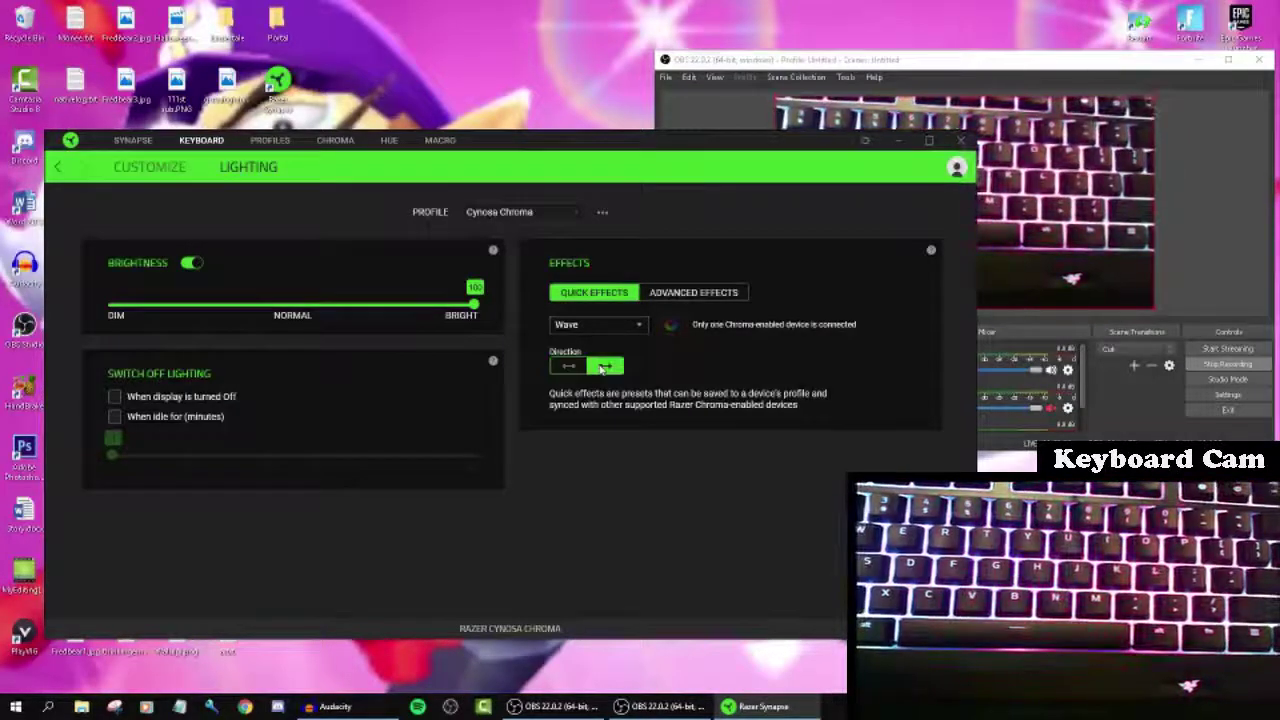
# Keep Wave as the quick effect and launch Chroma Studio from Advanced Effects
pyautogui.click(615, 325)
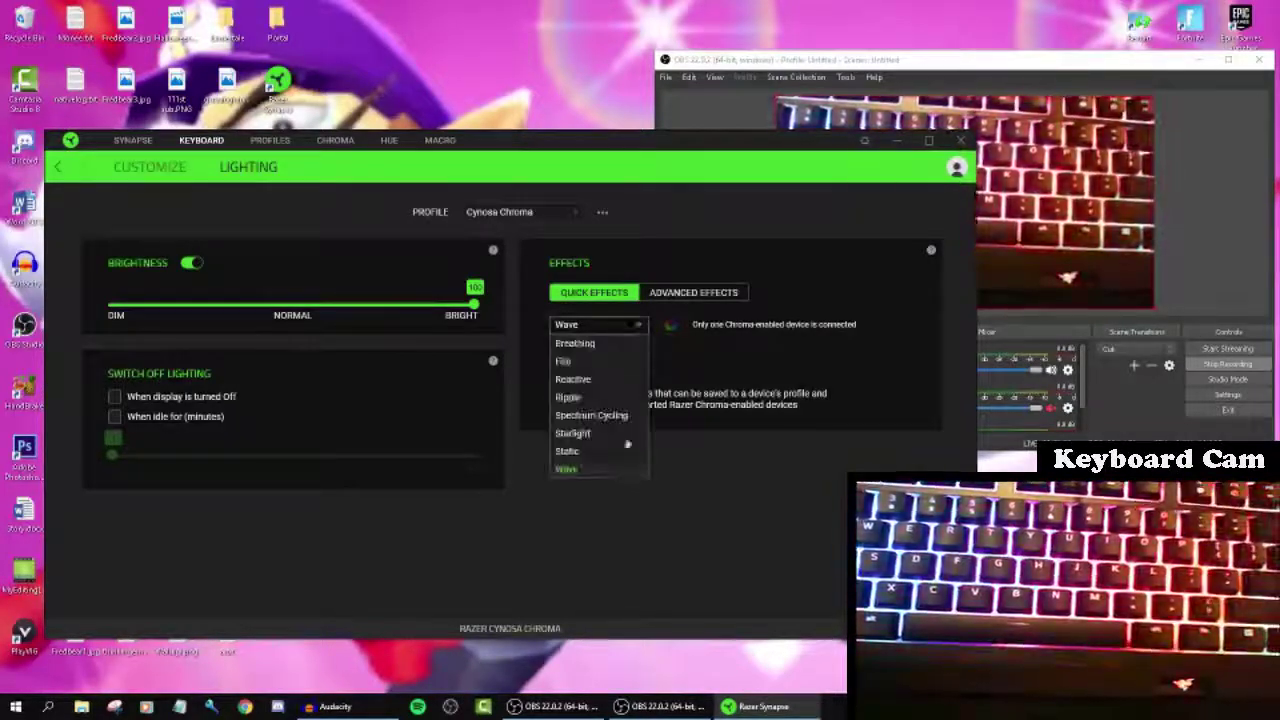
pyautogui.click(722, 519)
pyautogui.click(702, 292)
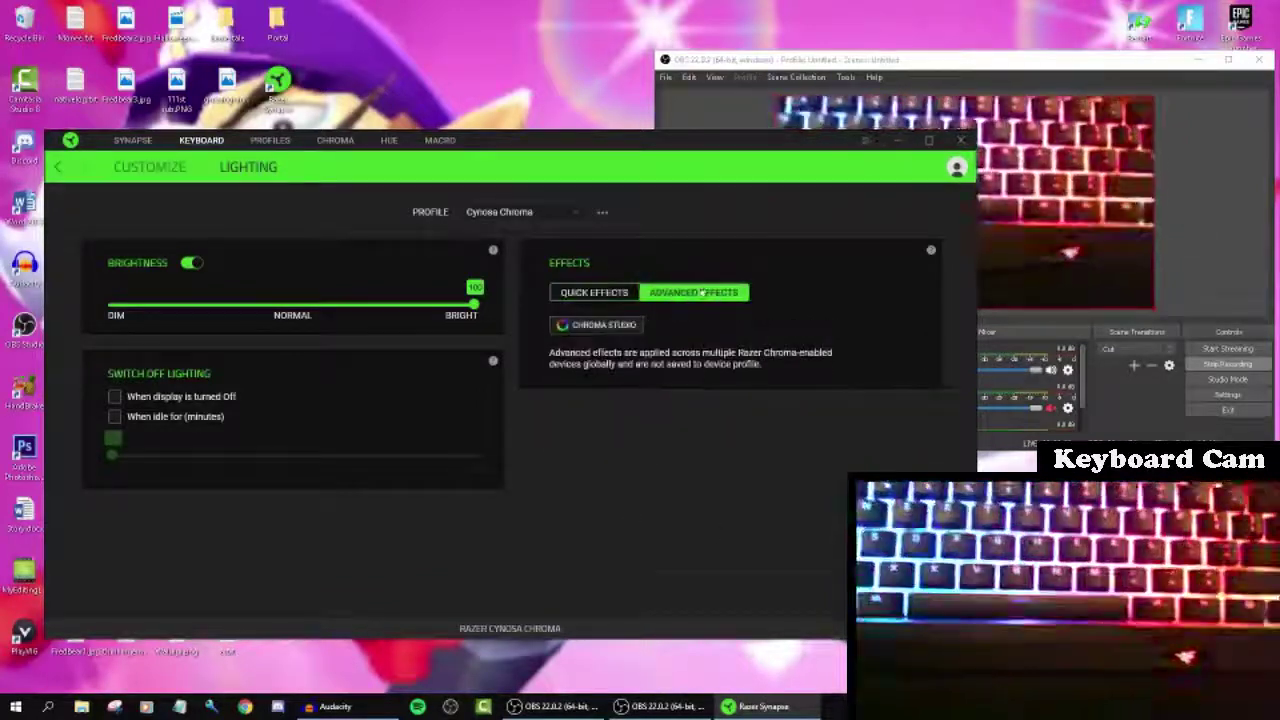
pyautogui.click(600, 325)
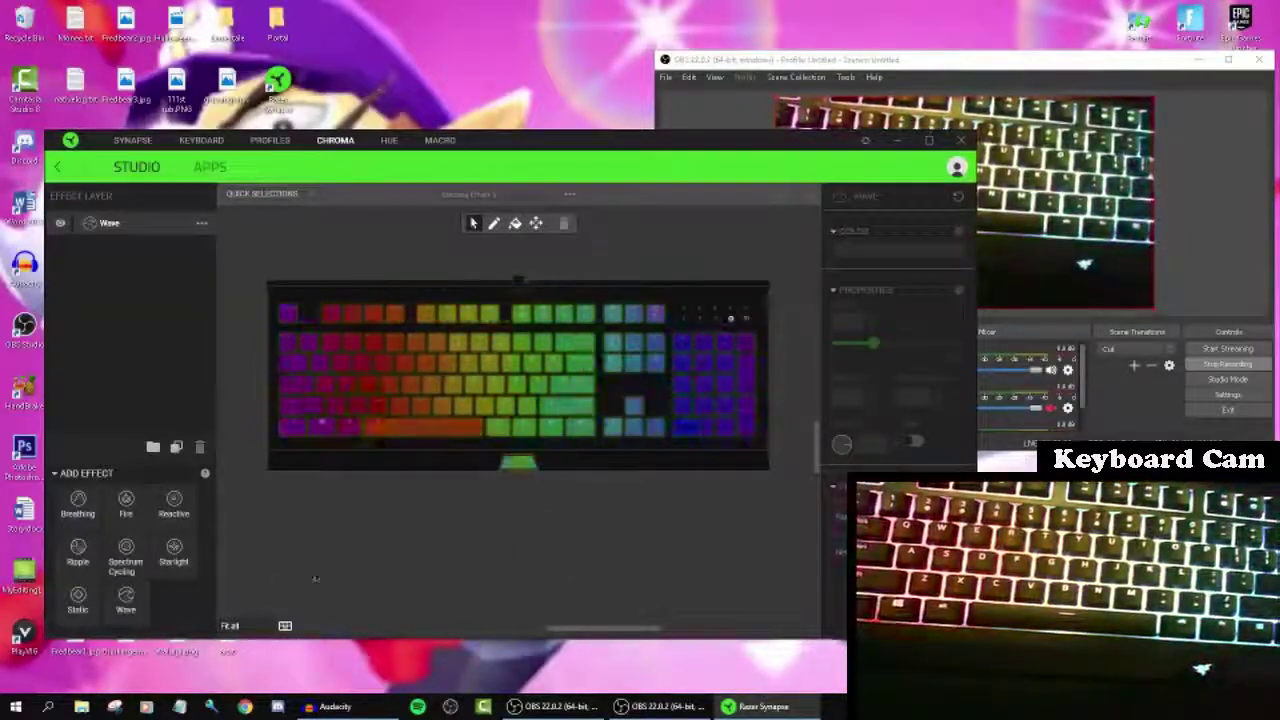
# Add a Ripple layer and delete the Wave layer from Chroma Studio
pyautogui.click(78, 550)
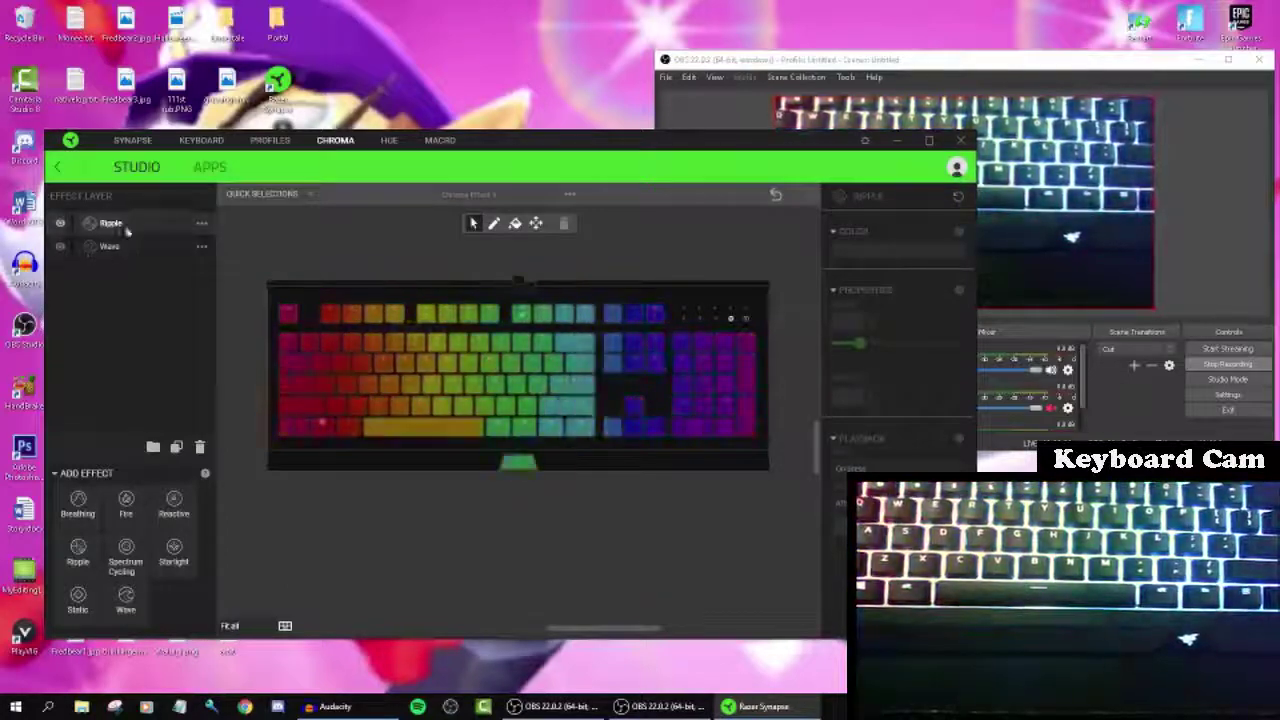
pyautogui.click(201, 223)
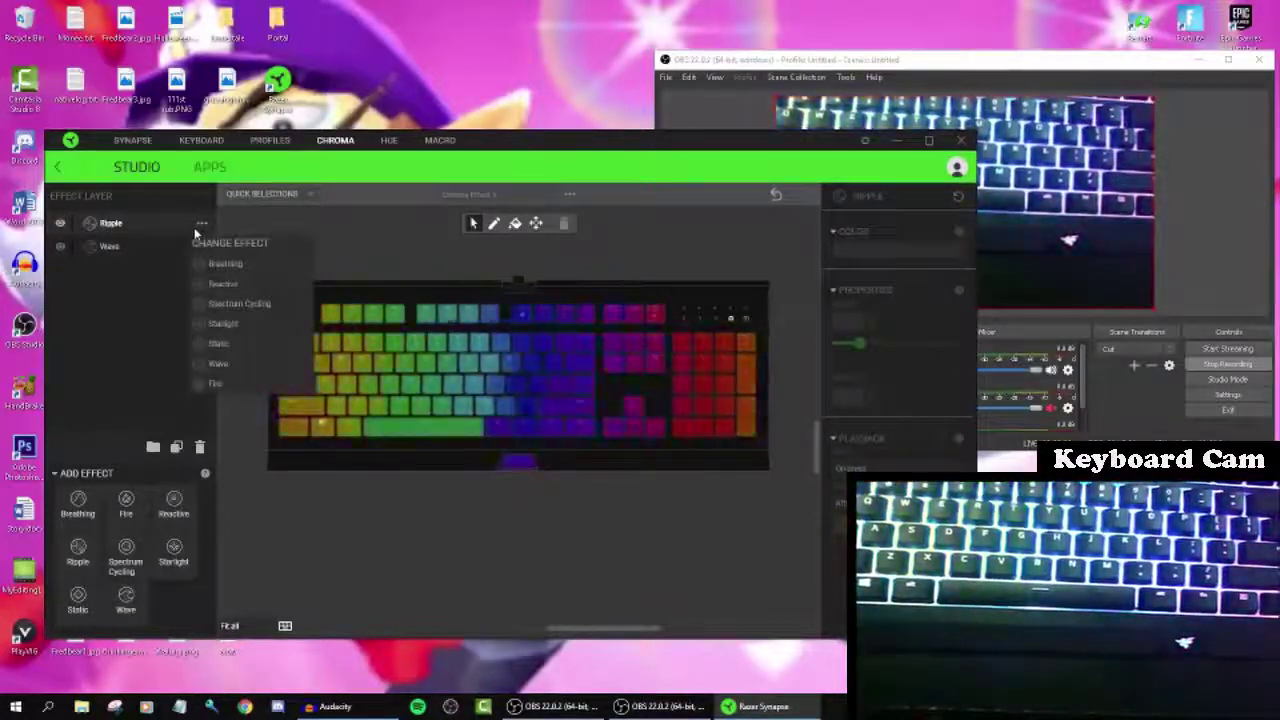
pyautogui.click(201, 223)
pyautogui.click(201, 247)
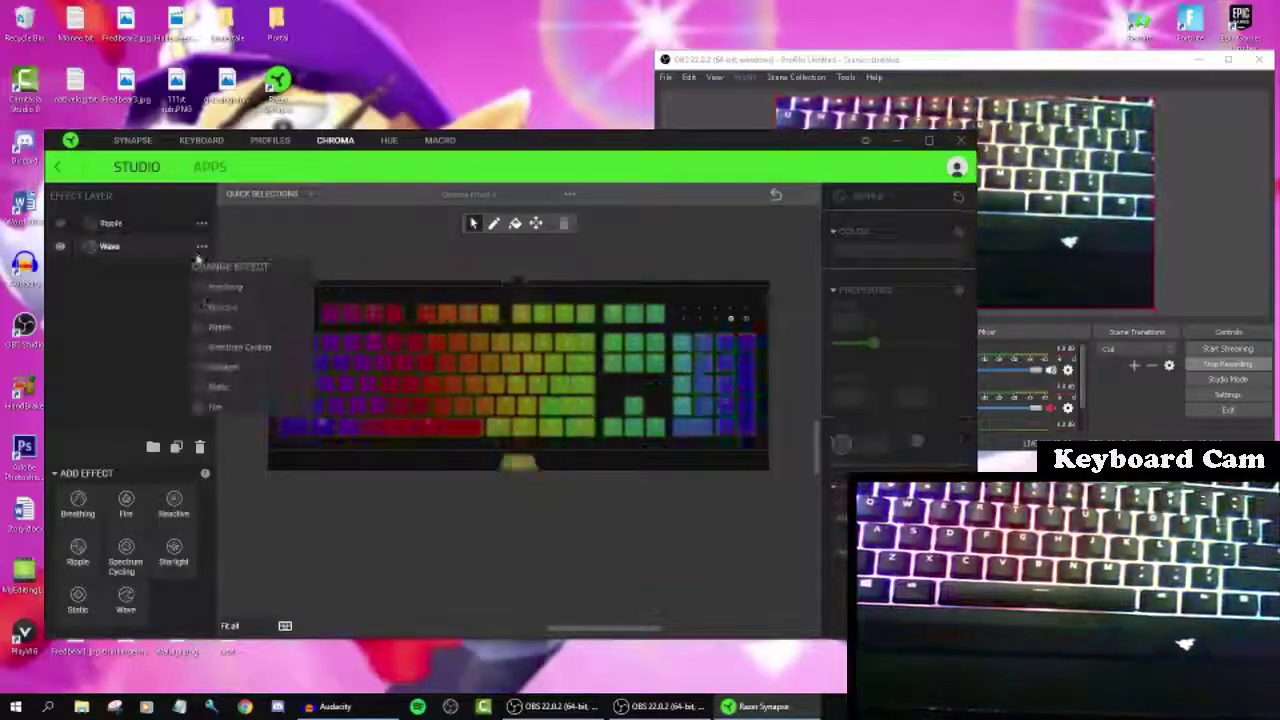
pyautogui.click(111, 292)
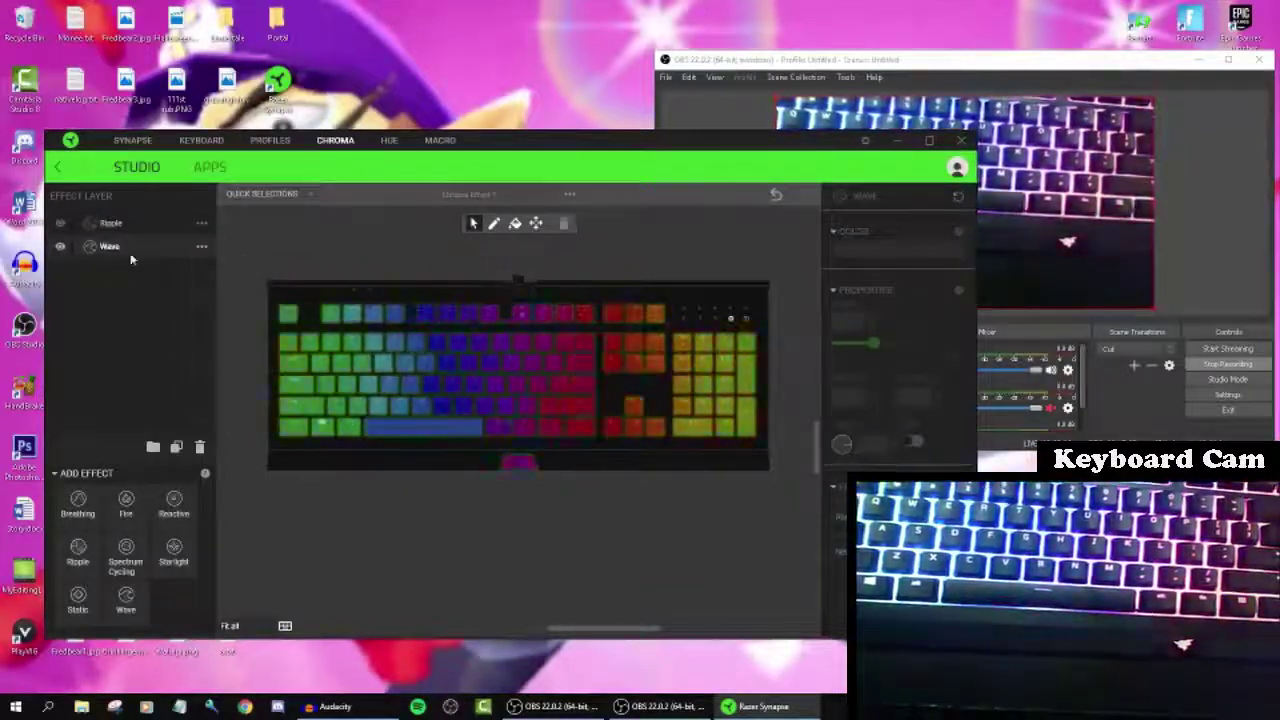
pyautogui.rightClick(140, 252)
pyautogui.click(163, 308)
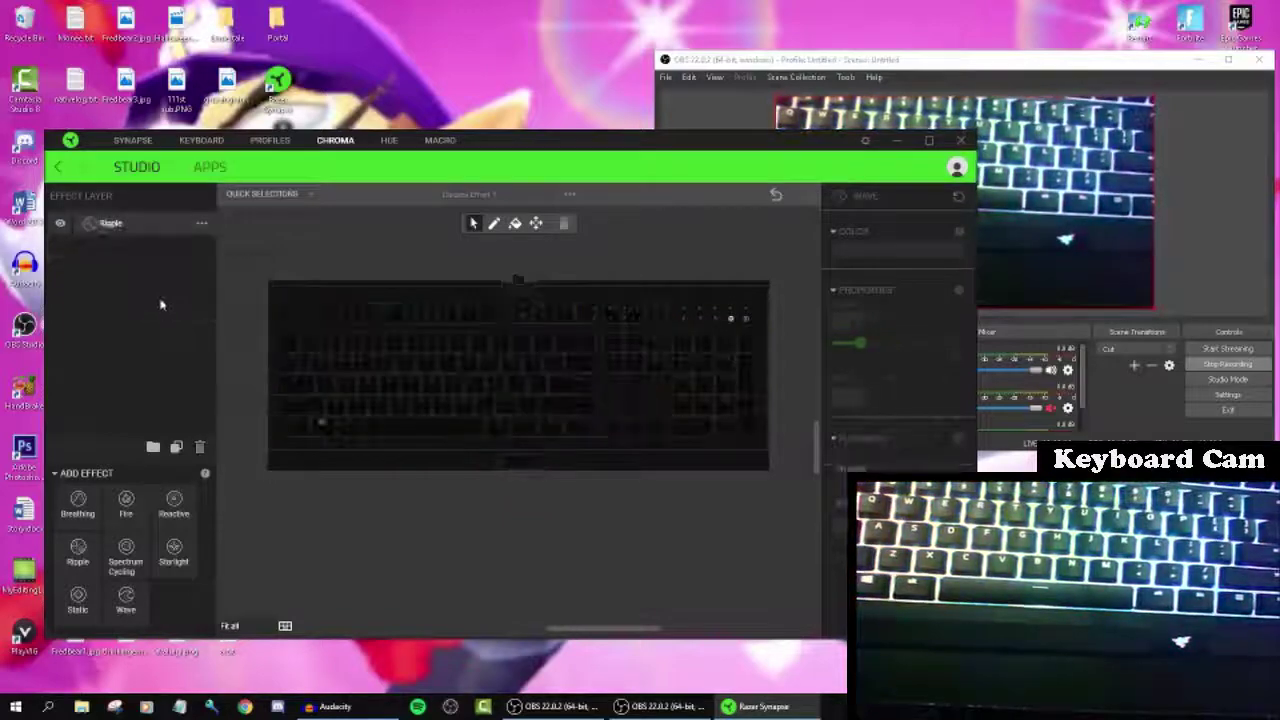
pyautogui.rightClick(124, 222)
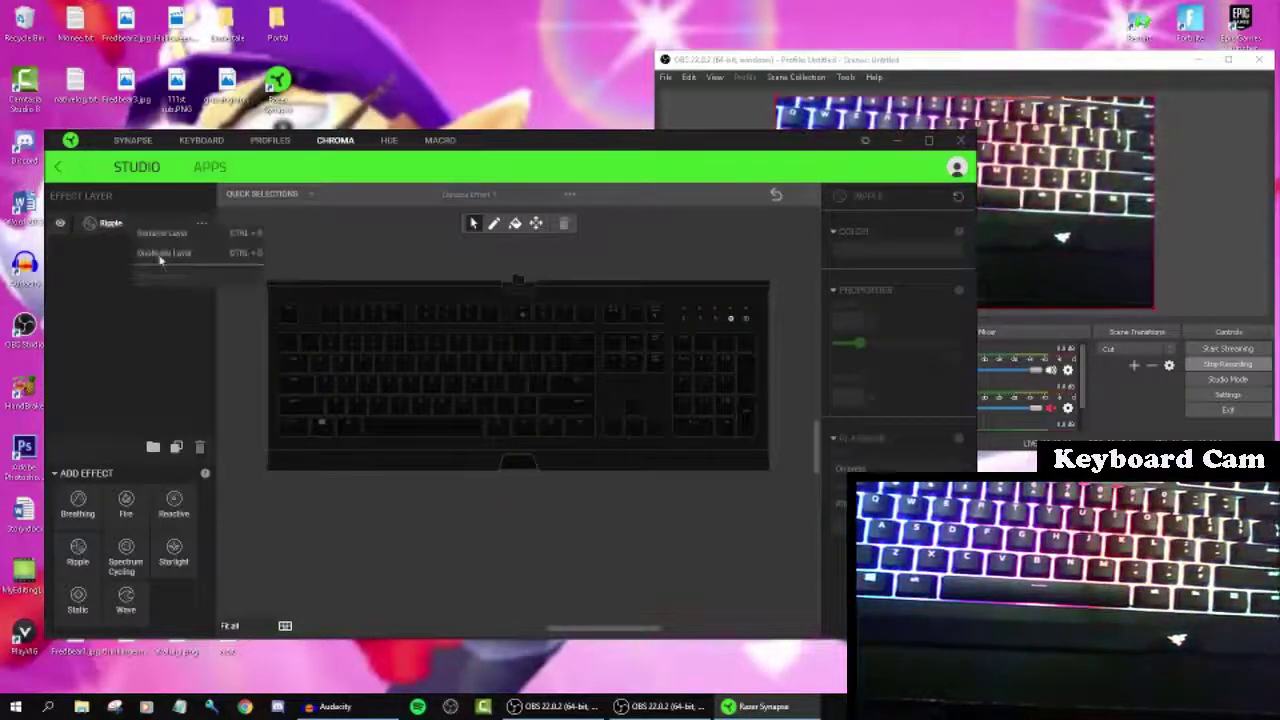
pyautogui.click(94, 280)
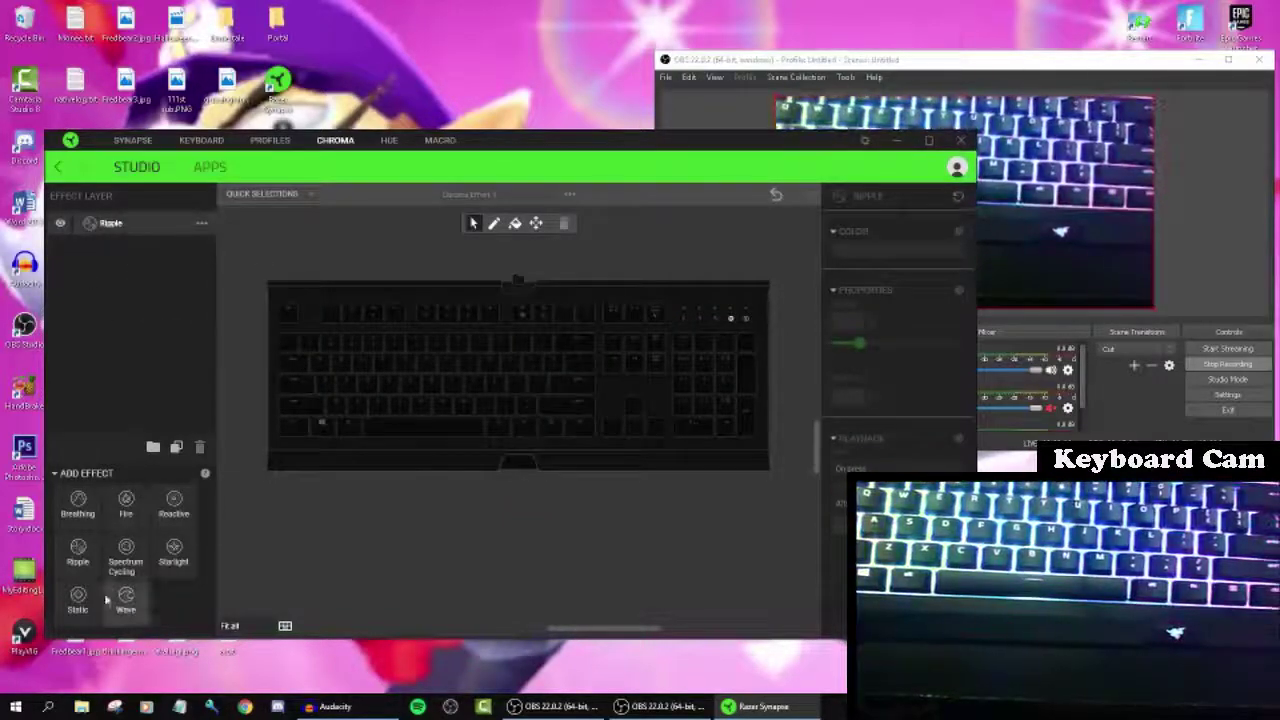
# Add a Fire layer, remove Ripple, and reselect every key on the preview
pyautogui.click(128, 505)
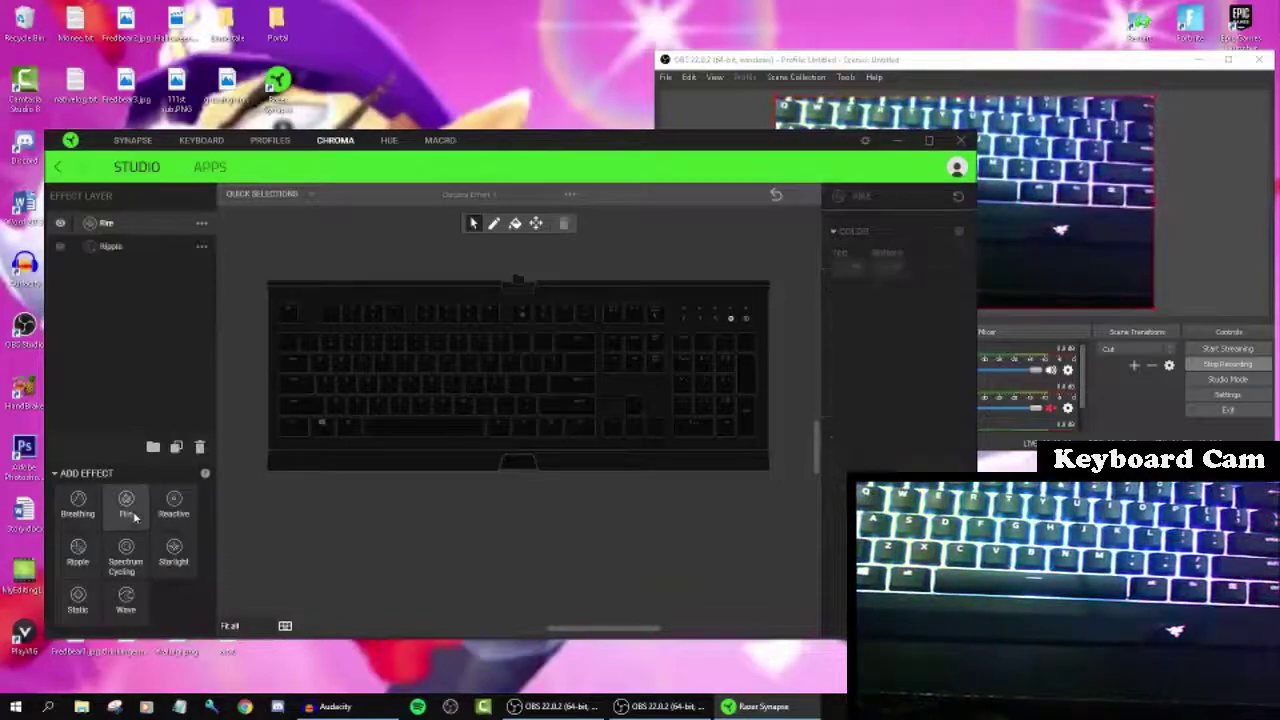
pyautogui.rightClick(126, 248)
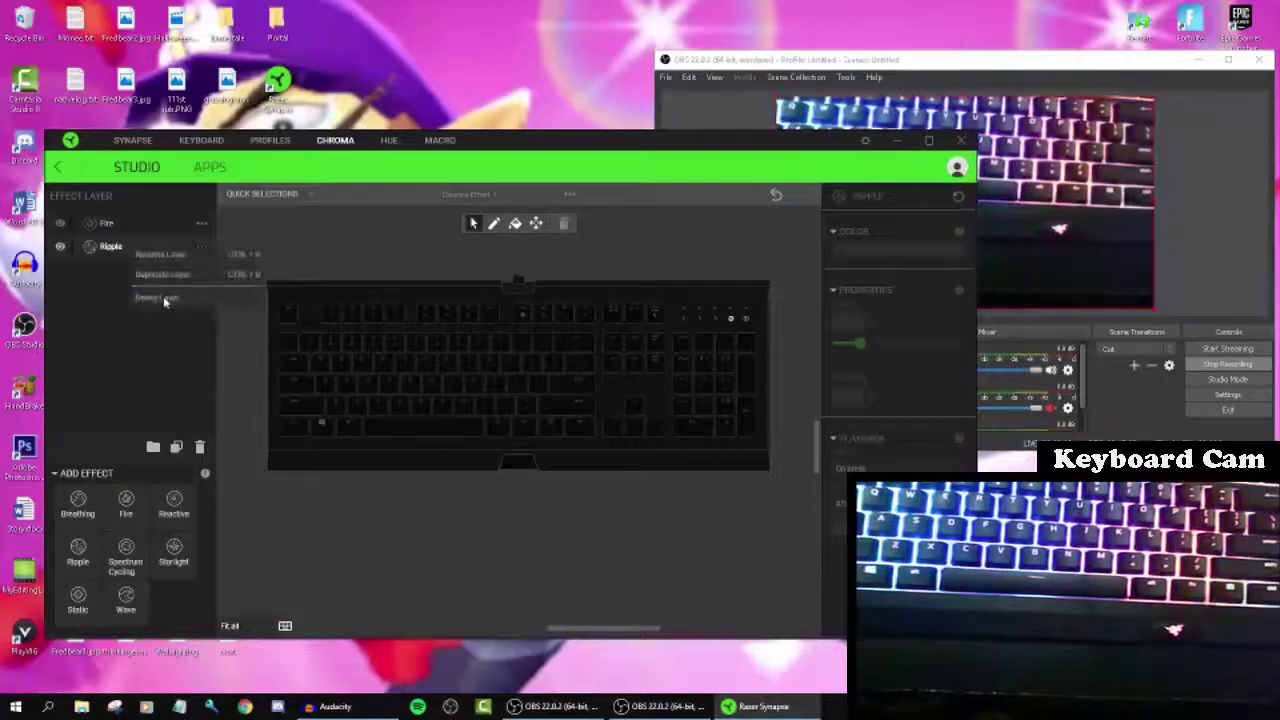
pyautogui.click(163, 296)
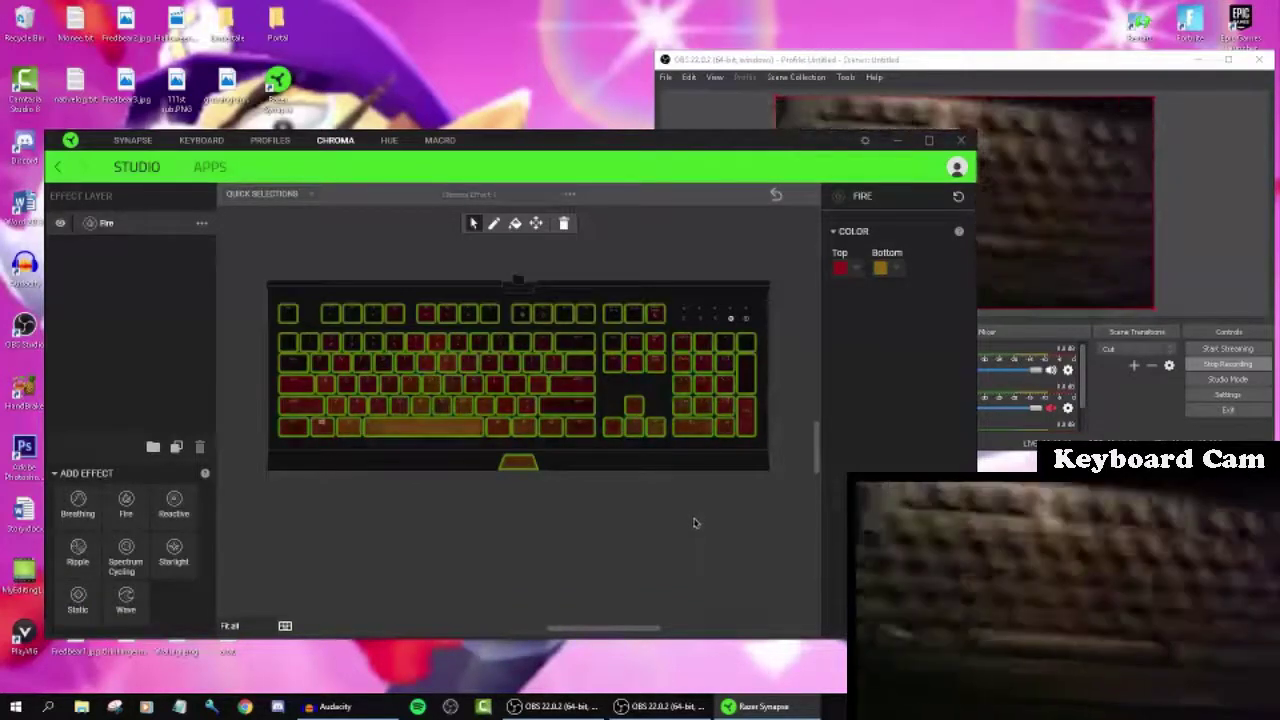
pyautogui.click(682, 525)
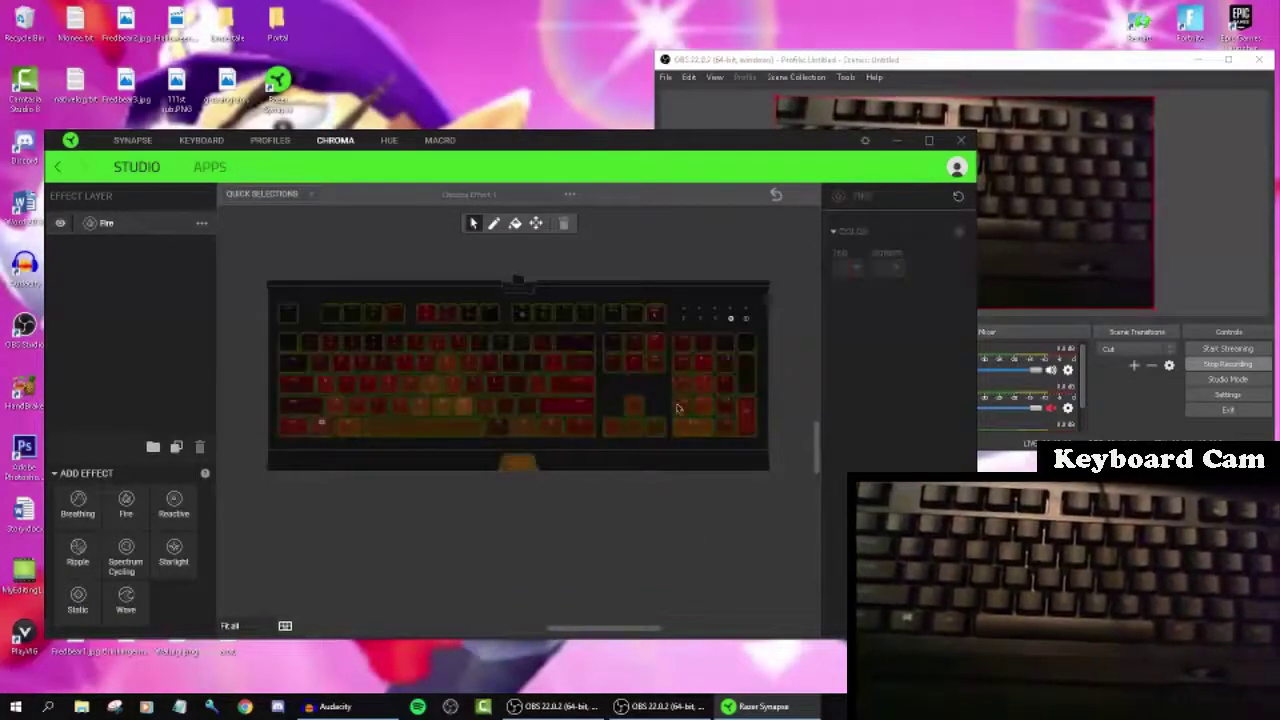
pyautogui.click(581, 455)
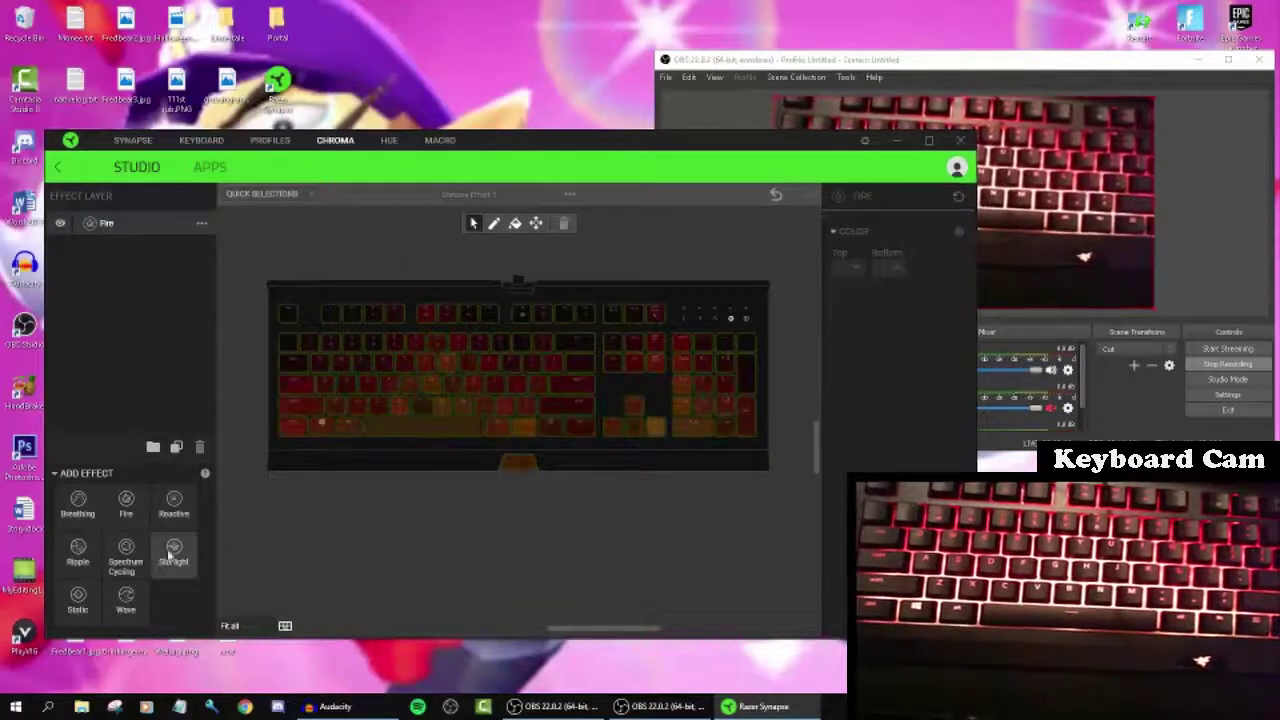
# Add a Ripple layer above Fire and show its settings
pyautogui.click(90, 562)
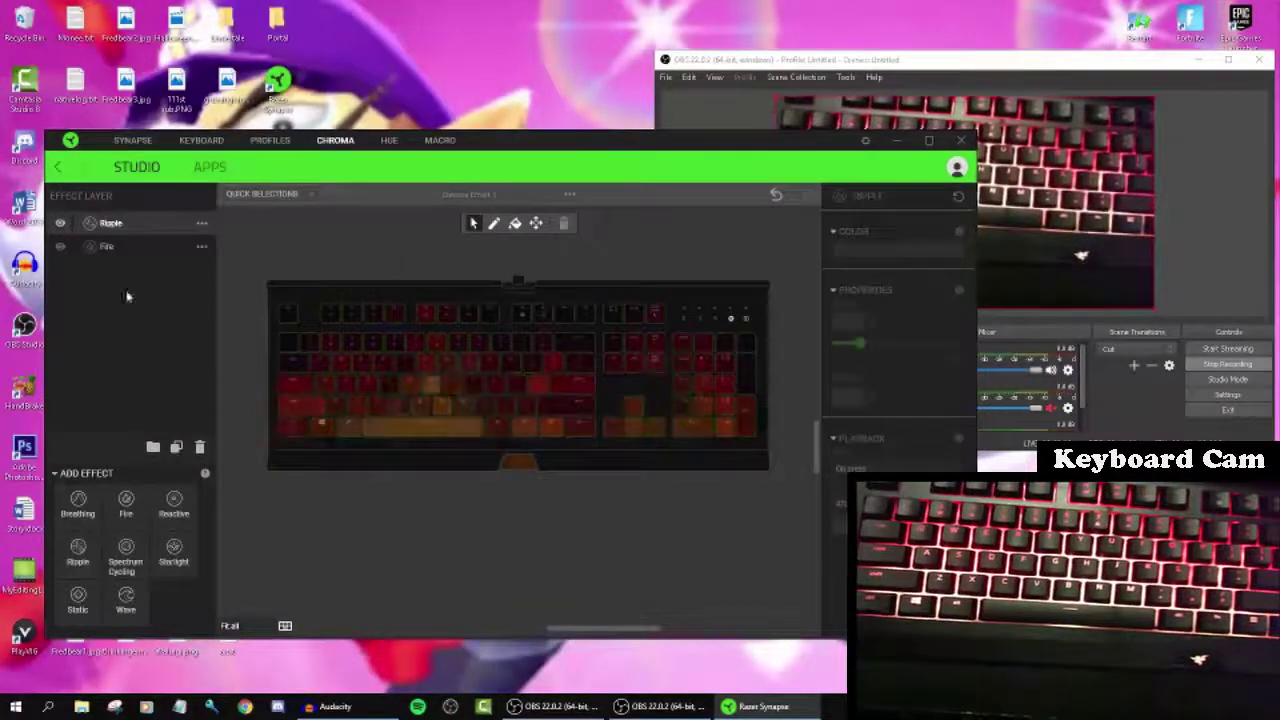
pyautogui.moveTo(130, 247); pyautogui.dragTo(131, 228)
pyautogui.click(131, 228)
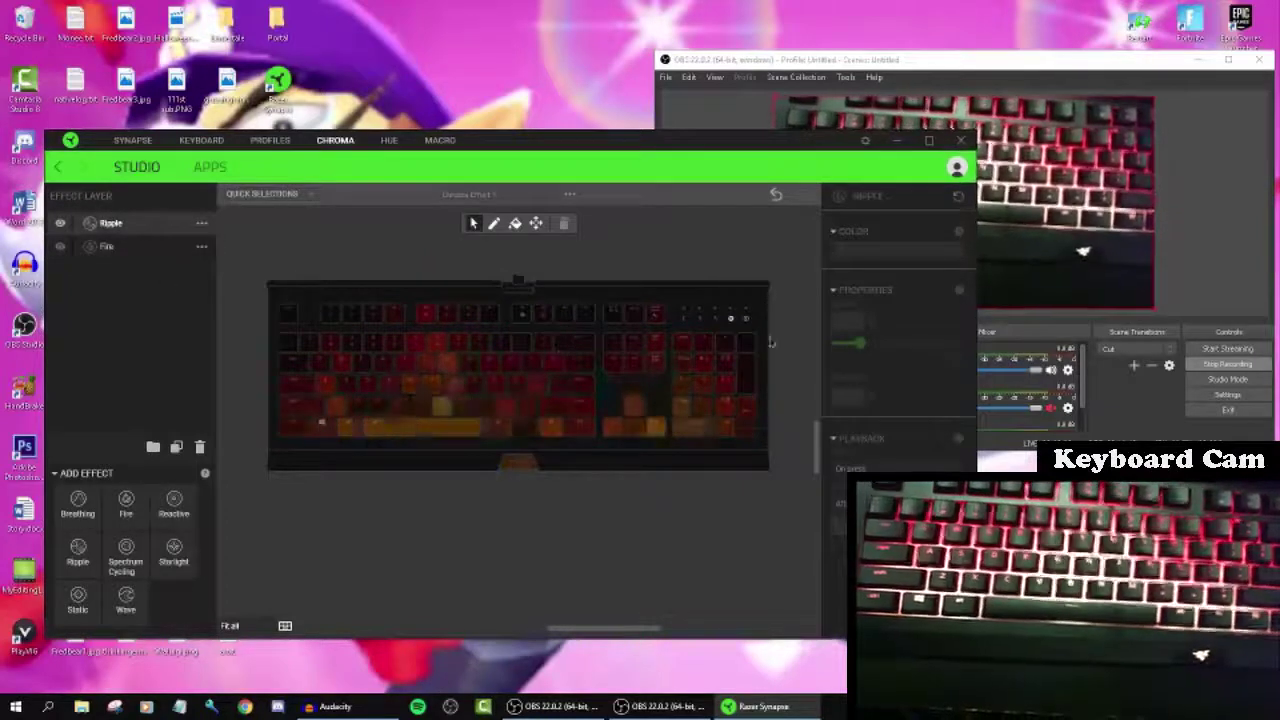
pyautogui.click(201, 223)
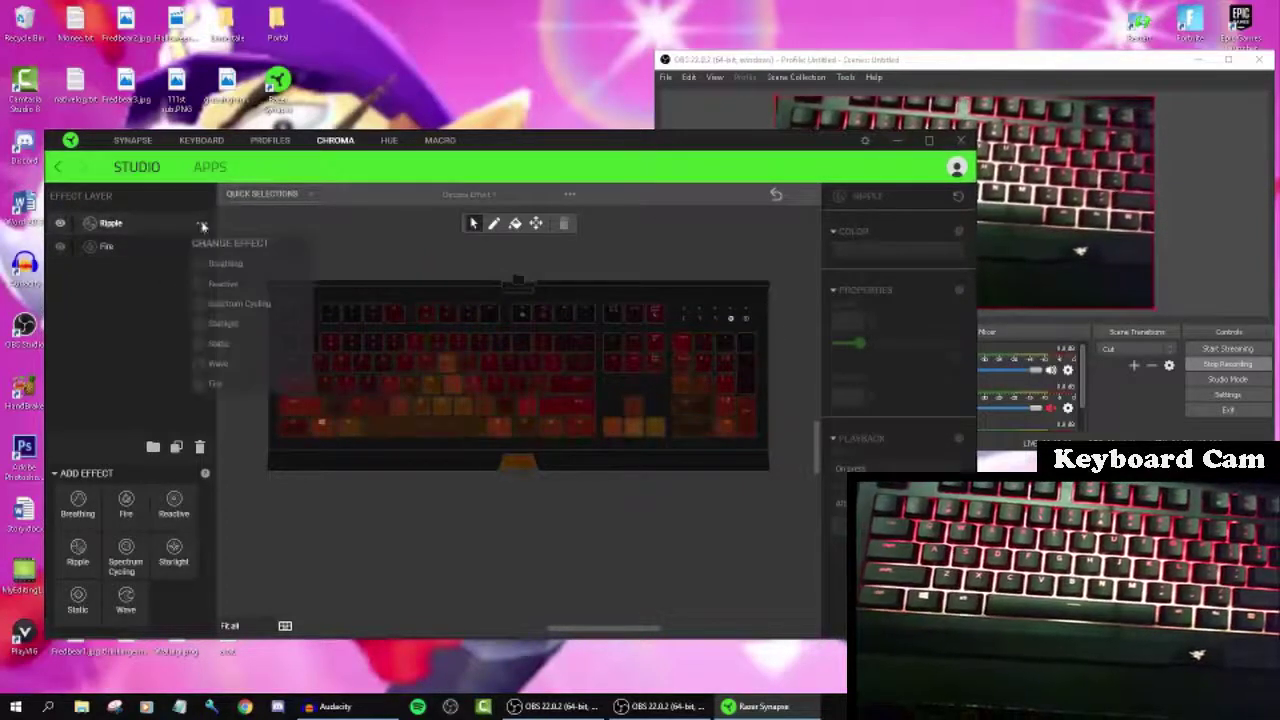
pyautogui.click(150, 236)
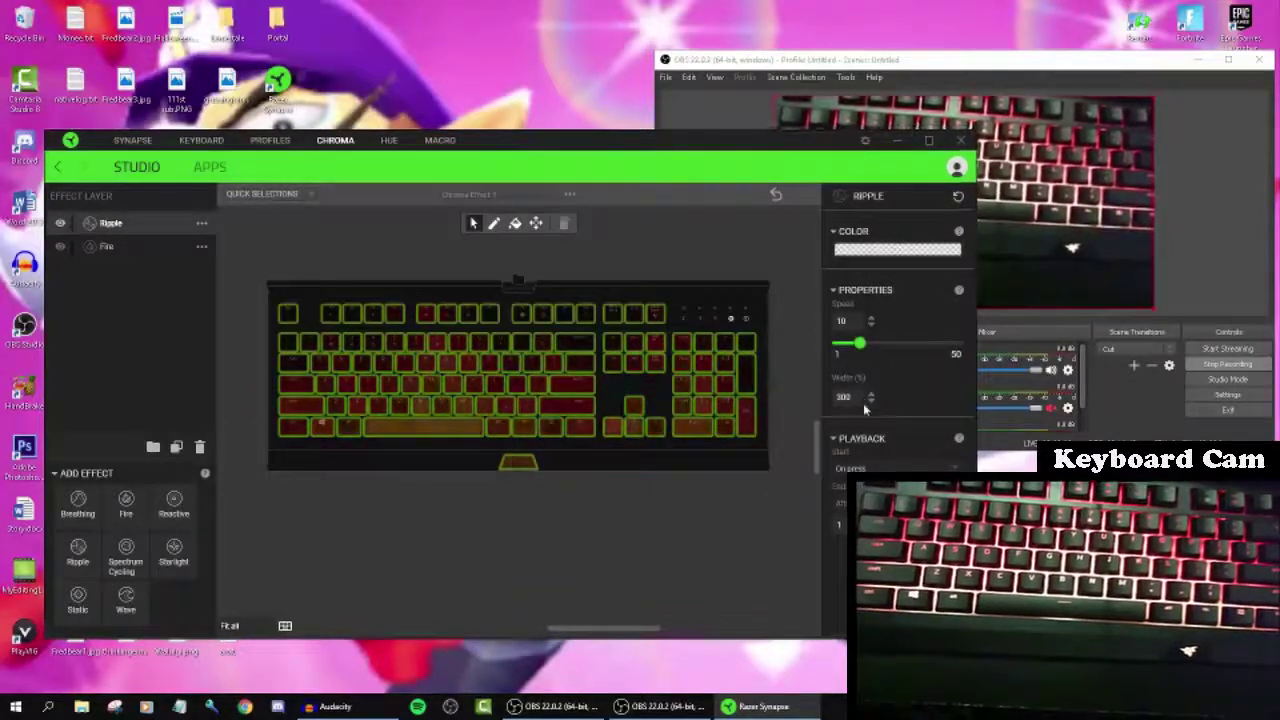
# Apply the rainbow colour preset to Ripple and set the picked colour to red
pyautogui.click(897, 251)
pyautogui.click(845, 288)
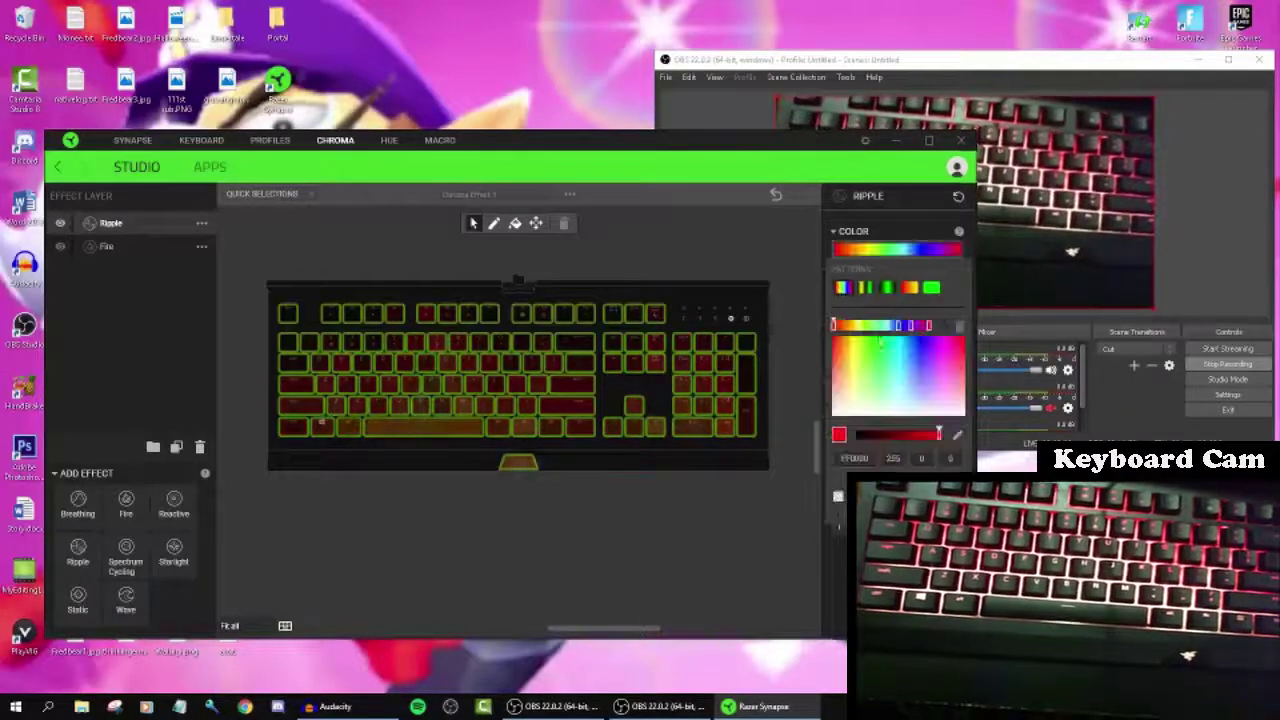
pyautogui.moveTo(920, 365); pyautogui.dragTo(940, 345)
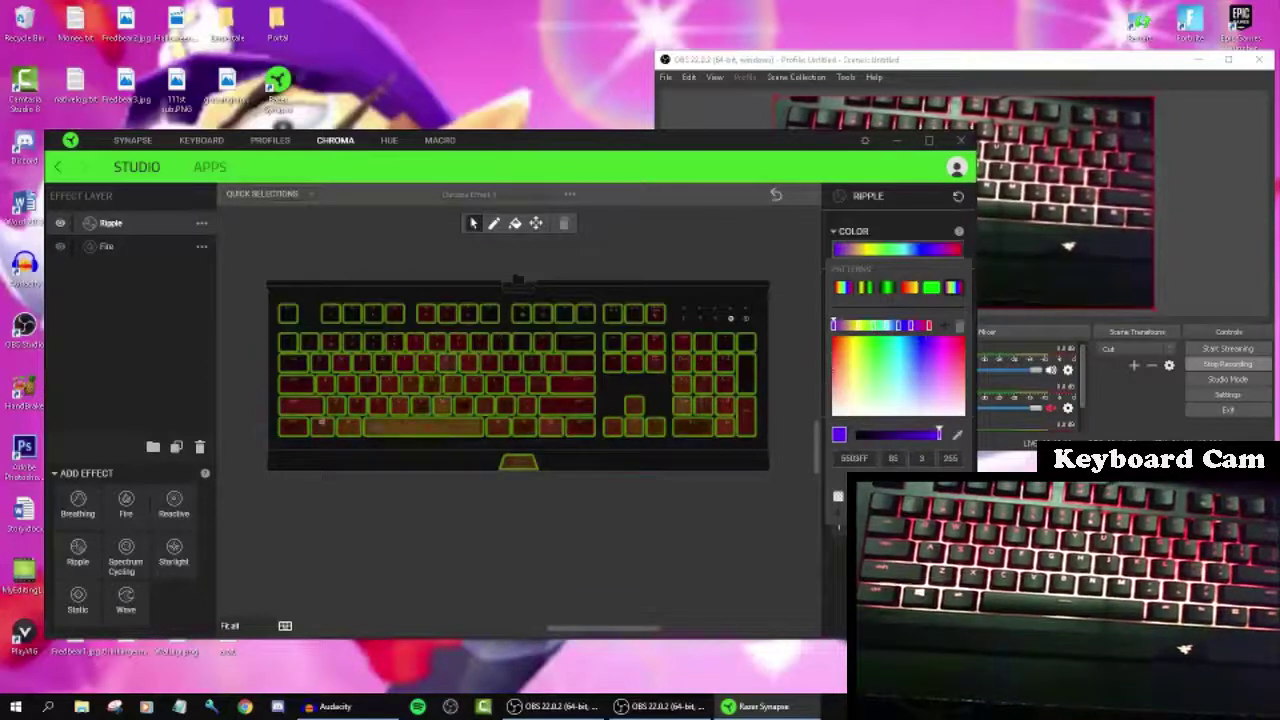
pyautogui.click(848, 287)
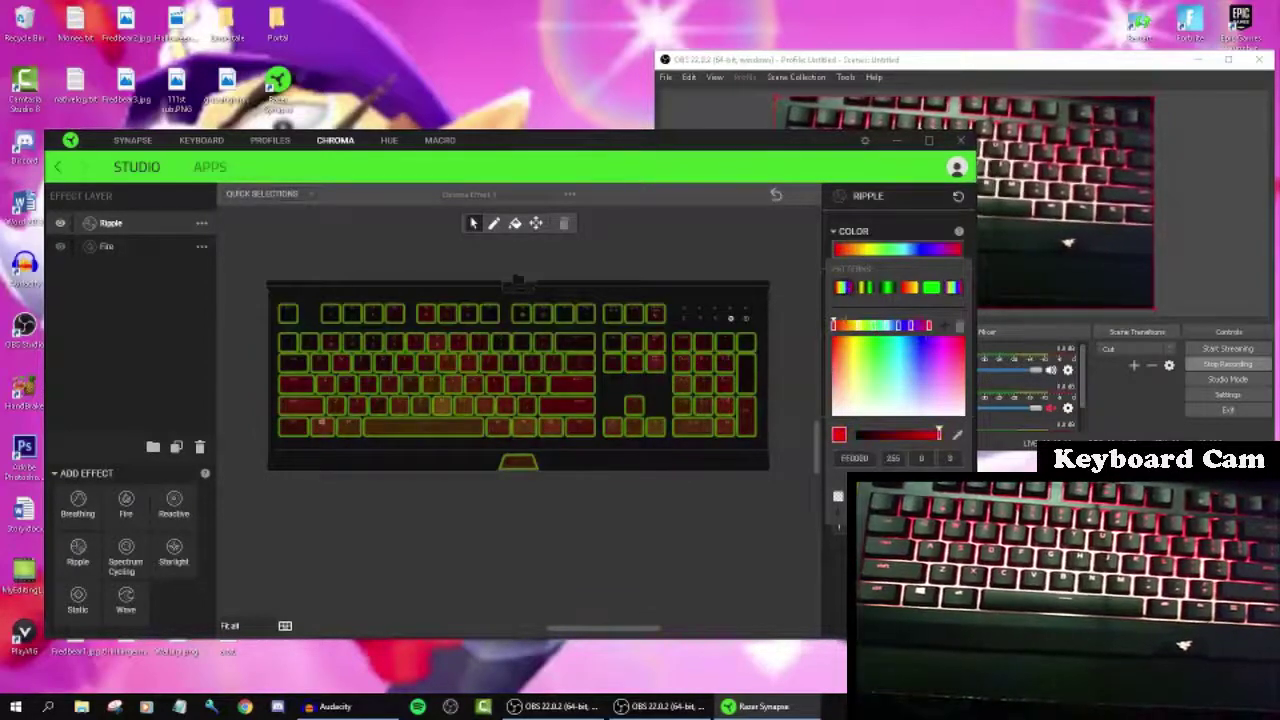
pyautogui.click(913, 380)
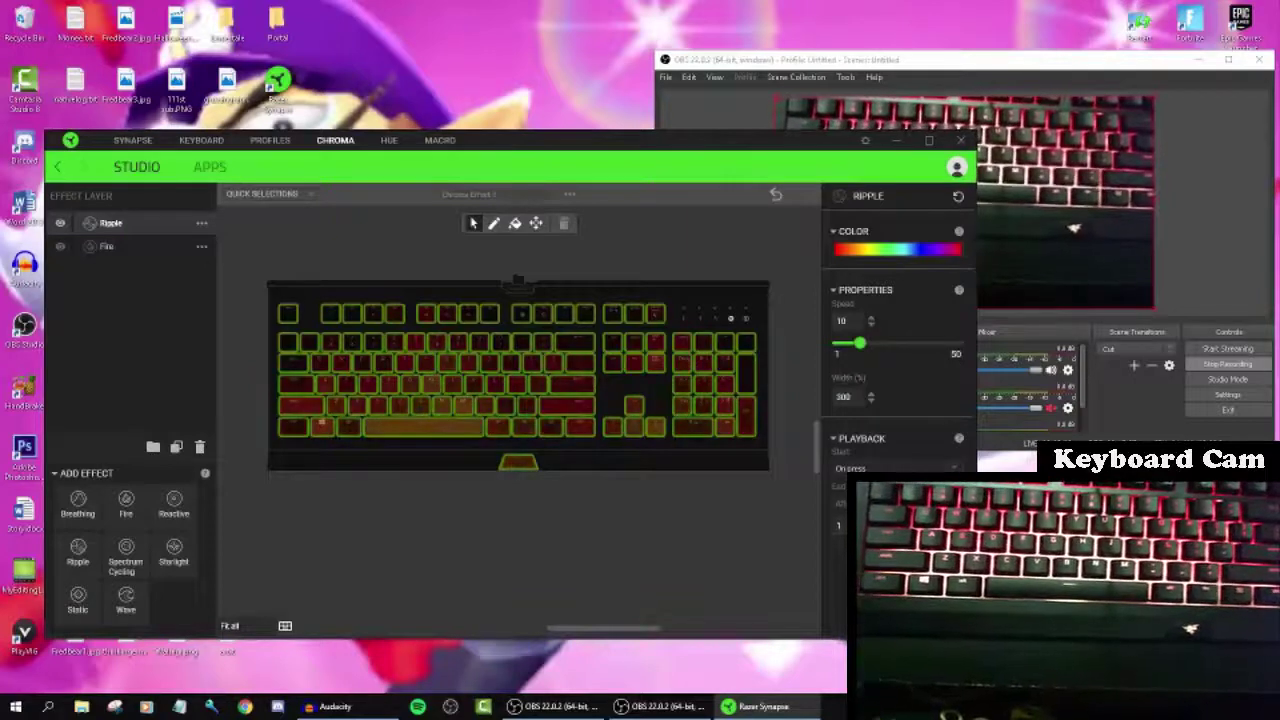
pyautogui.click(716, 561)
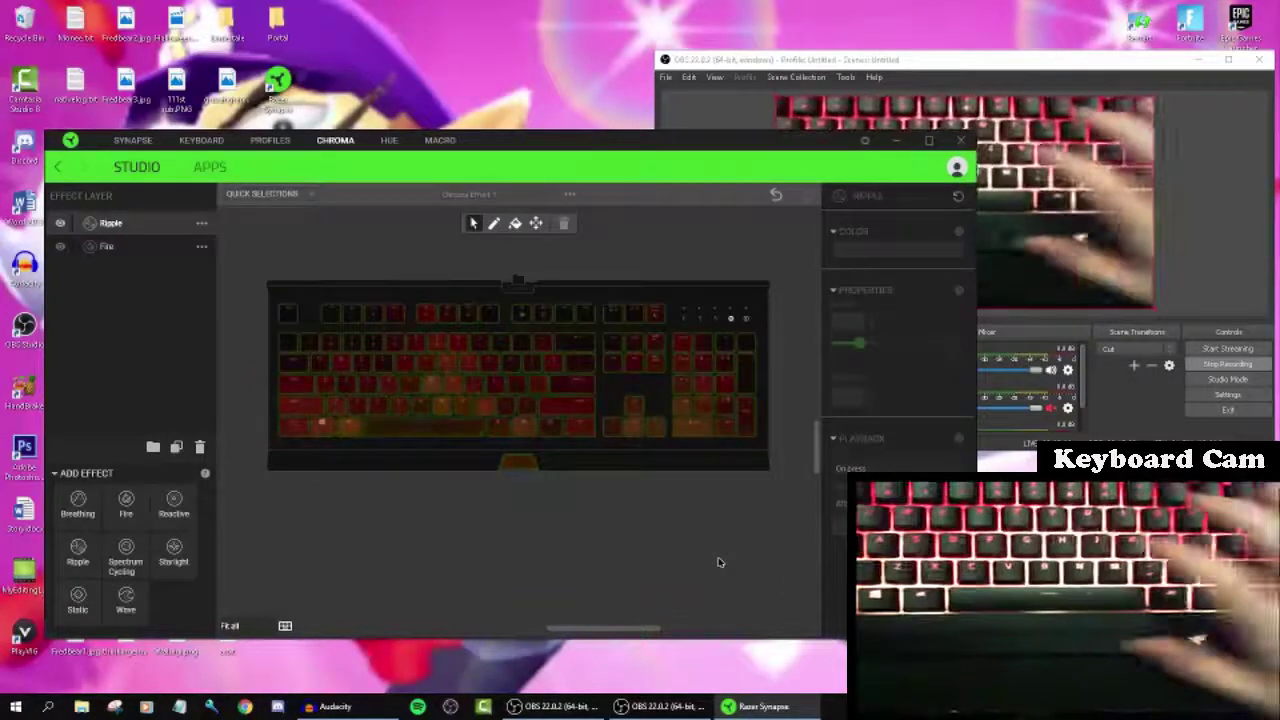
pyautogui.press('l')
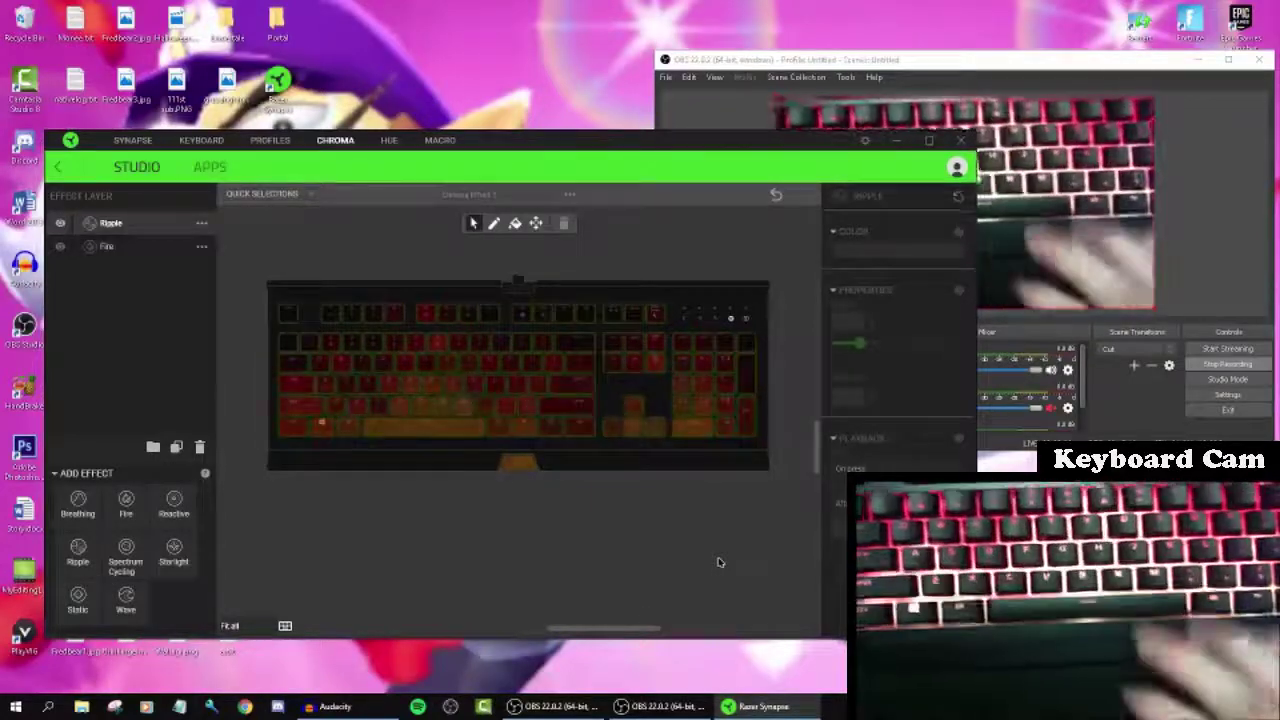
pyautogui.press('2')
pyautogui.press('g')
pyautogui.press('KP_5')
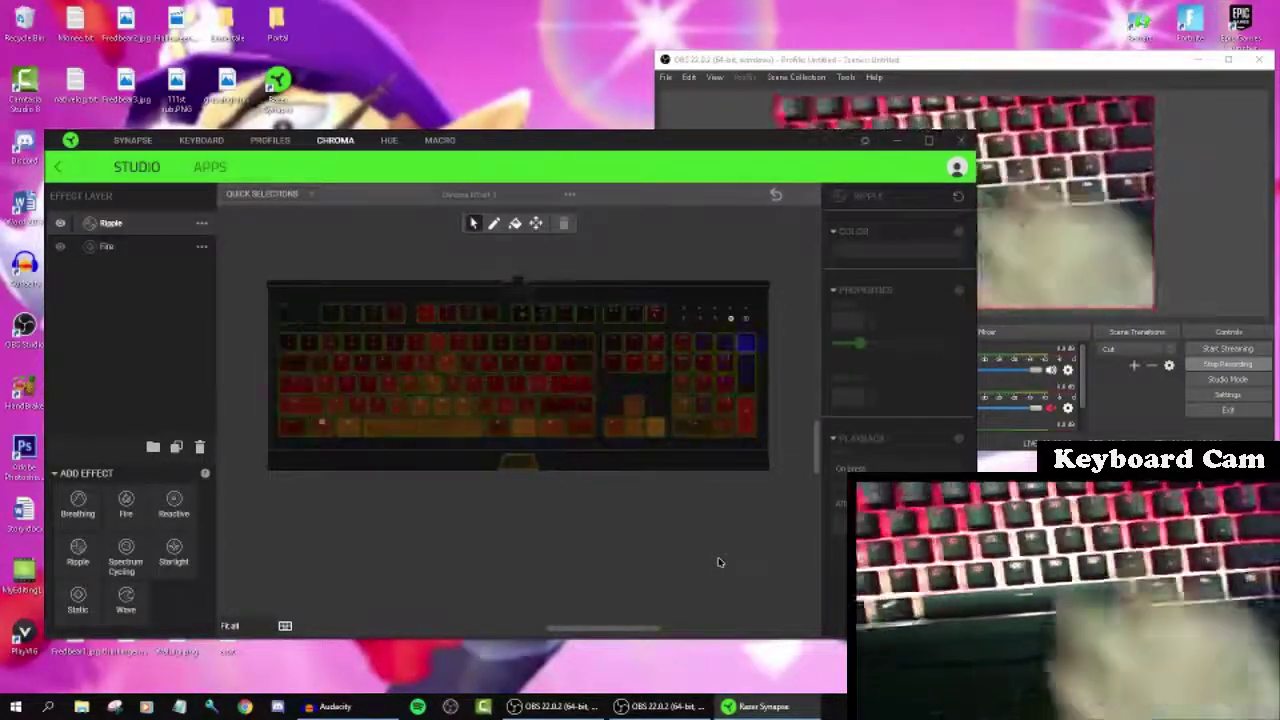
pyautogui.press('2')
pyautogui.press('g')
pyautogui.press('KP_5')
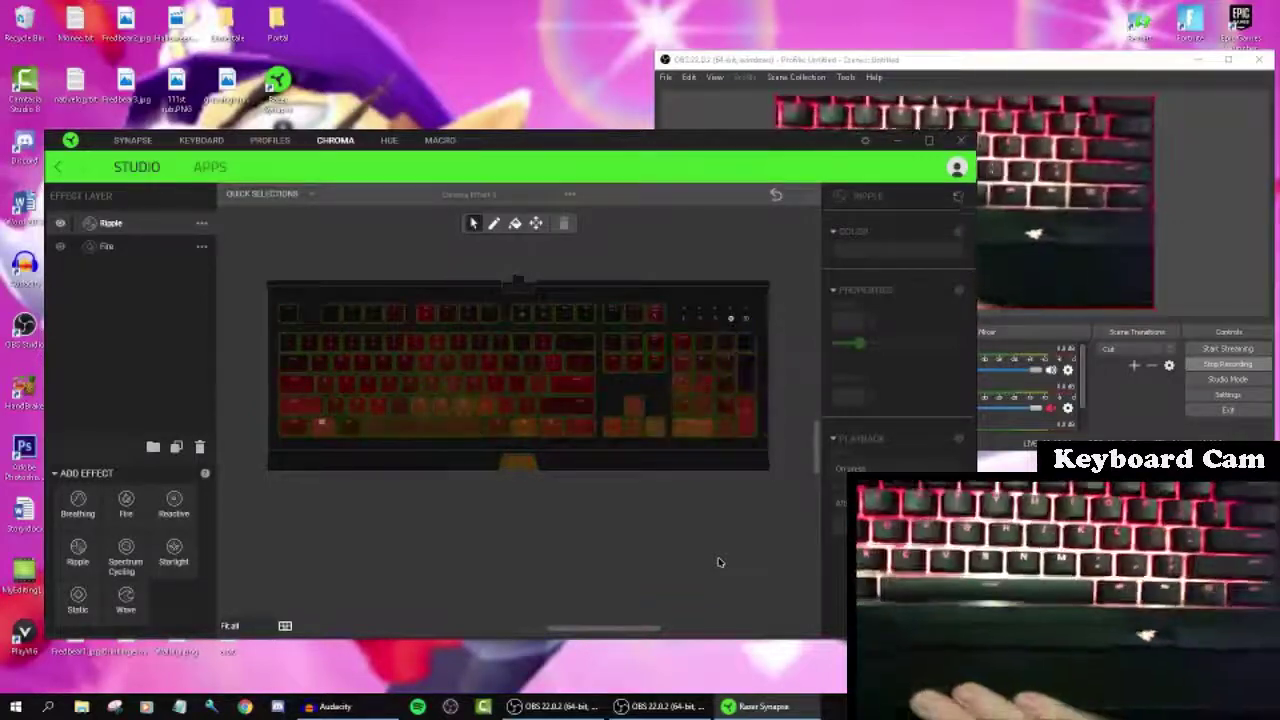
pyautogui.press('space')
pyautogui.press('Delete')
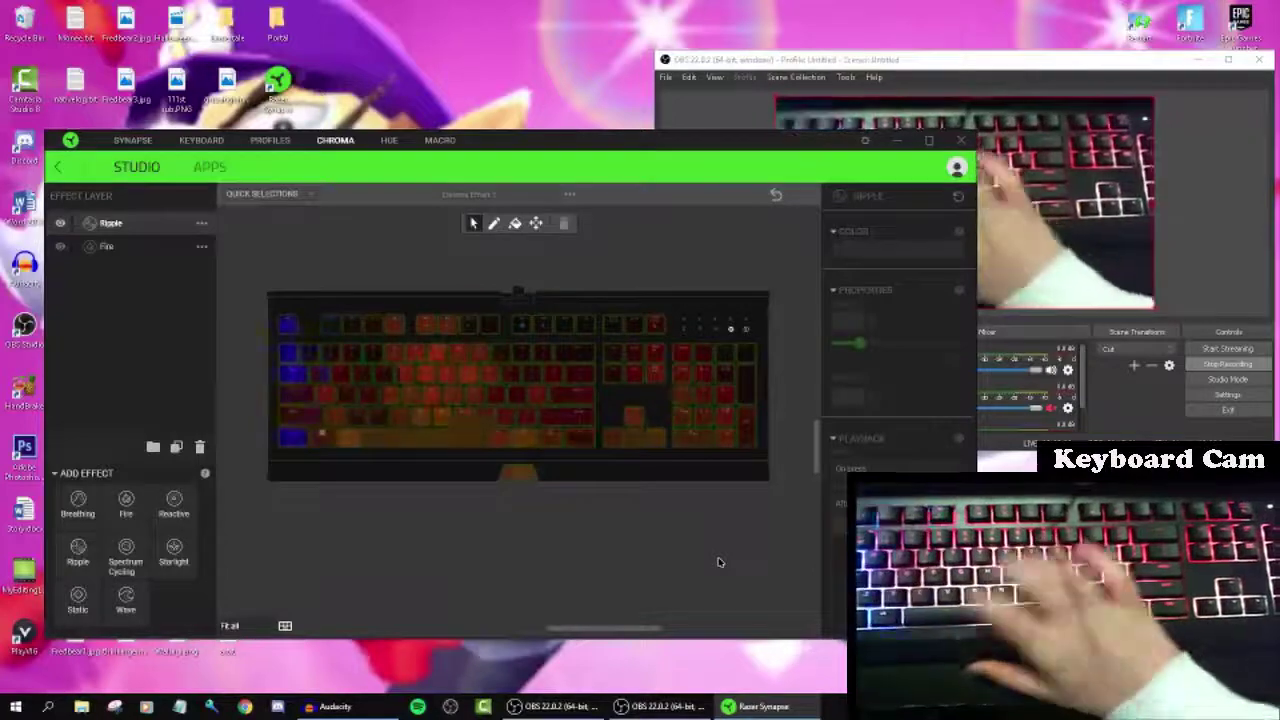
pyautogui.press('space')
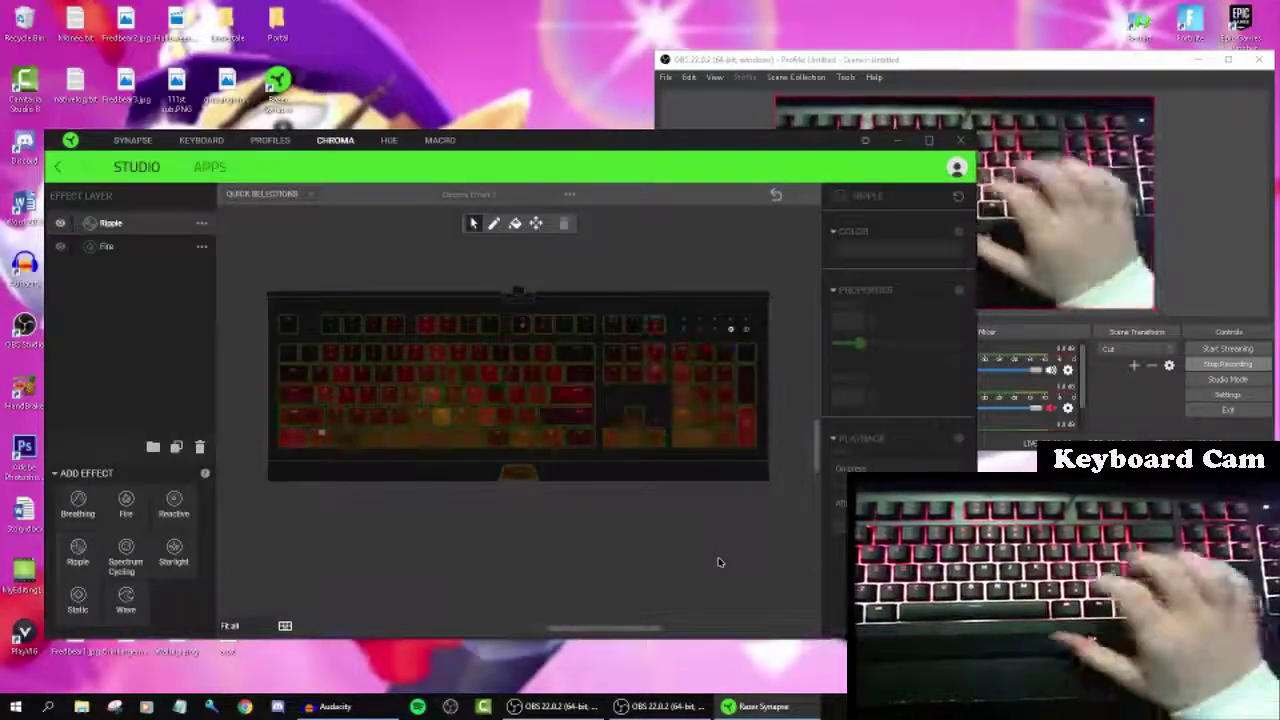
pyautogui.press('space')
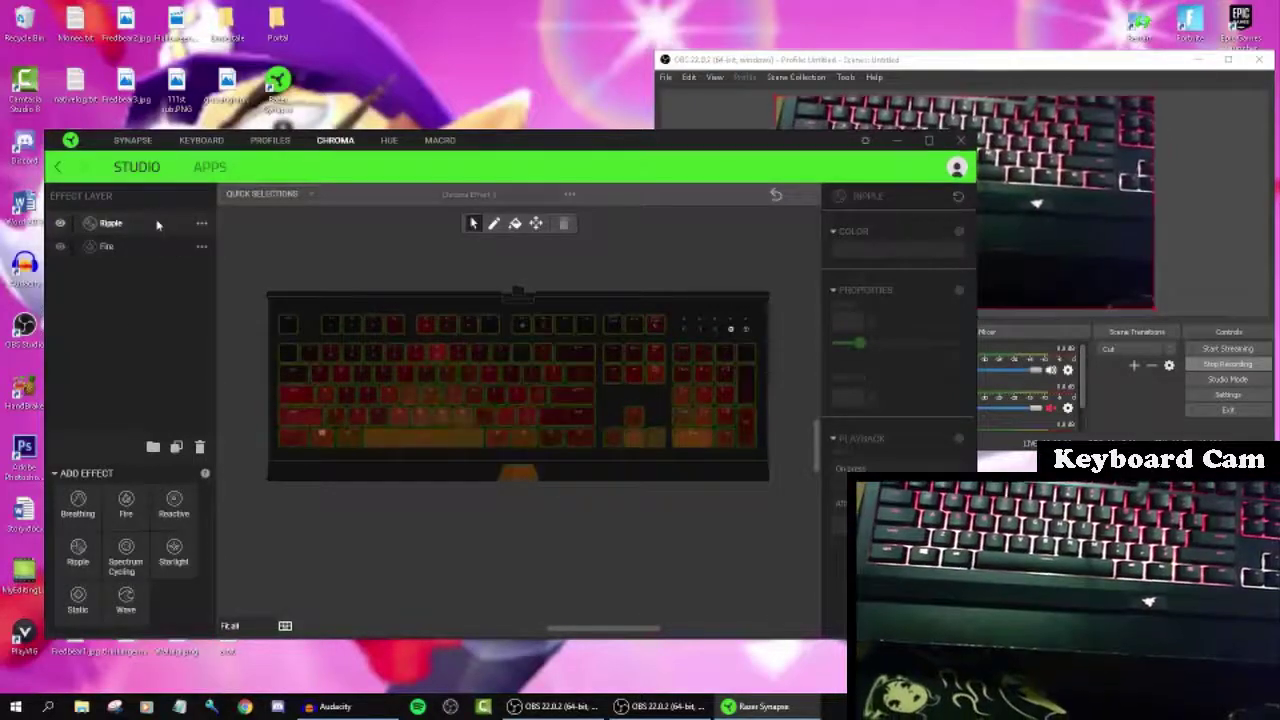
# Delete the Ripple layer and add a Starlight layer above Fire
pyautogui.rightClick(161, 226)
pyautogui.click(189, 272)
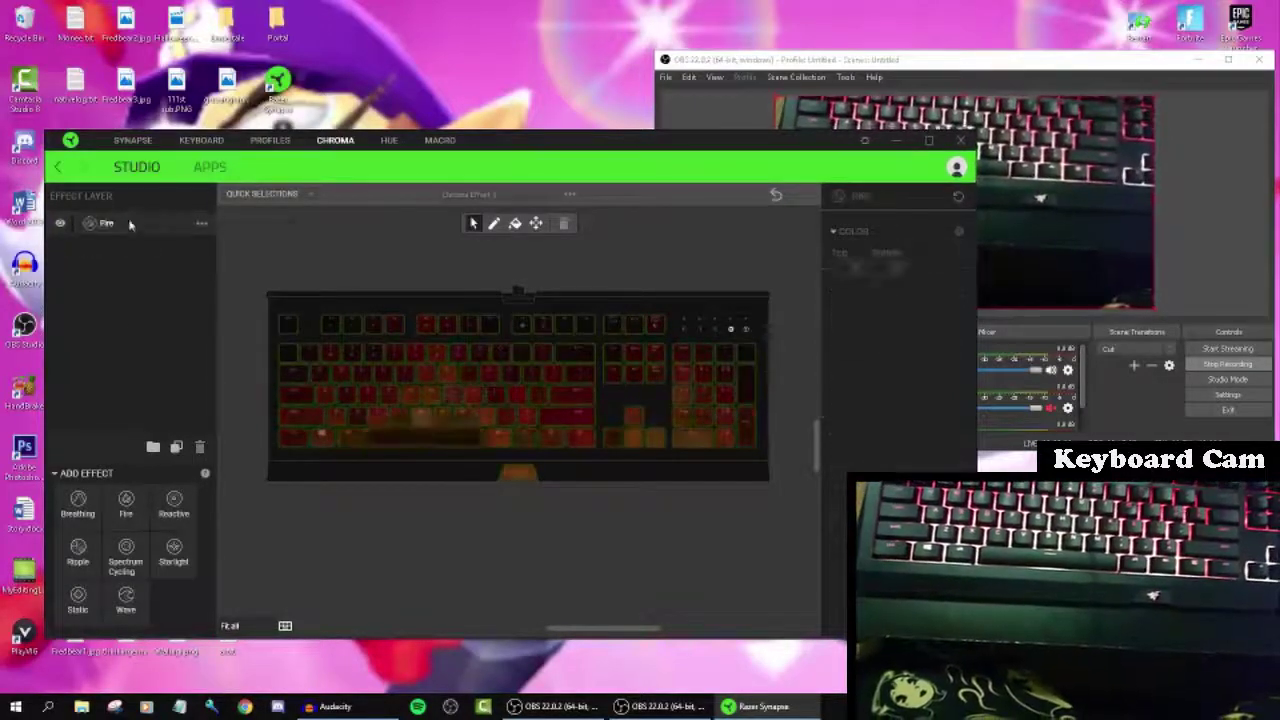
pyautogui.click(176, 548)
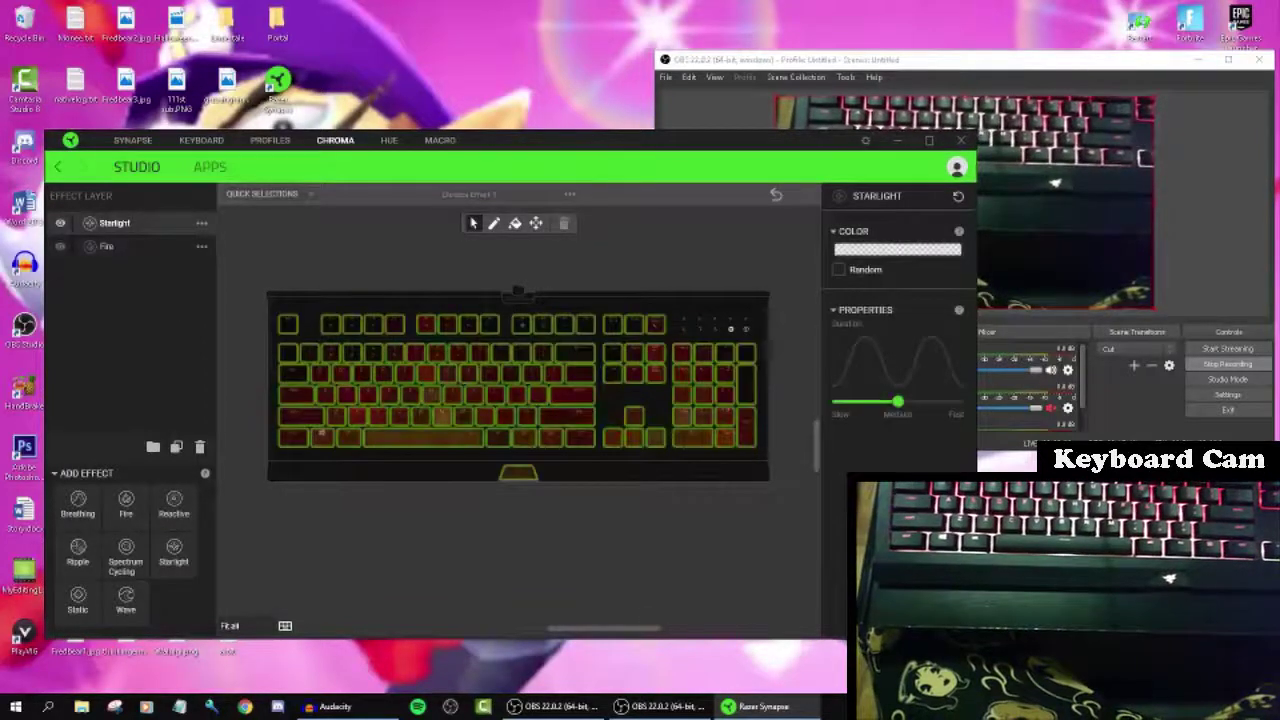
# Set the Starlight colour to pure blue 0000FF, then deselect the keys to preview it
pyautogui.click(894, 256)
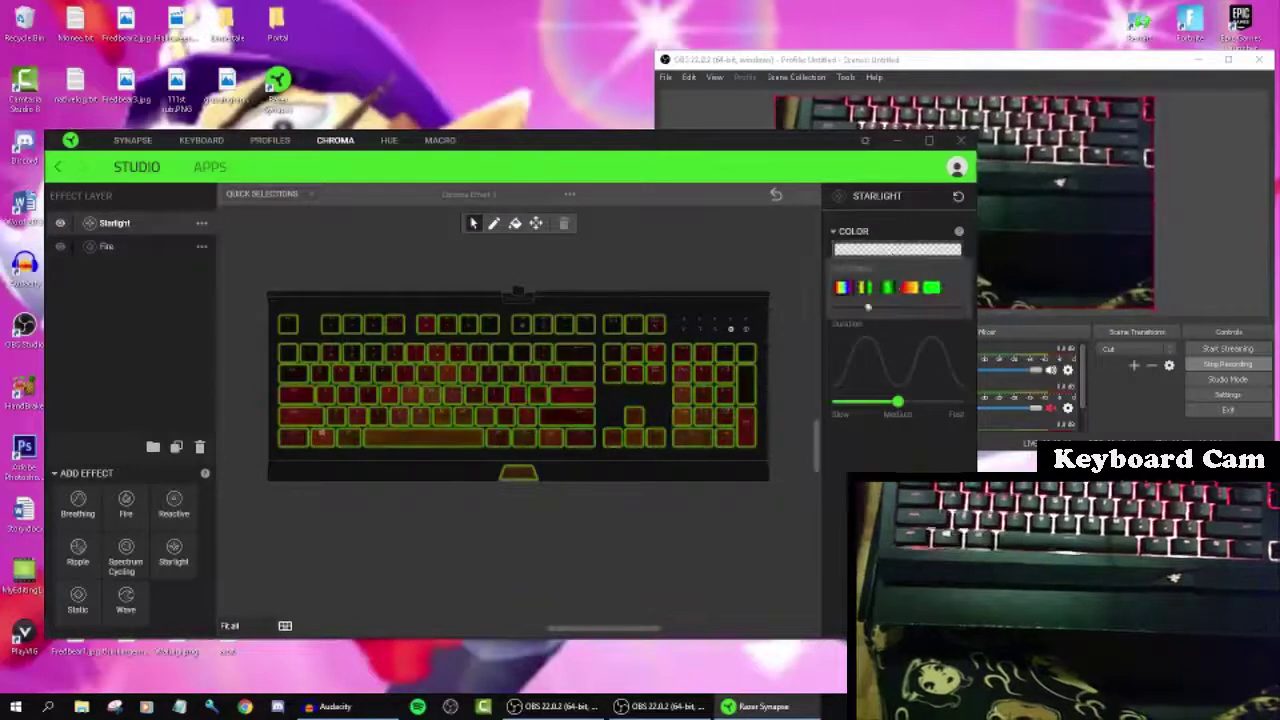
pyautogui.click(842, 288)
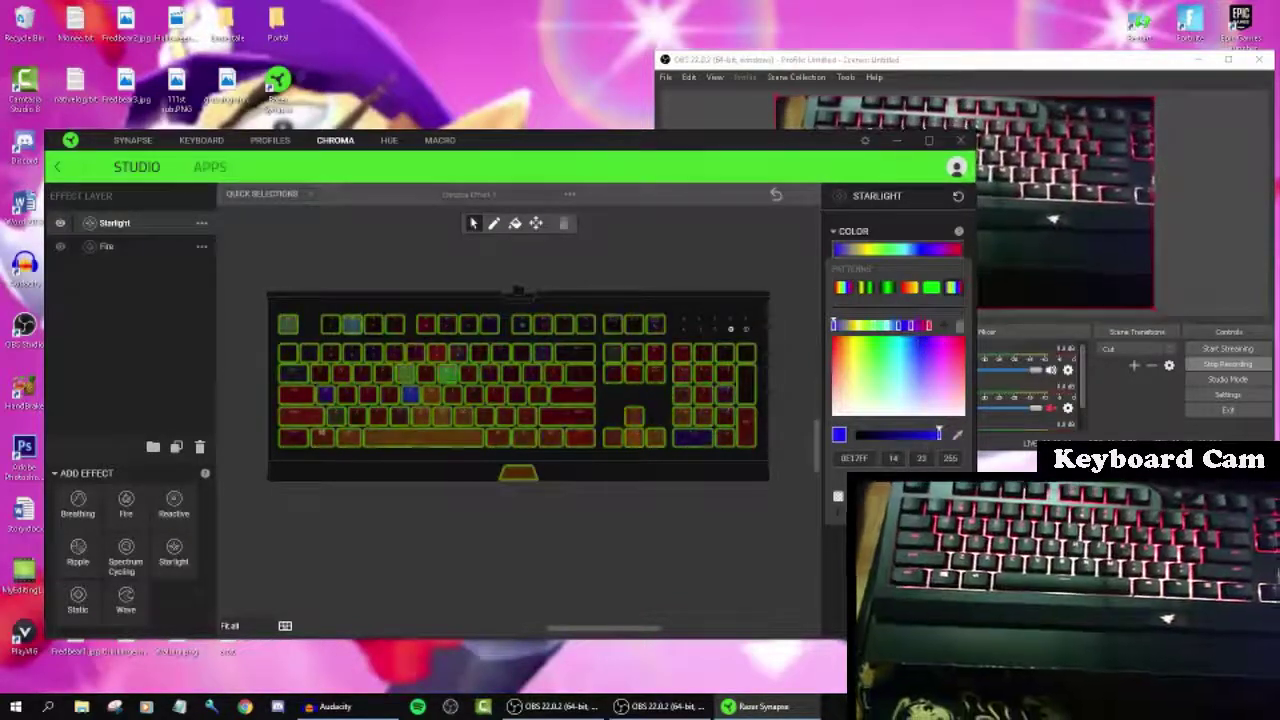
pyautogui.click(920, 336)
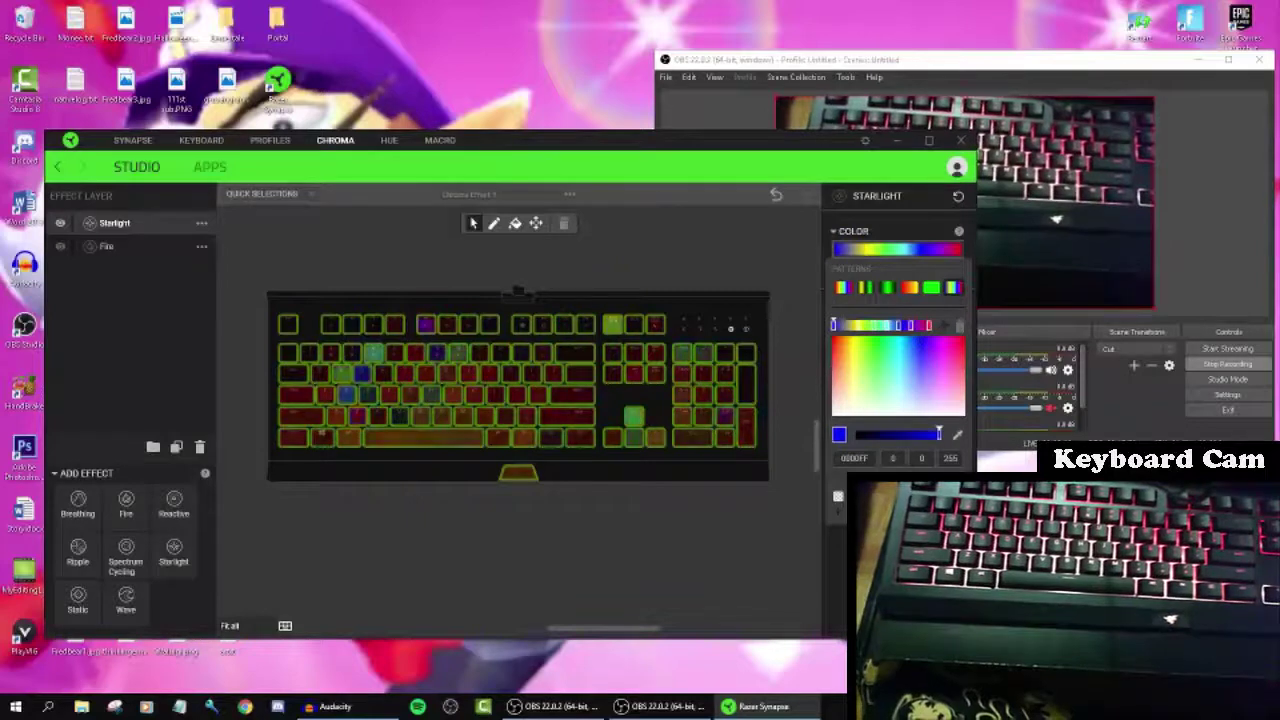
pyautogui.click(838, 496)
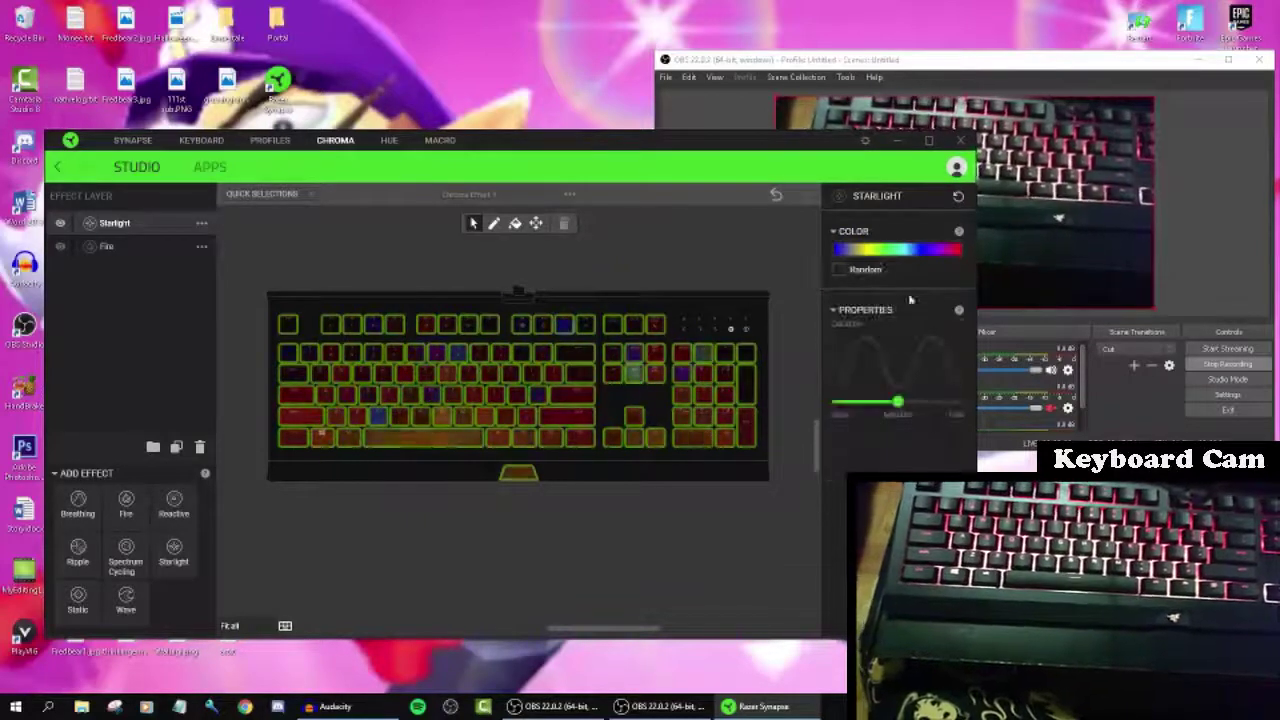
pyautogui.click(863, 255)
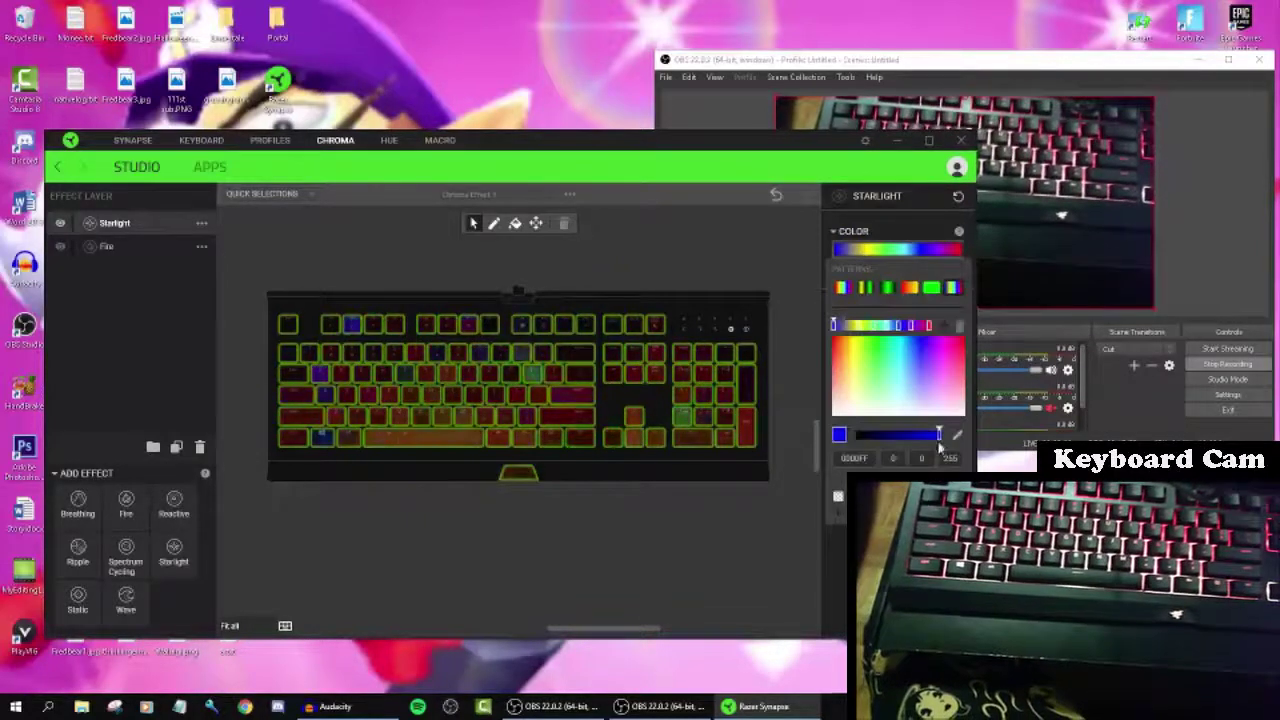
pyautogui.click(866, 252)
pyautogui.click(866, 252)
pyautogui.click(932, 288)
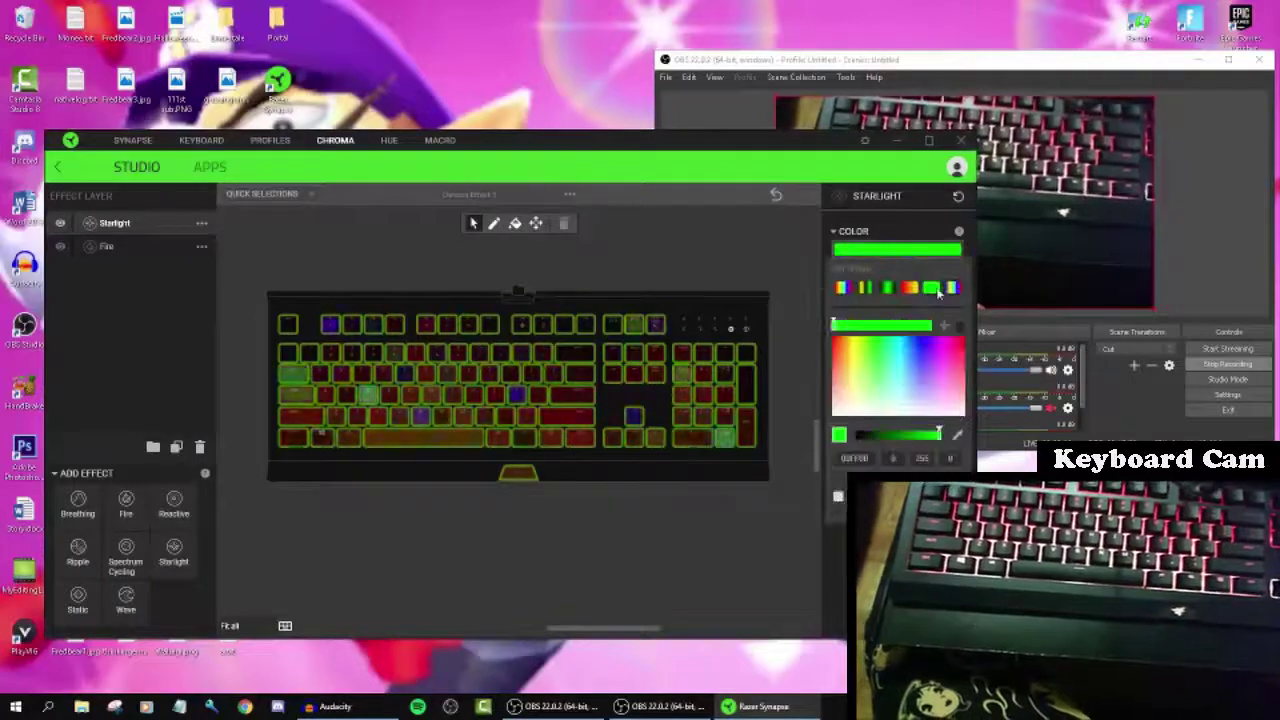
pyautogui.hotkey('ctrl', 'z')
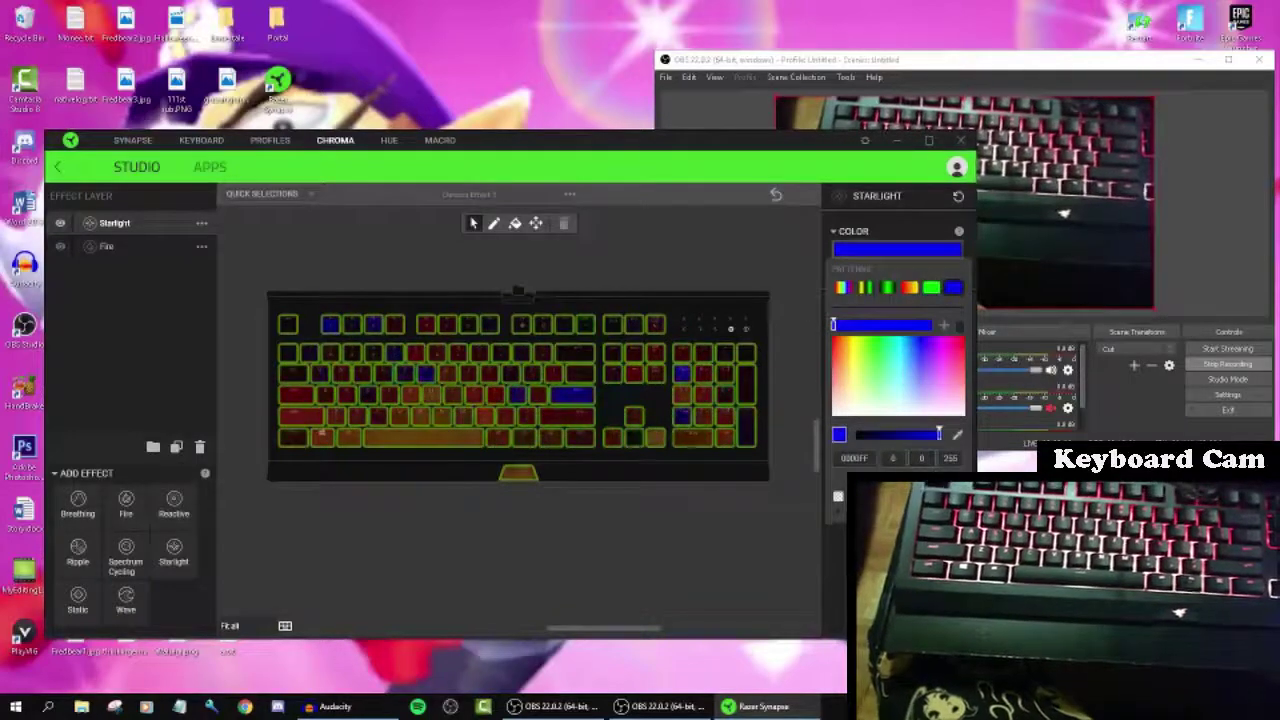
pyautogui.click(838, 496)
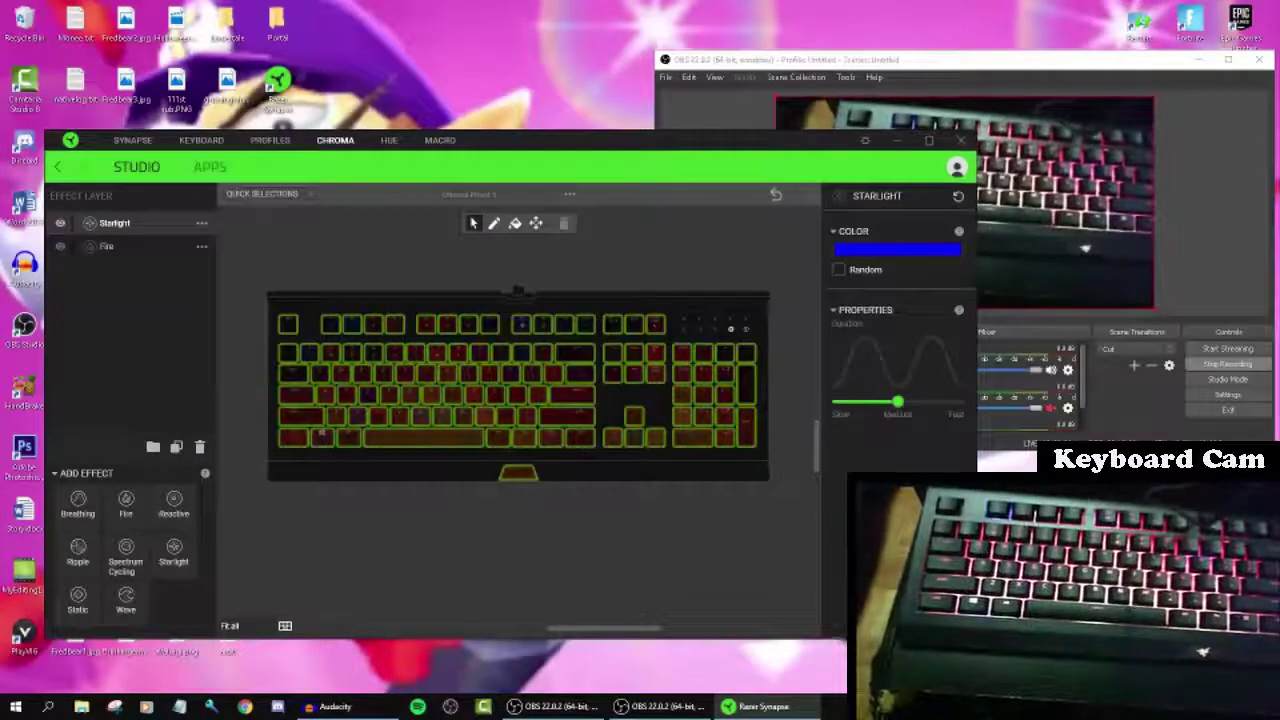
pyautogui.click(745, 561)
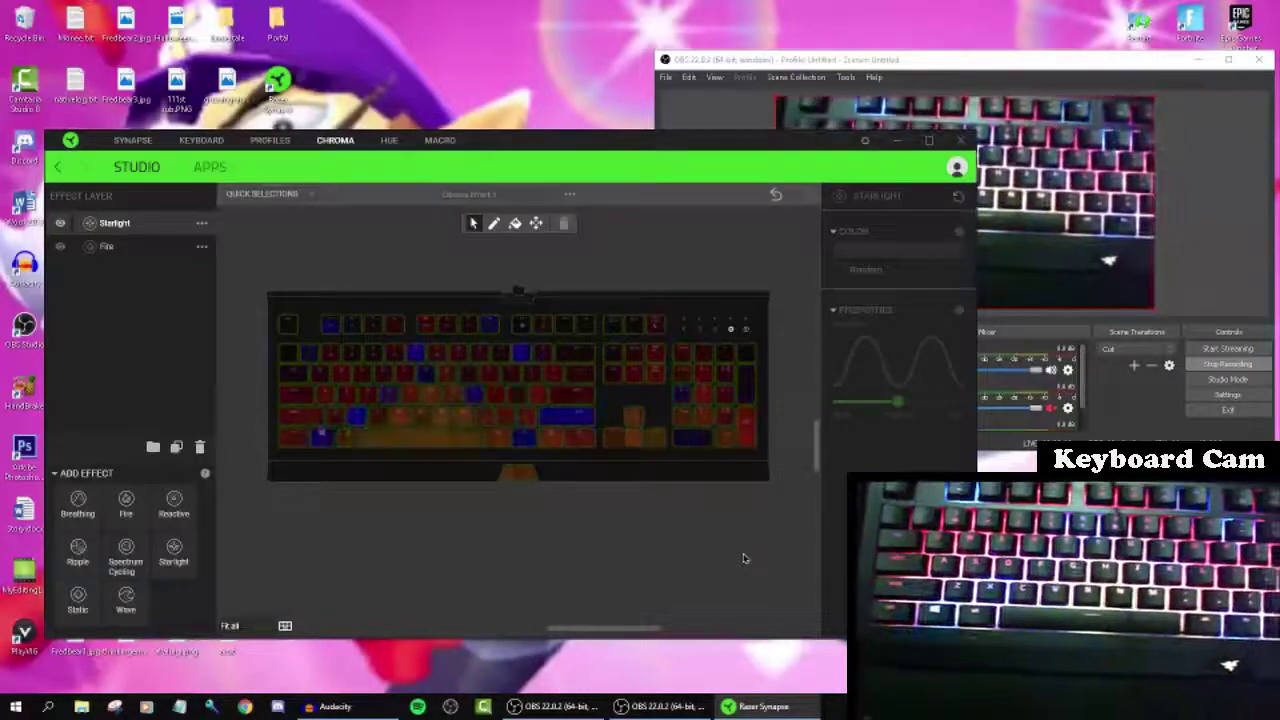
# Delete the Starlight and Fire layers and add a Wave layer in their place
pyautogui.click(201, 223)
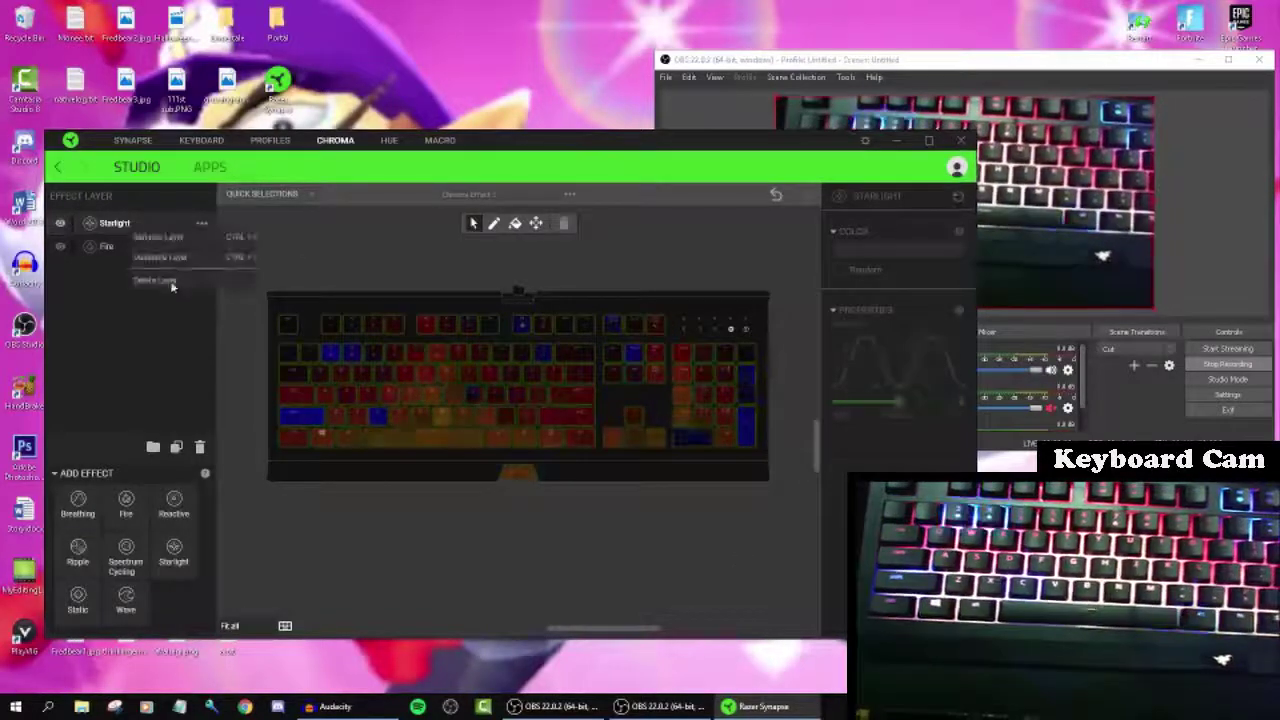
pyautogui.click(155, 281)
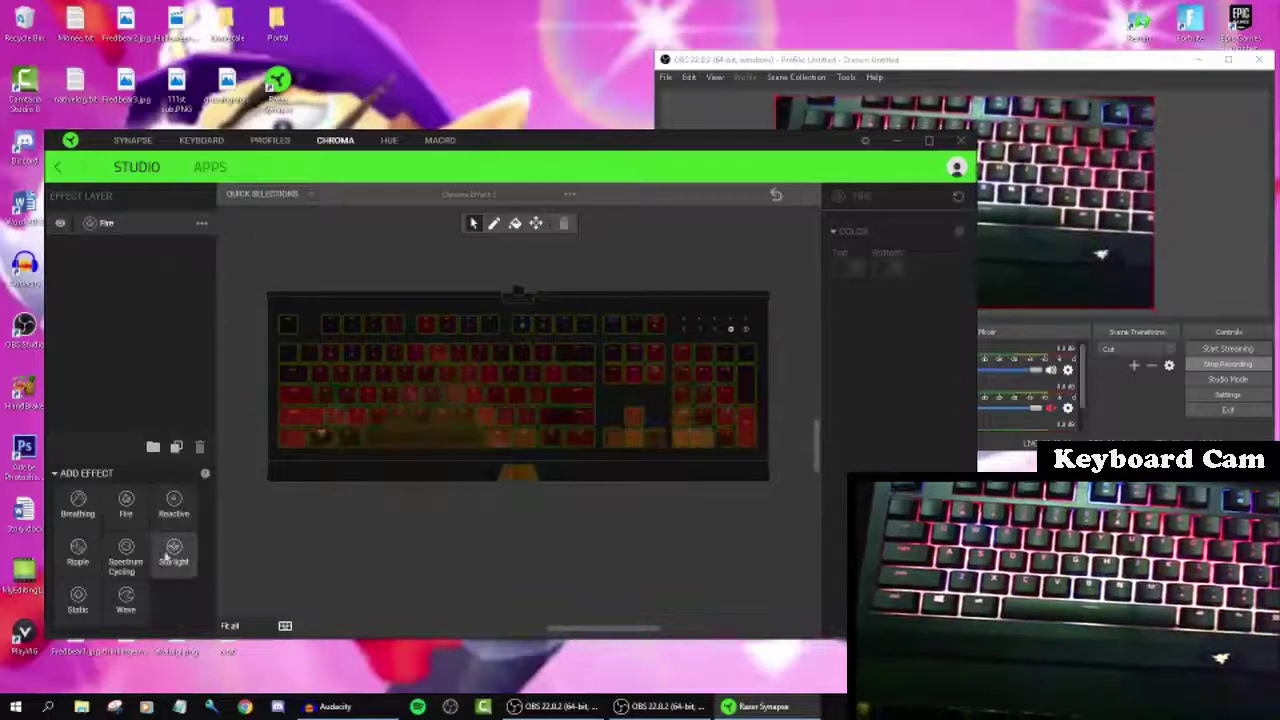
pyautogui.click(125, 598)
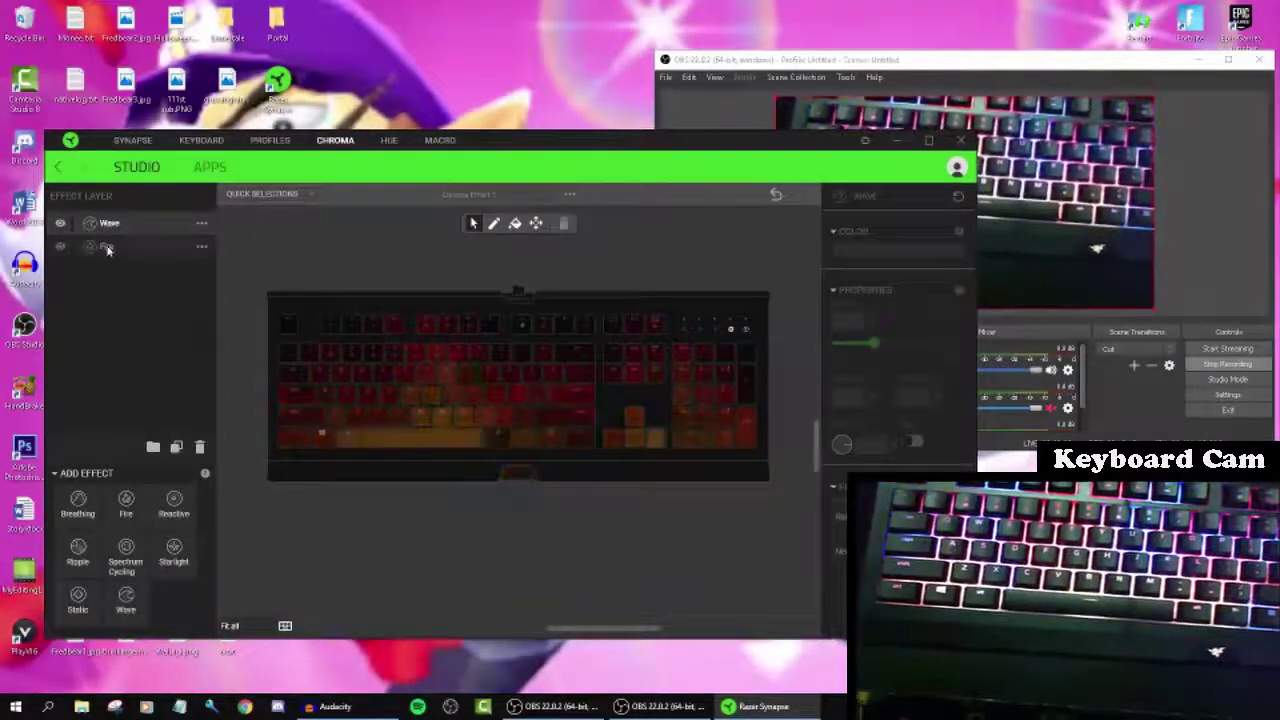
pyautogui.click(201, 246)
pyautogui.click(168, 318)
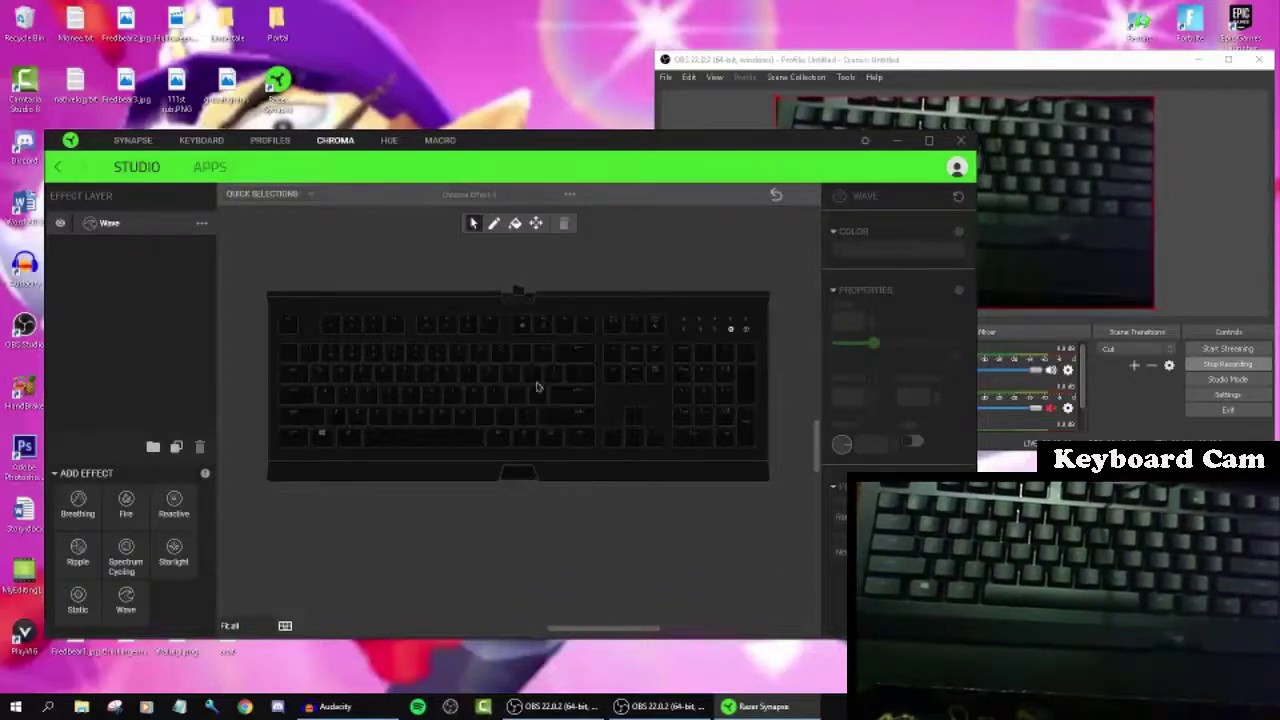
# Select every key and give the Wave the rainbow colour preset
pyautogui.moveTo(245, 296); pyautogui.dragTo(773, 540)
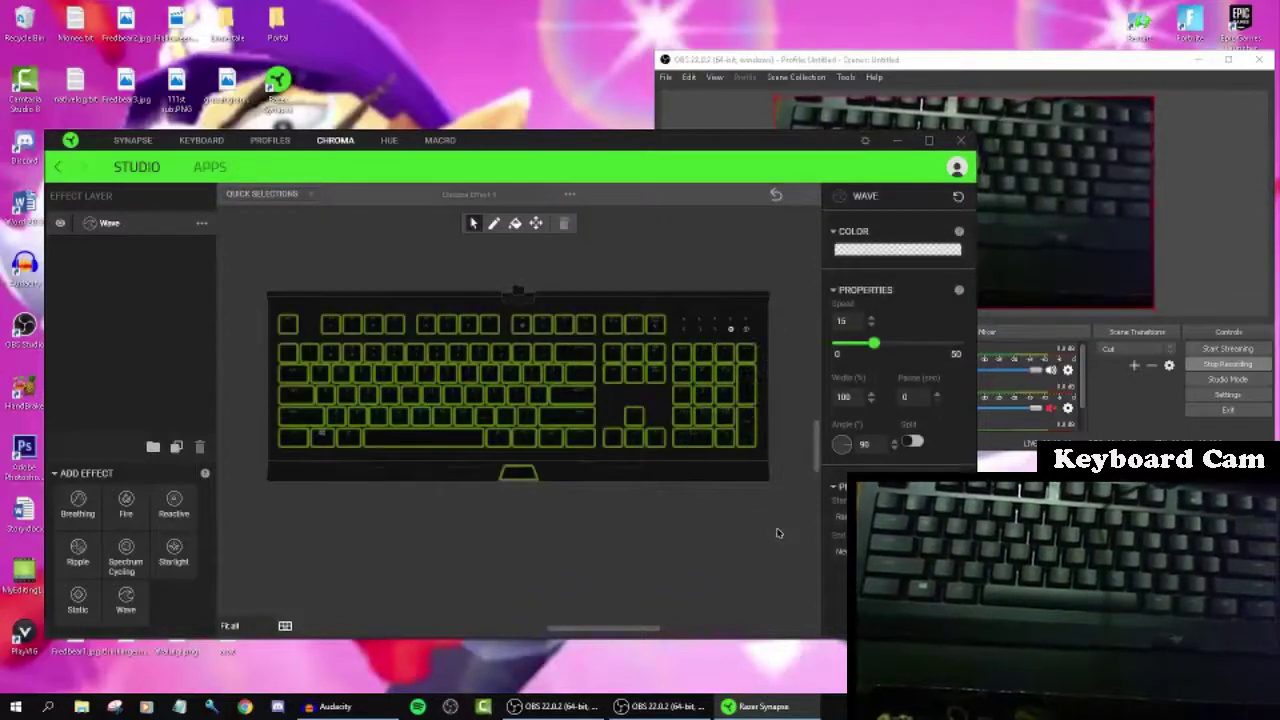
pyautogui.click(845, 249)
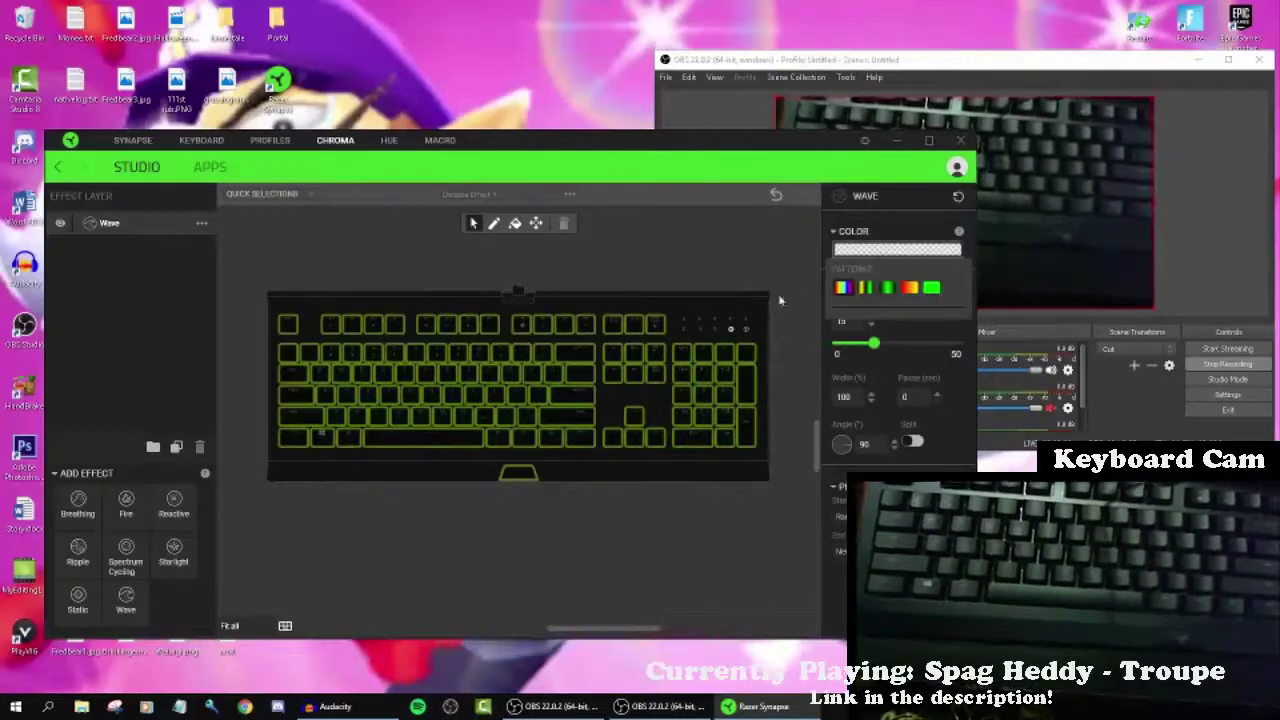
pyautogui.click(844, 288)
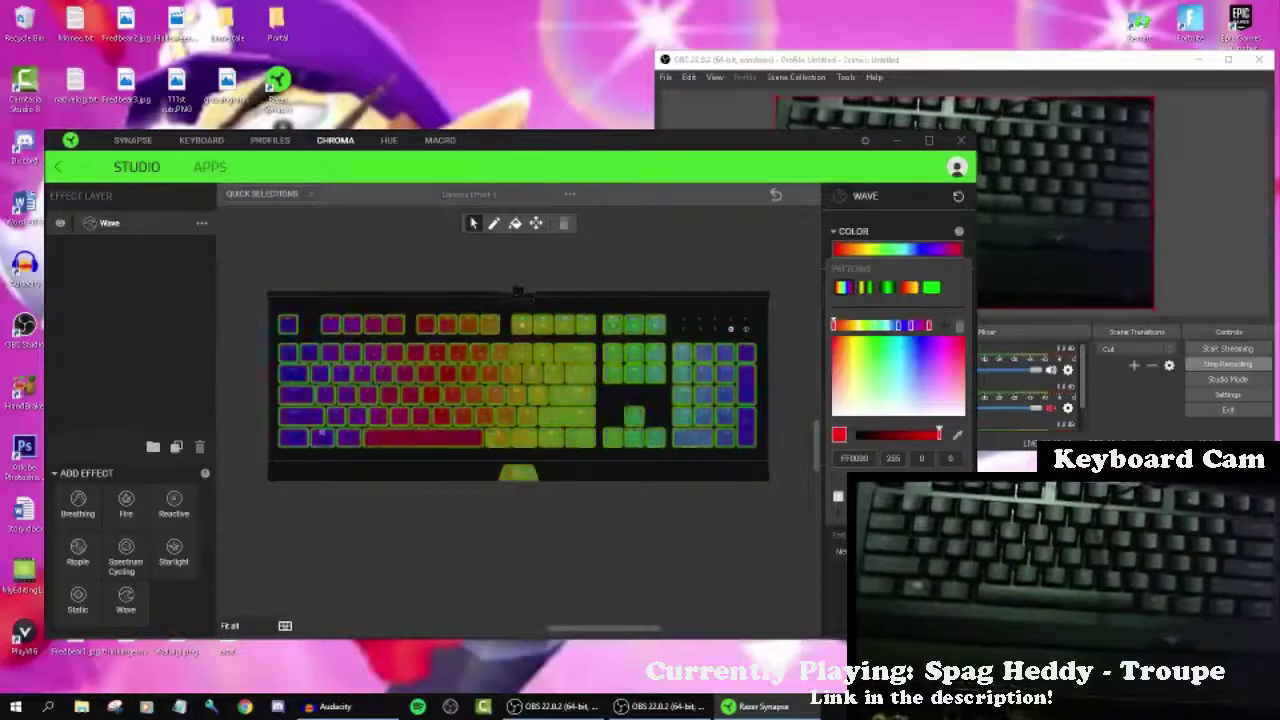
pyautogui.click(883, 372)
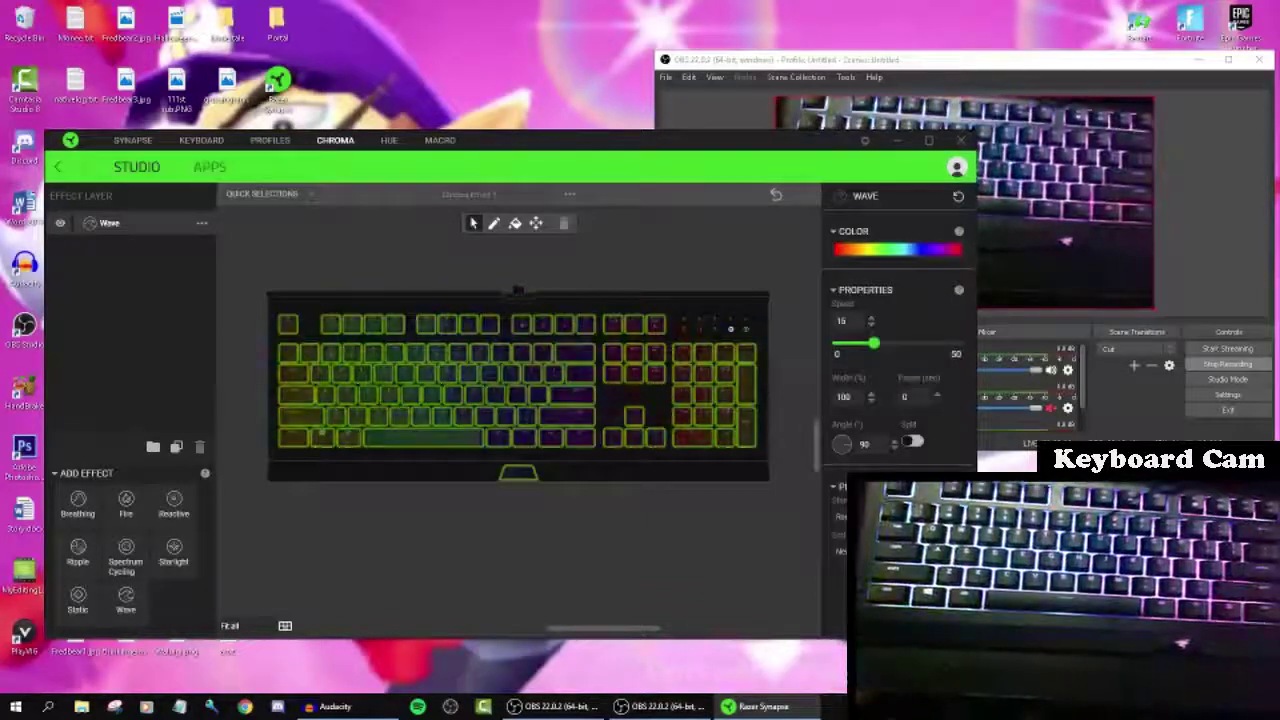
# Lower the Wave speed slider from 50 to 10
pyautogui.moveTo(873, 343); pyautogui.dragTo(864, 347)
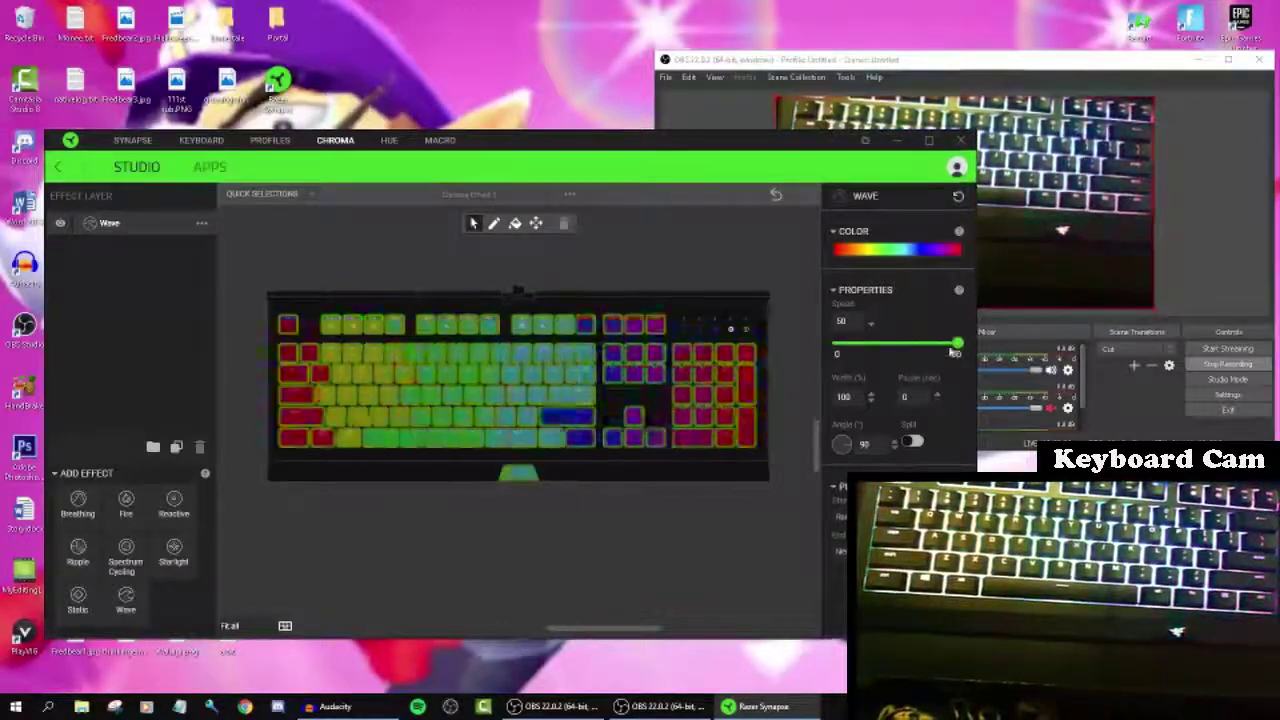
pyautogui.moveTo(955, 350); pyautogui.dragTo(820, 355)
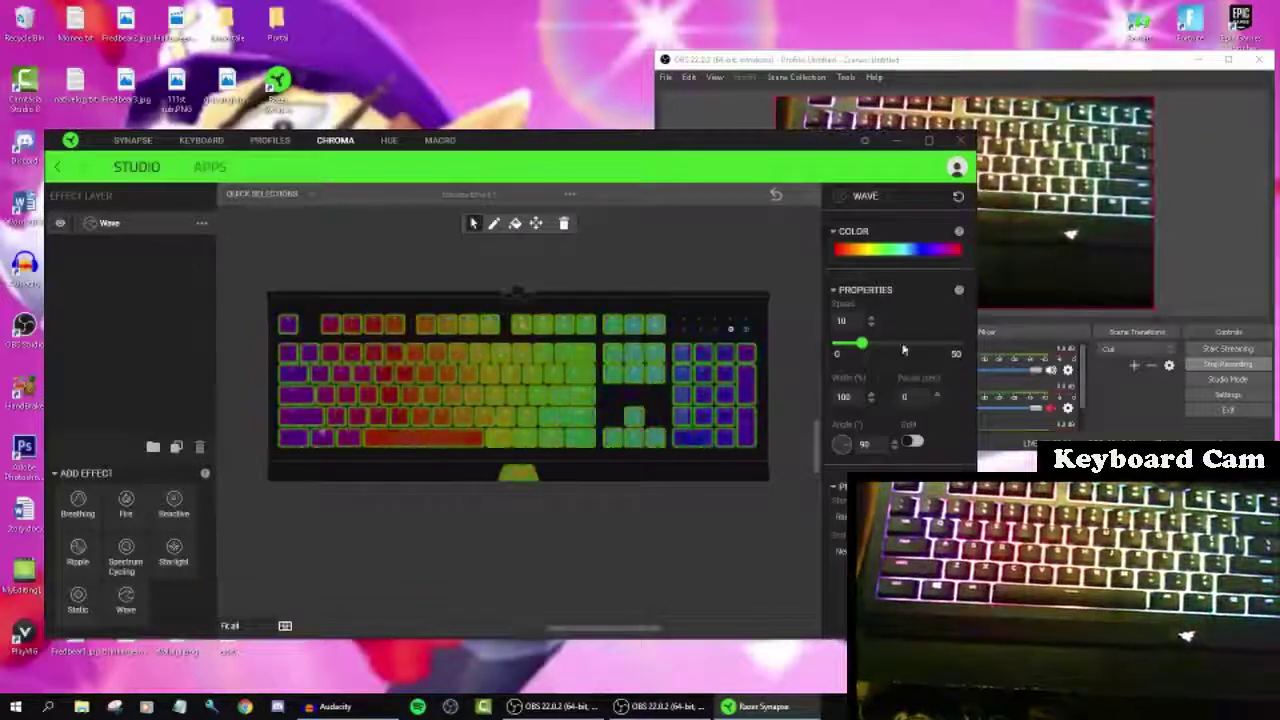
pyautogui.moveTo(902, 349); pyautogui.dragTo(957, 344)
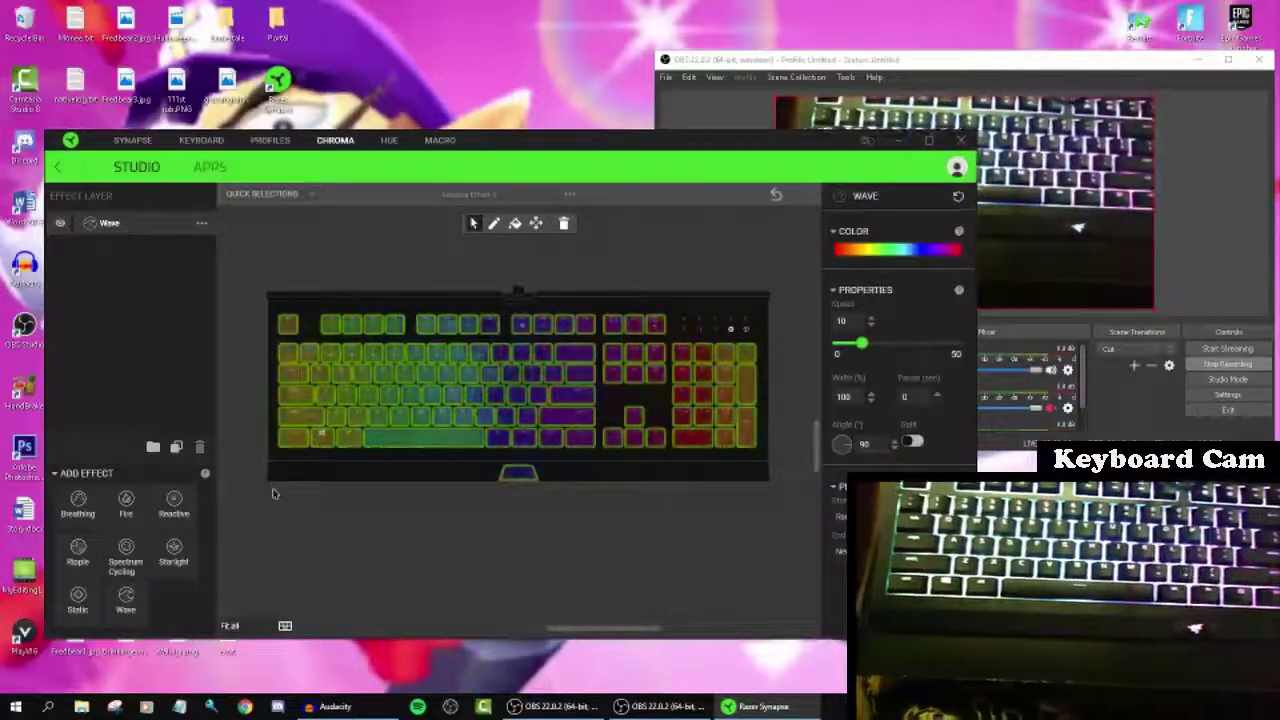
pyautogui.click(188, 513)
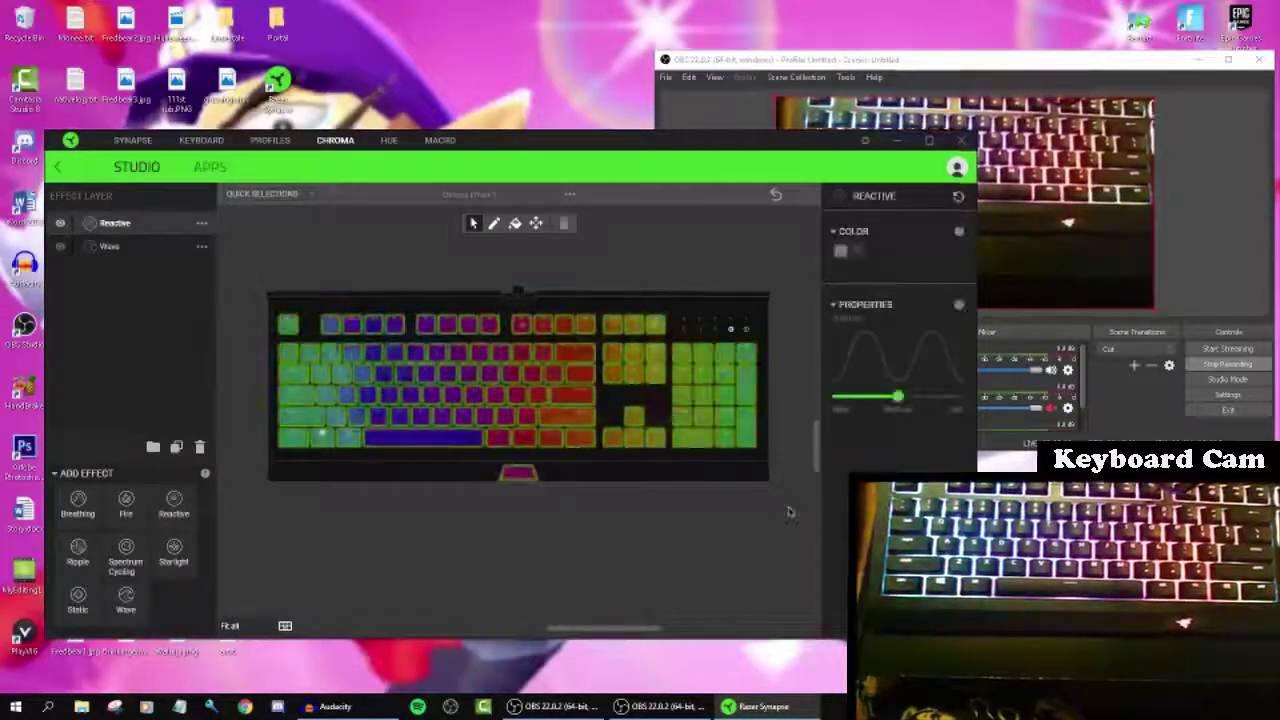
pyautogui.click(842, 250)
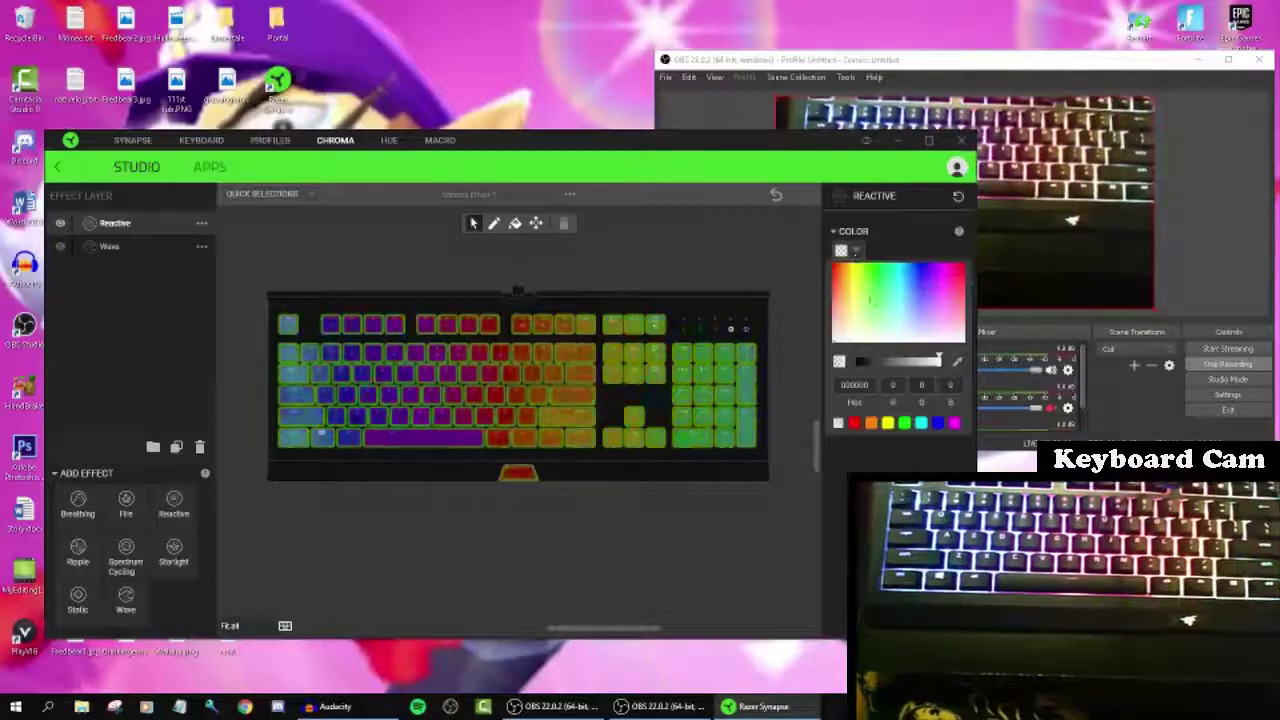
pyautogui.click(851, 334)
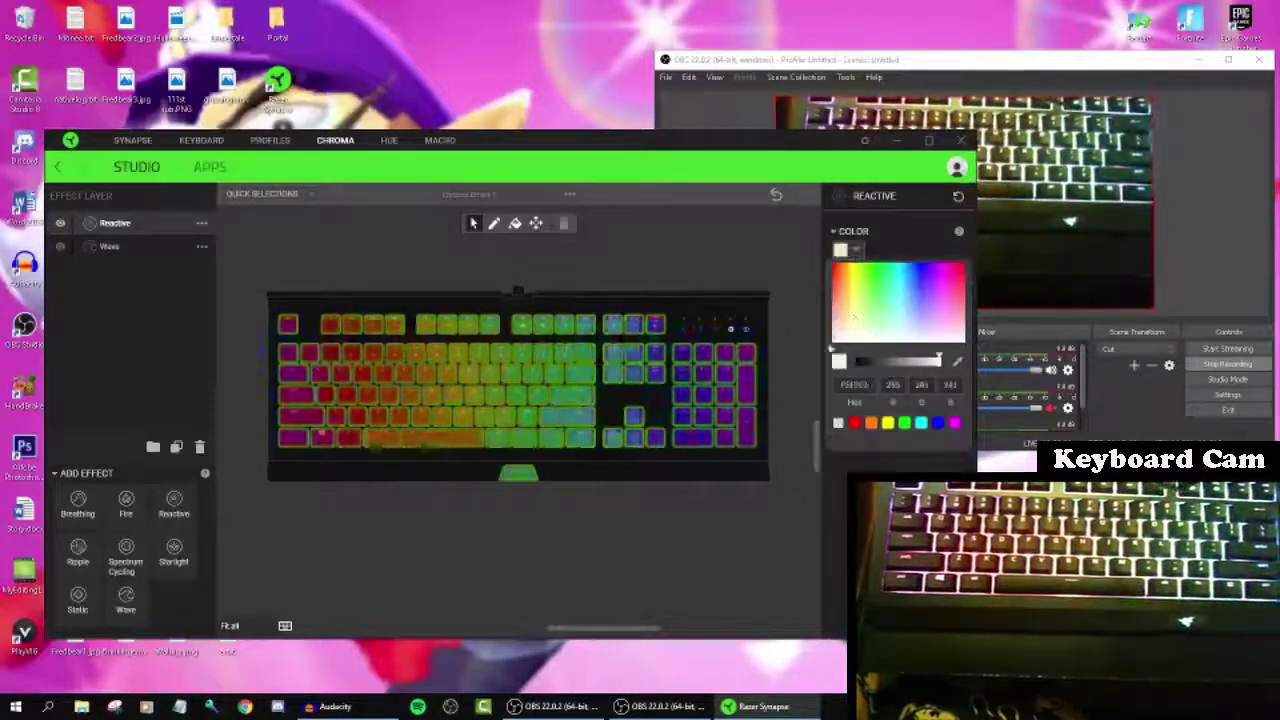
pyautogui.click(815, 380)
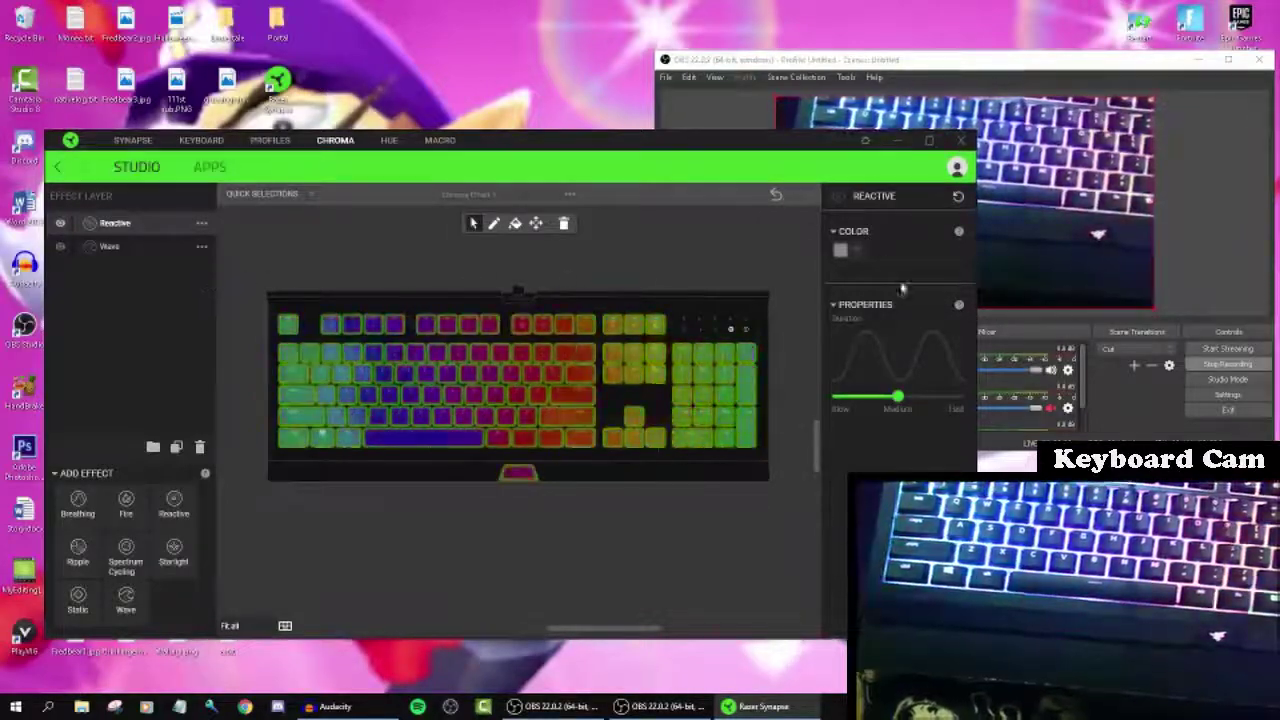
pyautogui.moveTo(897, 397)
pyautogui.mouseDown()
pyautogui.moveTo(968, 399)
pyautogui.moveTo(838, 400)
pyautogui.moveTo(897, 397)
pyautogui.mouseUp()
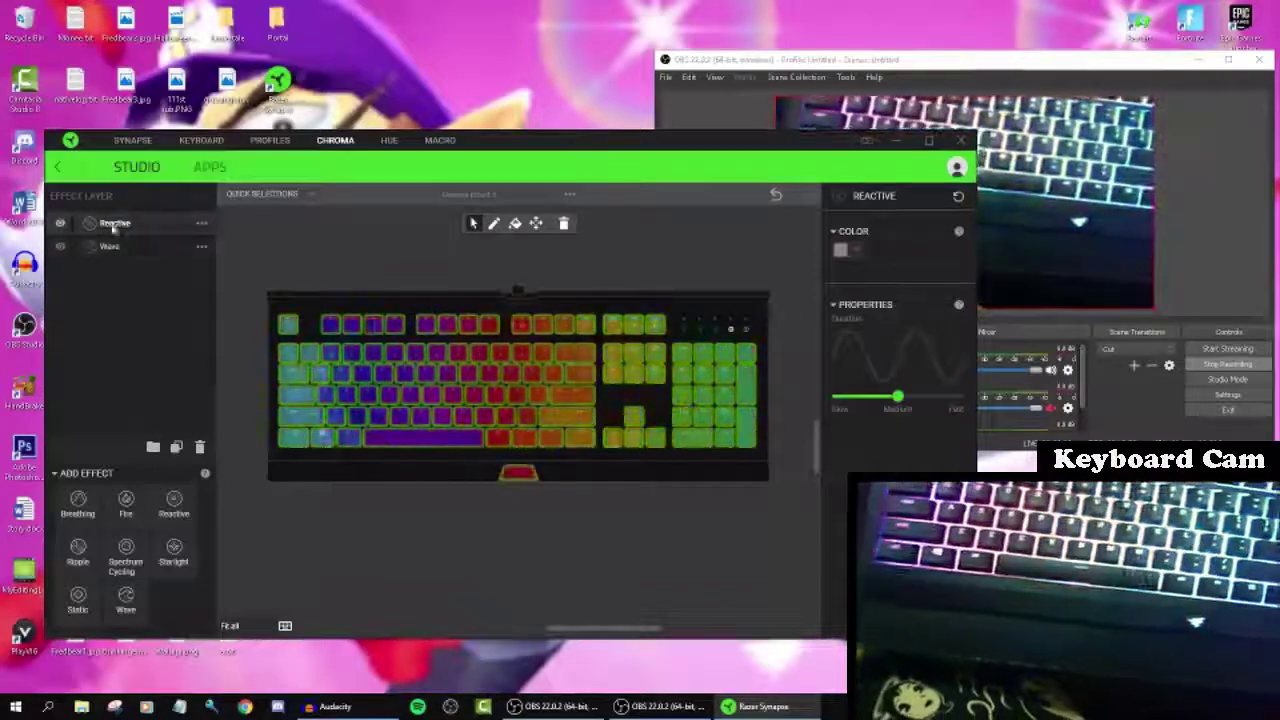
pyautogui.click(199, 447)
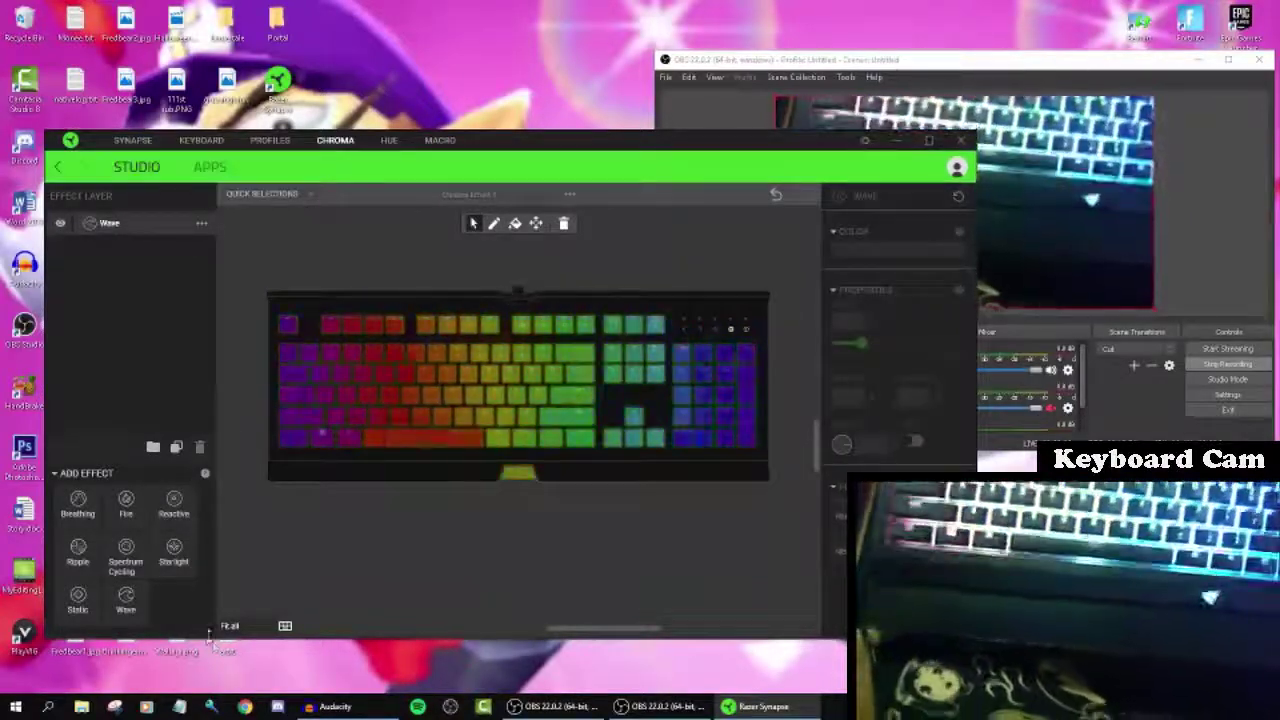
# Add a Ripple layer above the Wave, try a white colour, and test ripples with G presses
pyautogui.click(80, 555)
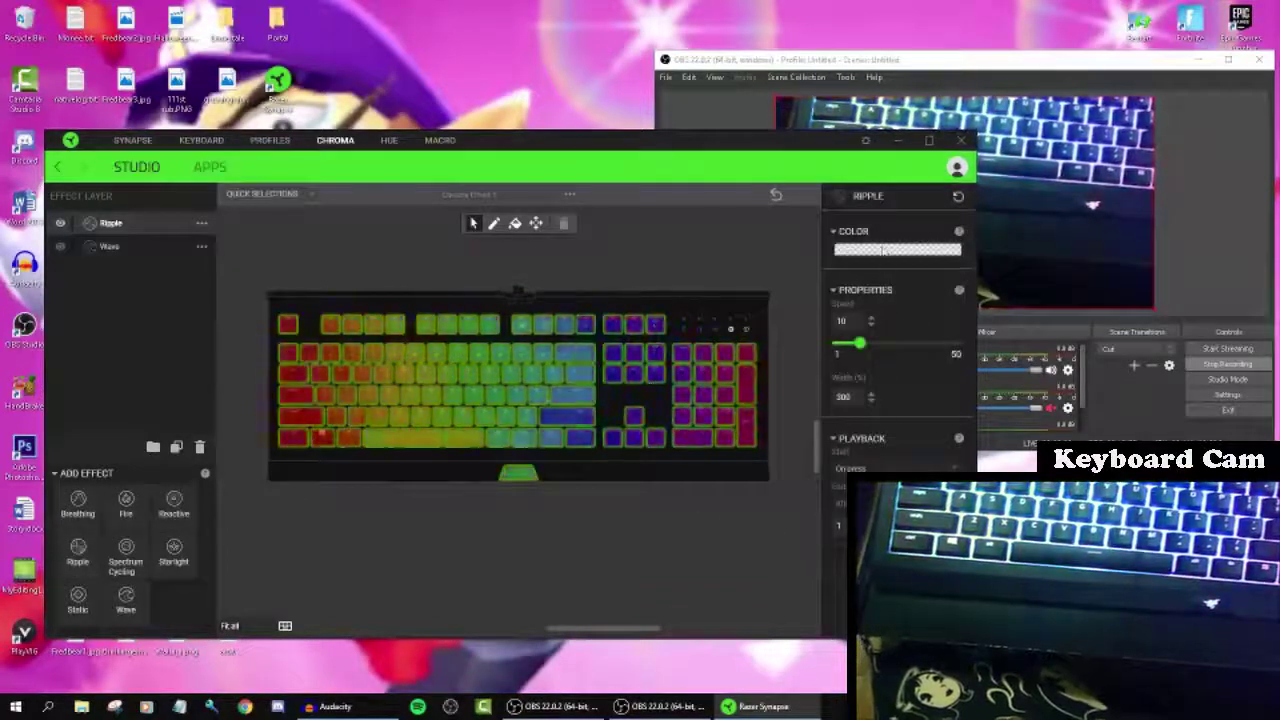
pyautogui.click(882, 250)
pyautogui.click(930, 289)
pyautogui.click(862, 410)
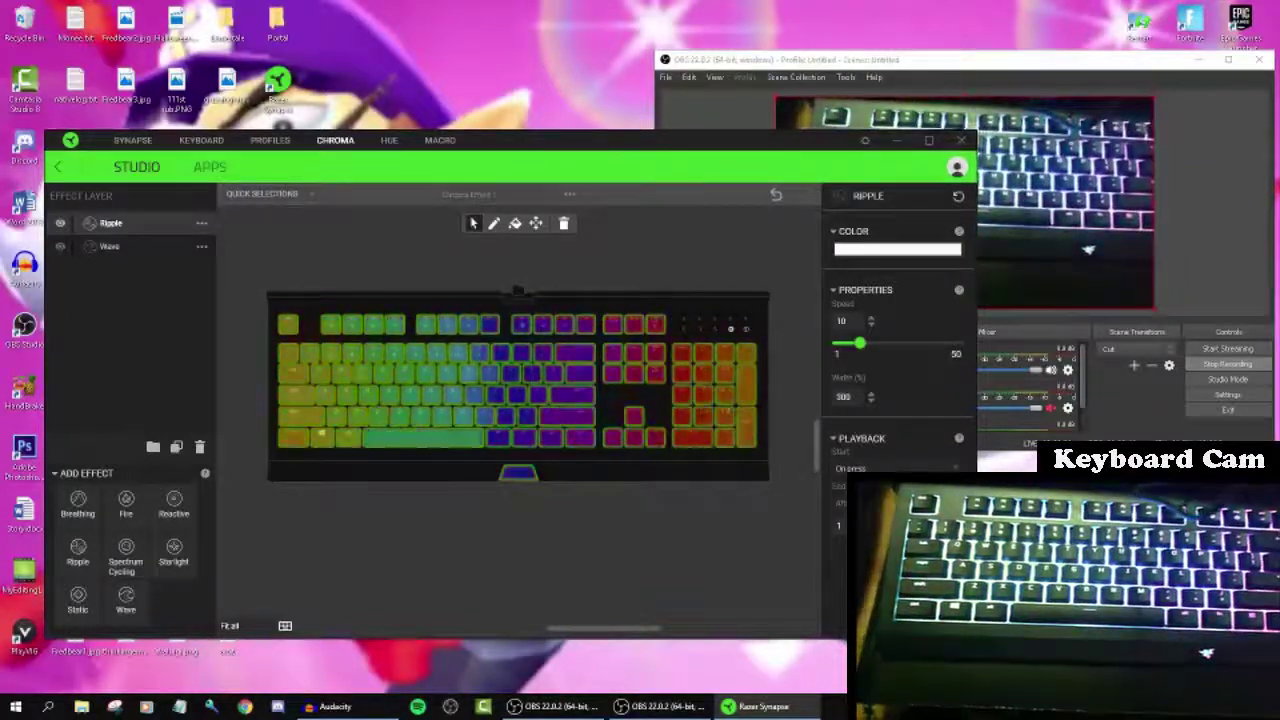
pyautogui.press('g')
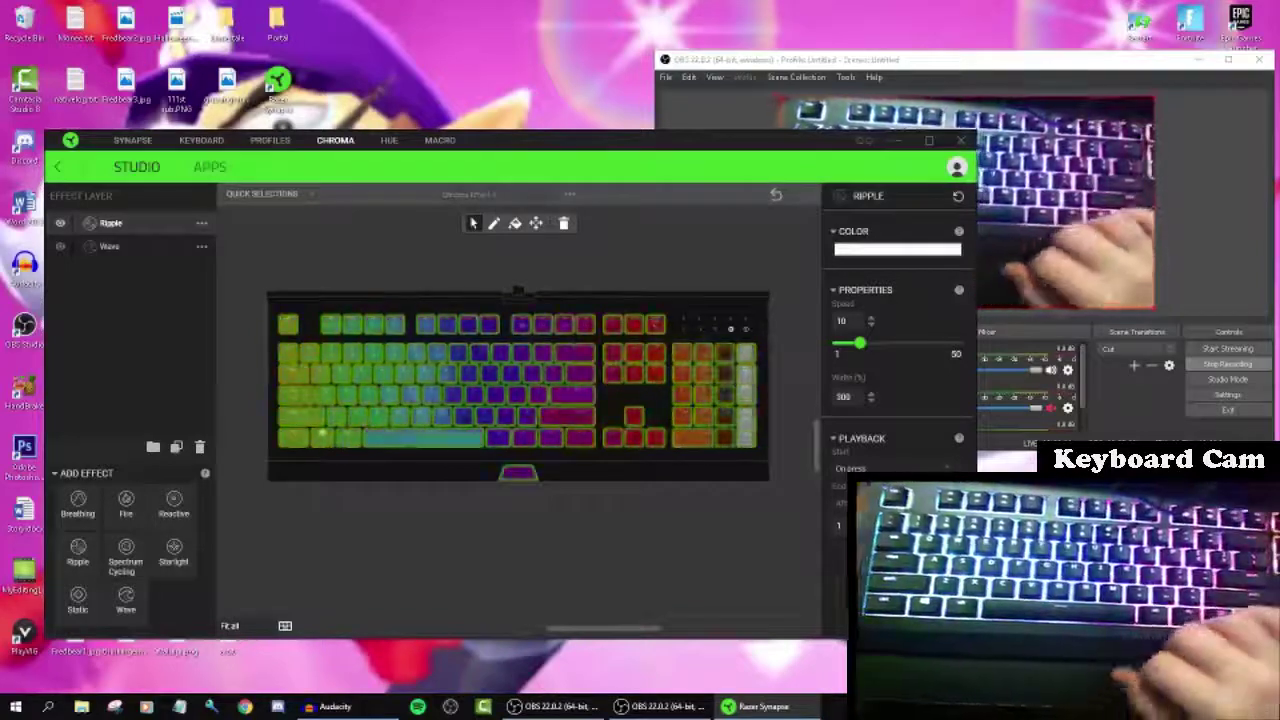
pyautogui.press('g')
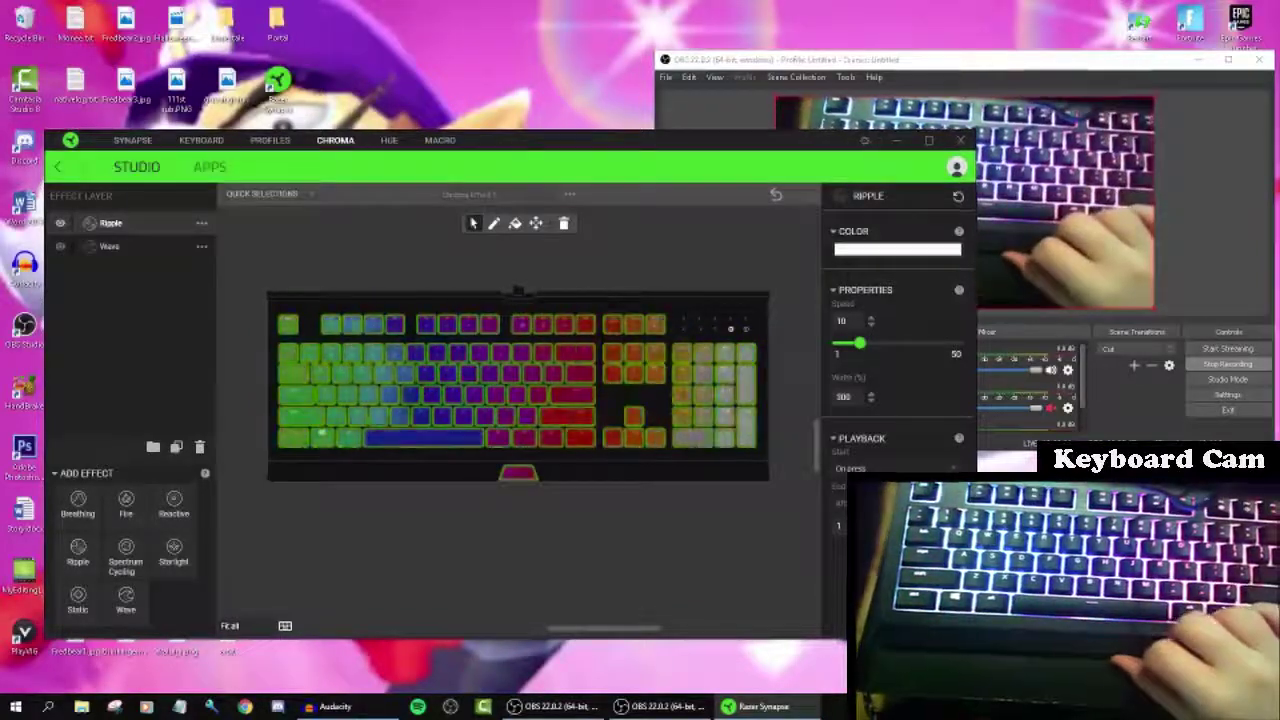
pyautogui.press('g')
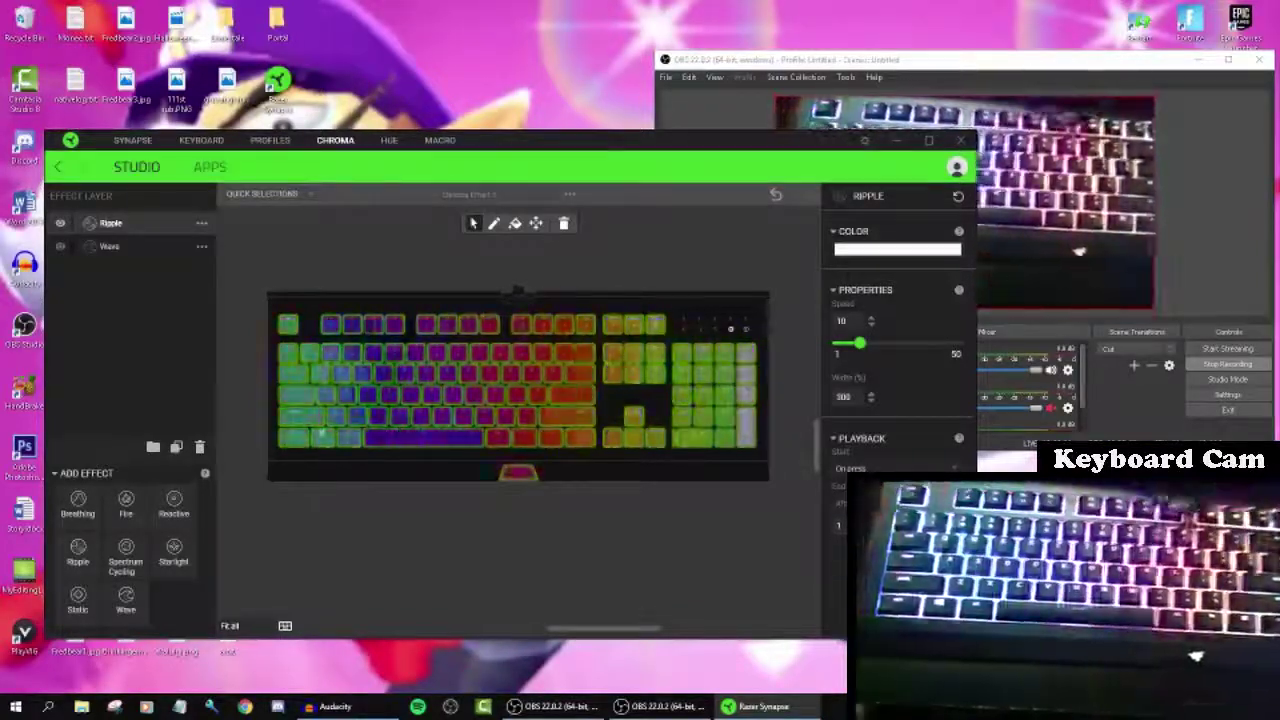
pyautogui.press('g')
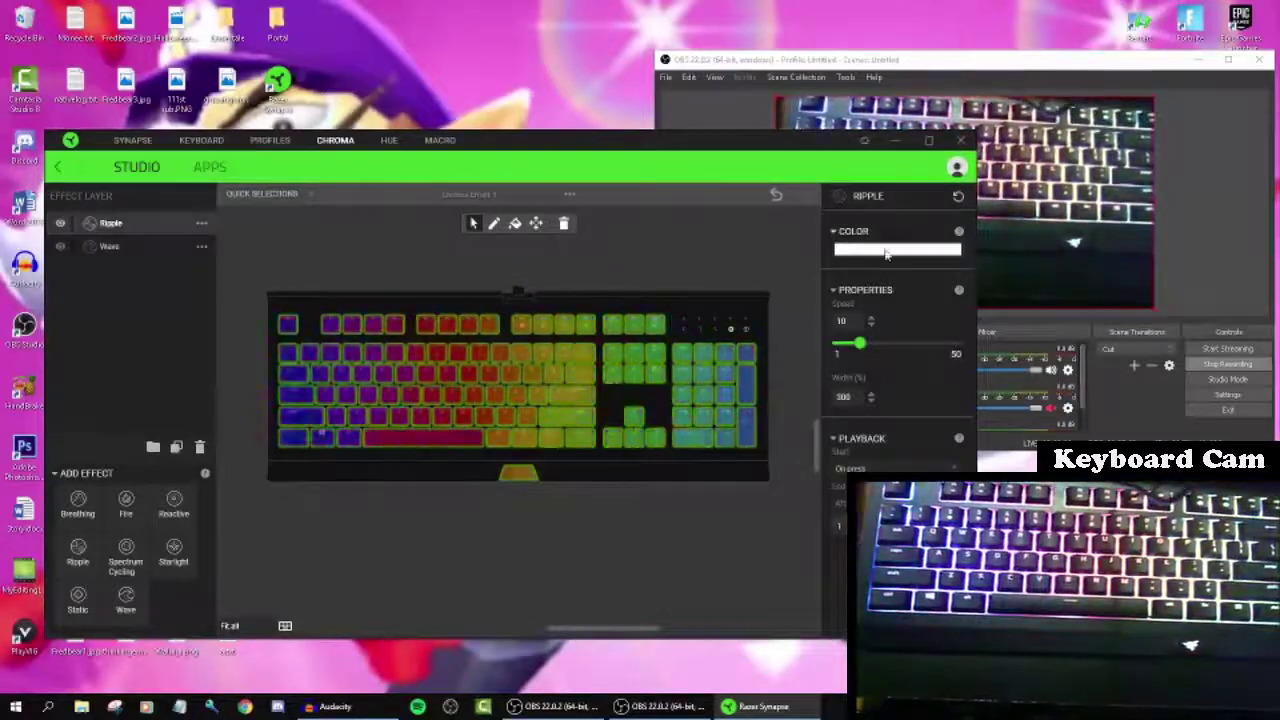
# Change the Ripple colour to blue 3817FF and clear the key selection
pyautogui.click(887, 250)
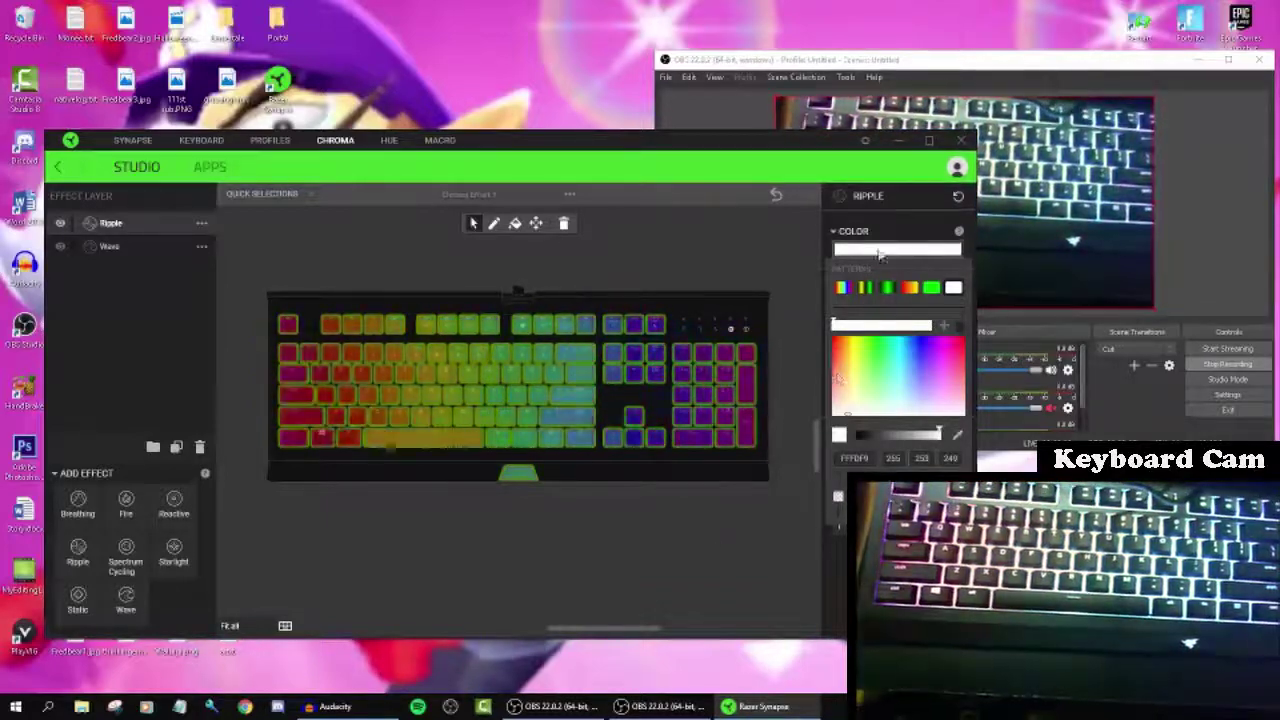
pyautogui.click(716, 567)
pyautogui.click(716, 570)
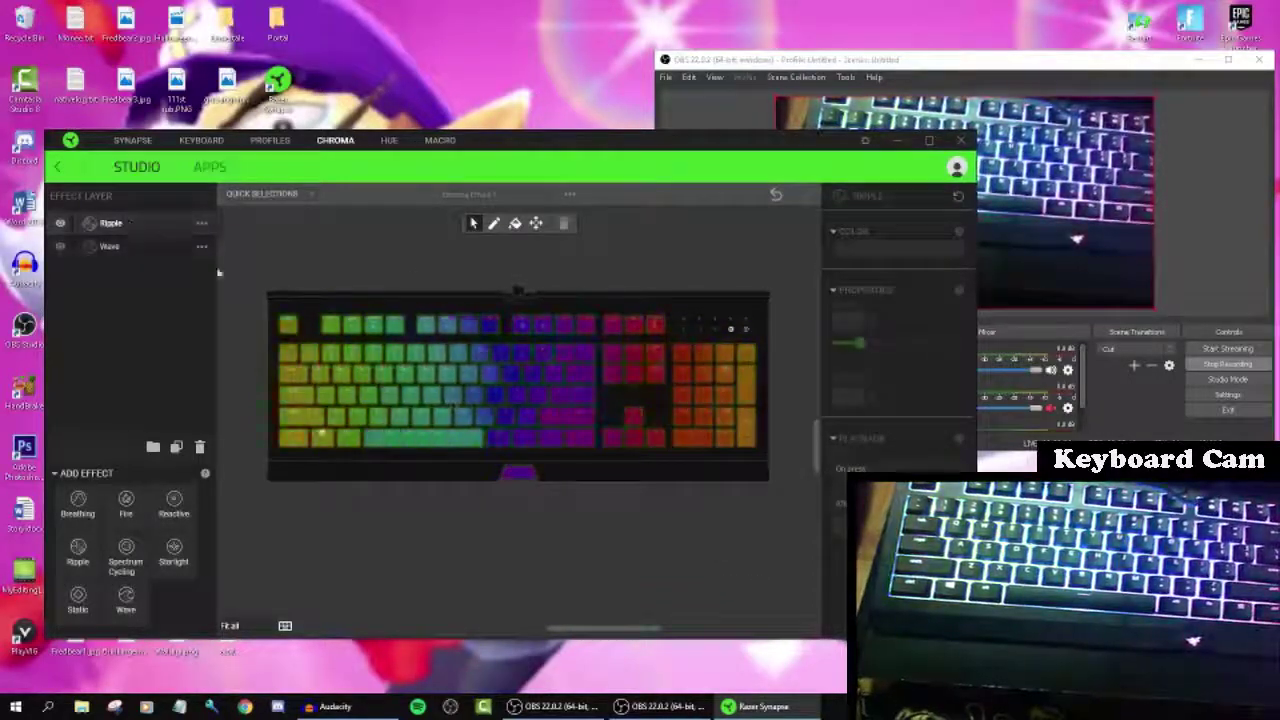
pyautogui.click(452, 395)
pyautogui.click(887, 252)
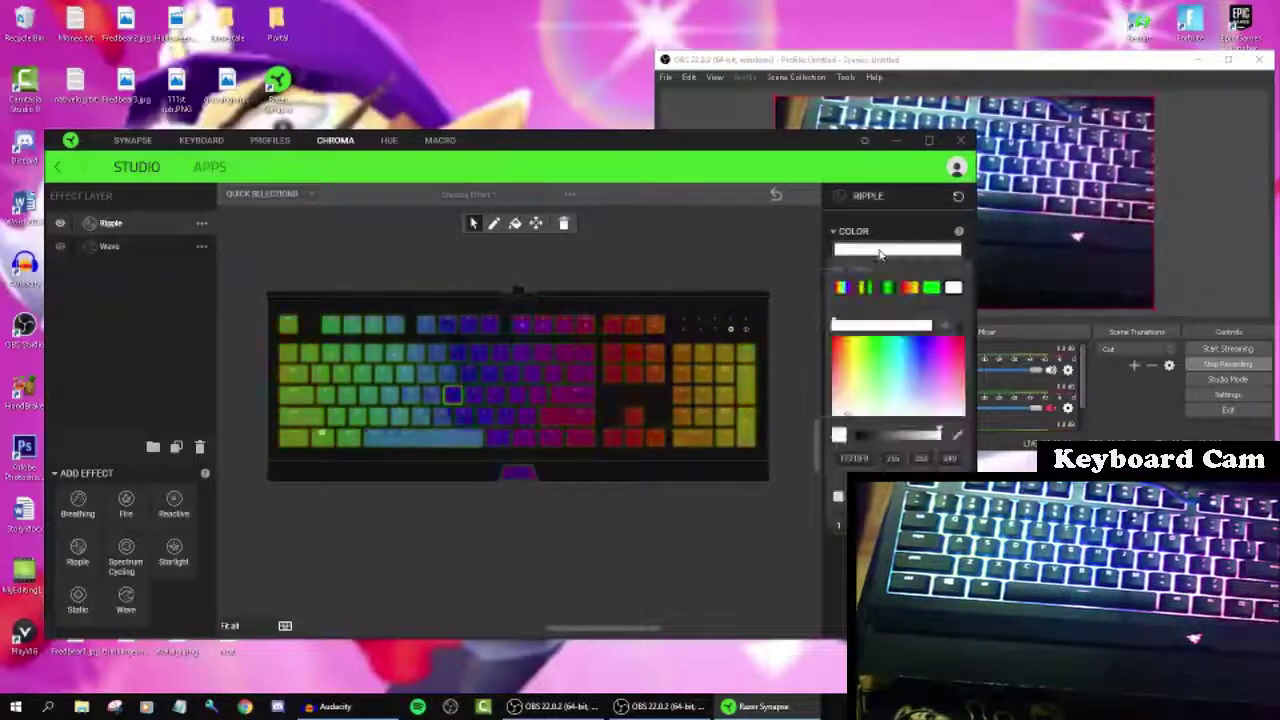
pyautogui.click(925, 347)
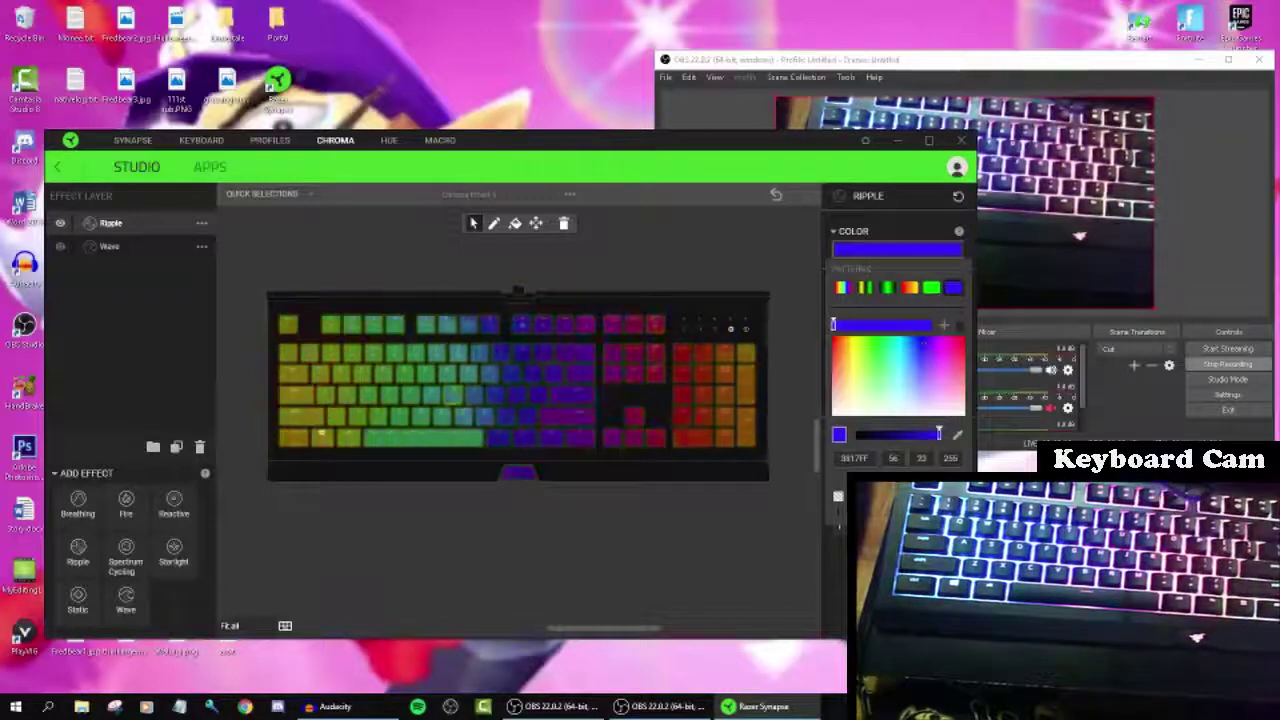
pyautogui.click(321, 432)
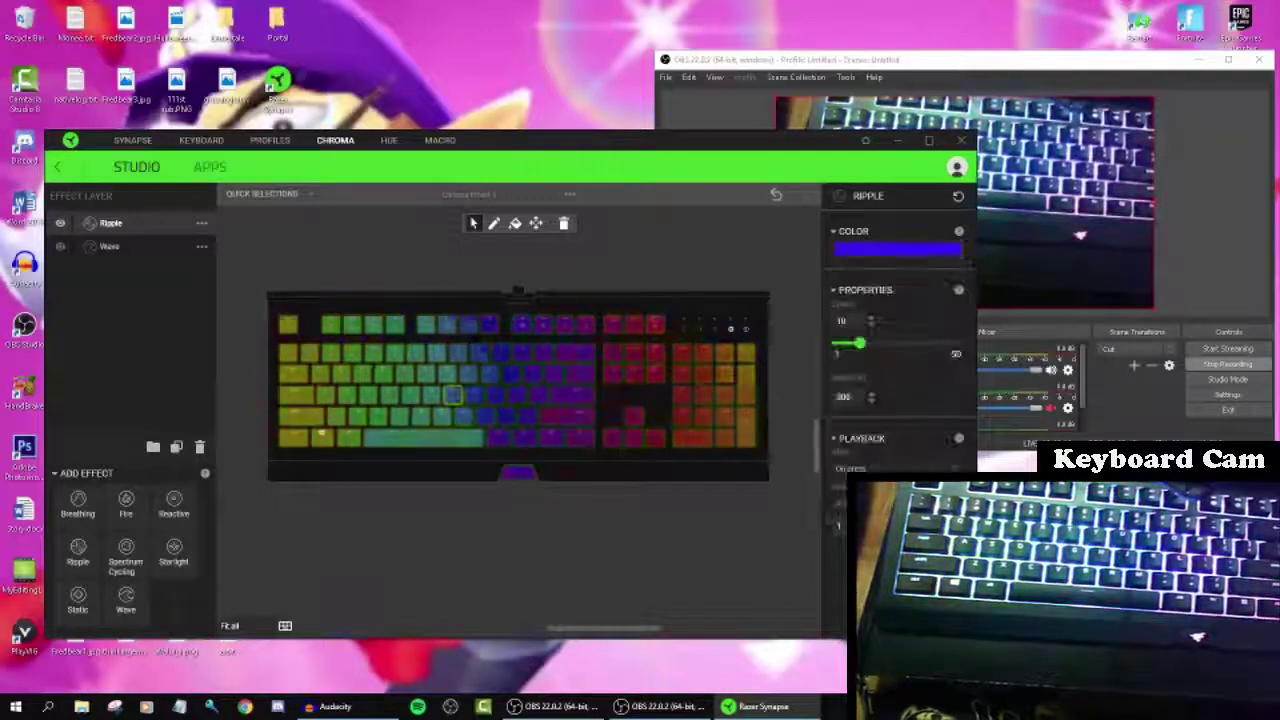
pyautogui.click(632, 569)
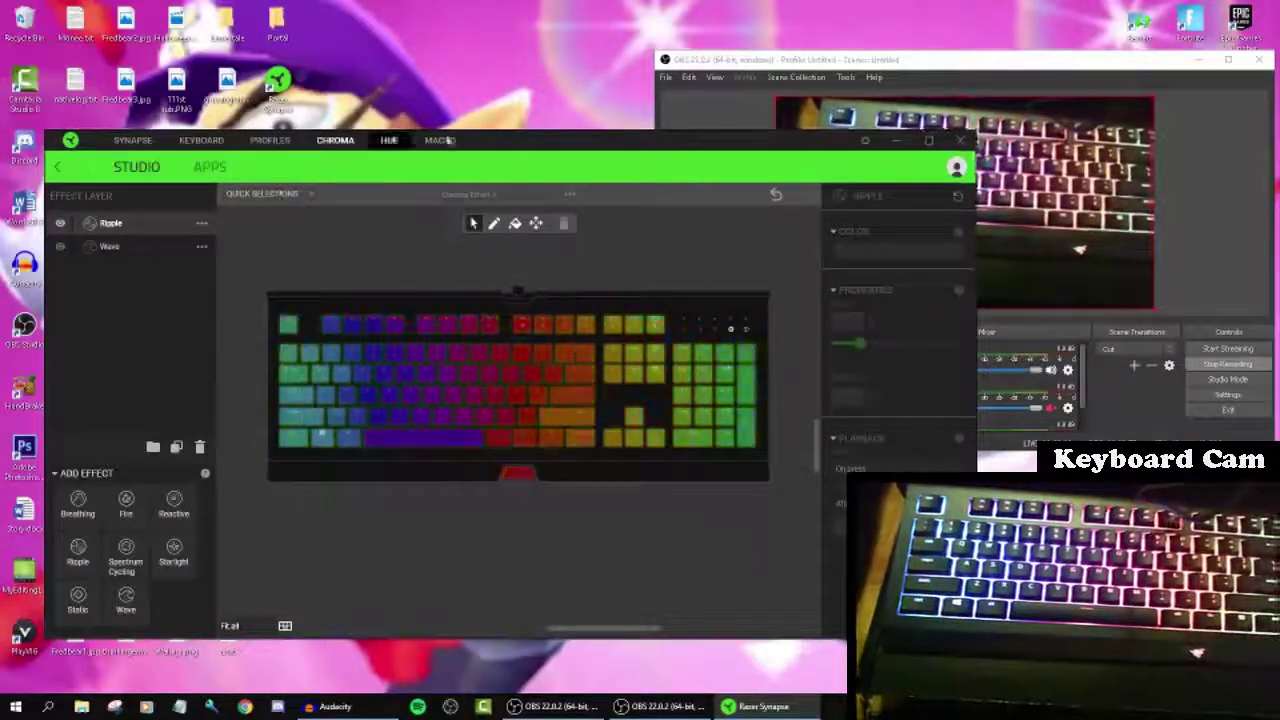
# Switch to the HUE tab to view the Hue integration page
pyautogui.click(390, 141)
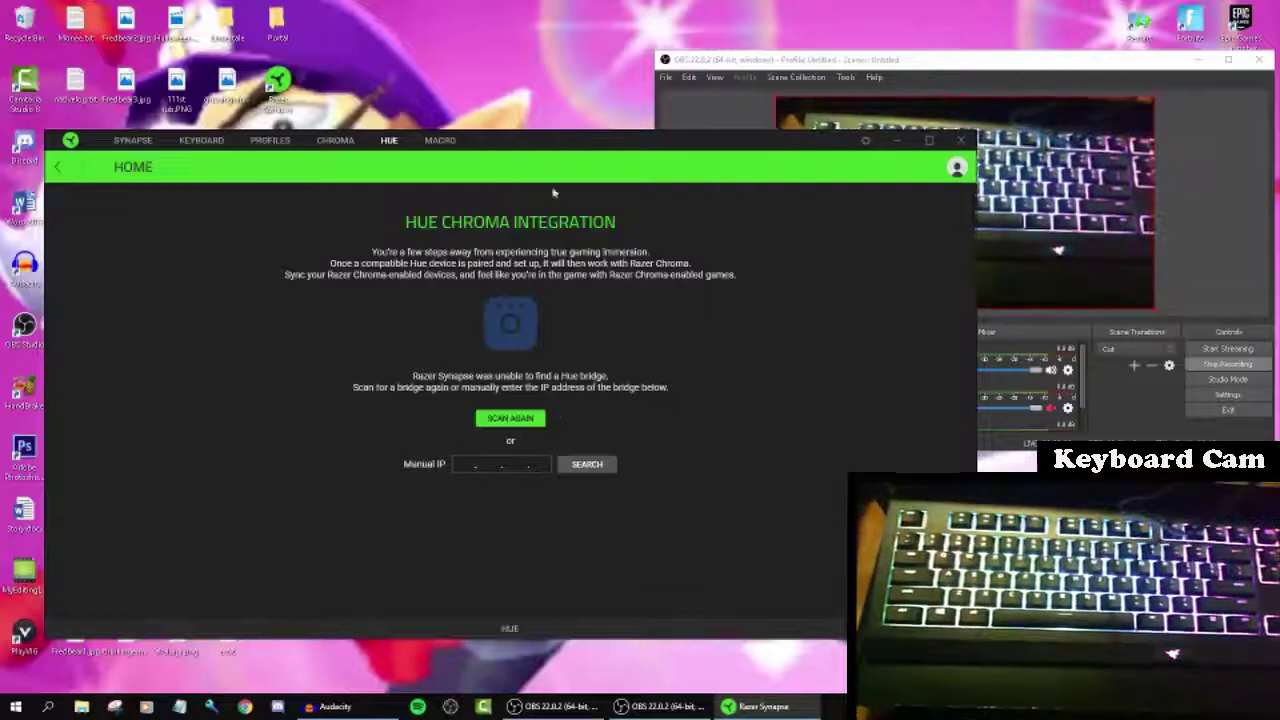
# Go to the MACRO tab and create Macro 1 with the + button
pyautogui.click(443, 141)
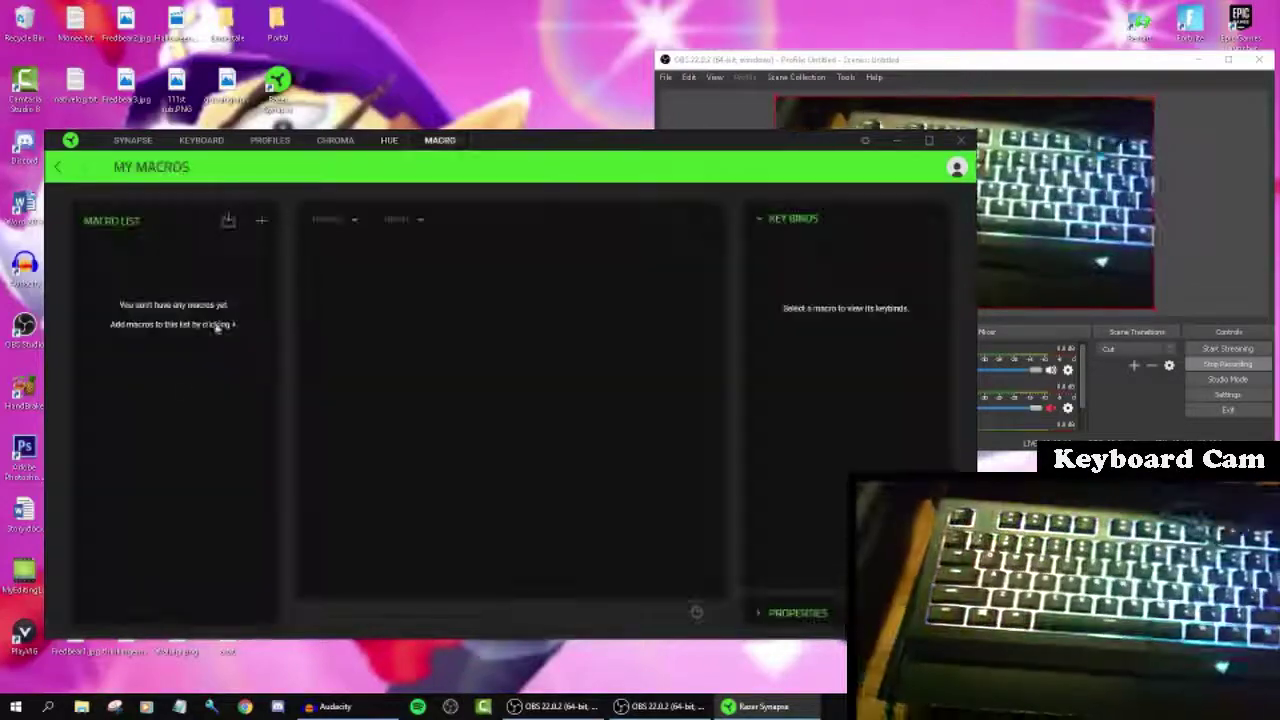
pyautogui.click(262, 222)
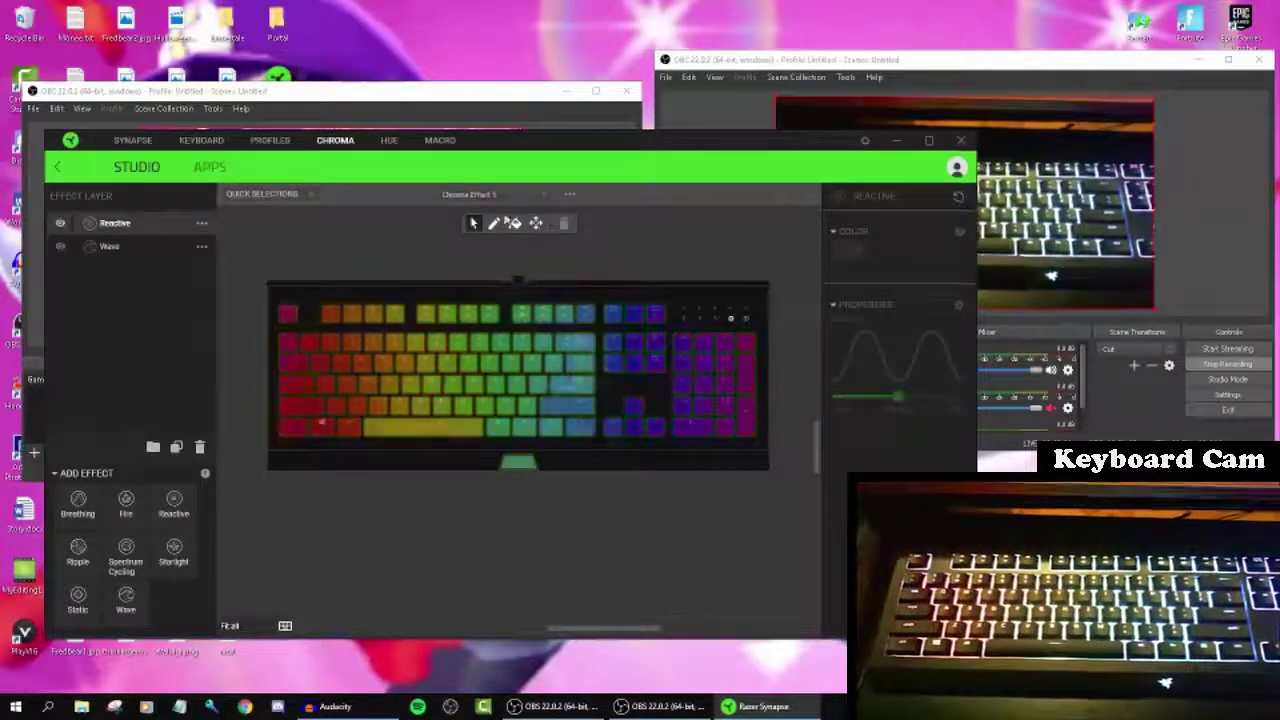
# Load Chroma Effect 2 and test its reactive lighting with keys F, U, B, Q, G, Y, D
pyautogui.click(534, 198)
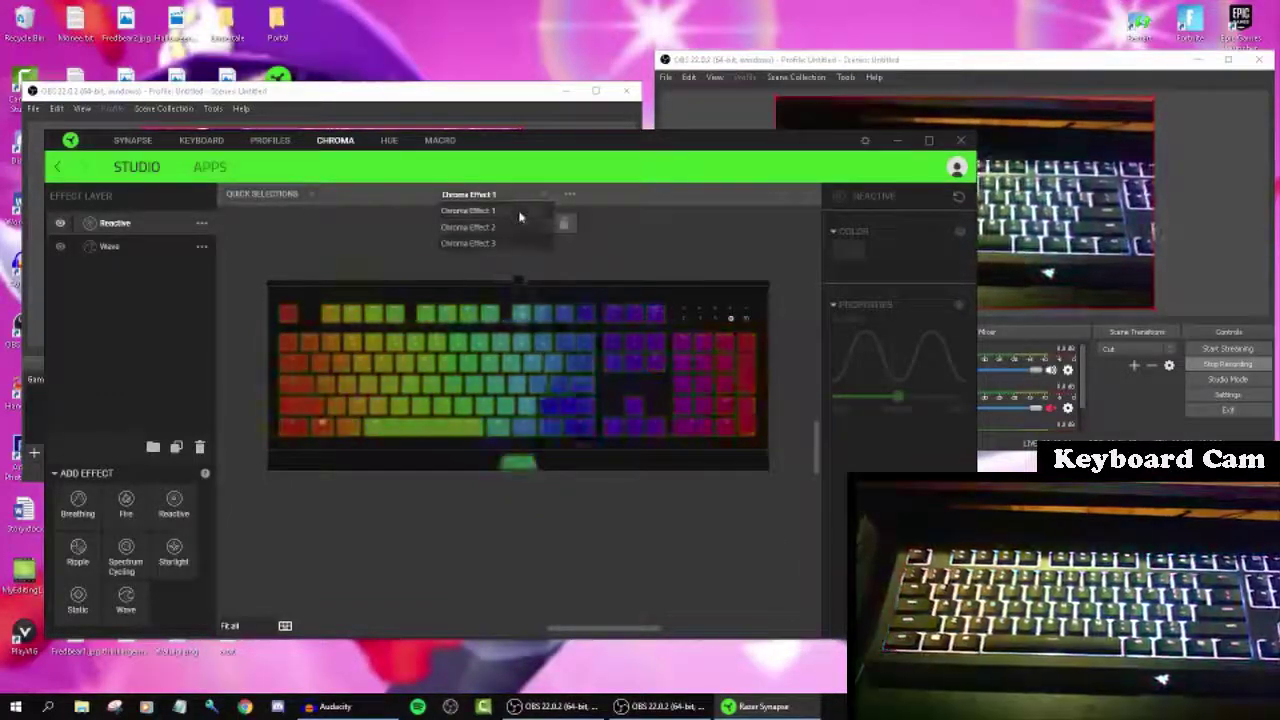
pyautogui.click(523, 214)
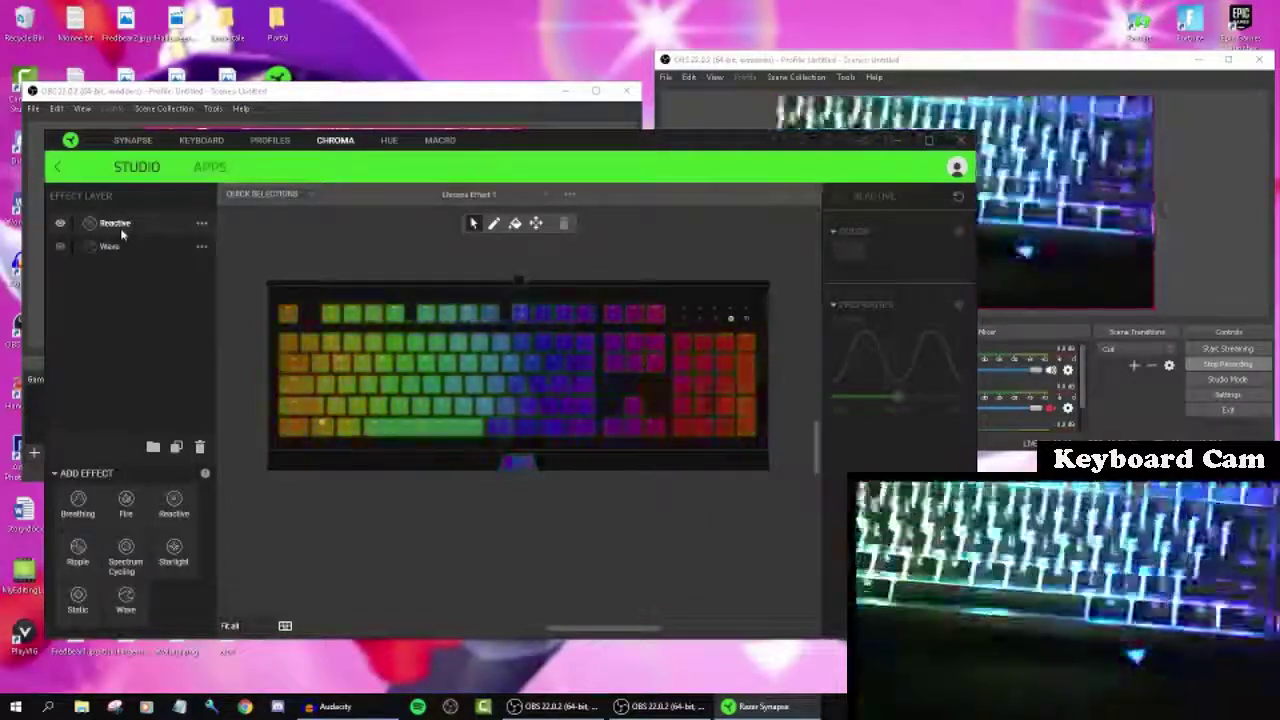
pyautogui.click(120, 228)
pyautogui.click(488, 196)
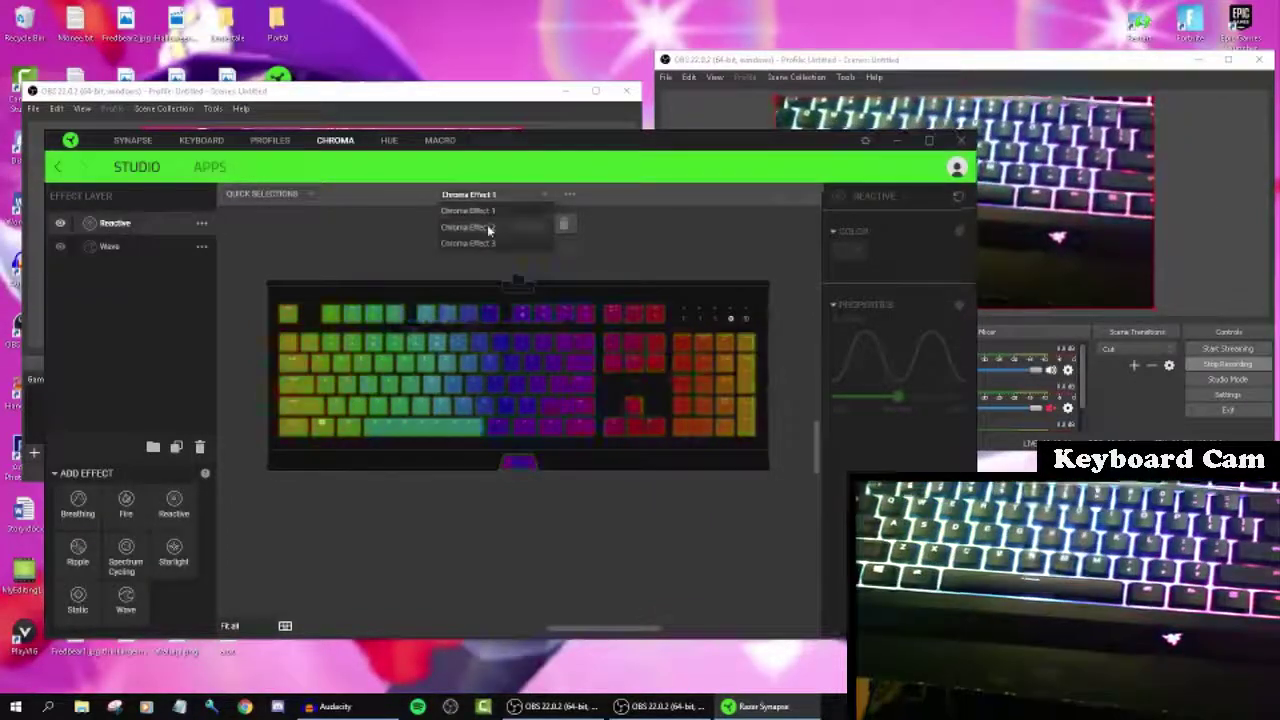
pyautogui.click(488, 227)
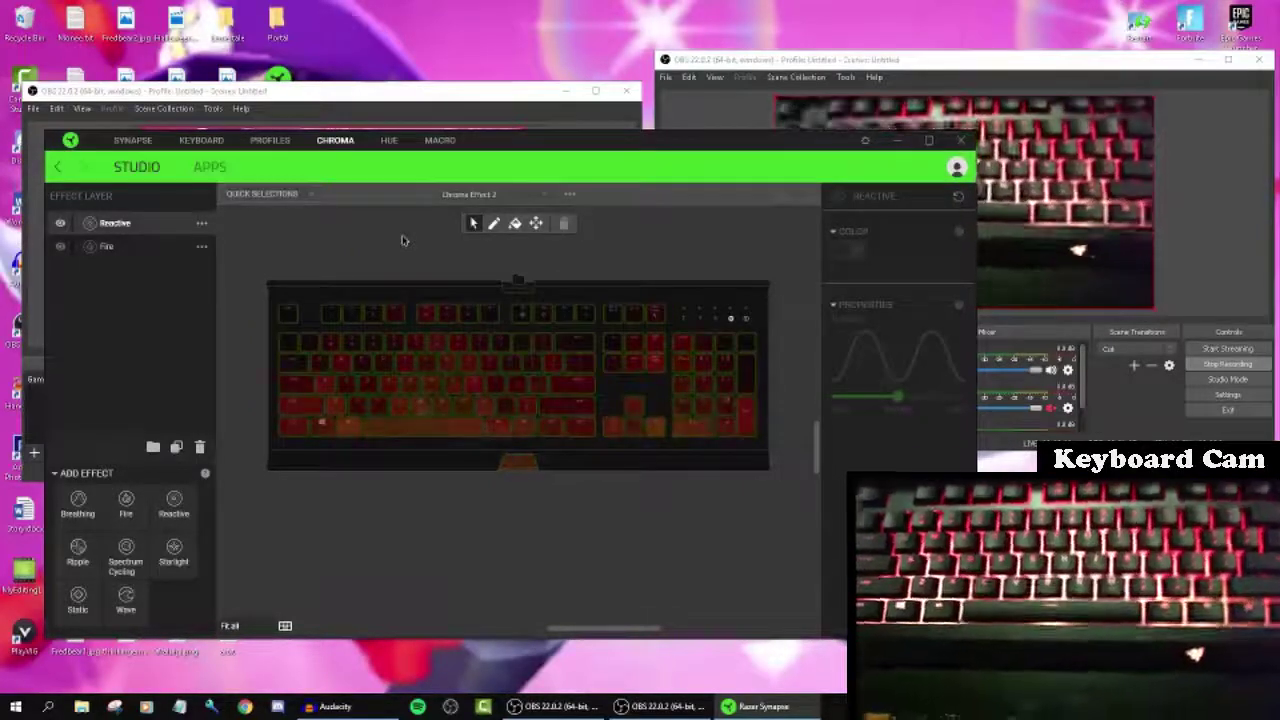
pyautogui.press('f')
pyautogui.press('u')
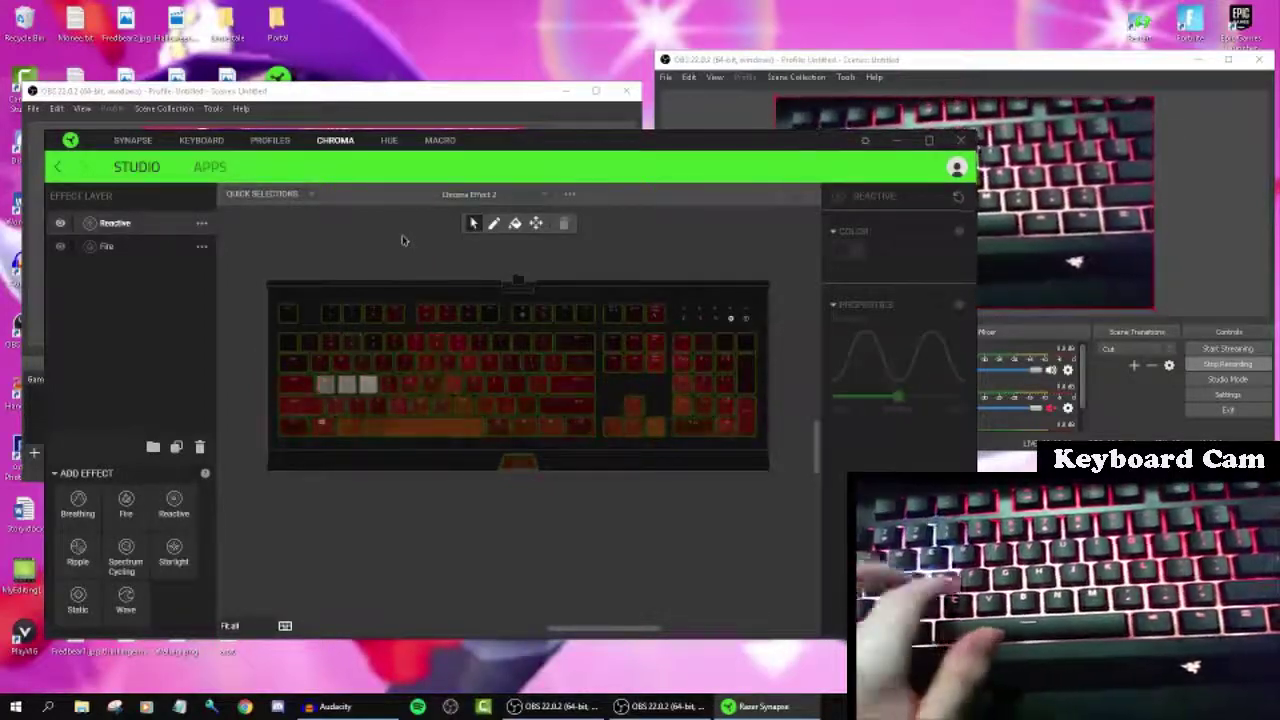
pyautogui.press('b')
pyautogui.press('q')
pyautogui.press('g')
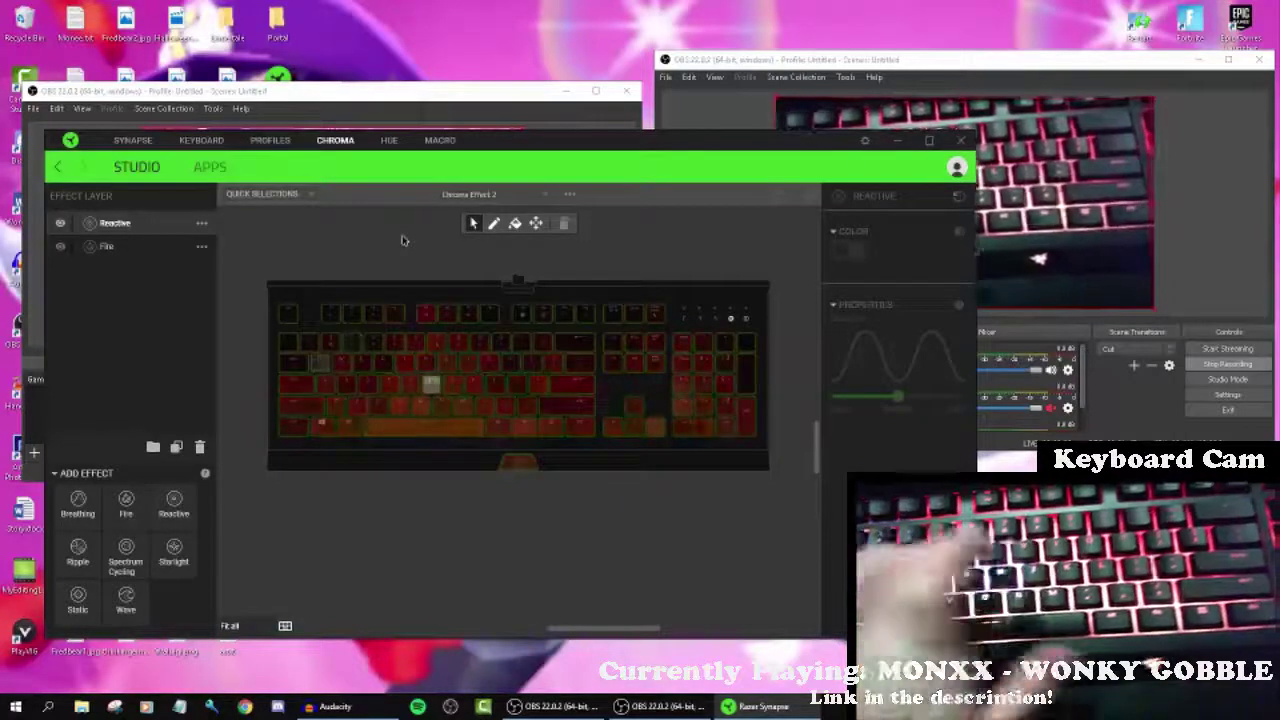
pyautogui.press('y')
pyautogui.press('d')
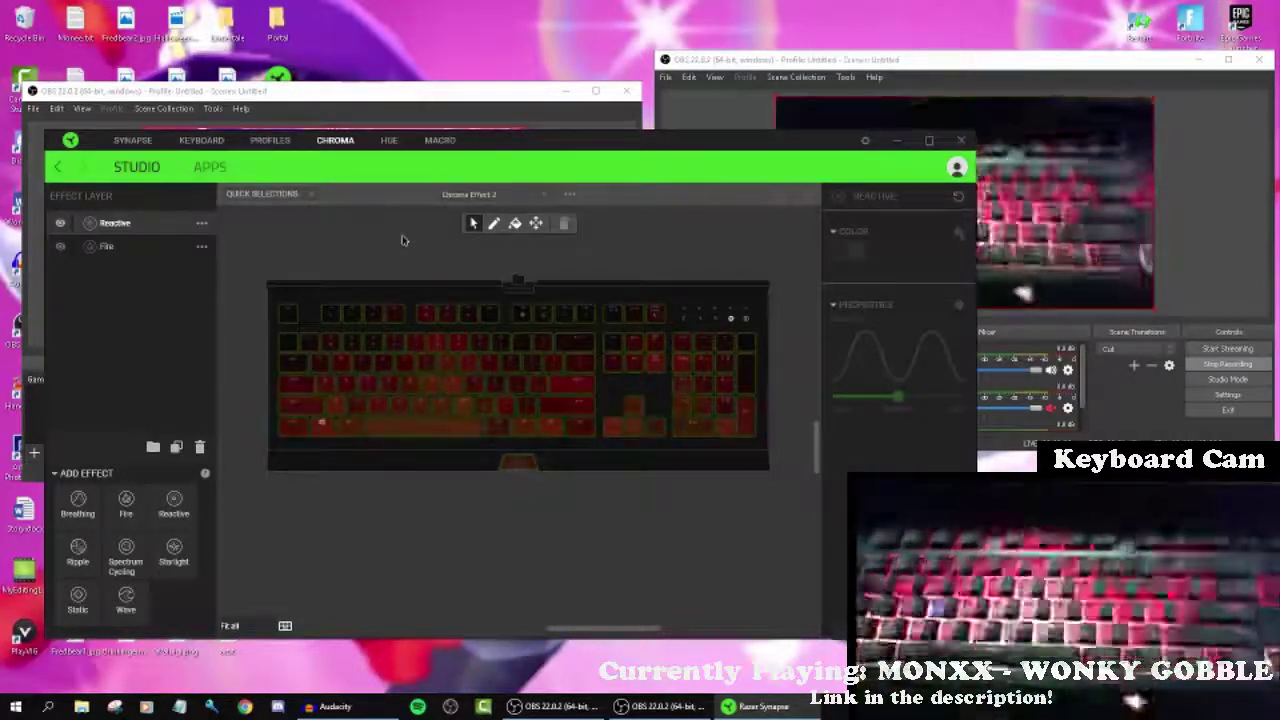
# Load Chroma Effect 3, trigger ripples with O and H, then reload Chroma Effect 1
pyautogui.click(469, 195)
pyautogui.click(484, 243)
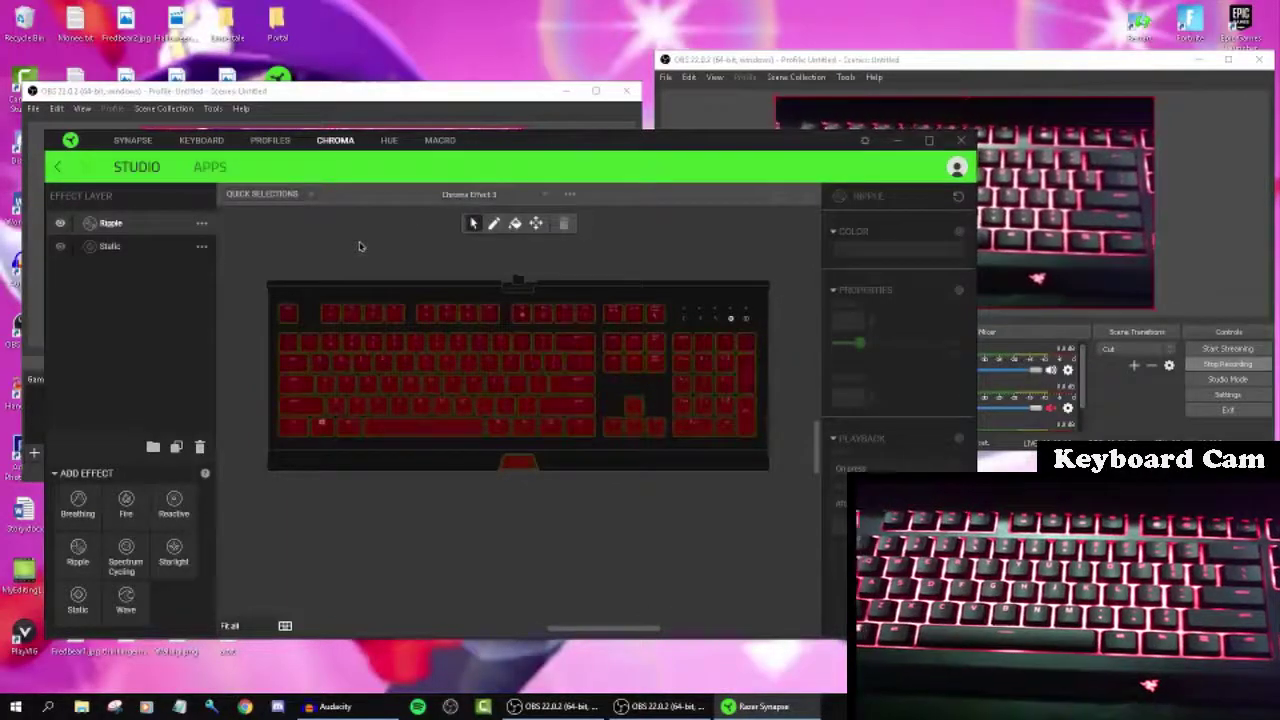
pyautogui.press('o')
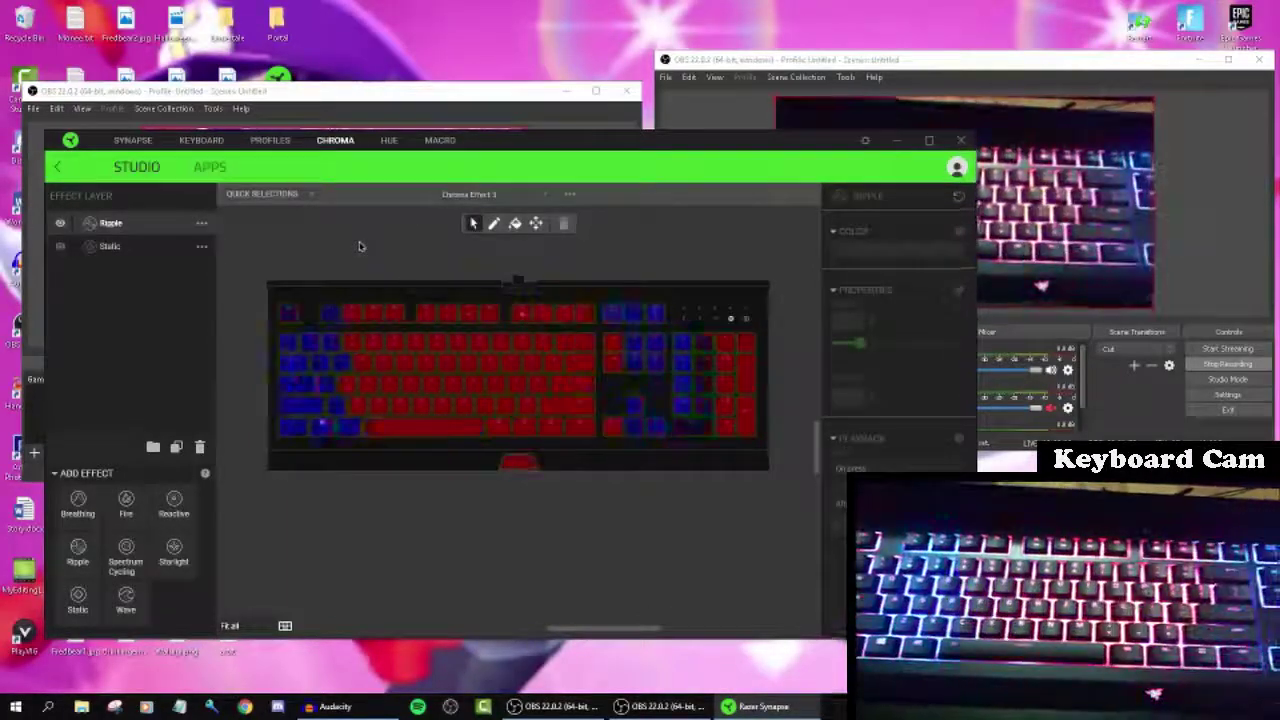
pyautogui.press('h')
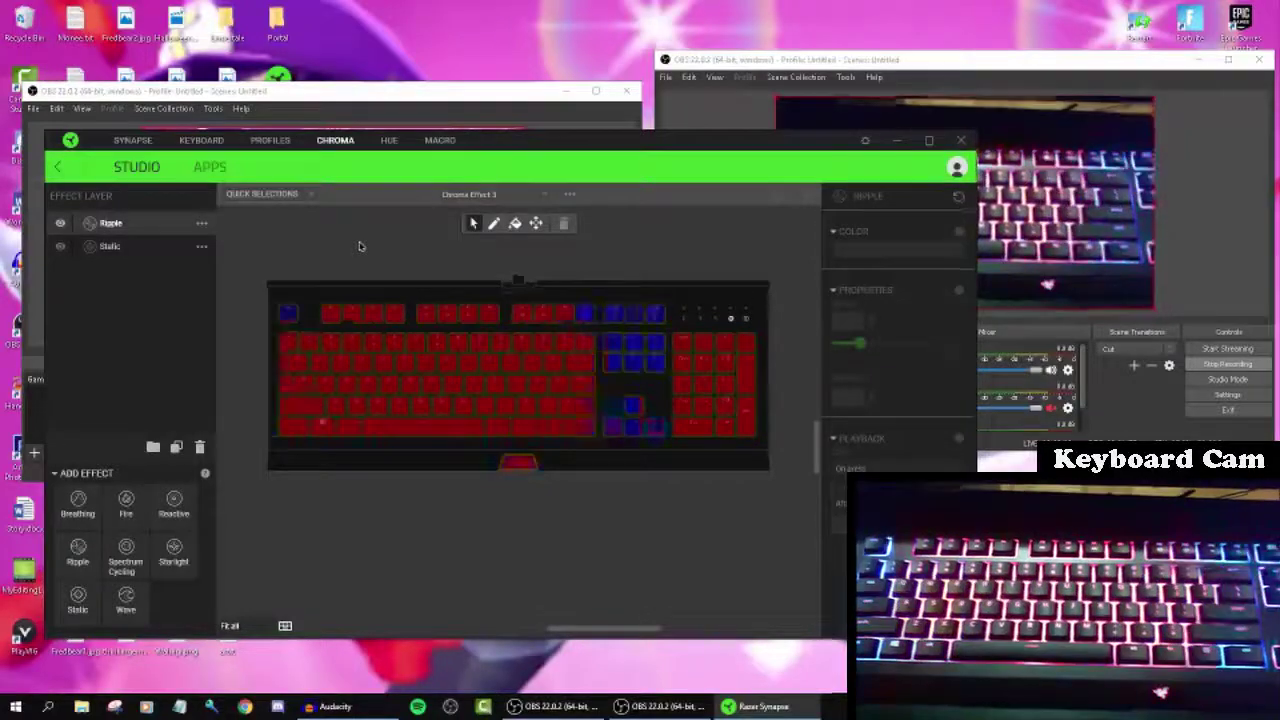
pyautogui.click(490, 195)
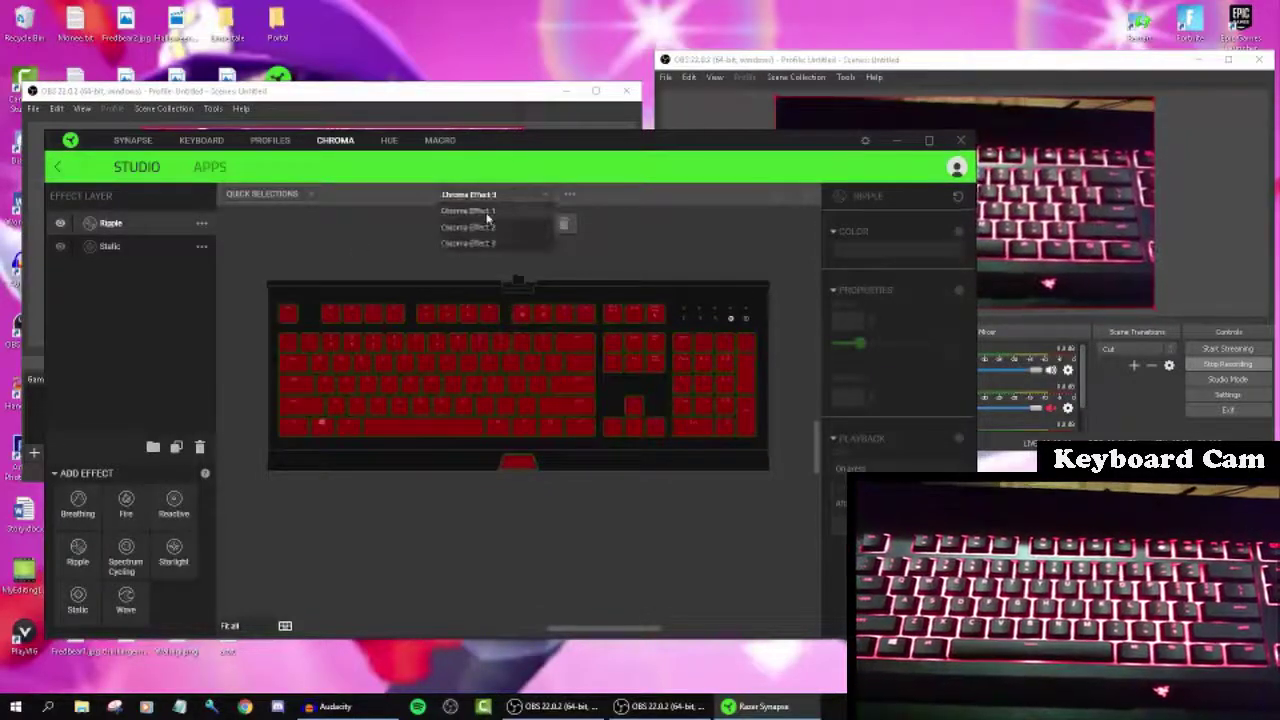
pyautogui.click(486, 227)
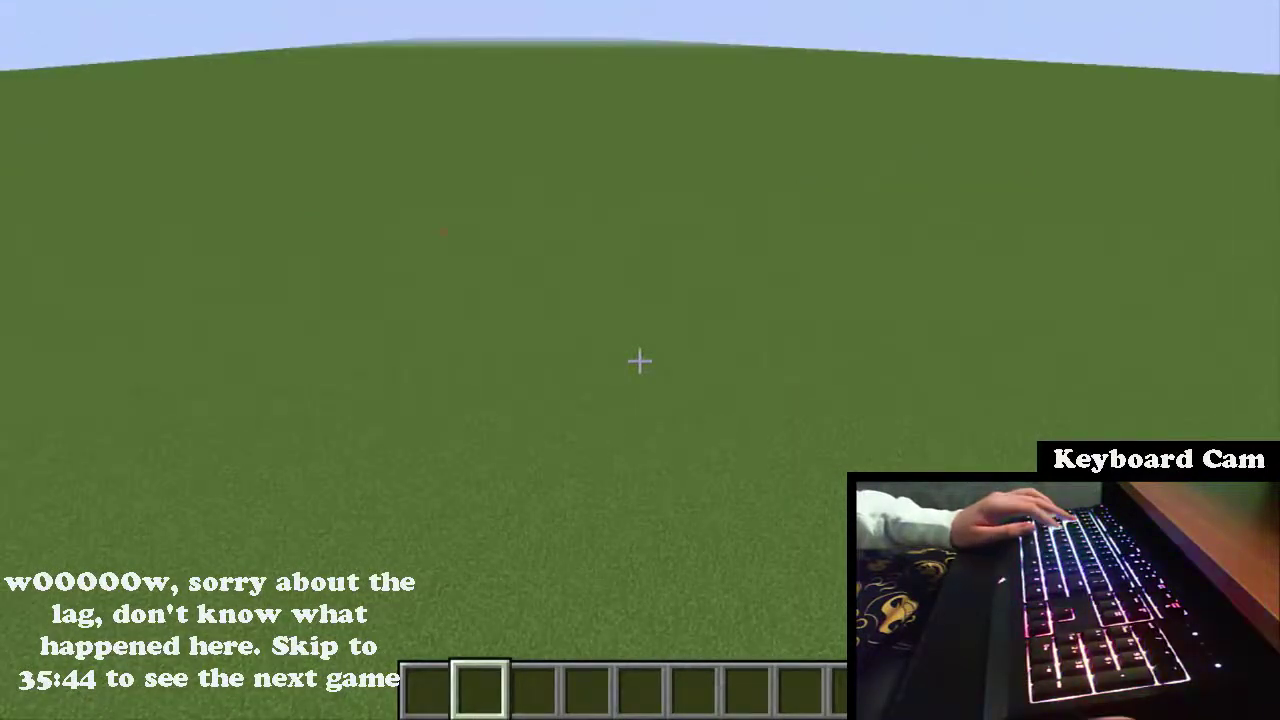
# Fly forward and lower over the village, then pause and resume the game
pyautogui.press('w')
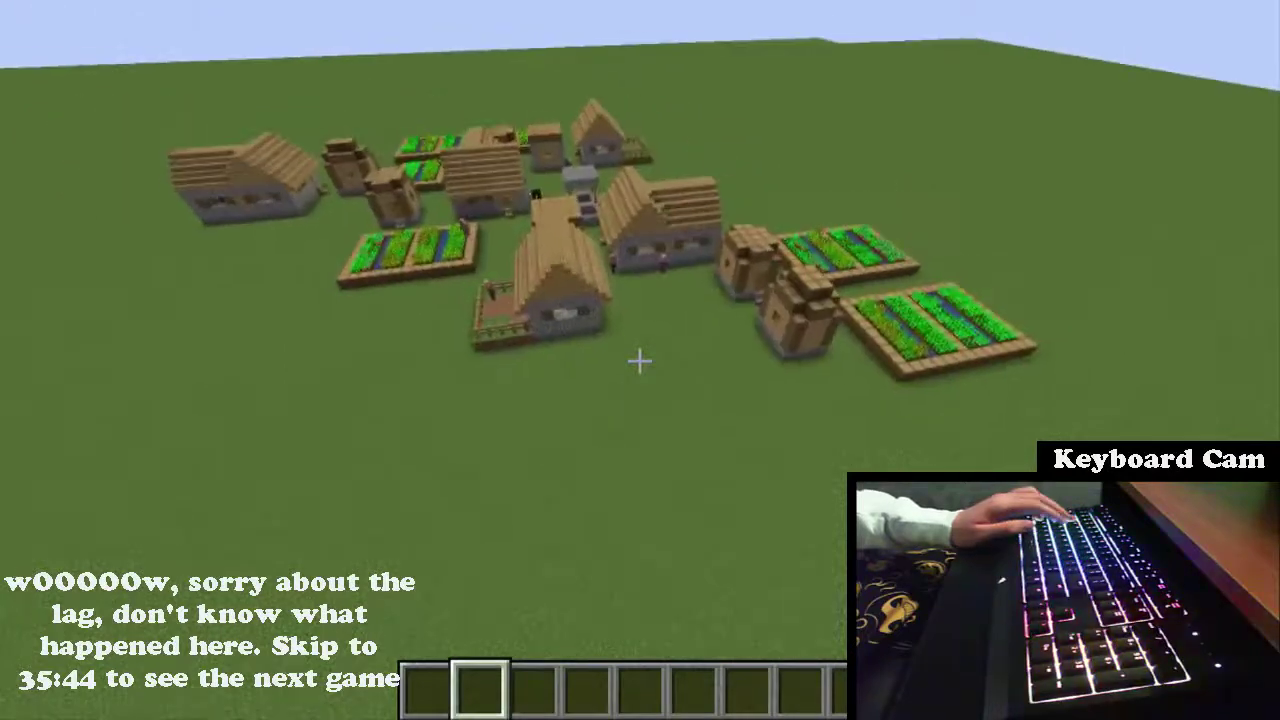
pyautogui.press('w')
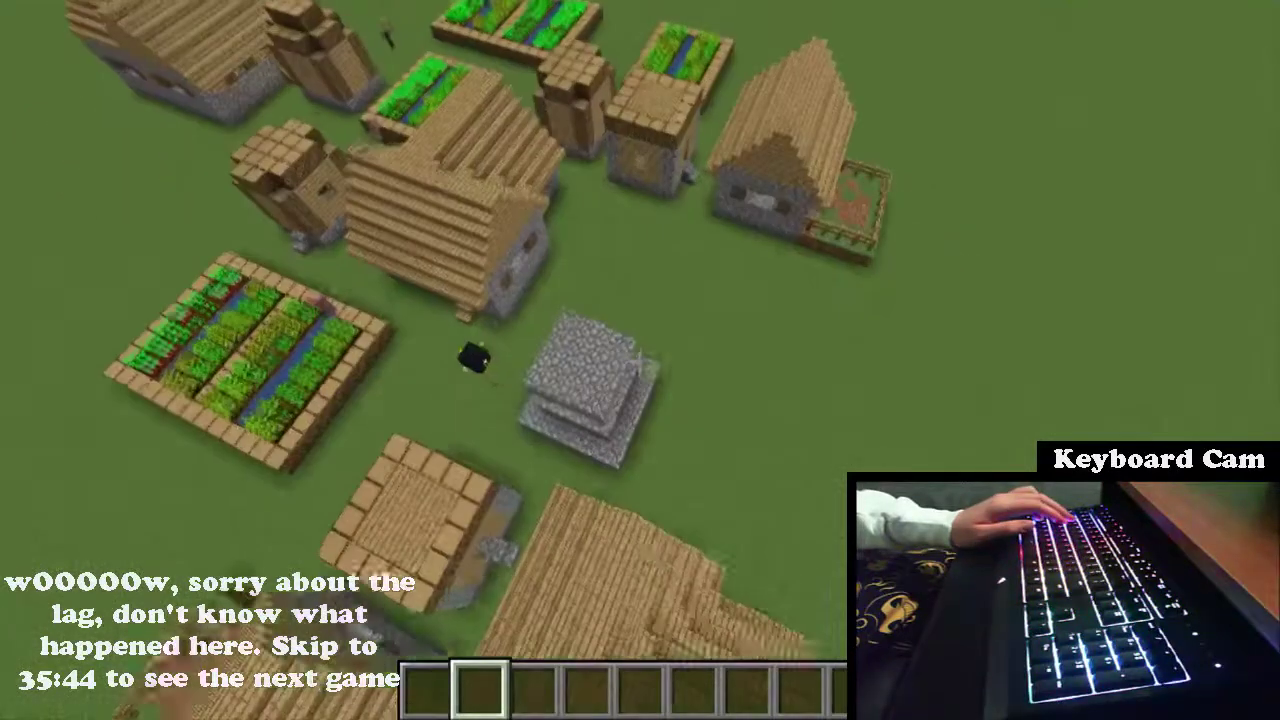
pyautogui.press('w')
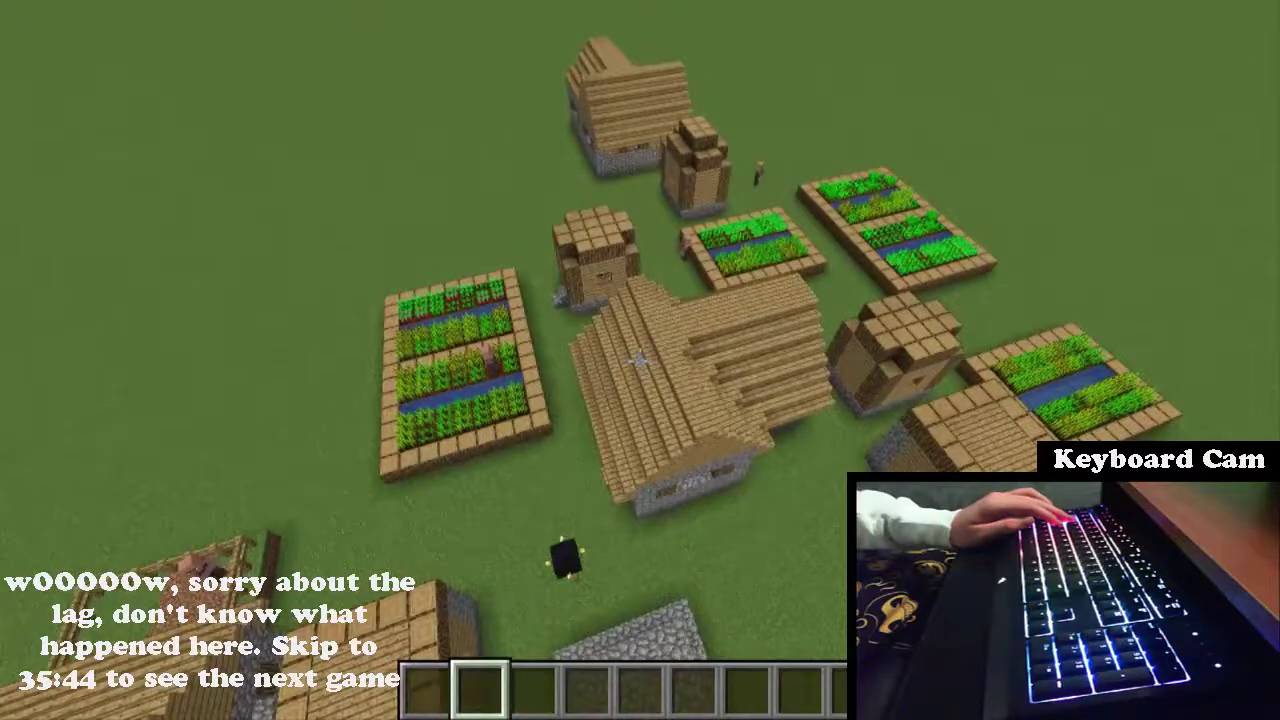
pyautogui.press('w')
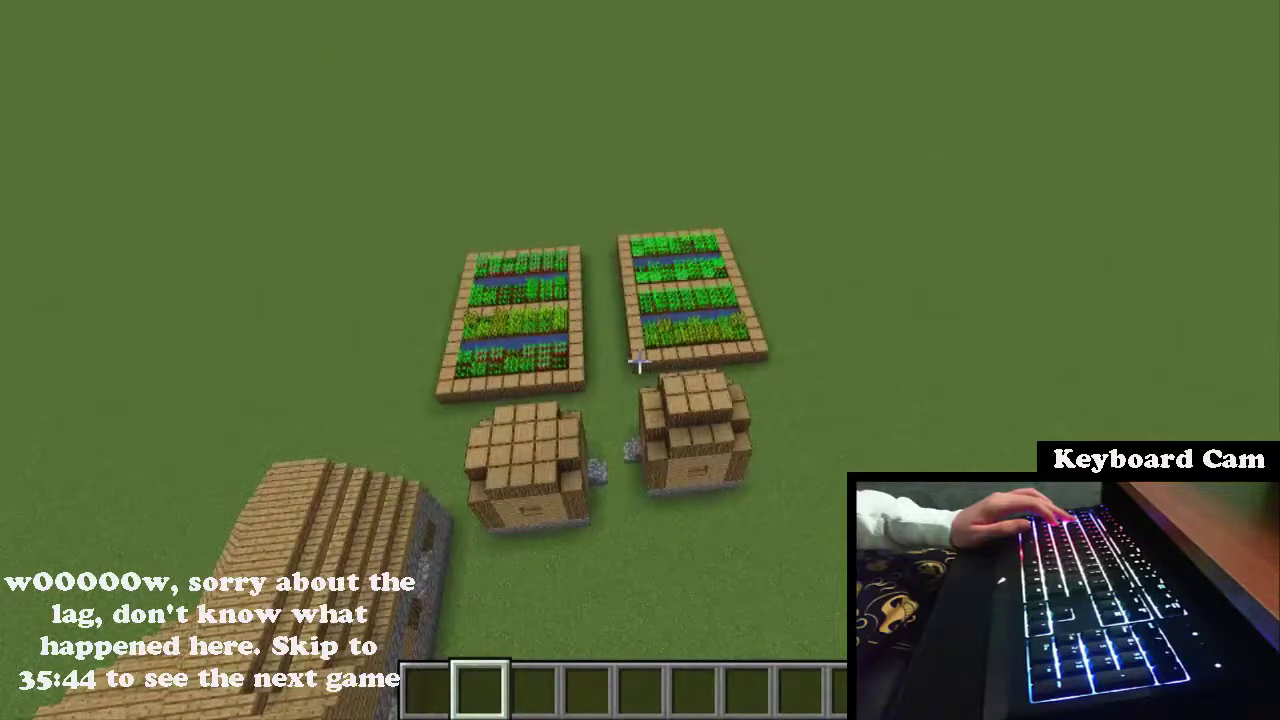
pyautogui.press('Escape')
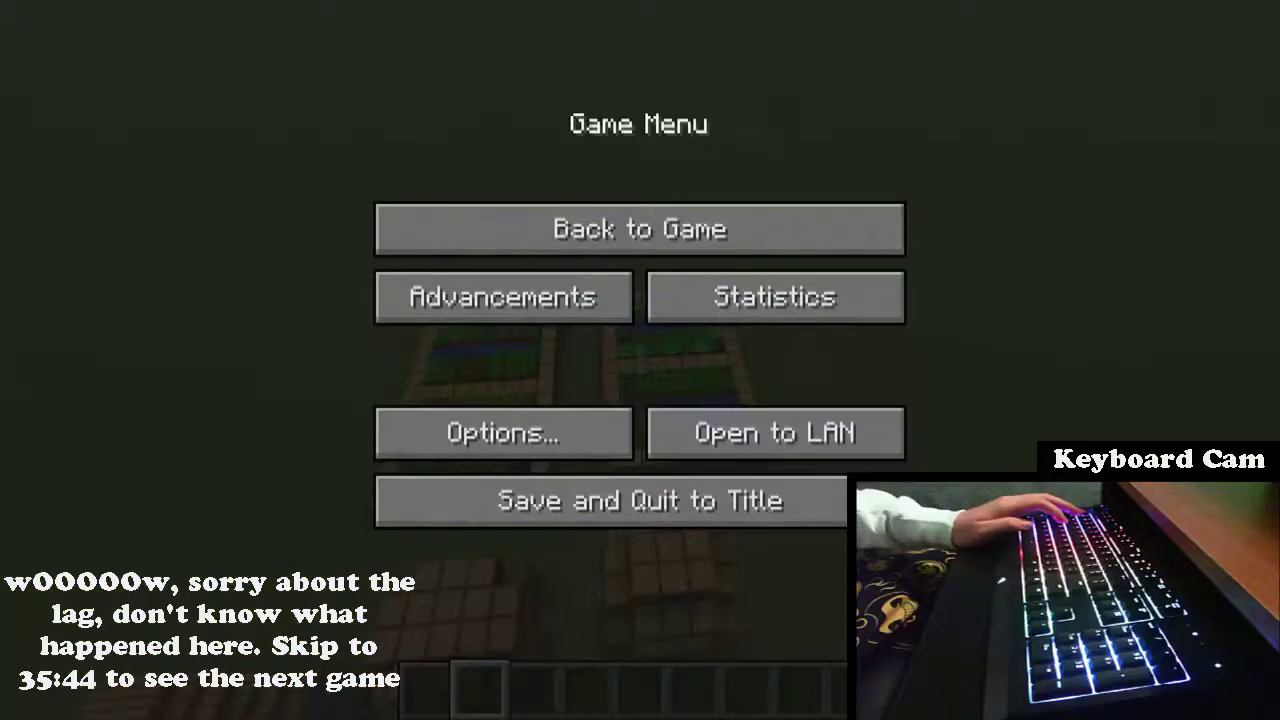
pyautogui.click(640, 229)
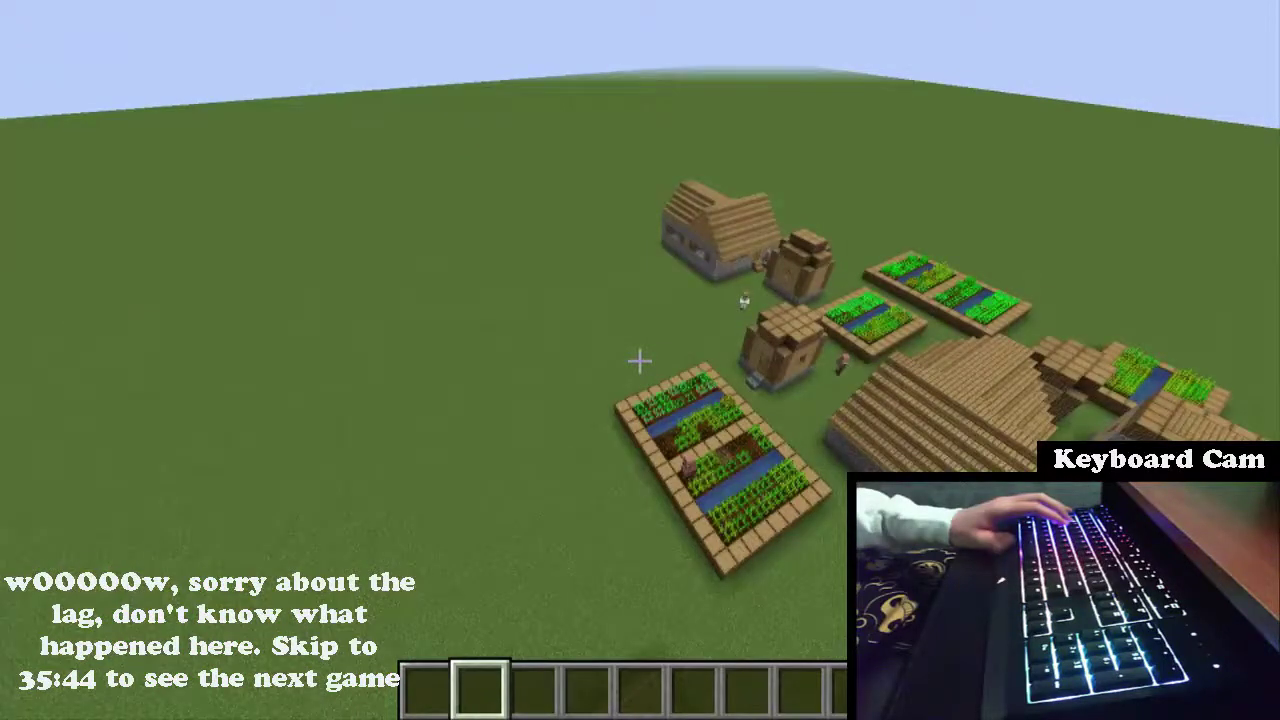
# From the Redstone tab, put TNT, redstone dust and a redstone torch into hotbar slots 1–3
pyautogui.press('e')
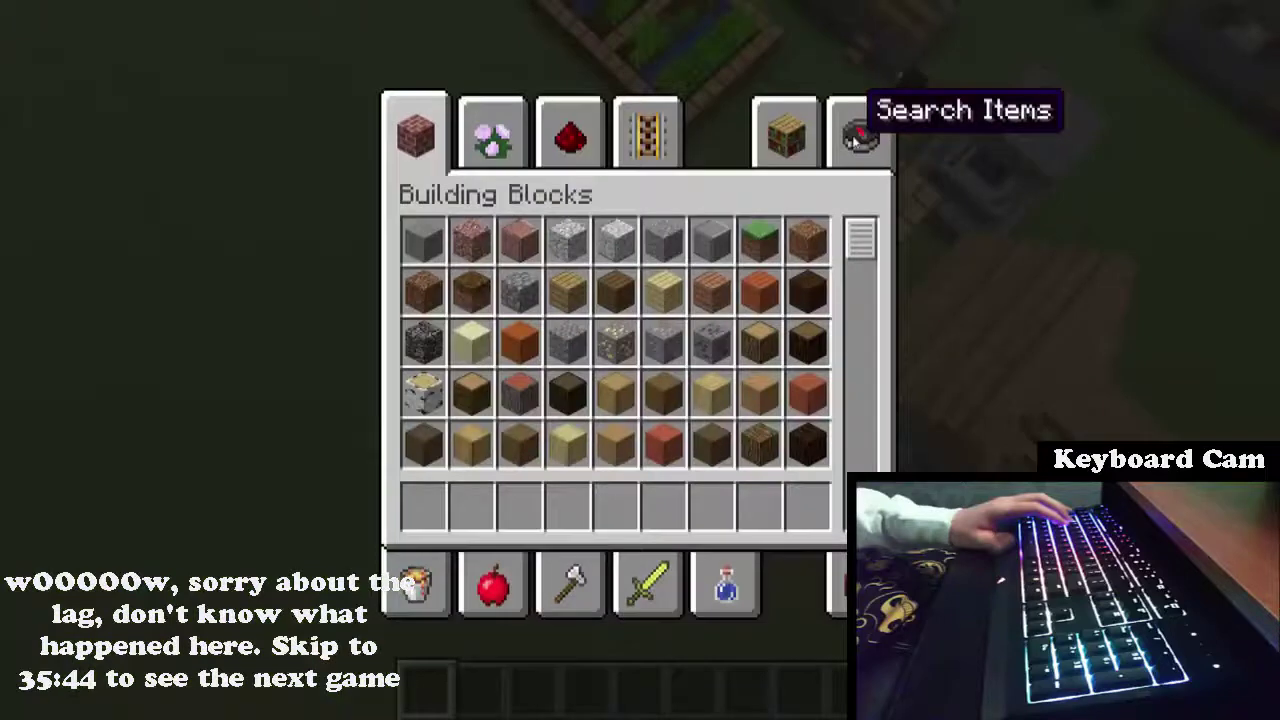
pyautogui.click(862, 130)
pyautogui.click(572, 128)
pyautogui.click(615, 240)
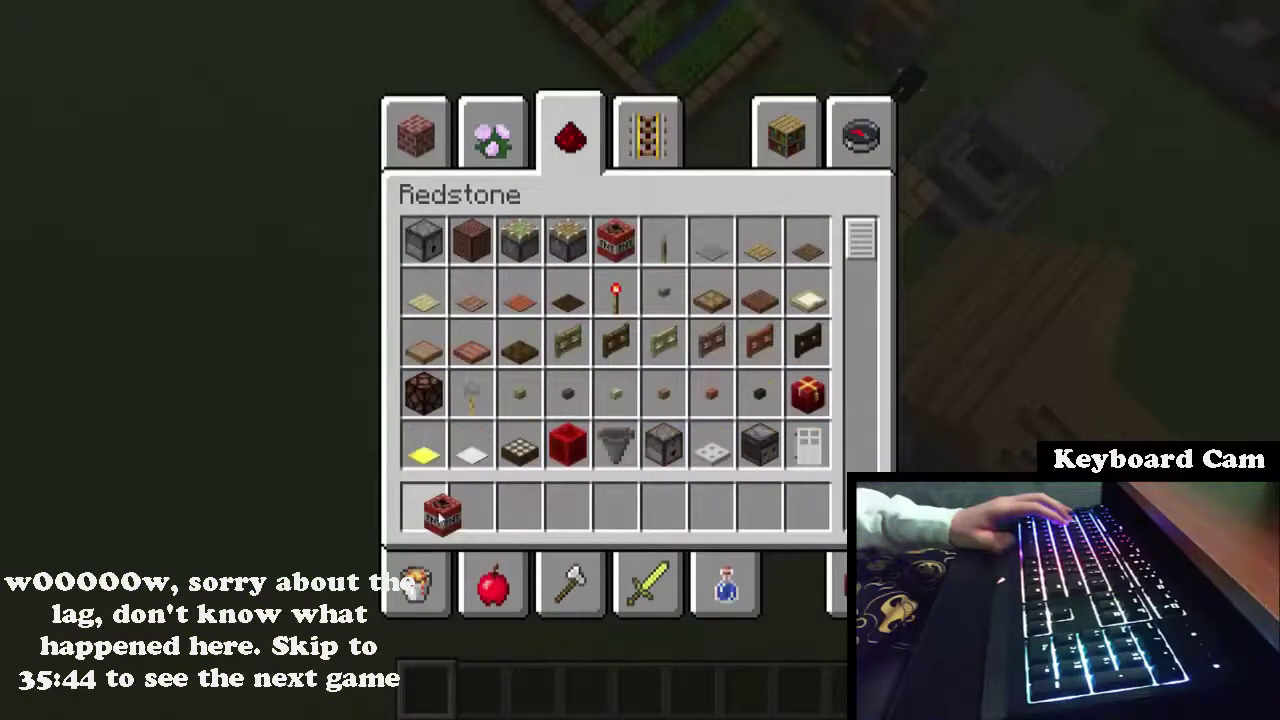
pyautogui.click(440, 515)
pyautogui.scroll(-1, 600, 450)
pyautogui.click(808, 447)
pyautogui.click(471, 508)
pyautogui.click(616, 240)
pyautogui.click(519, 508)
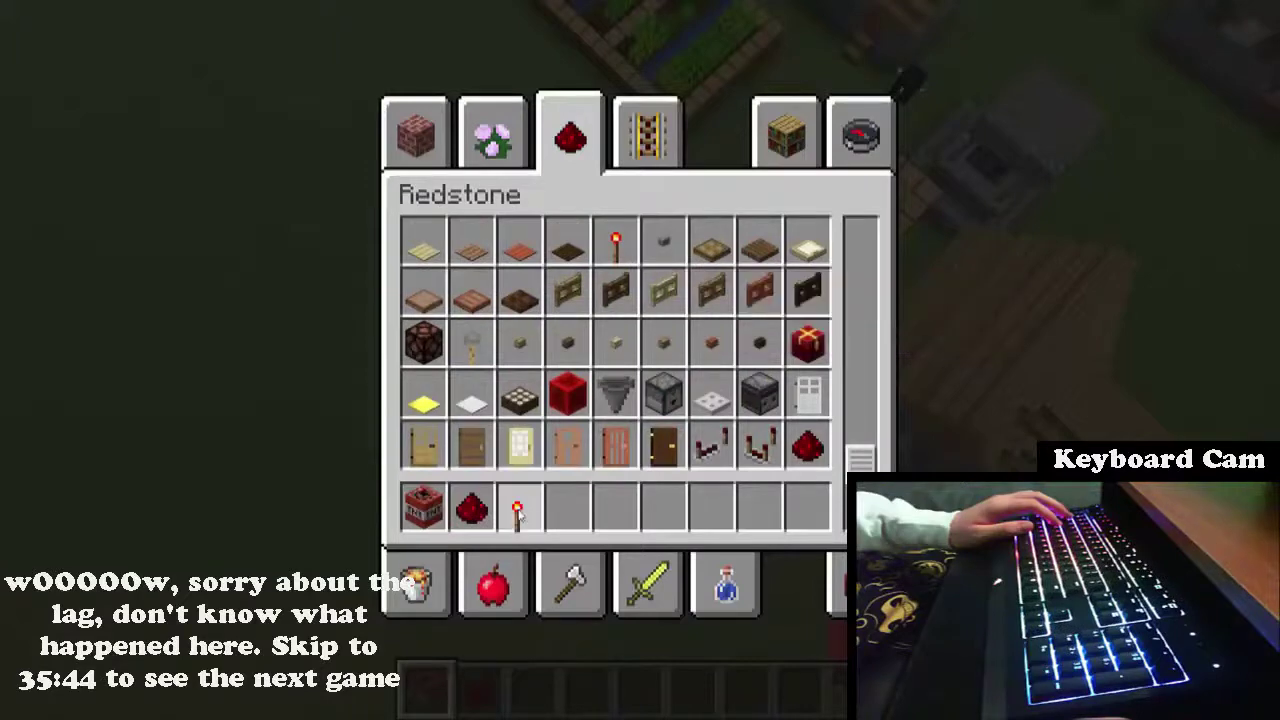
# Fly over the village and descend toward the stone well beside a house
pyautogui.press('e')
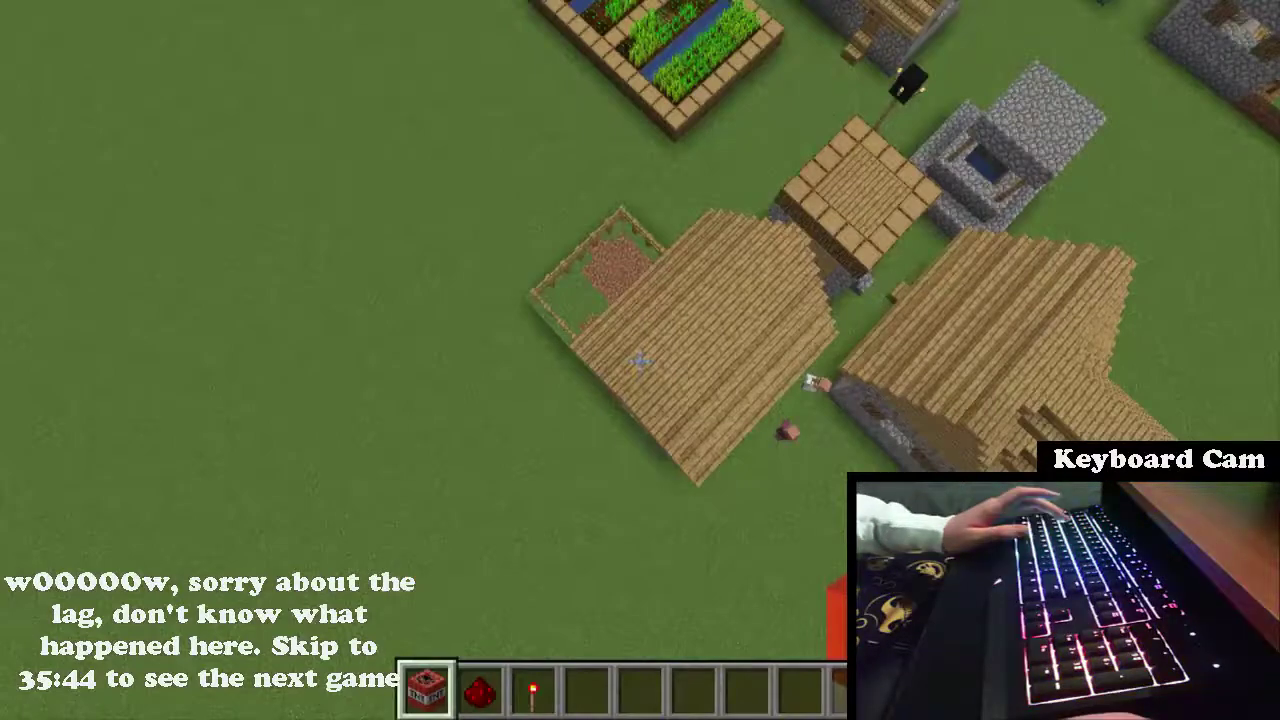
pyautogui.press('w')
pyautogui.press('Escape')
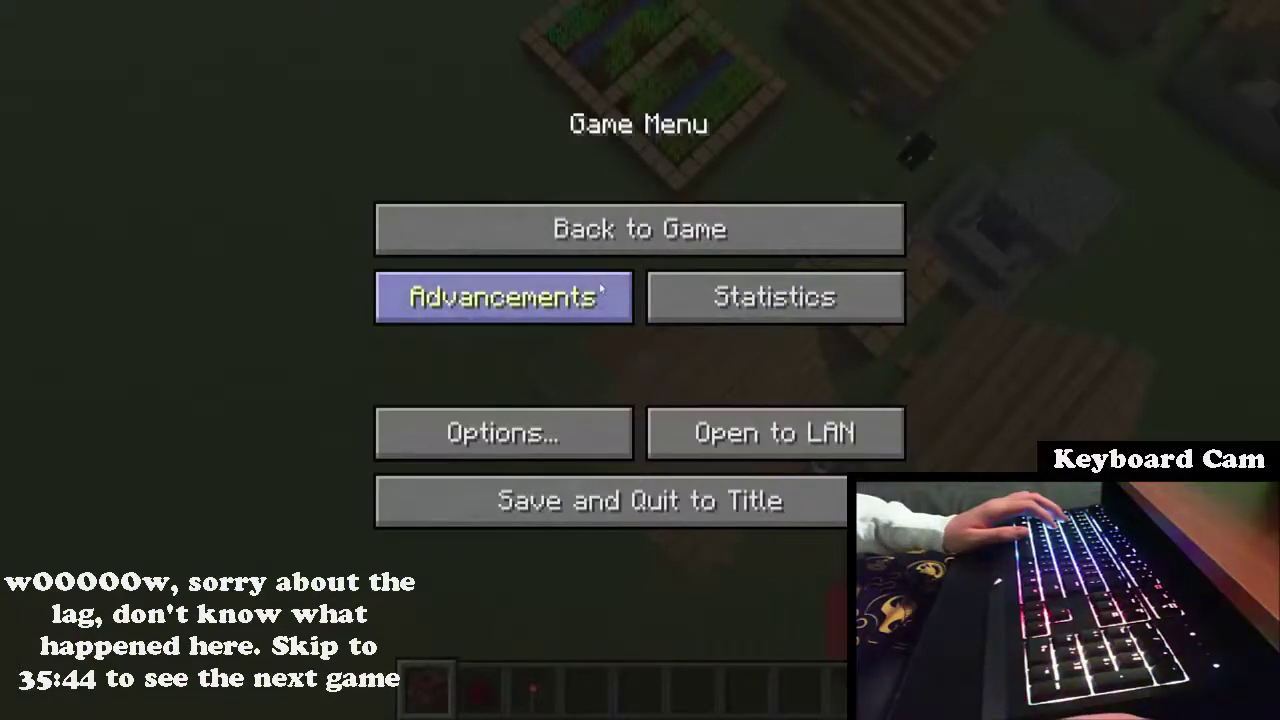
pyautogui.click(603, 229)
pyautogui.press('w')
pyautogui.press('w')
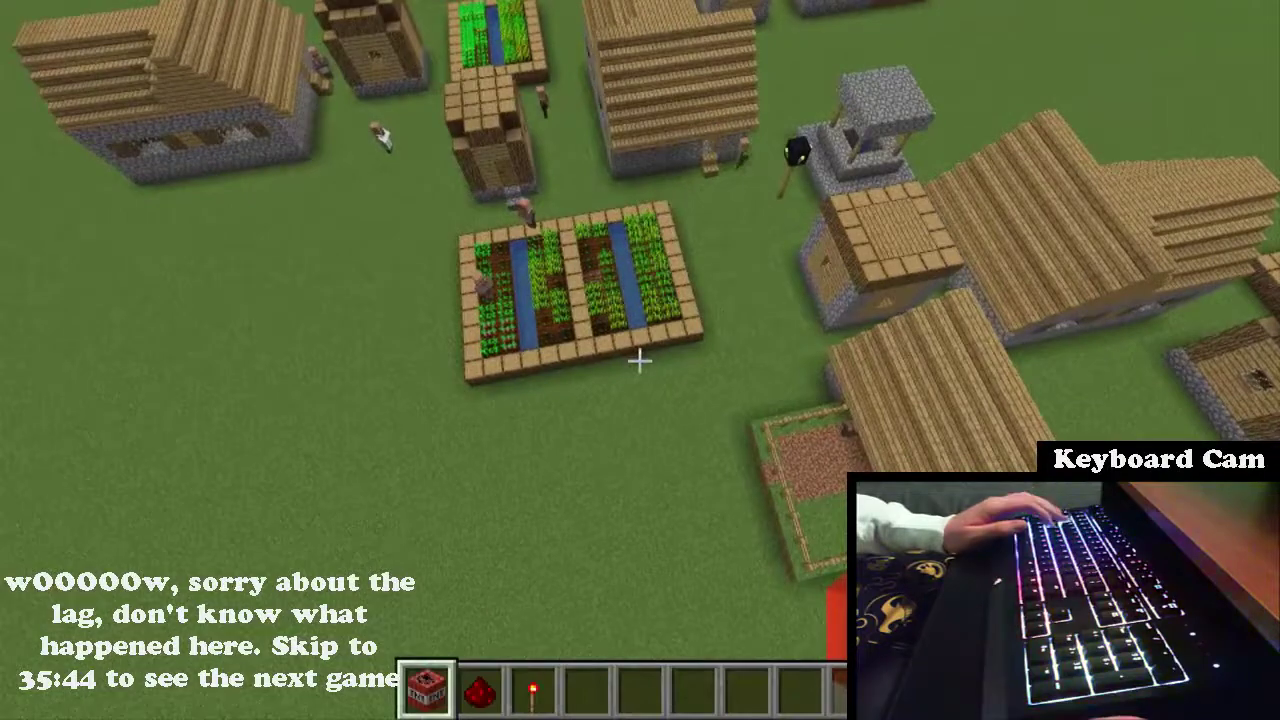
pyautogui.press('w')
pyautogui.press('shift')
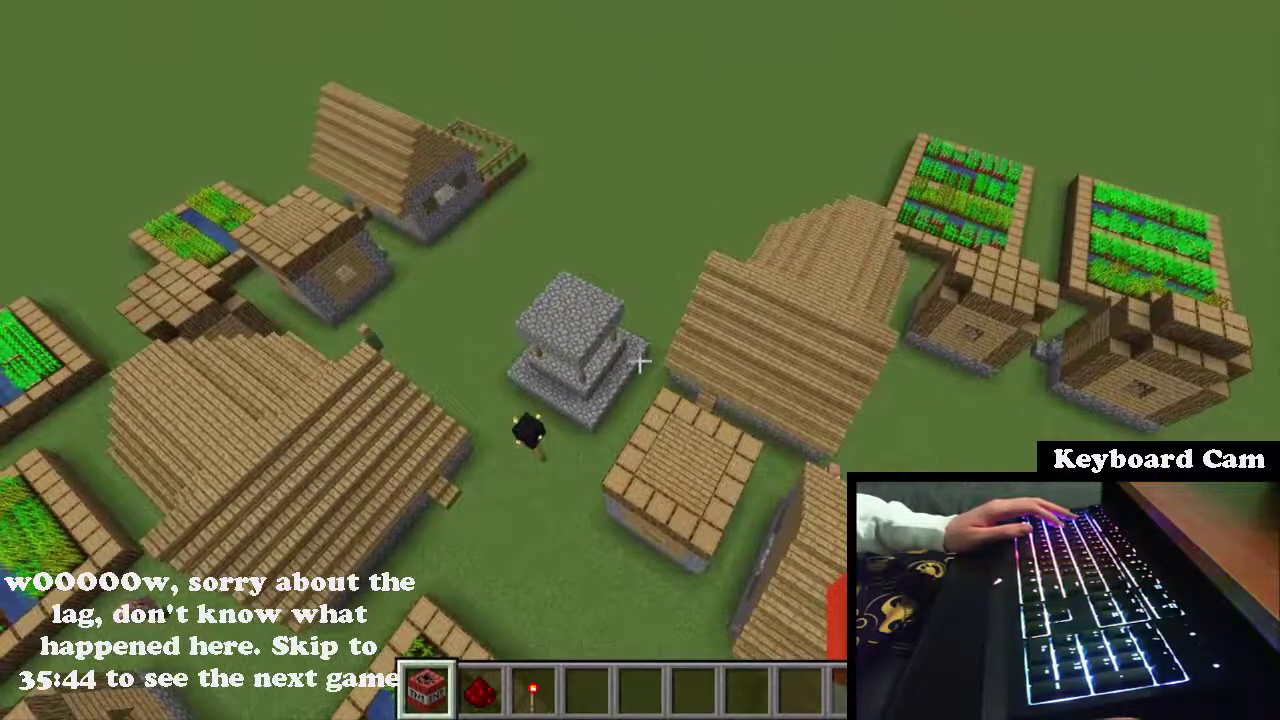
pyautogui.press('w')
pyautogui.moveTo(640, 360)
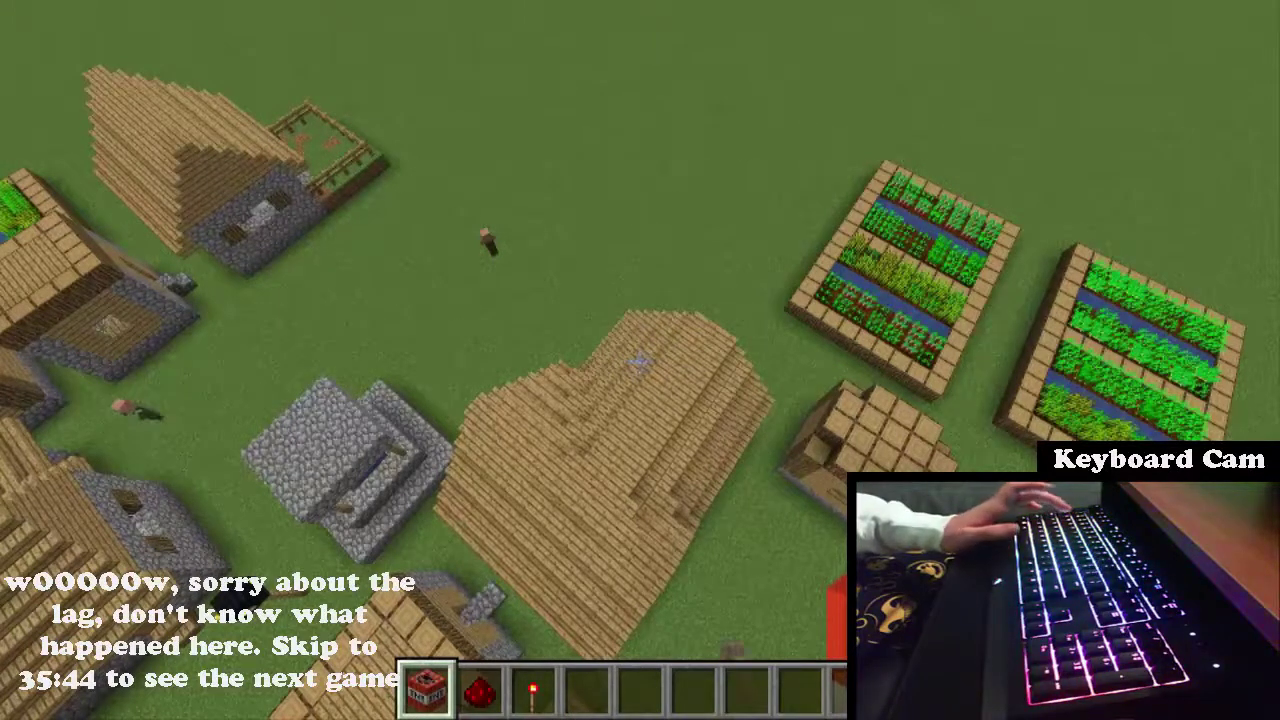
pyautogui.press('e')
pyautogui.press('e')
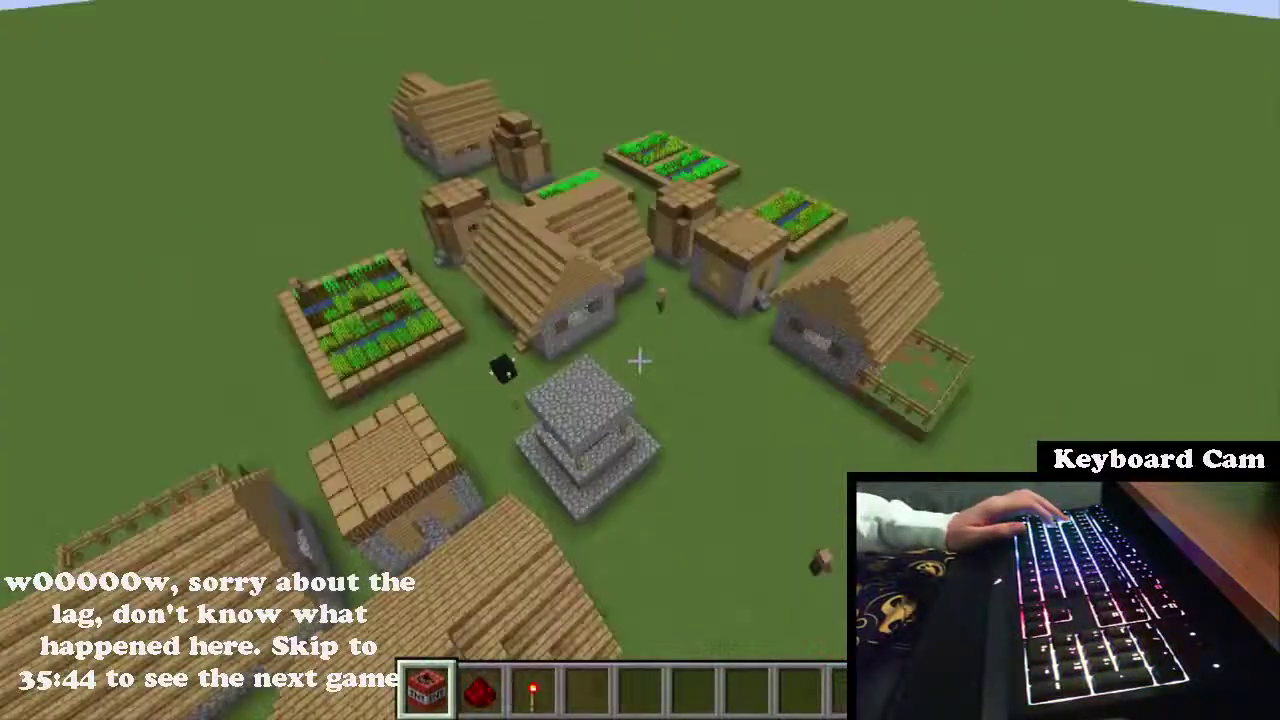
# Rise higher and fly across the farms, tower and rooftops, looking toward the horizon
pyautogui.press('w')
pyautogui.press('space')
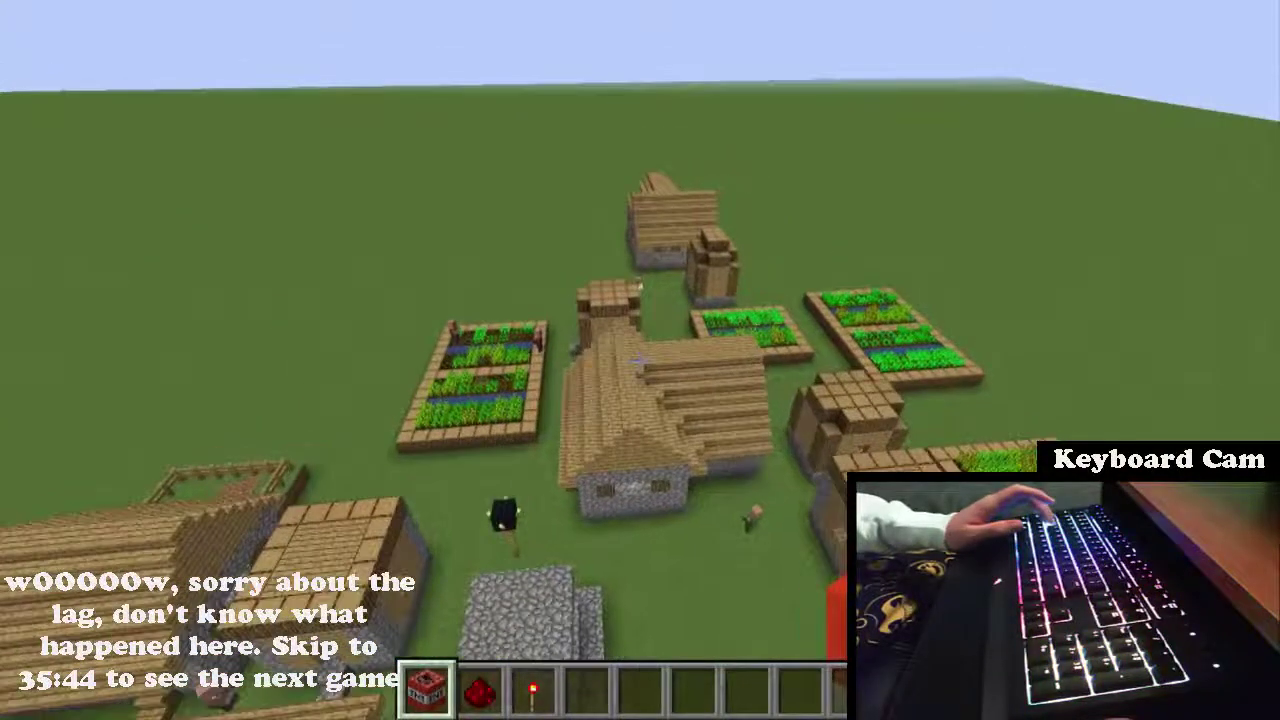
pyautogui.press('w')
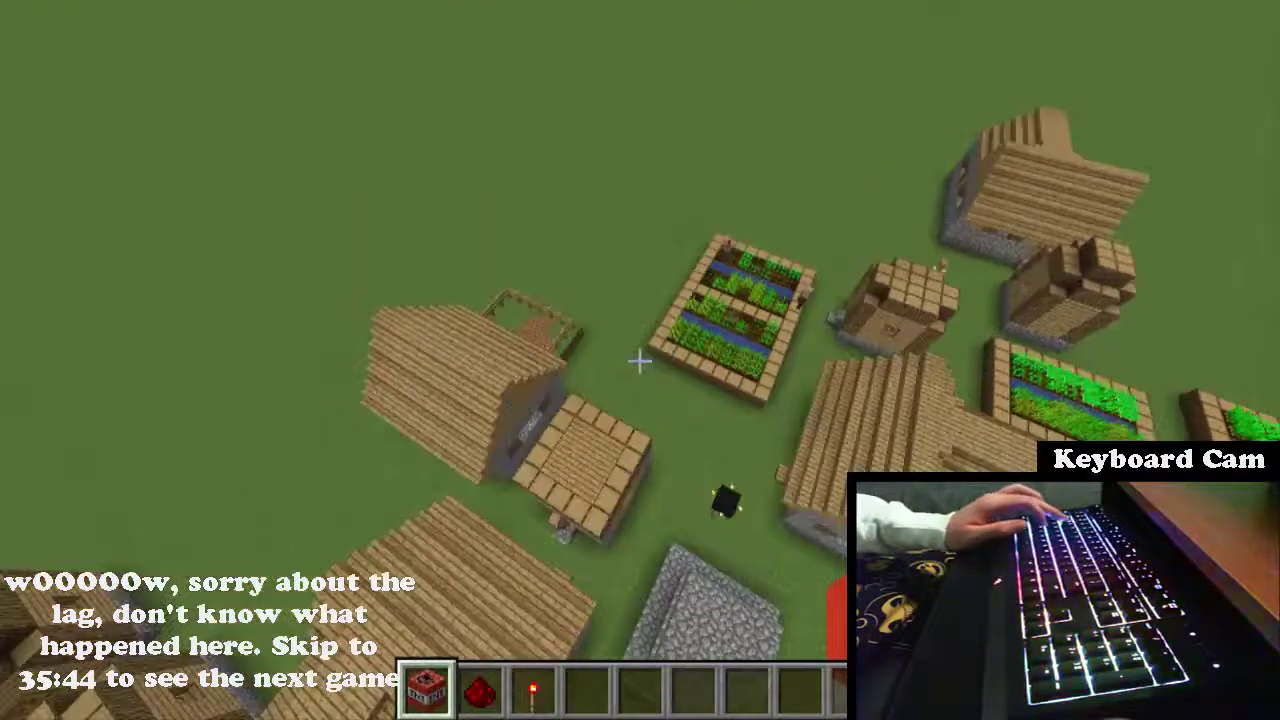
pyautogui.press('w')
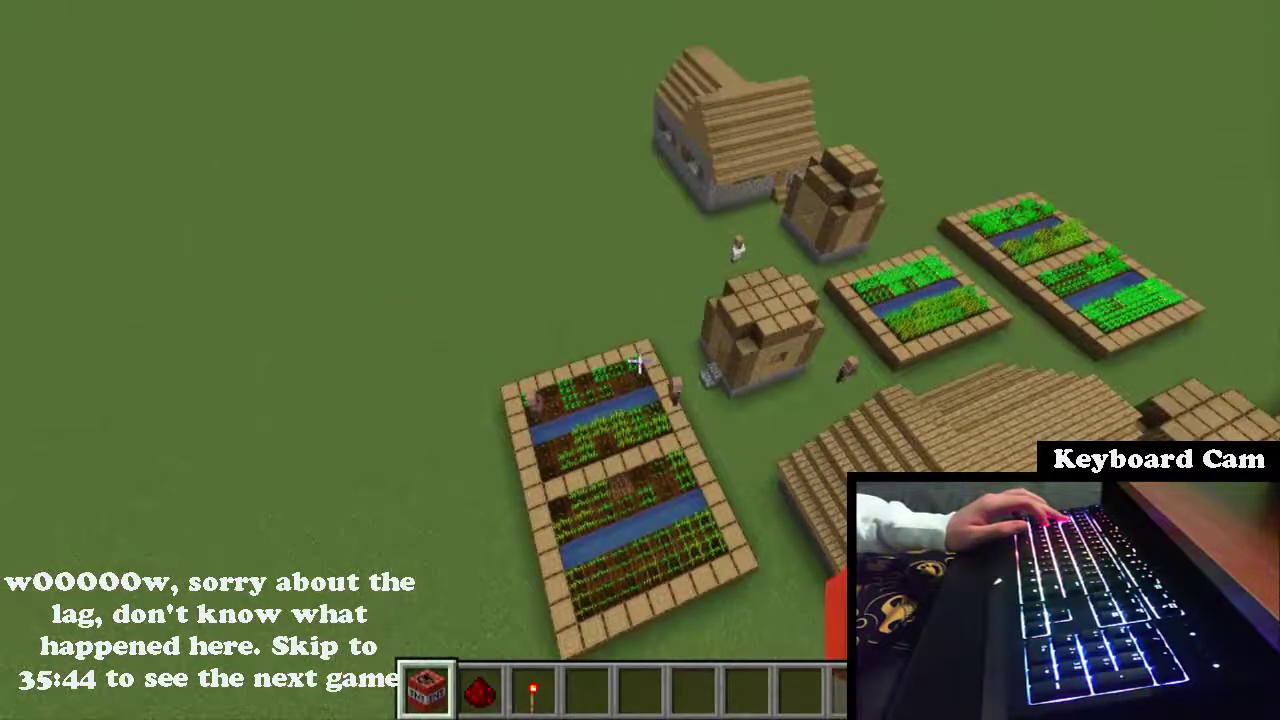
pyautogui.press('w')
pyautogui.press('w')
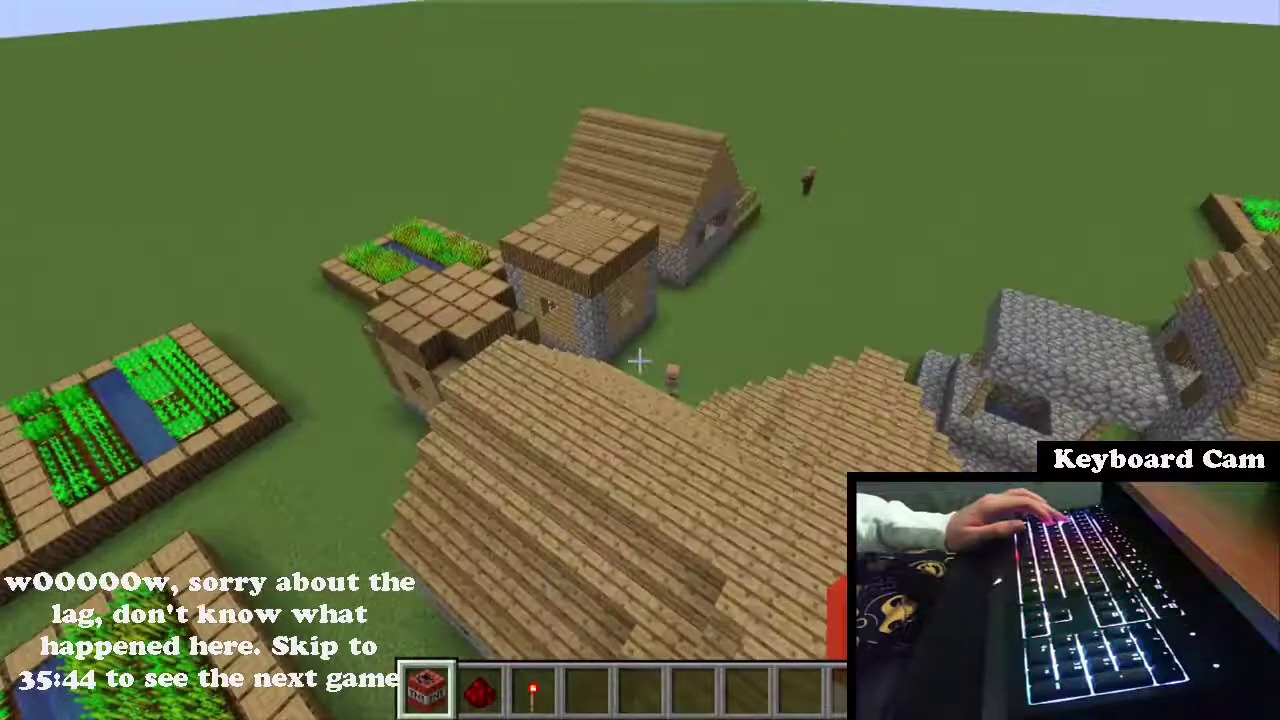
pyautogui.press('w')
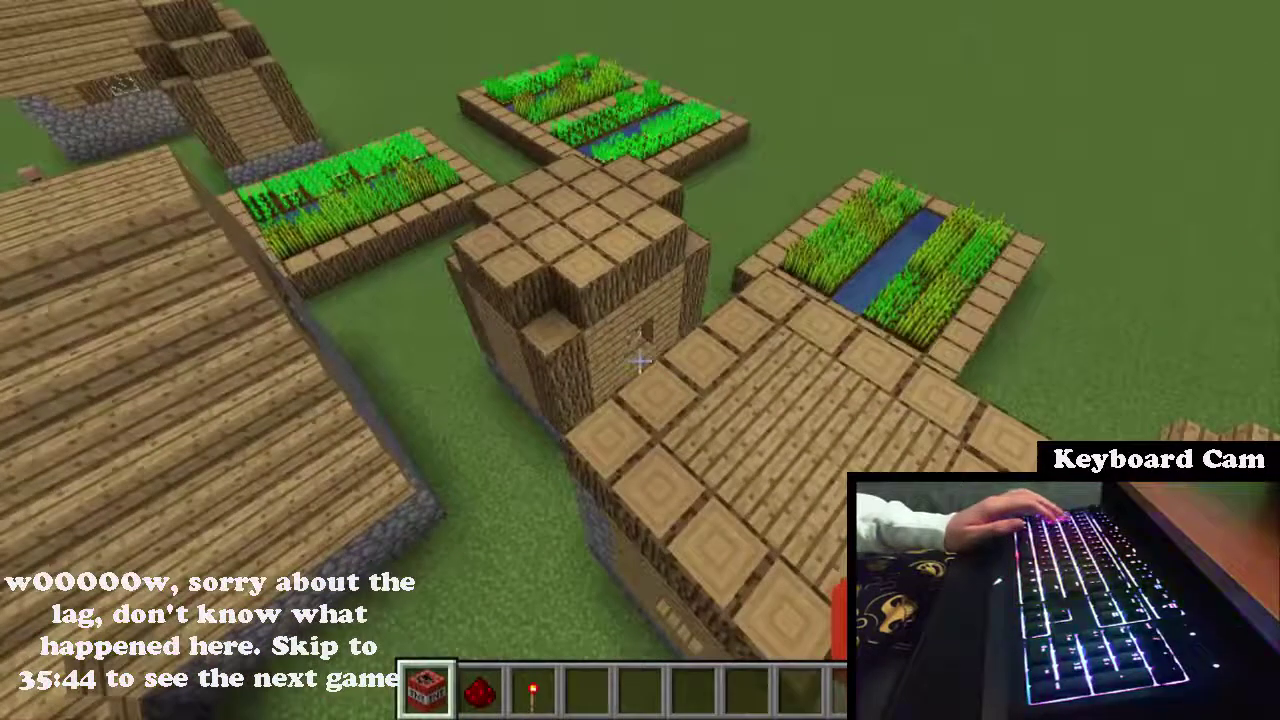
pyautogui.press('w')
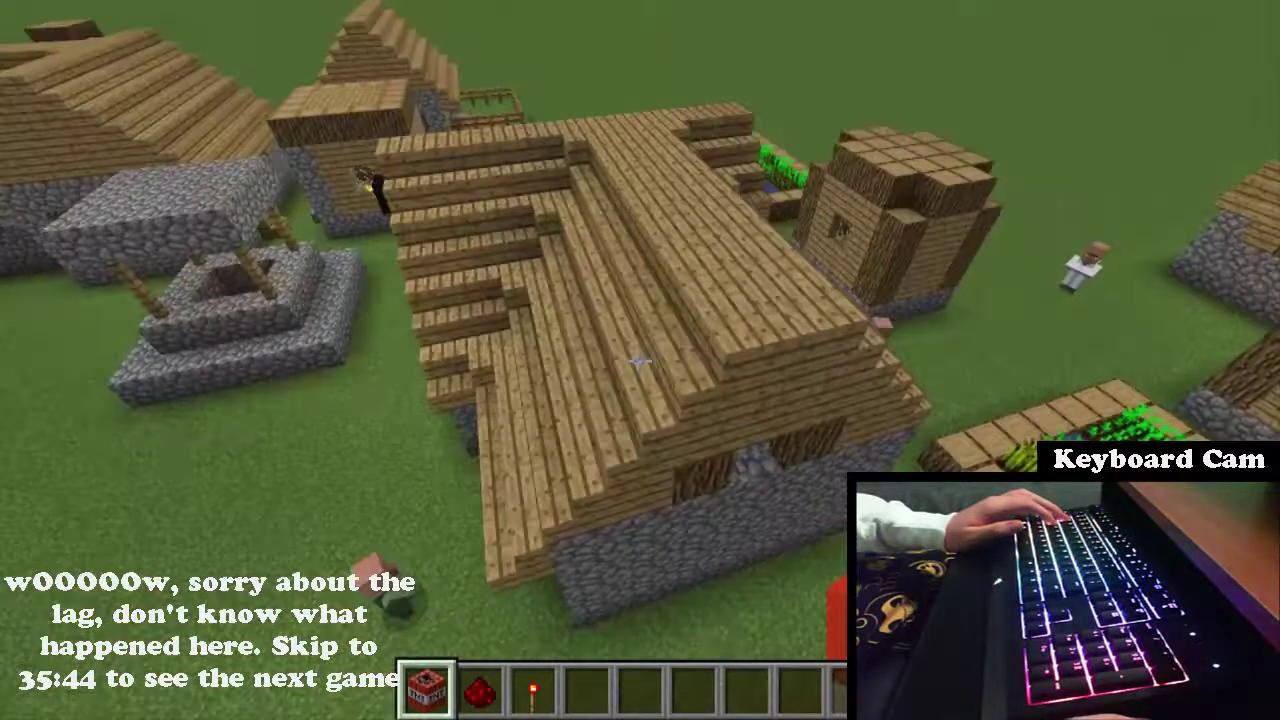
pyautogui.press('w')
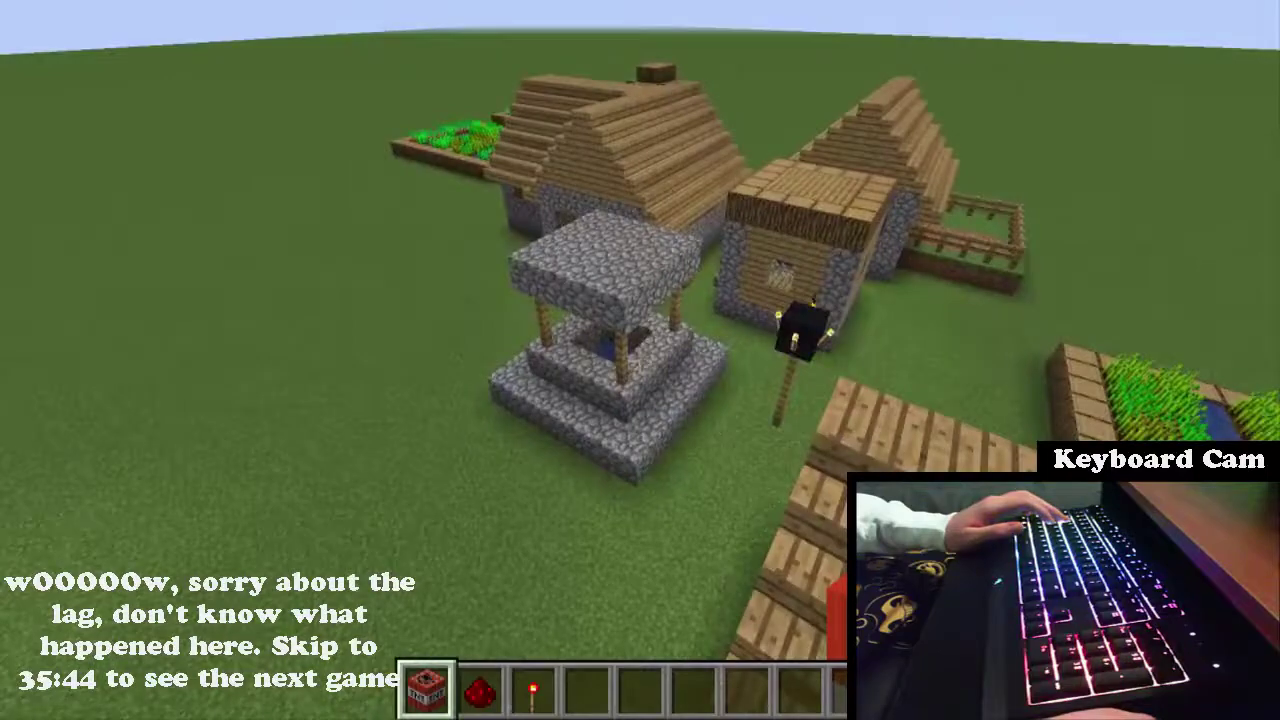
pyautogui.press('w')
pyautogui.press('w')
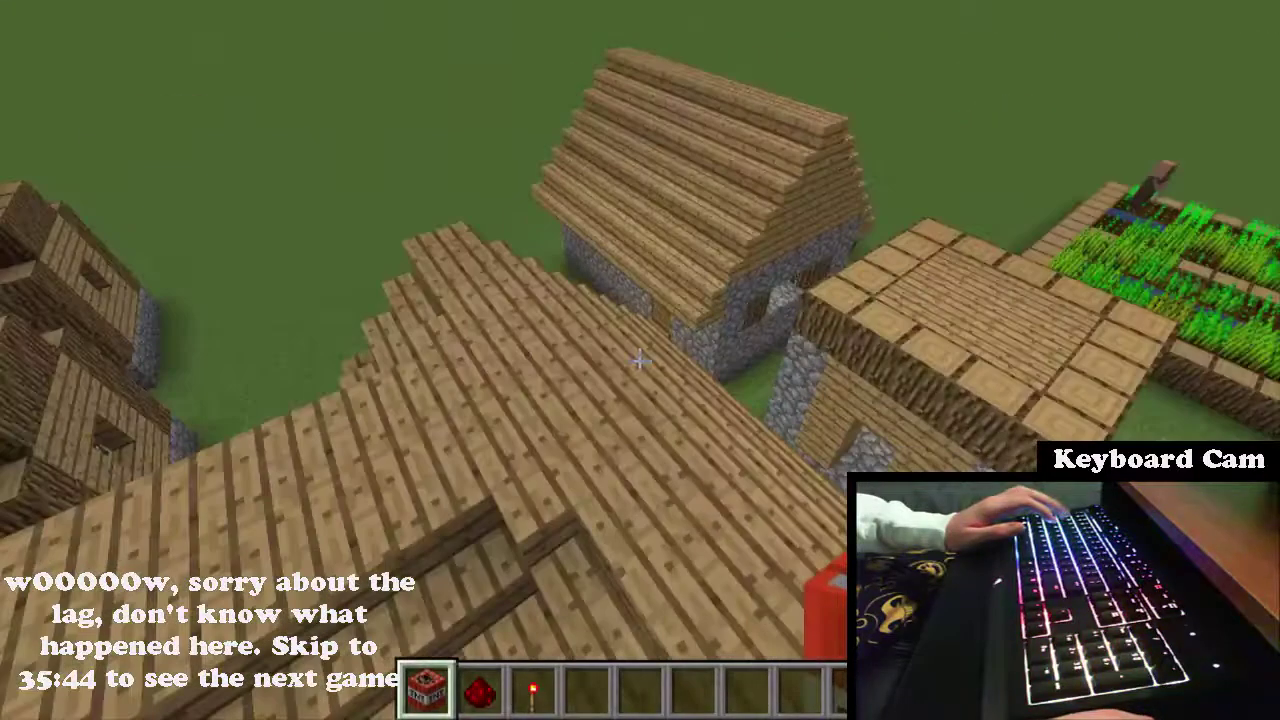
pyautogui.press('w')
pyautogui.press('w')
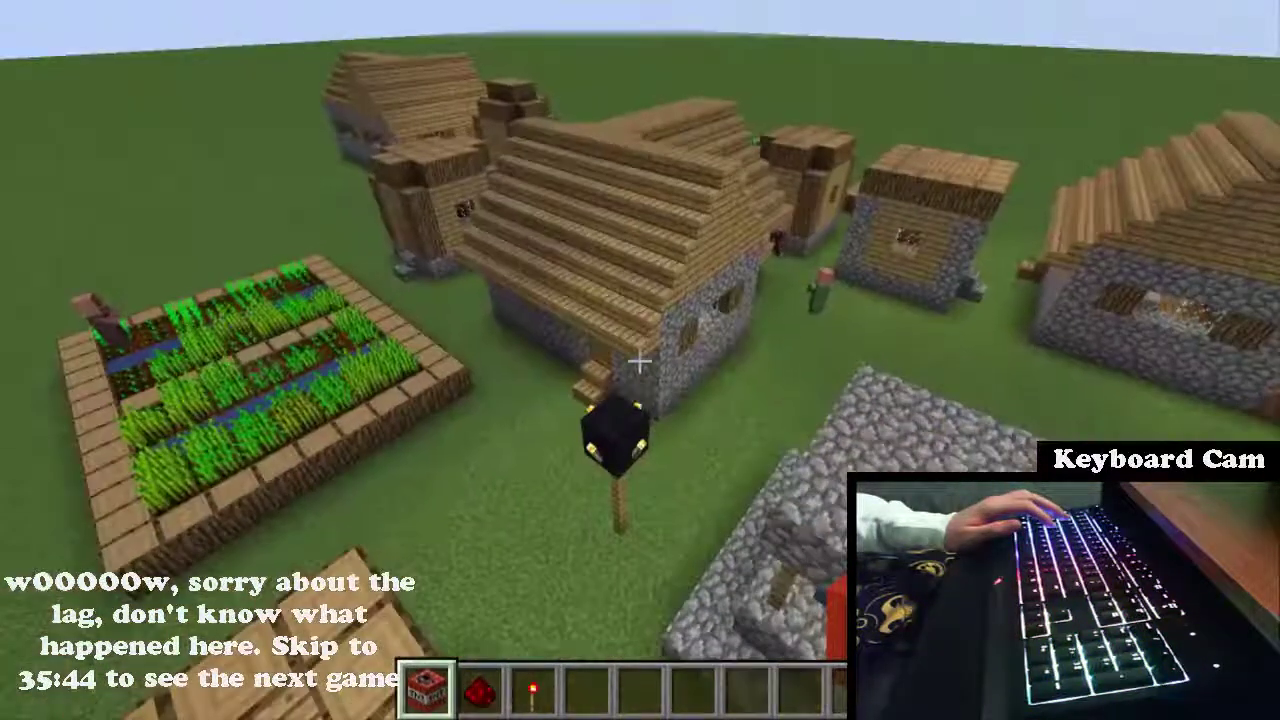
pyautogui.press('w')
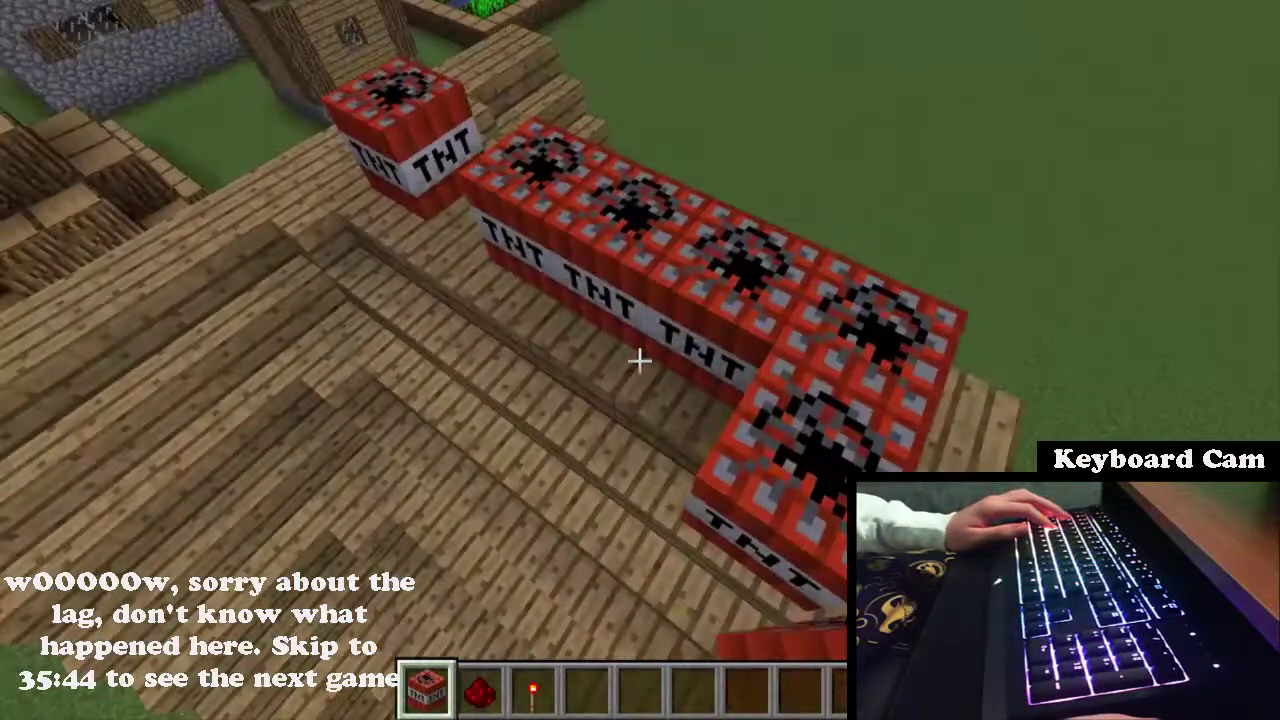
# Search 'fli' in the creative inventory, put Flint and Steel in hotbar slot 4, and head to the village
pyautogui.press('e')
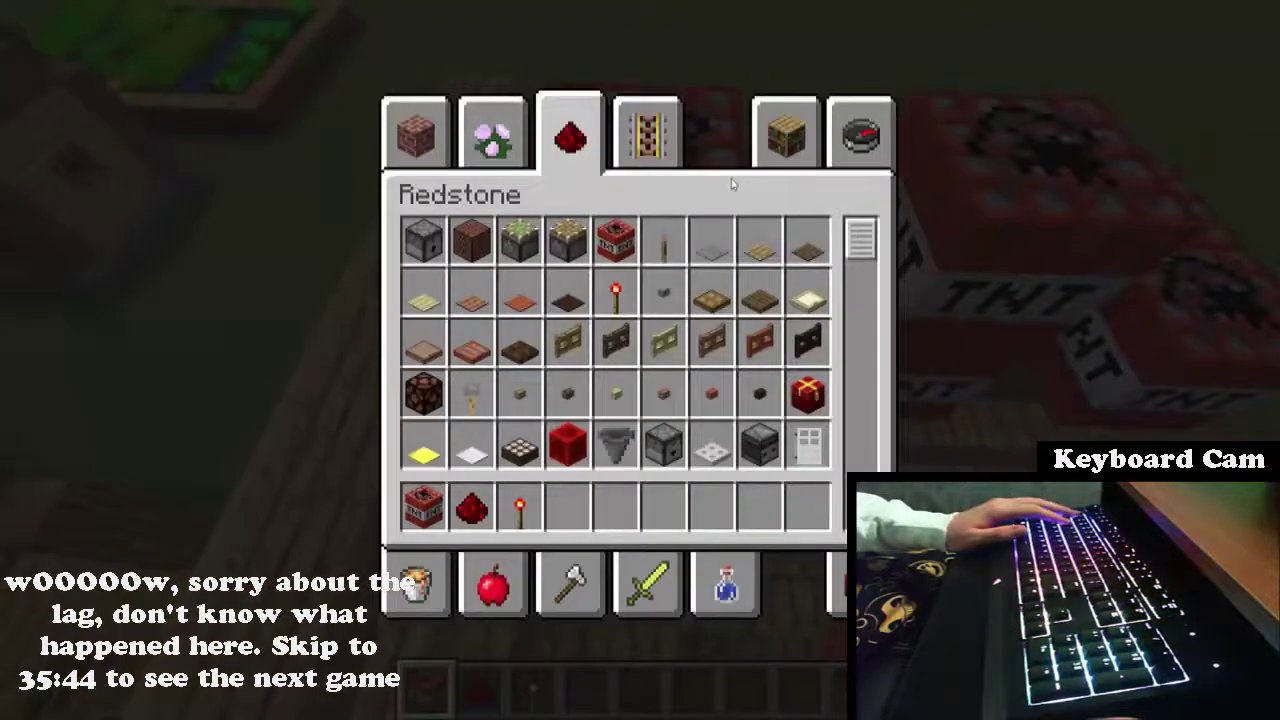
pyautogui.scroll(-1, 800, 290)
pyautogui.click(787, 137)
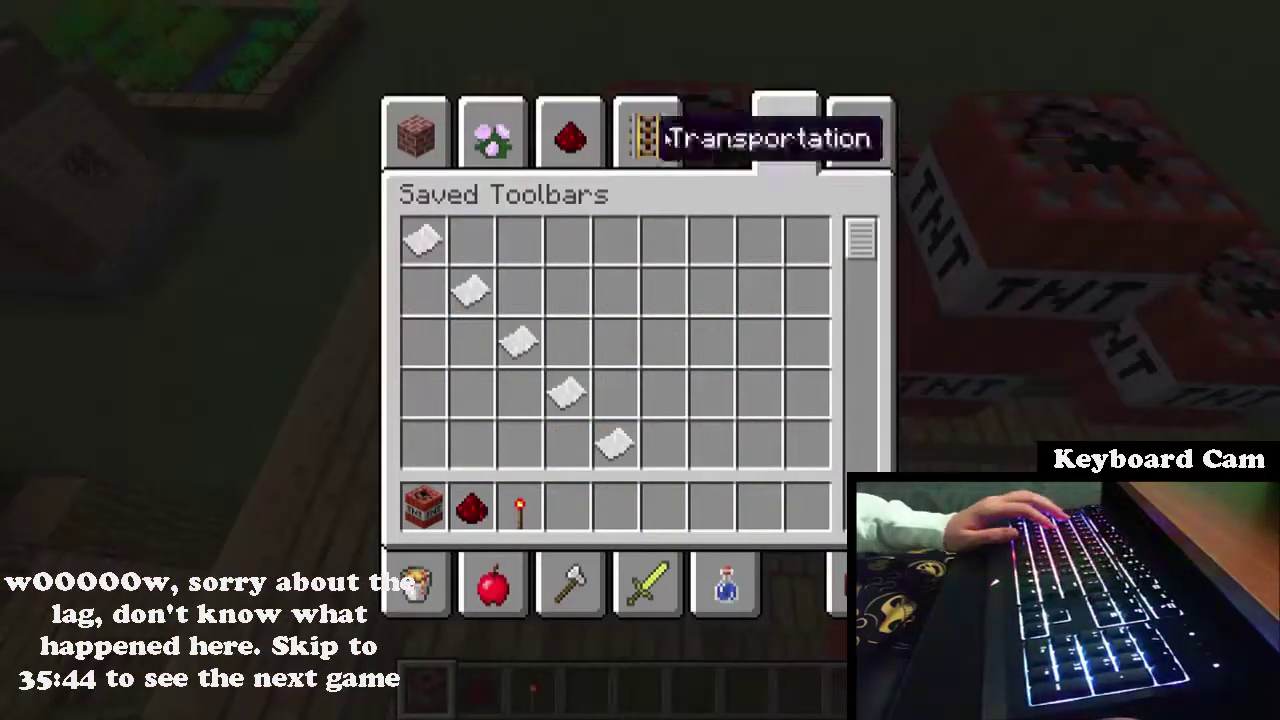
pyautogui.click(860, 135)
pyautogui.write('f')
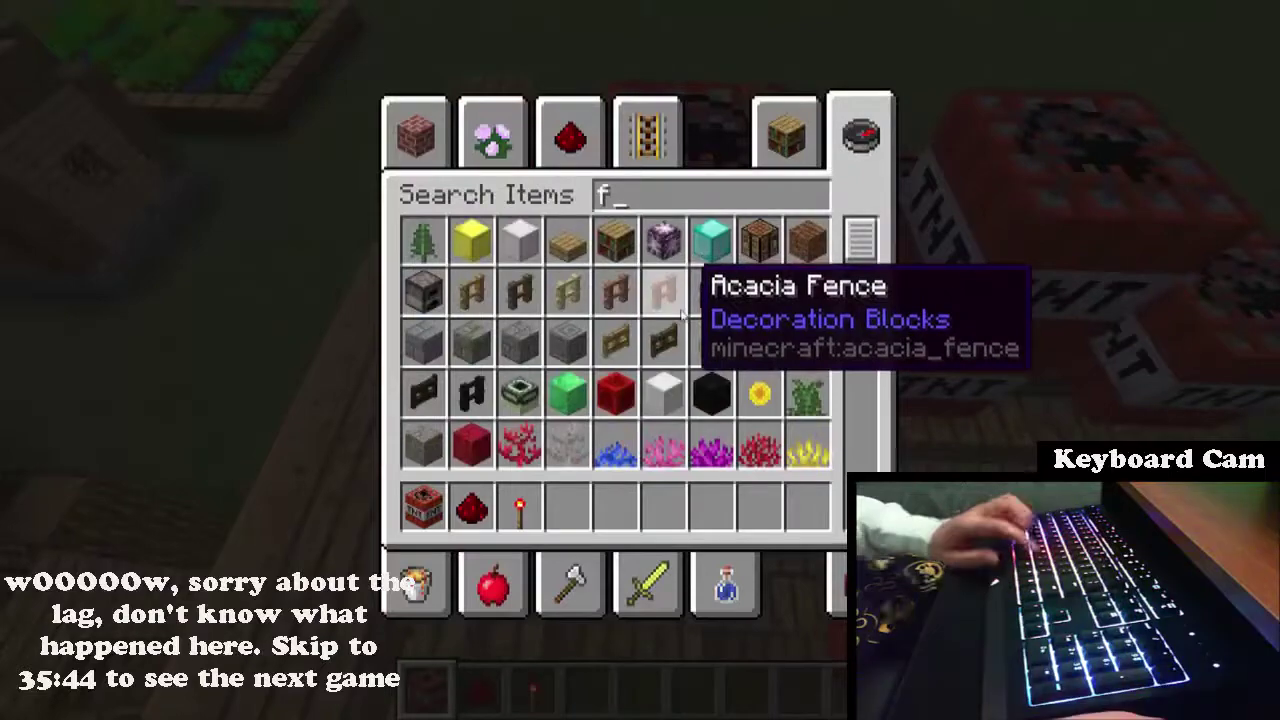
pyautogui.write('li')
pyautogui.click(423, 240)
pyautogui.click(567, 502)
pyautogui.press('Escape')
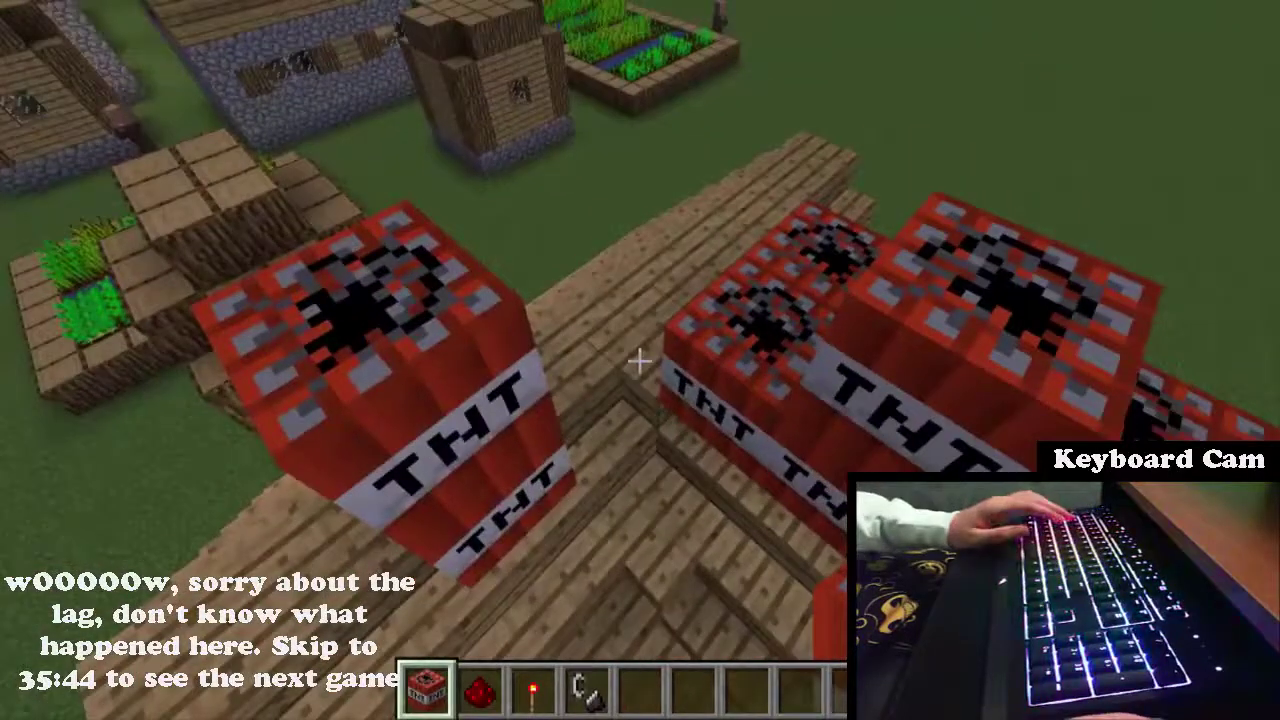
pyautogui.press('w')
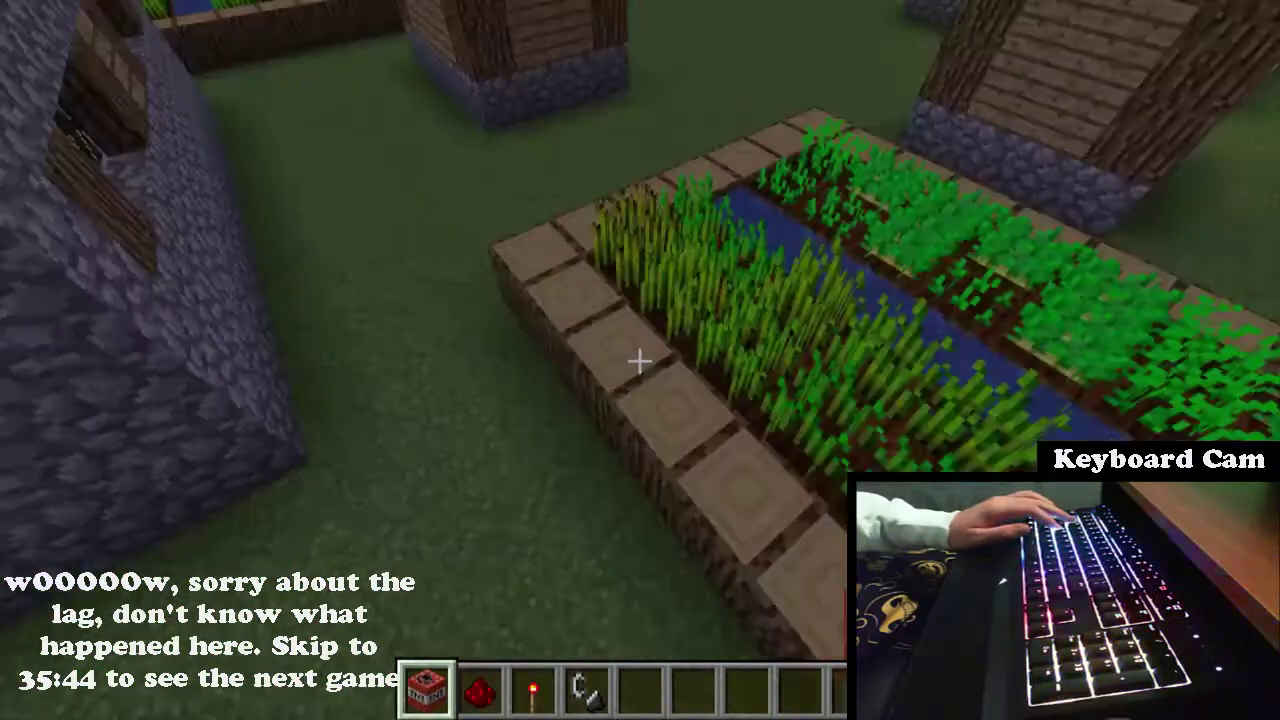
# Blow up the village TNT, then switch back to TNT in hotbar slot 1
pyautogui.scroll(-2, 640, 360)
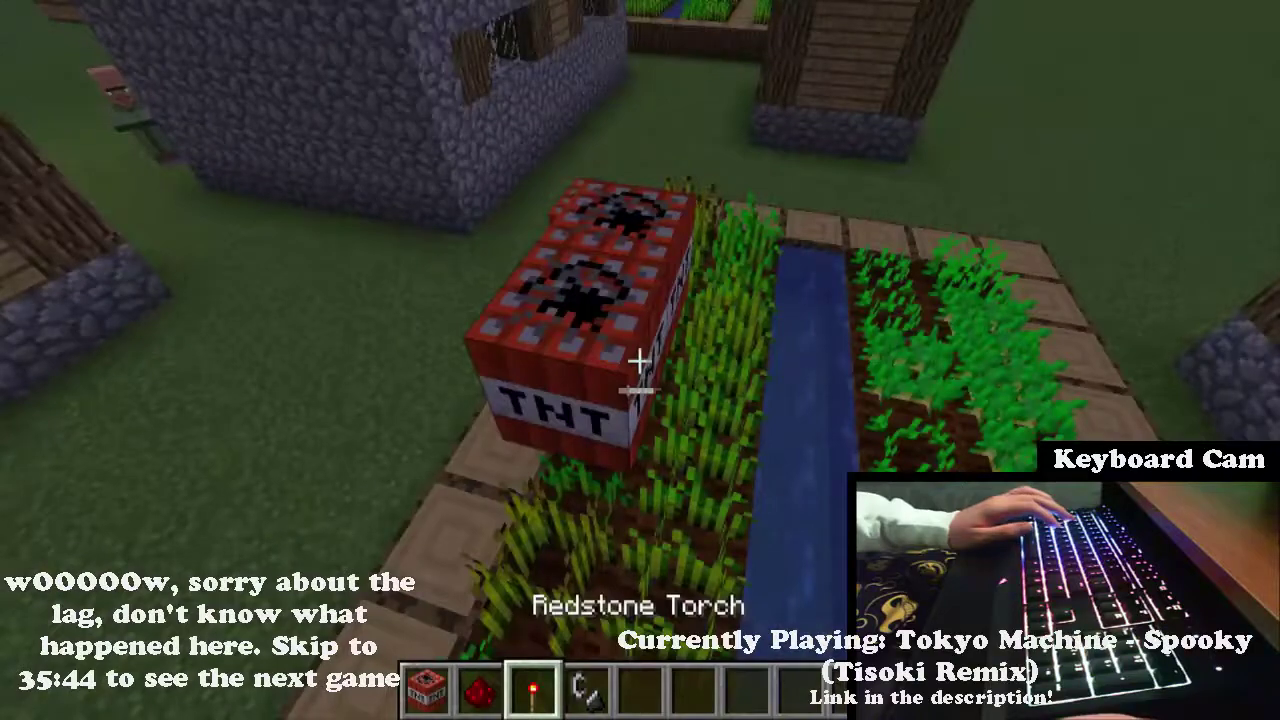
pyautogui.scroll(-1, 640, 360)
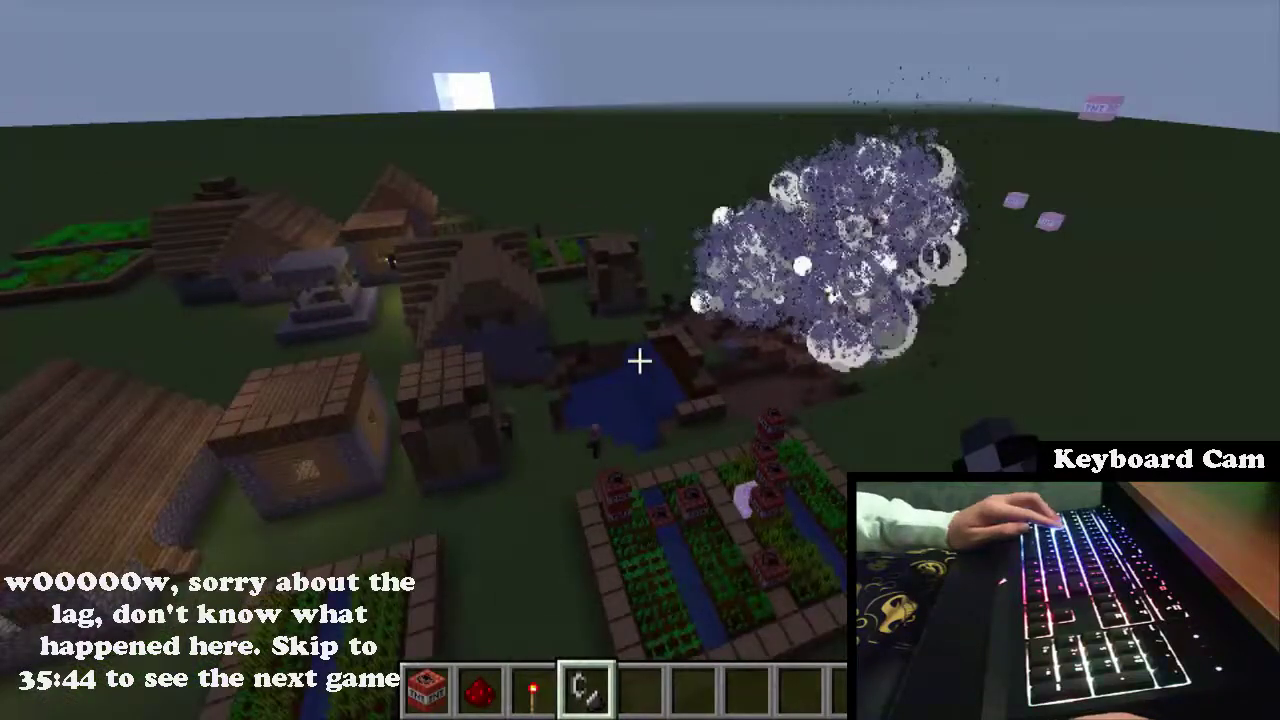
pyautogui.press('1')
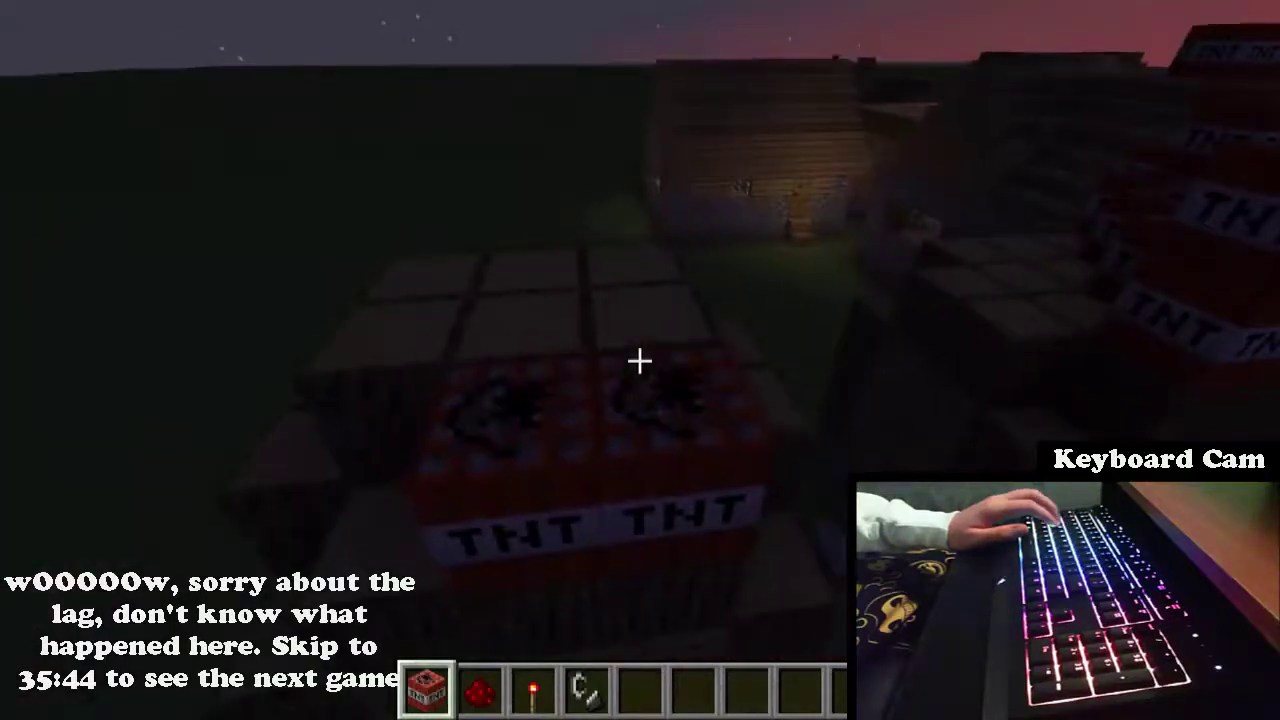
# Hold Flint and Steel from slot 4, dismiss the stray chat text, and fly forward over the village
pyautogui.press('4')
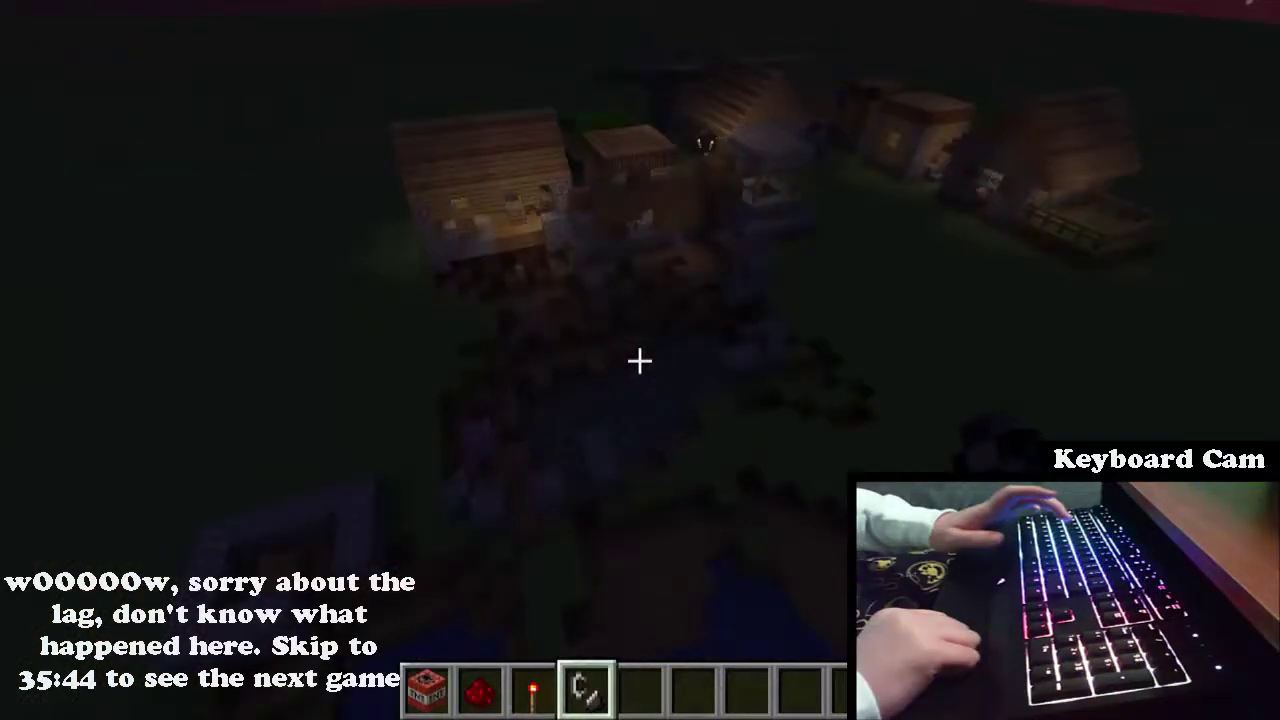
pyautogui.write('tbmythdkhgdyjgergtsre')
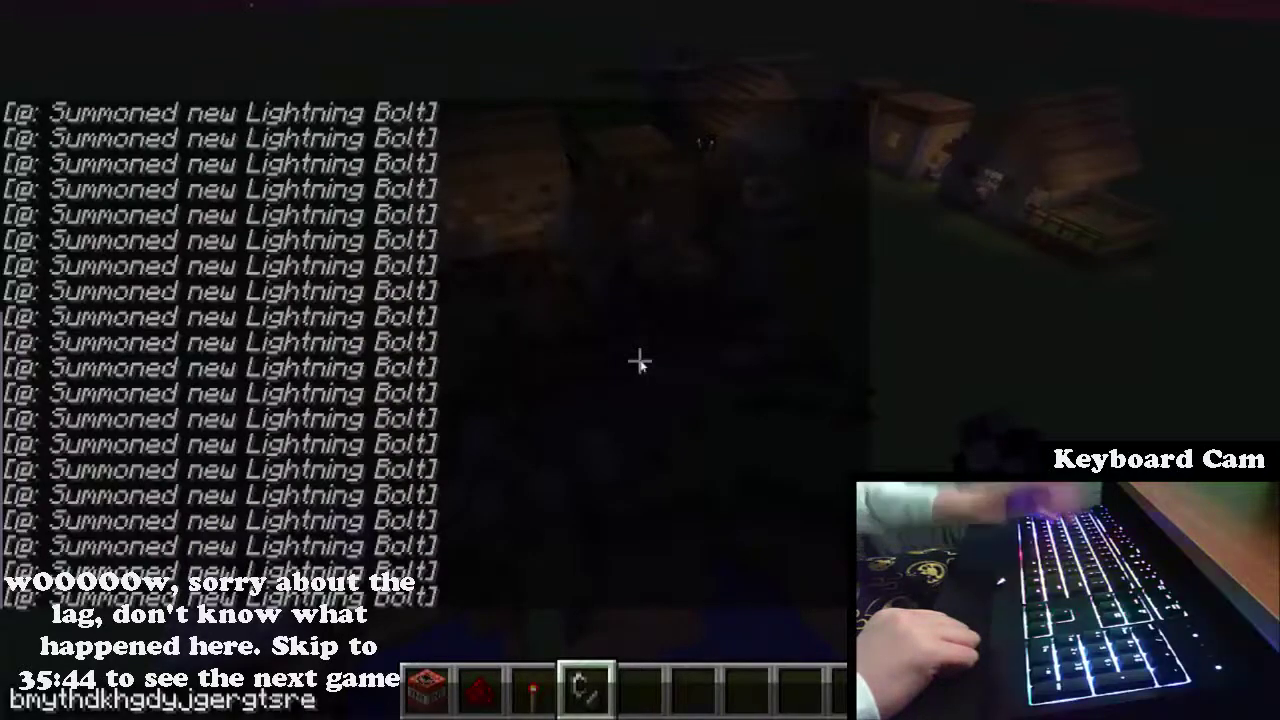
pyautogui.press('Escape')
pyautogui.press('w')
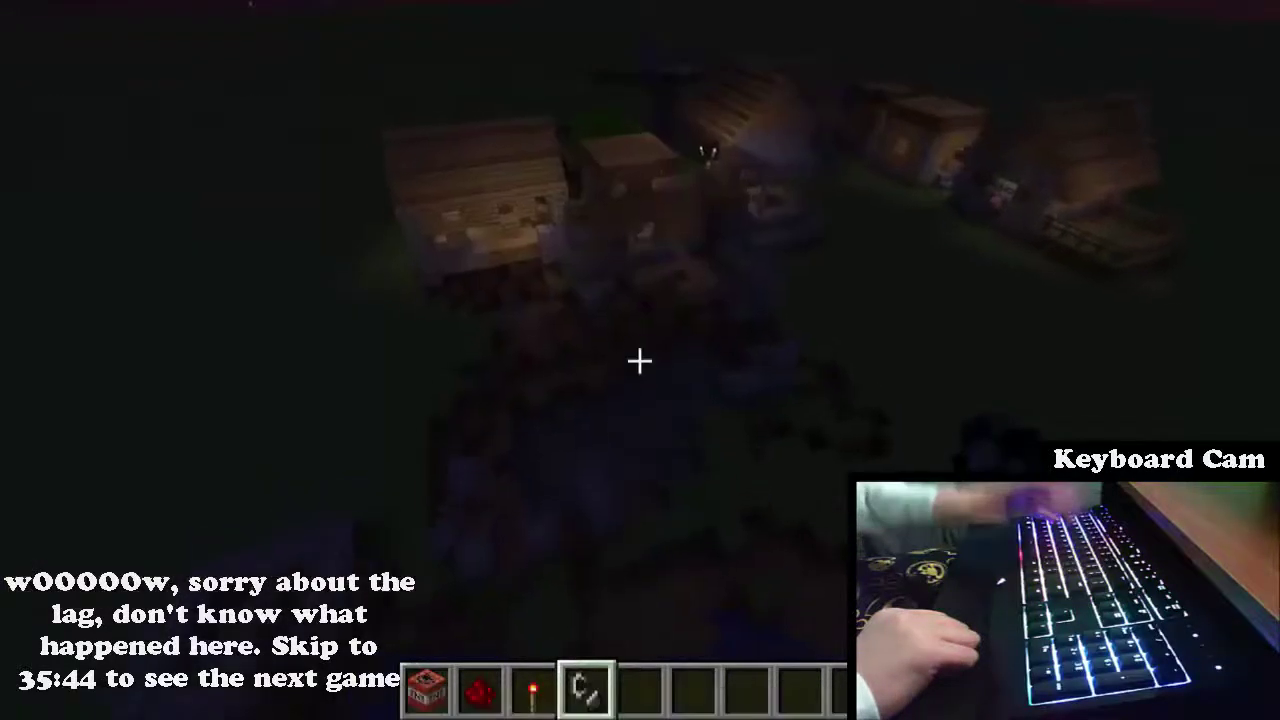
pyautogui.press('w')
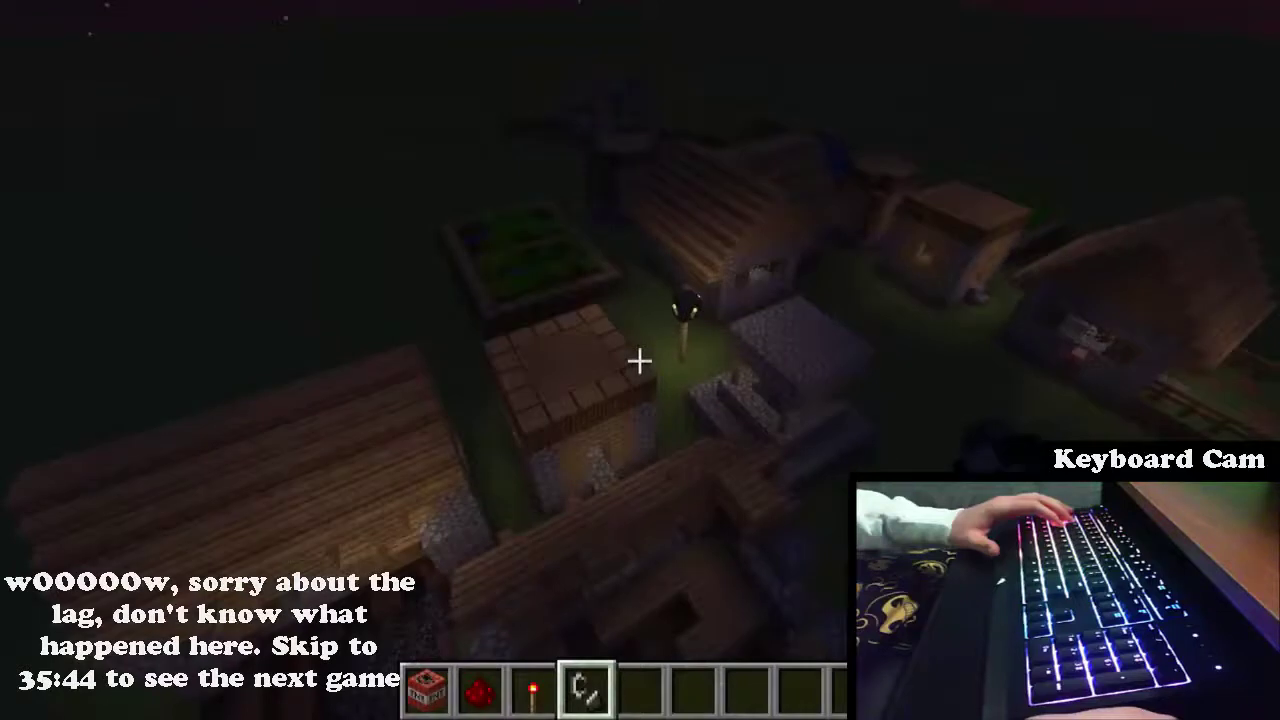
pyautogui.press('w')
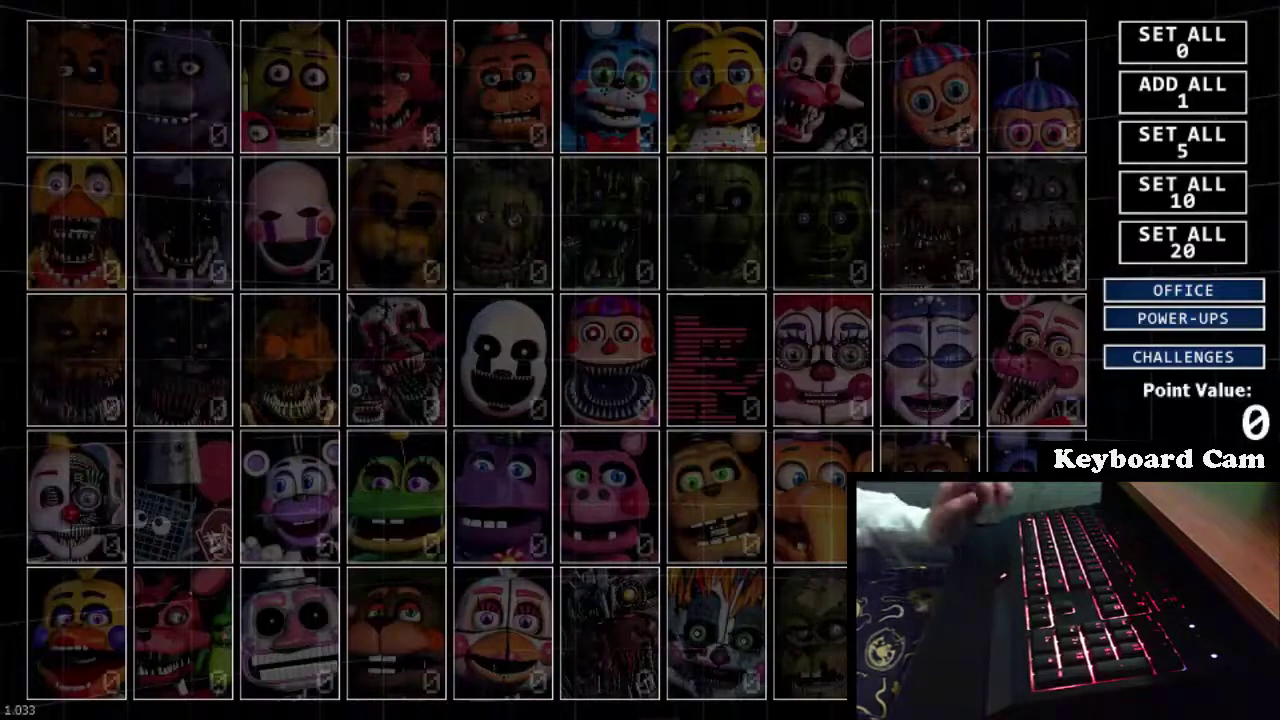
# Switch the office to the third office option
pyautogui.moveTo(1036, 460)
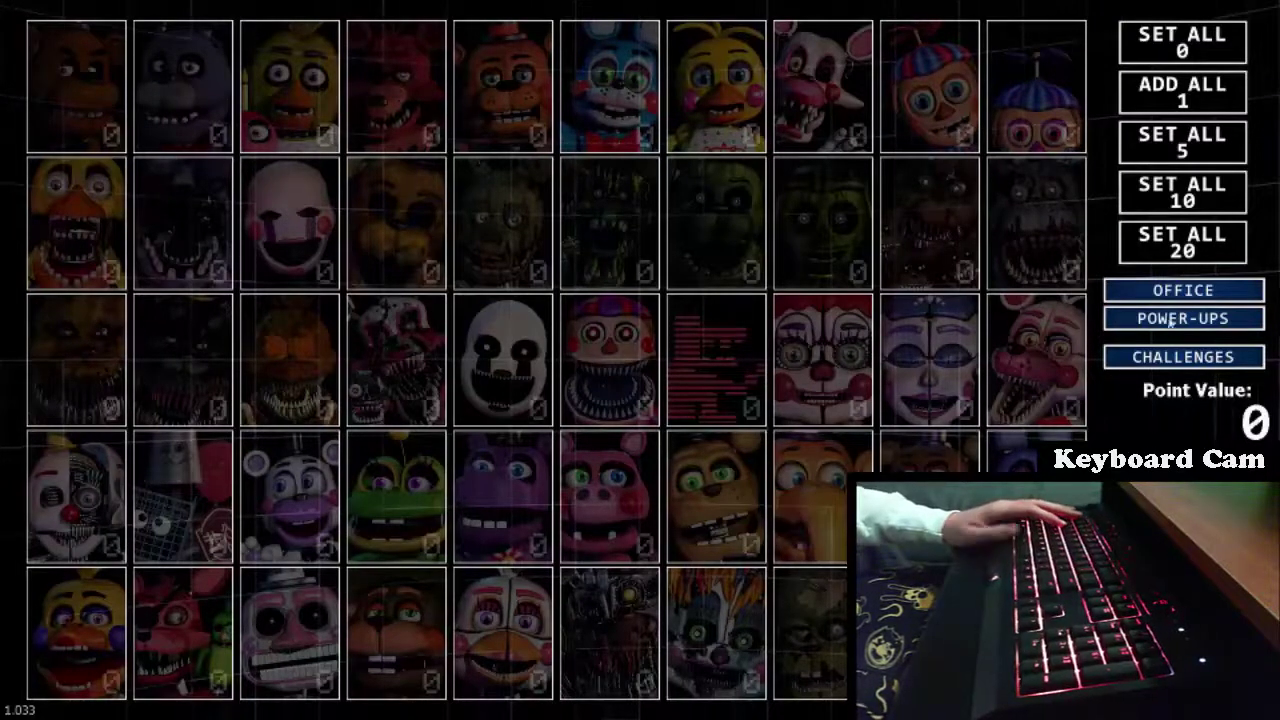
pyautogui.click(1171, 290)
pyautogui.click(1182, 385)
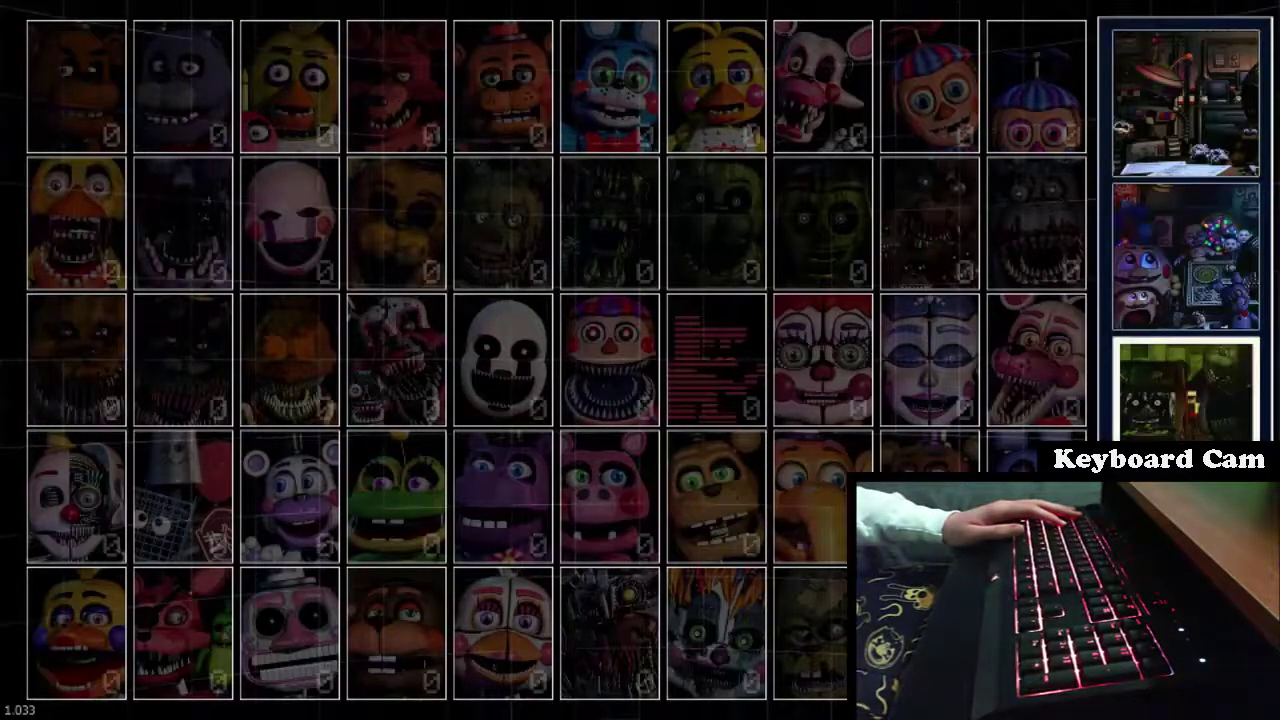
# Look through the power-ups list and the challenges list, briefly switching to OBS in between
pyautogui.click(1203, 320)
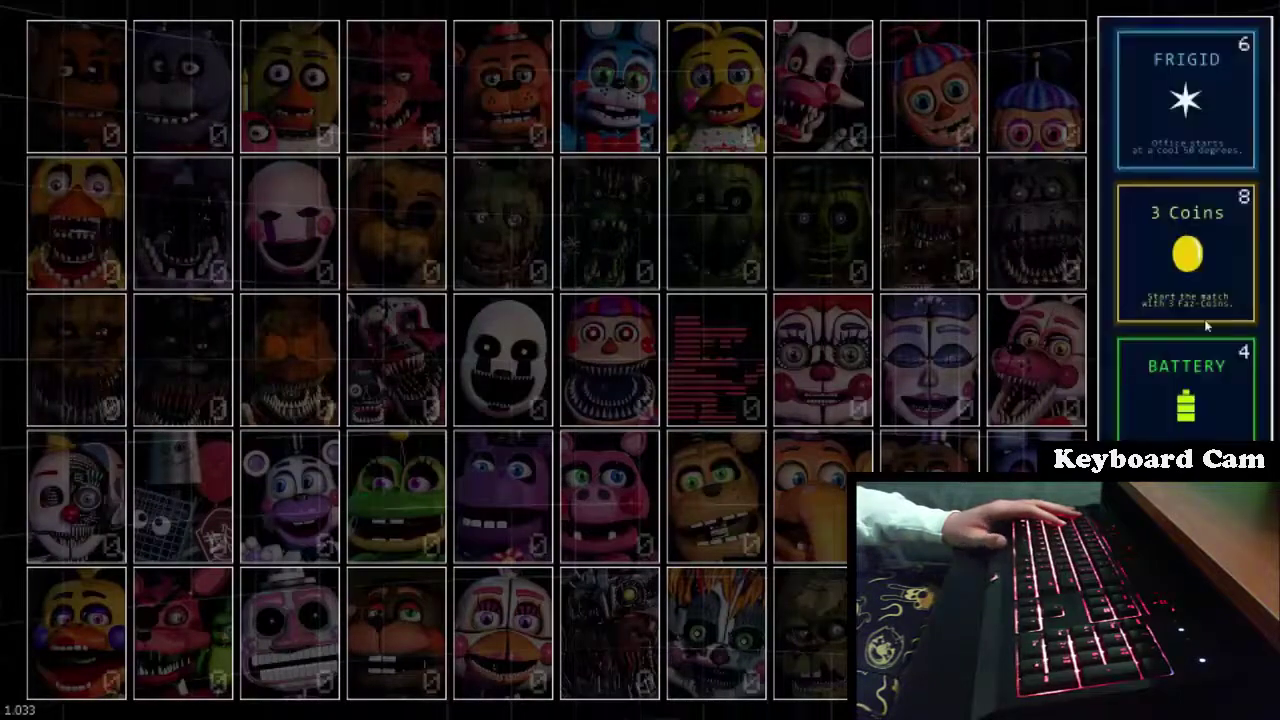
pyautogui.hotkey('alt', 'Tab')
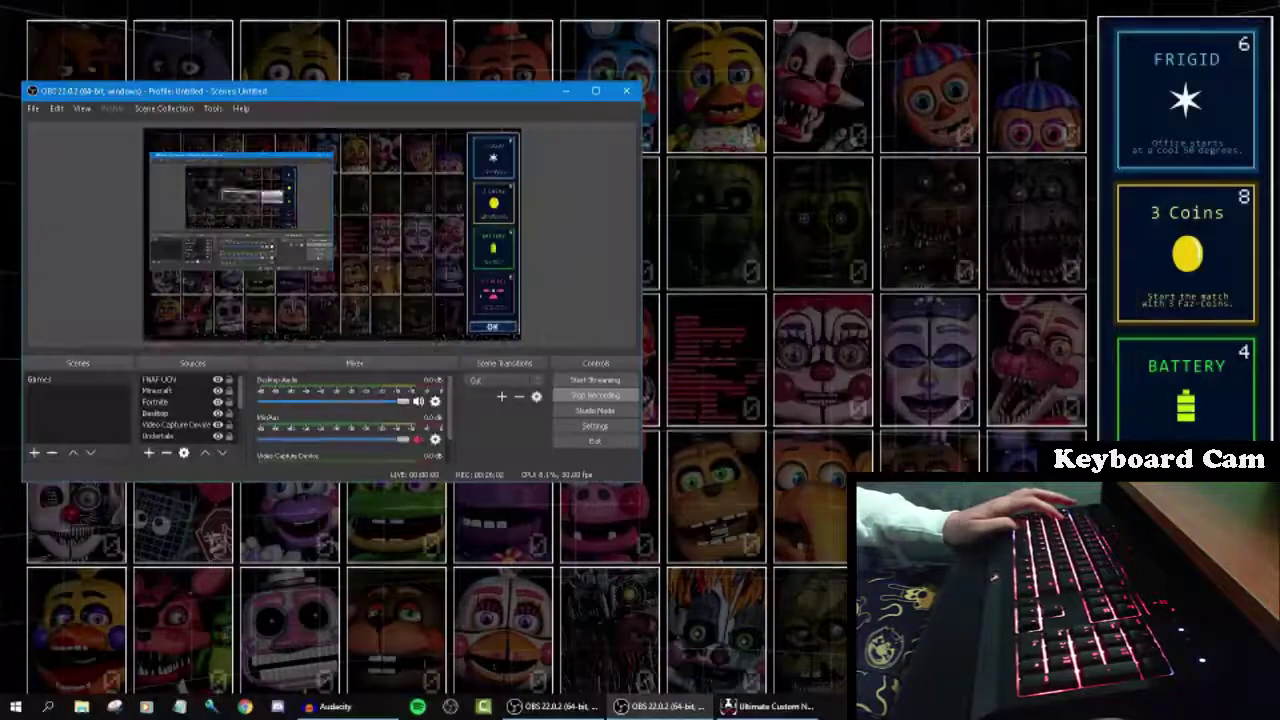
pyautogui.hotkey('alt', 'Tab')
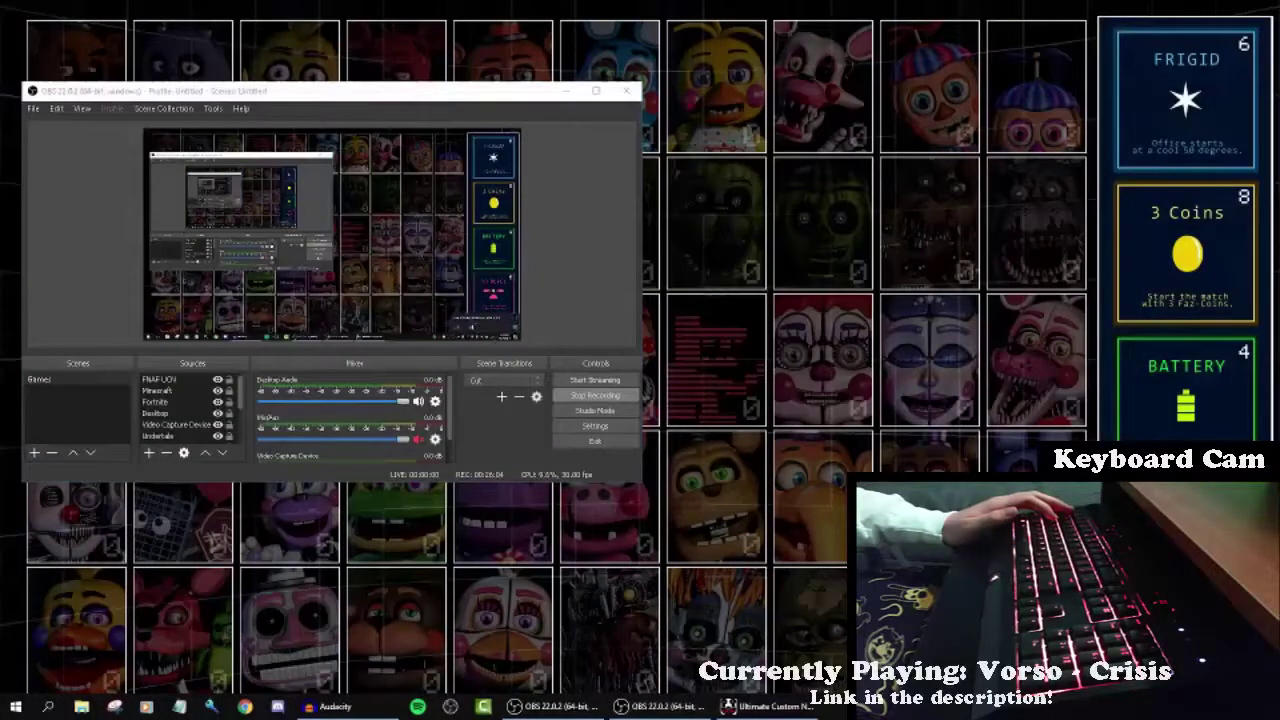
pyautogui.hotkey('alt', 'Tab')
pyautogui.click(1218, 330)
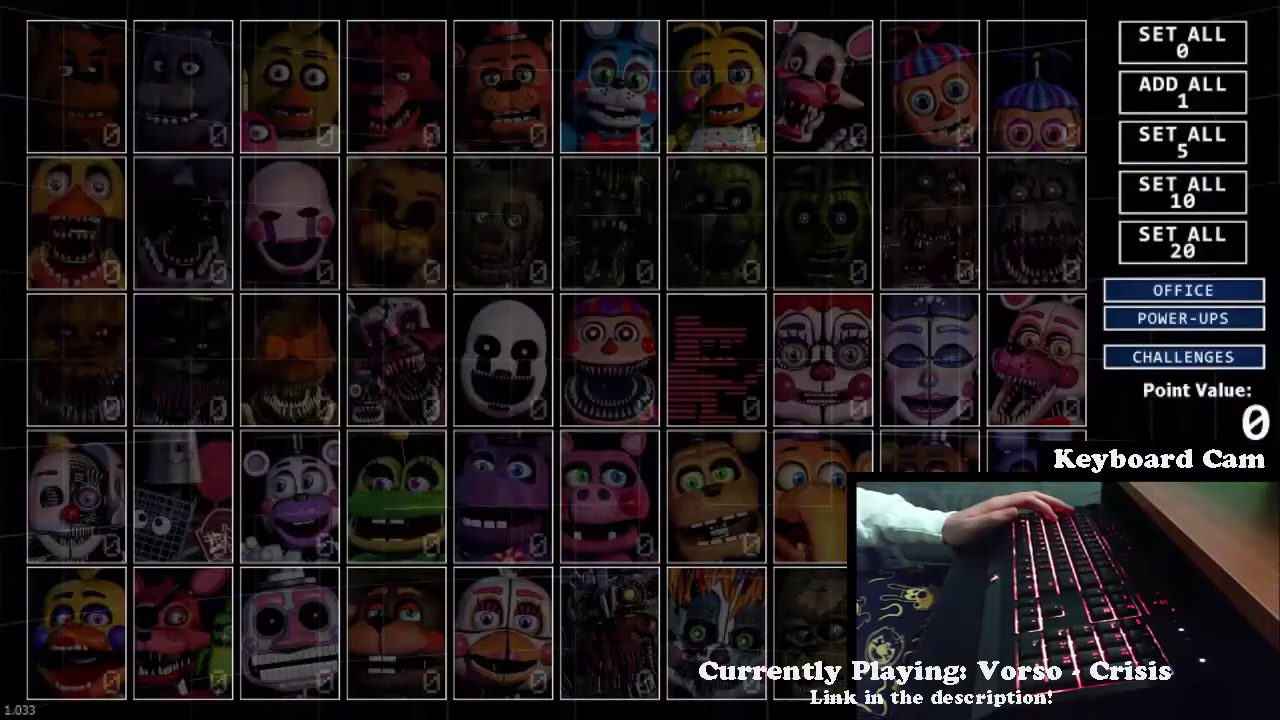
pyautogui.click(1214, 355)
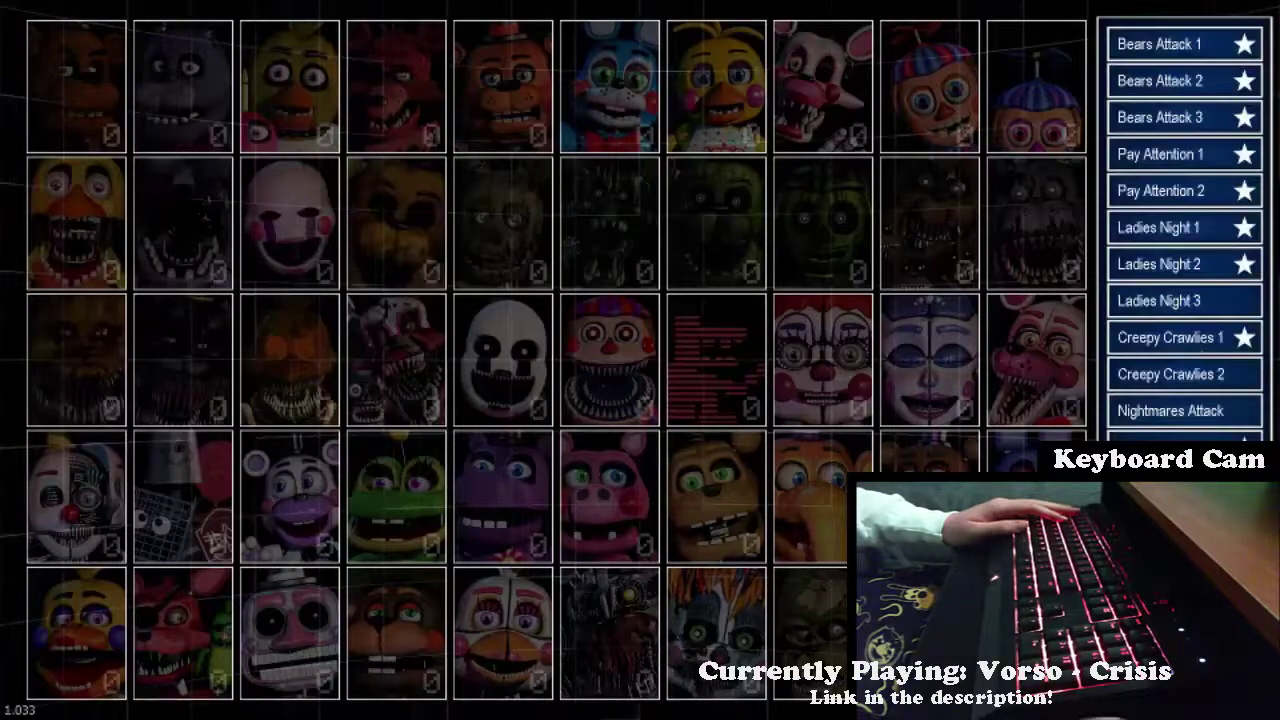
pyautogui.moveTo(725, 384)
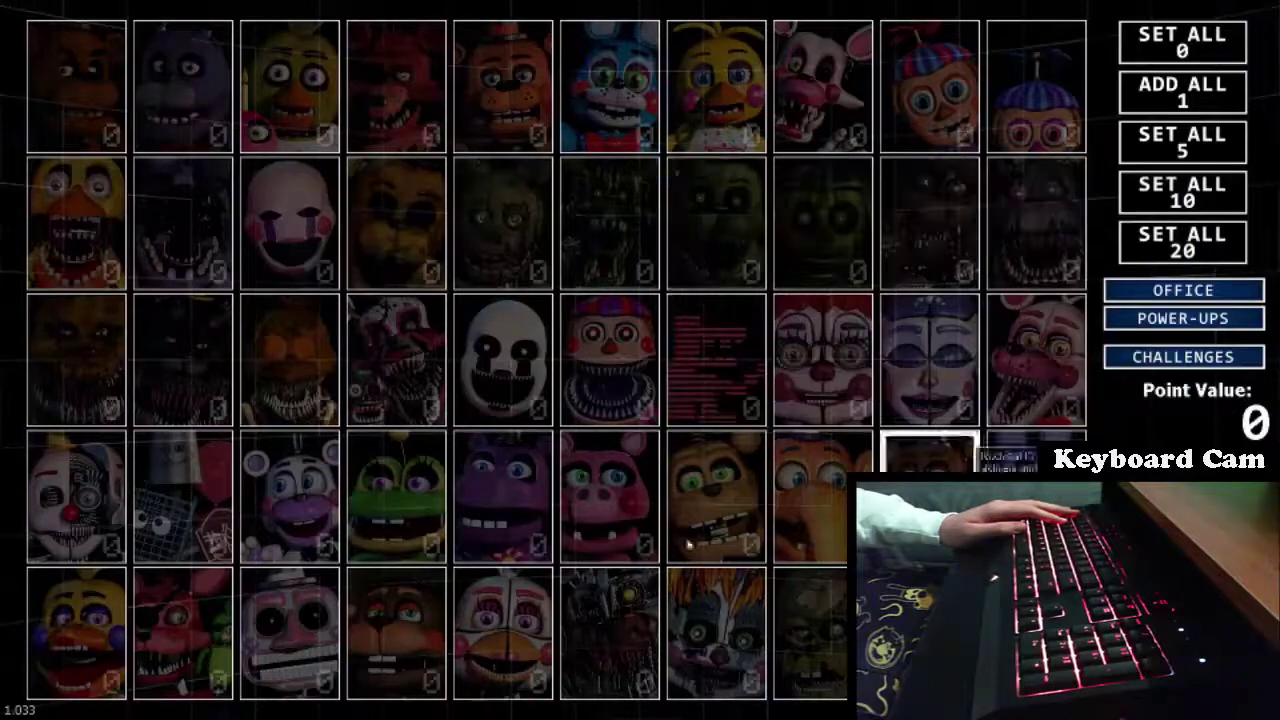
# Raise Nightmarionne, set Bonnie to 10 and Phantom Freddy to 5, and raise Springtrap twice
pyautogui.hotkey('alt', 'Tab')
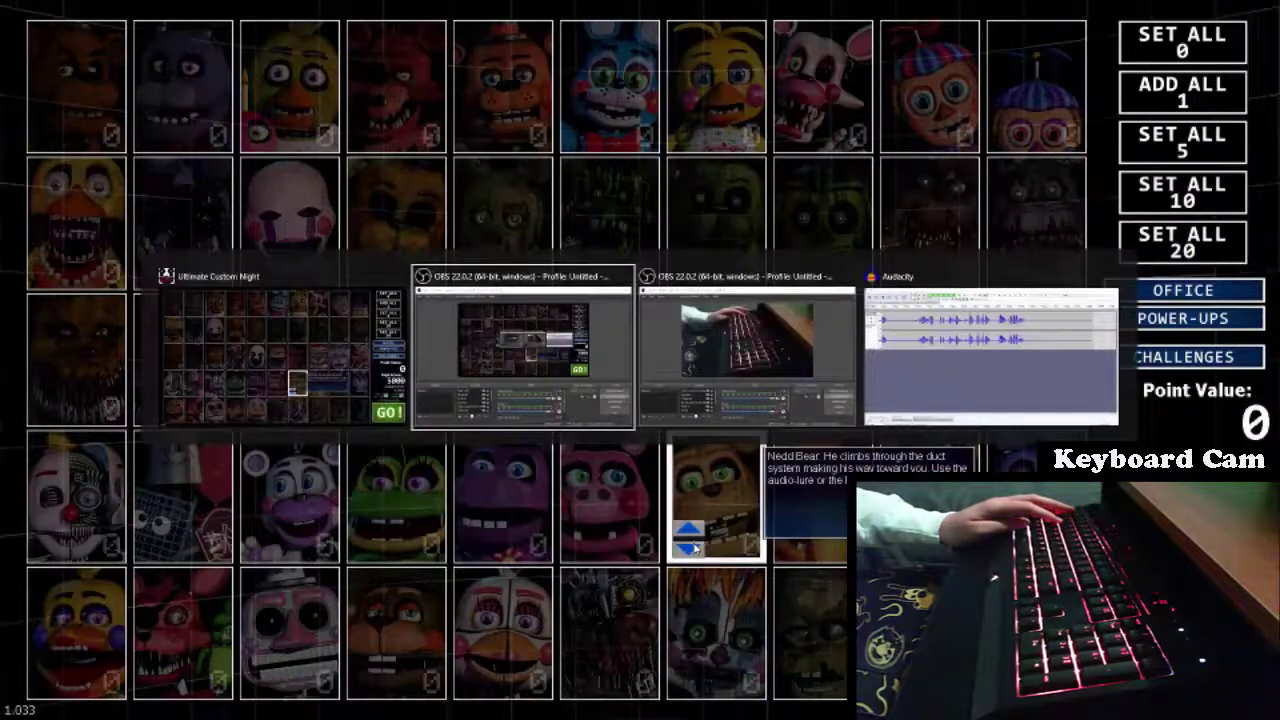
pyautogui.hotkey('alt', 'Tab')
pyautogui.hotkey('alt', 'Tab')
pyautogui.hotkey('alt', 'Tab')
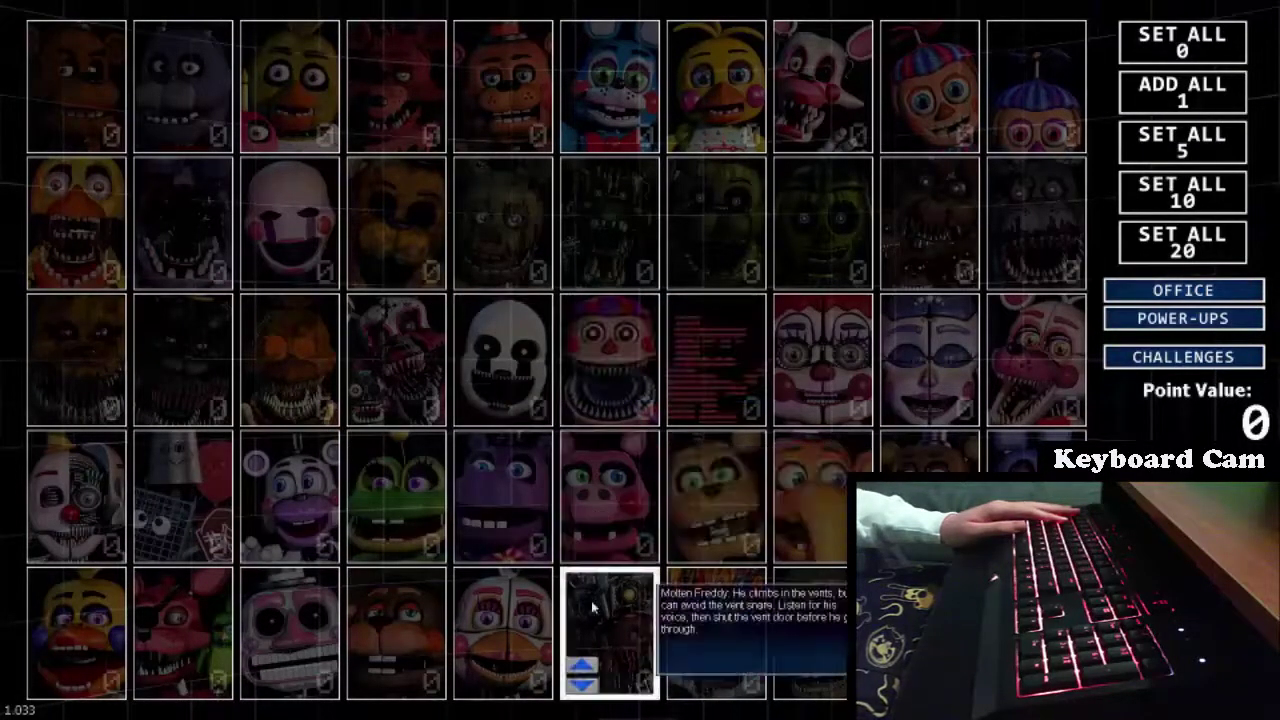
pyautogui.click(474, 393)
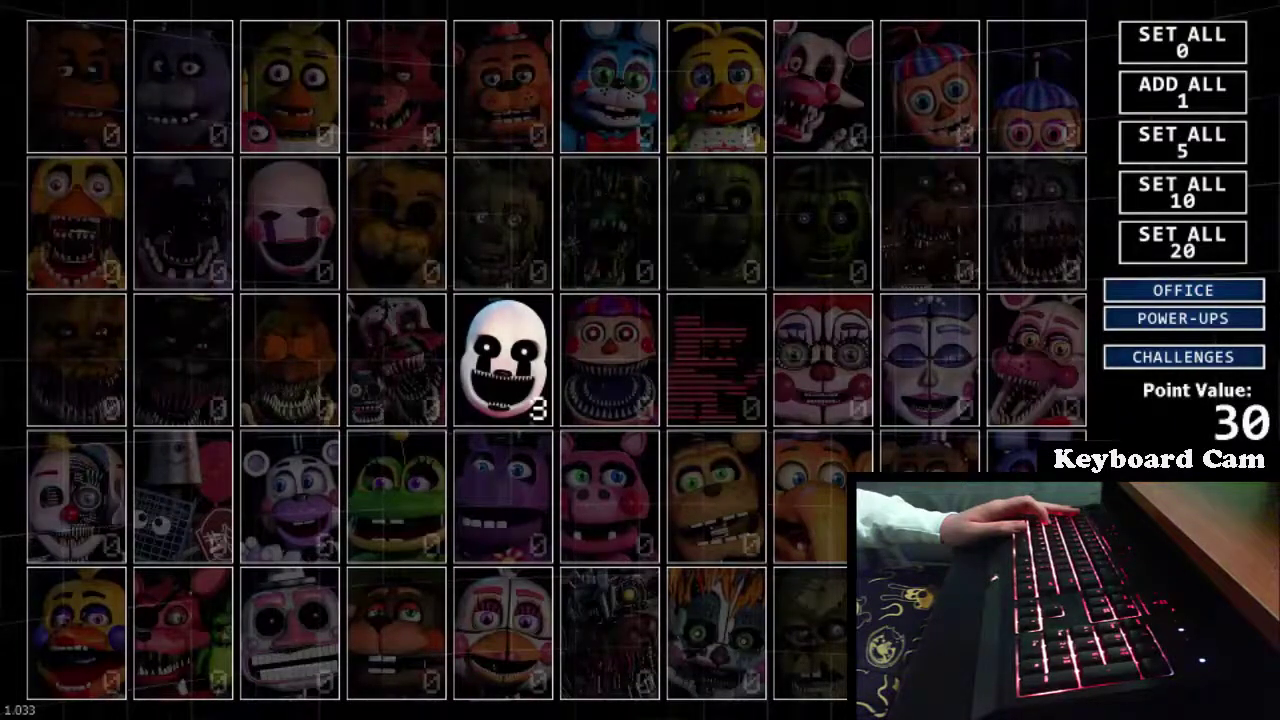
pyautogui.click(156, 121)
pyautogui.click(156, 121)
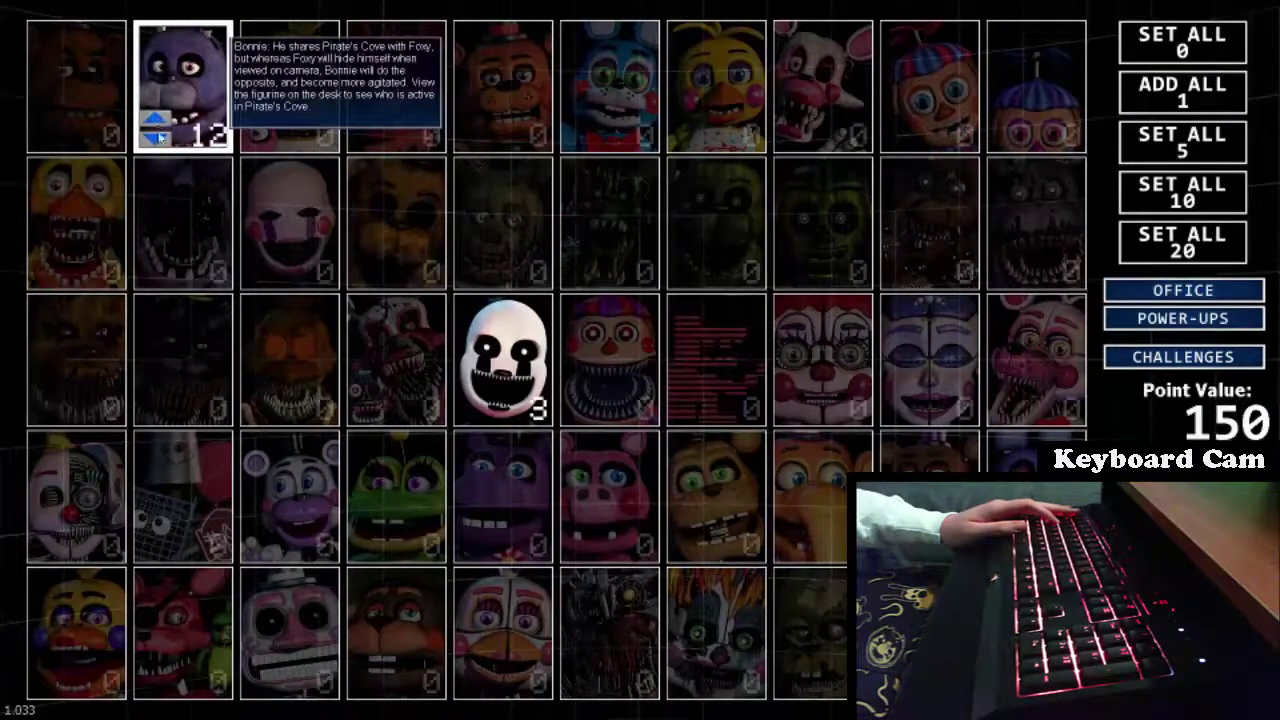
pyautogui.click(156, 141)
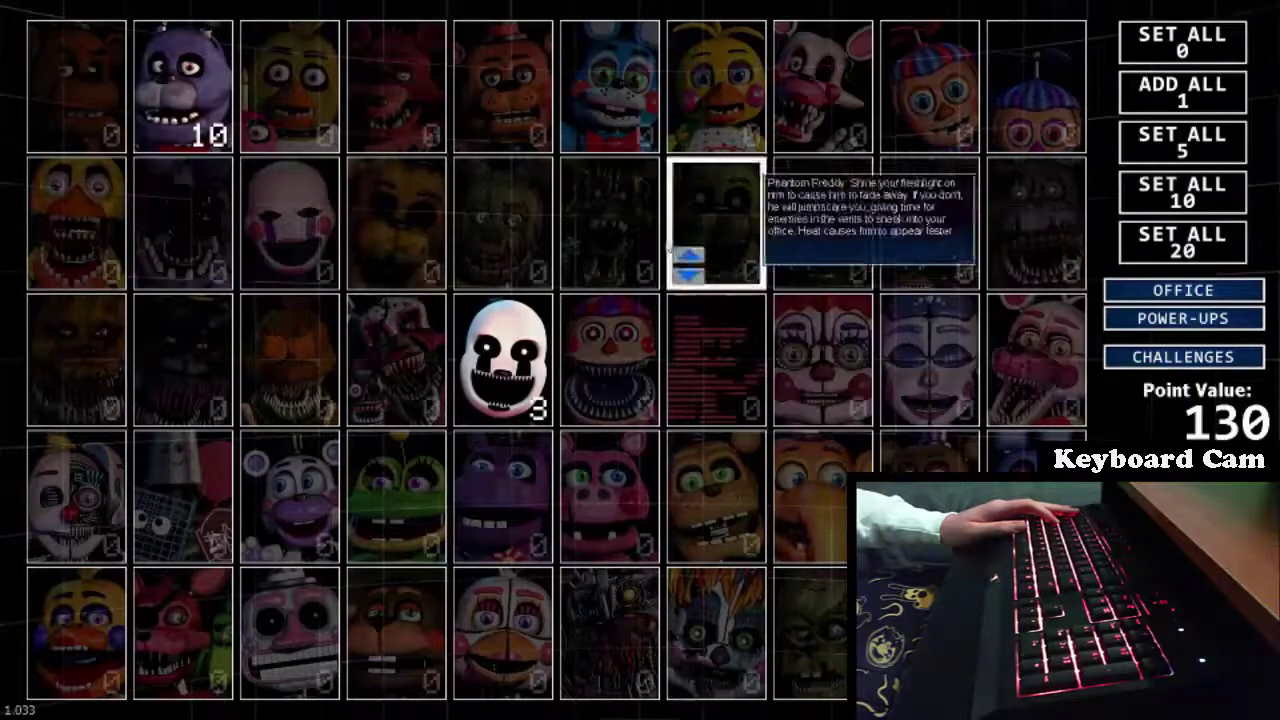
pyautogui.click(688, 256)
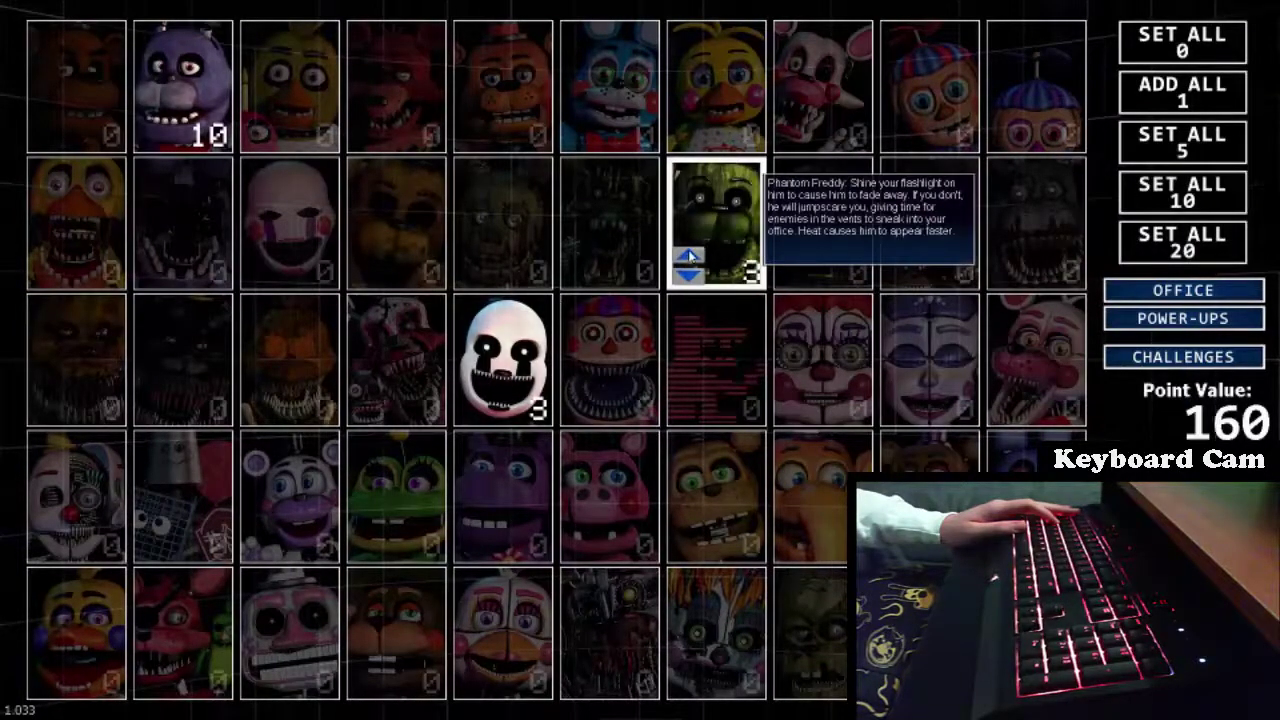
pyautogui.click(688, 256)
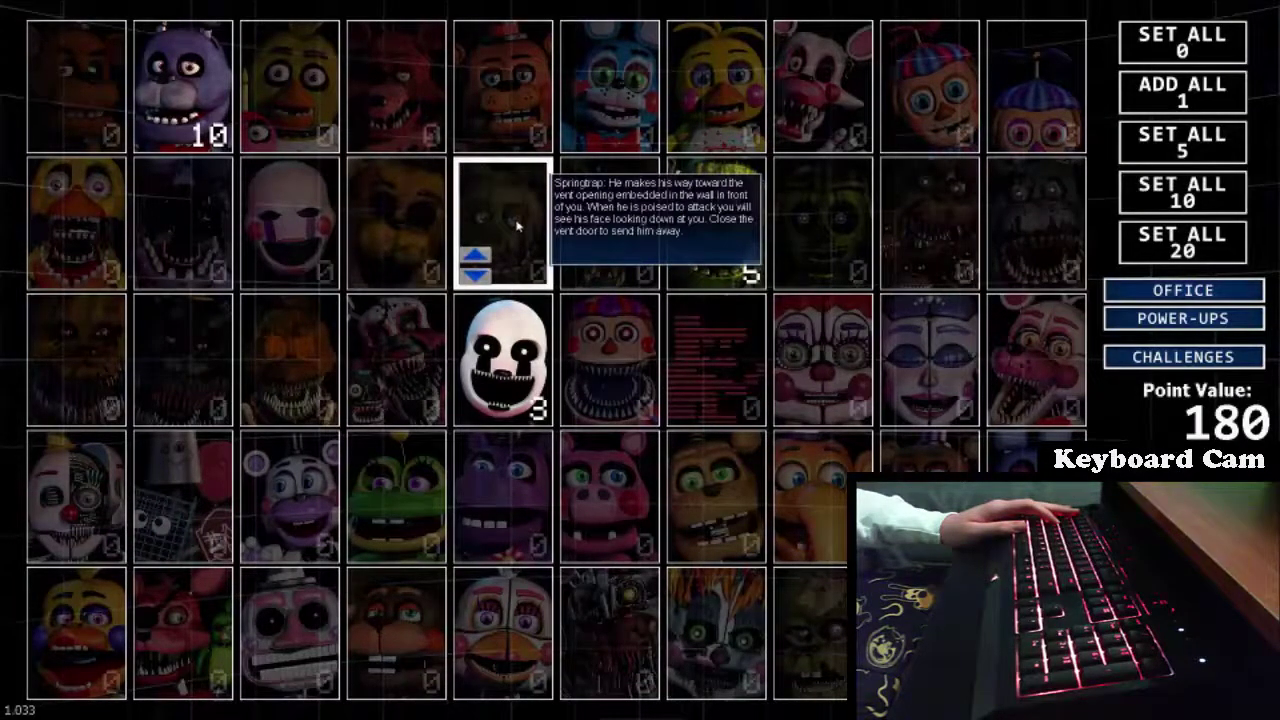
pyautogui.click(474, 255)
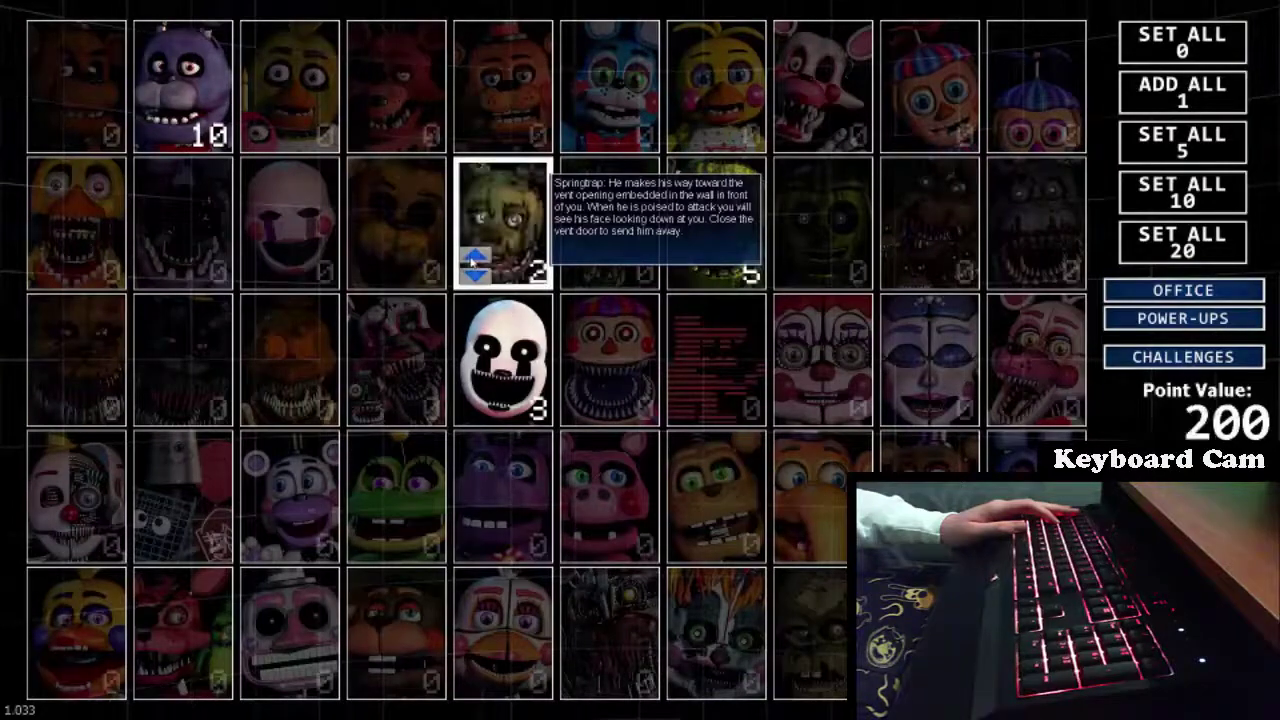
pyautogui.click(474, 255)
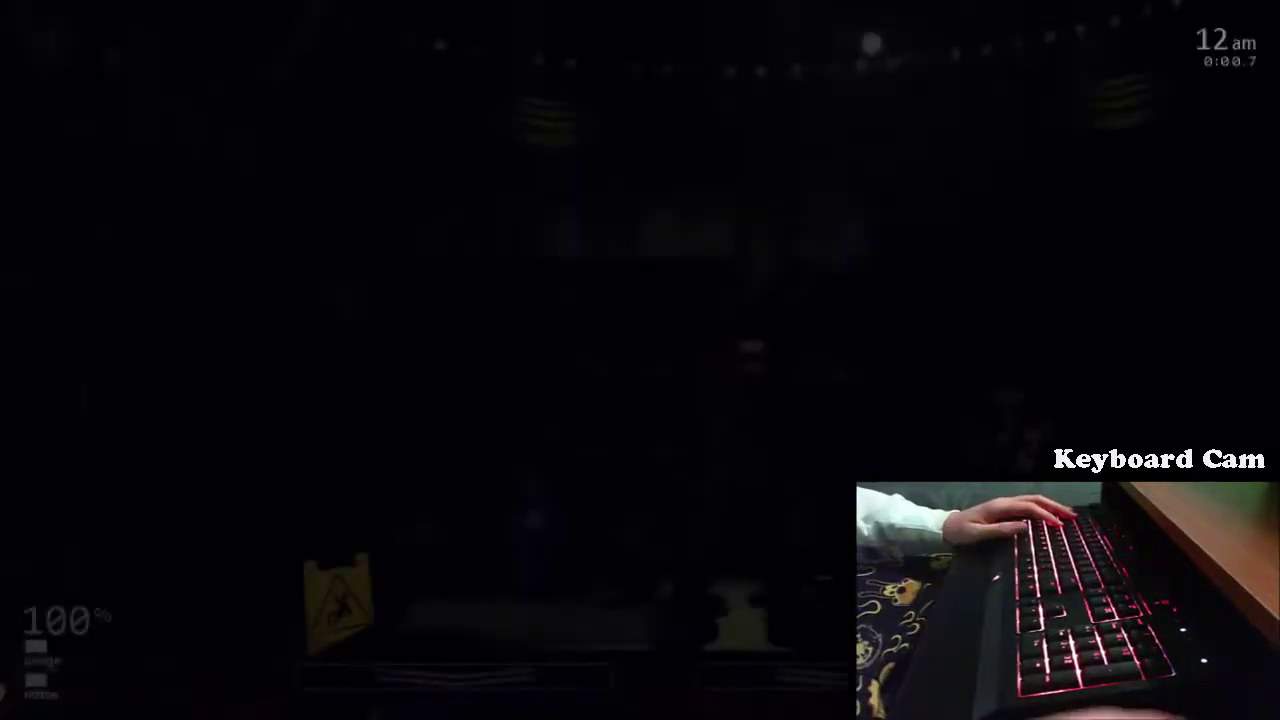
# Flash the office light, then set a vent snare on the lower-left vent node
pyautogui.press('z')
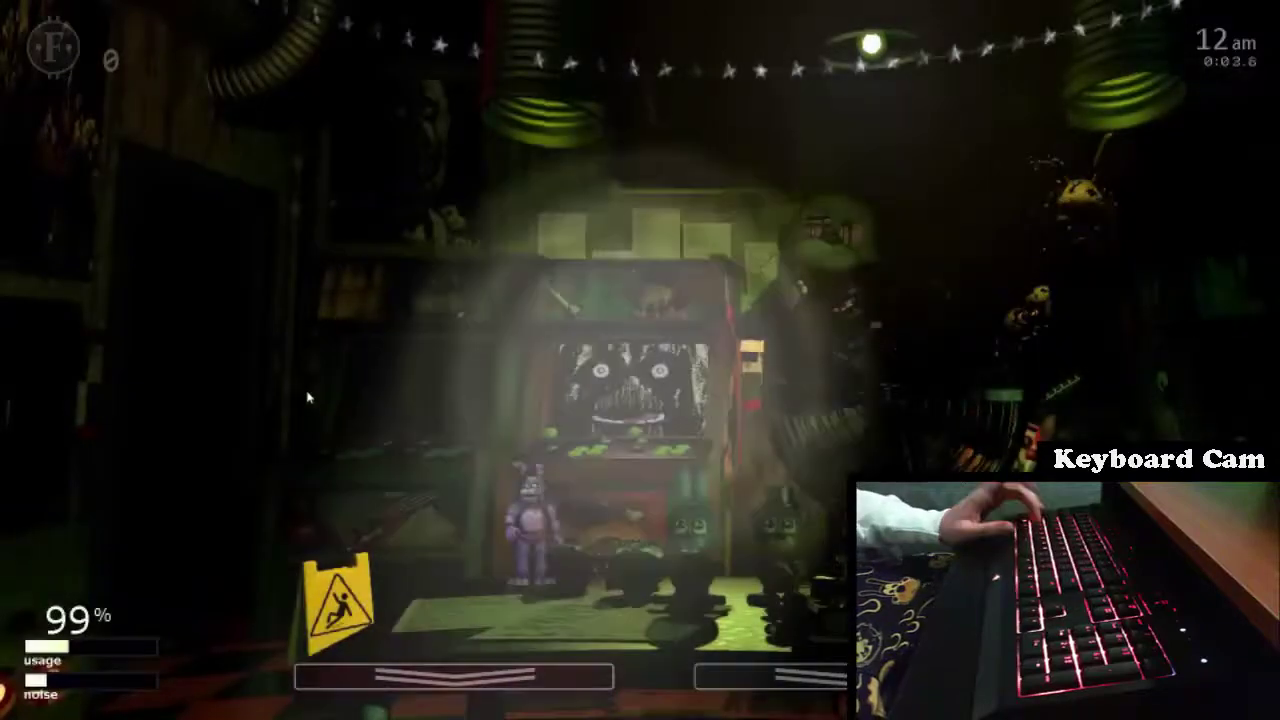
pyautogui.press('z')
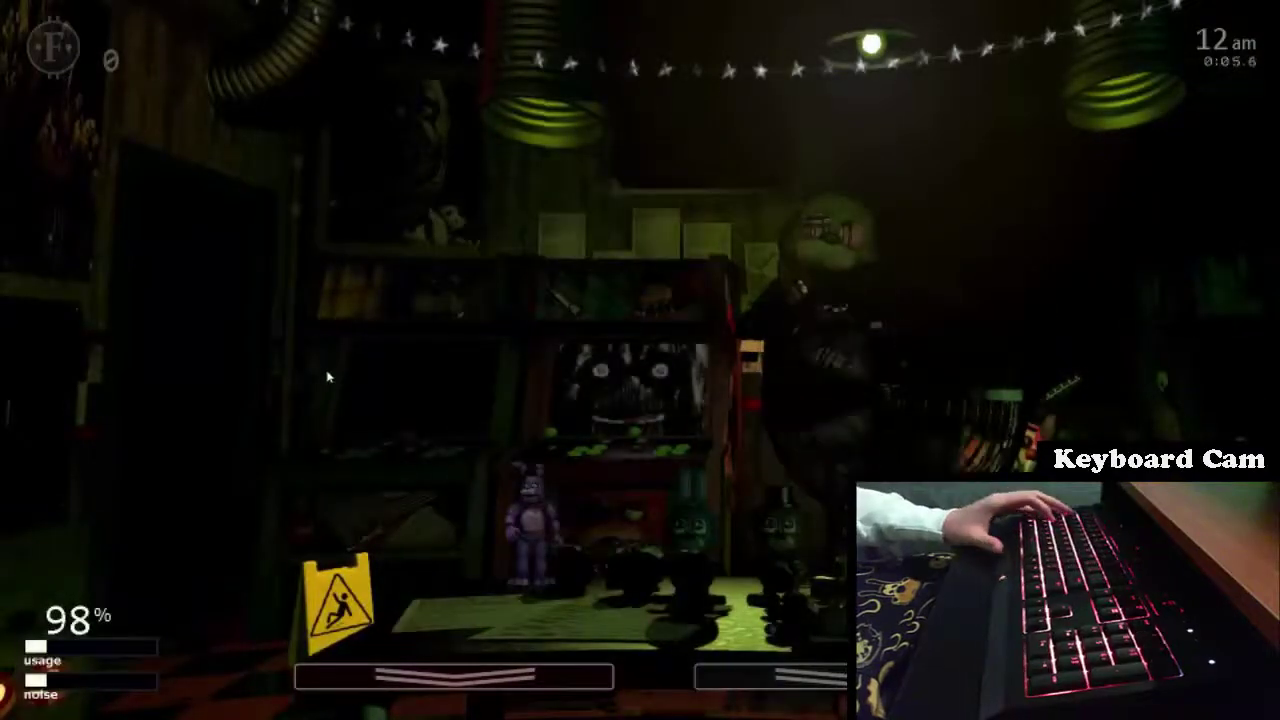
pyautogui.press('space')
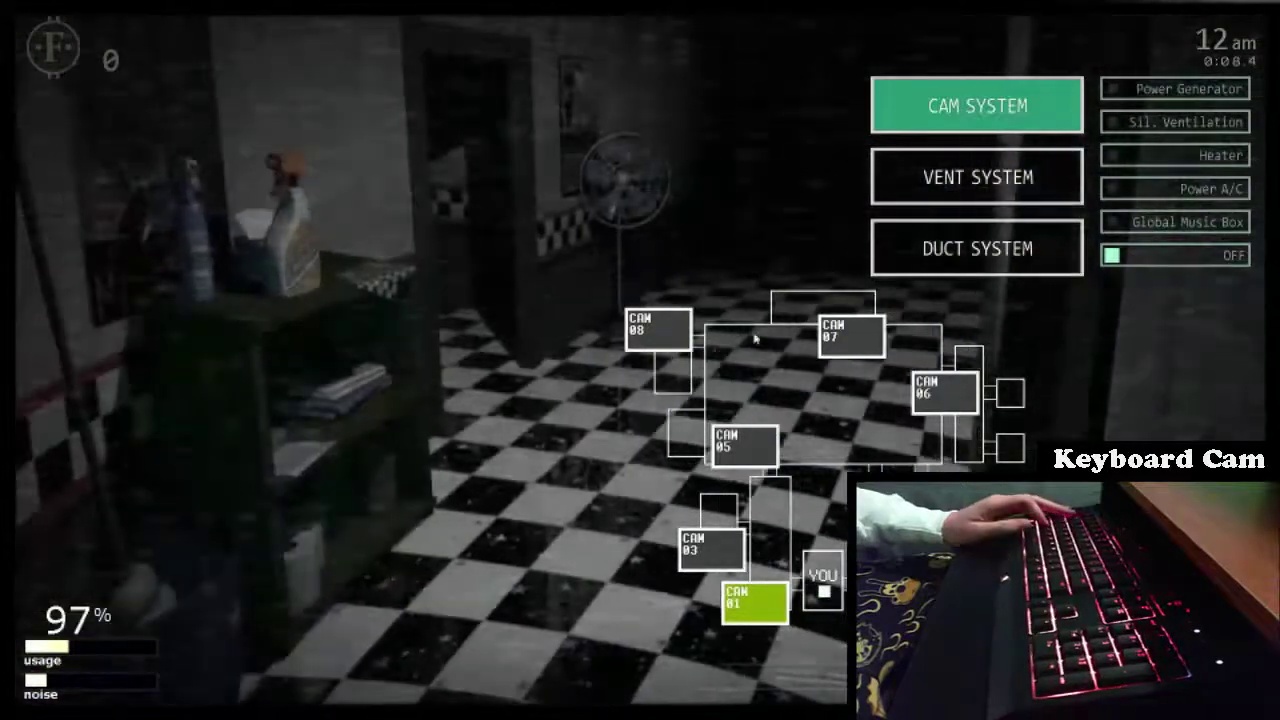
pyautogui.click(658, 330)
pyautogui.click(851, 336)
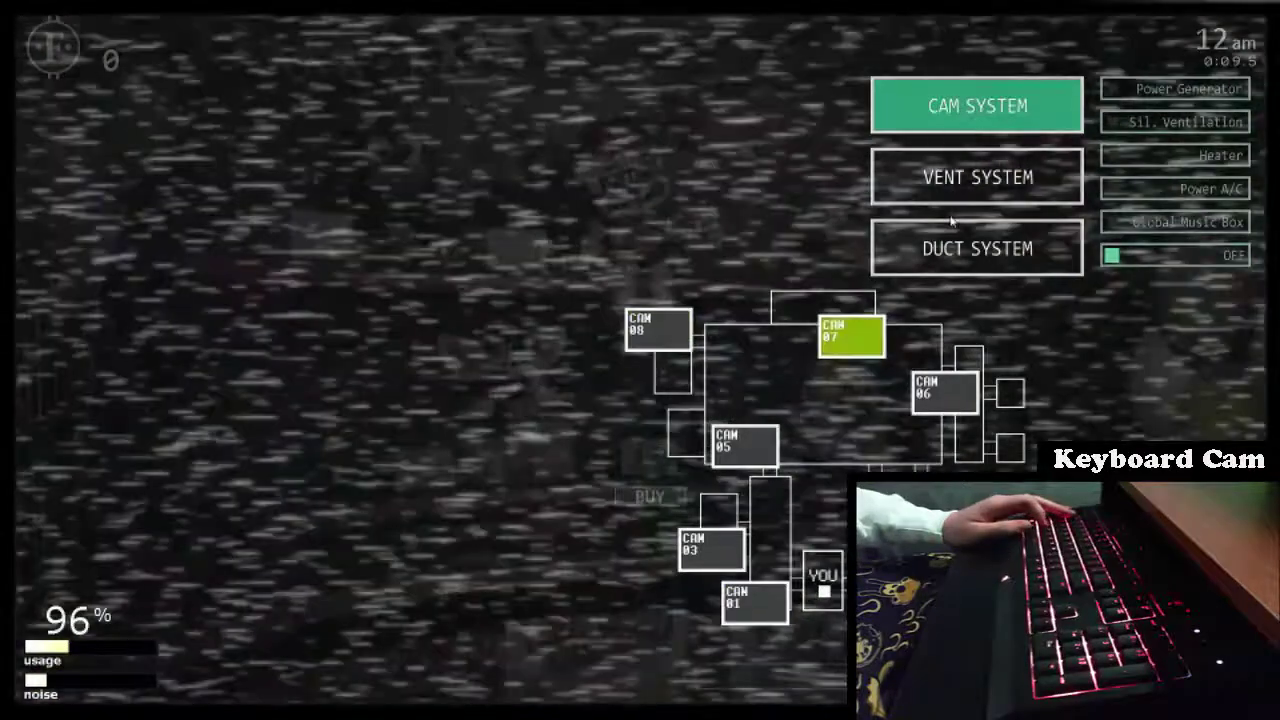
pyautogui.click(946, 188)
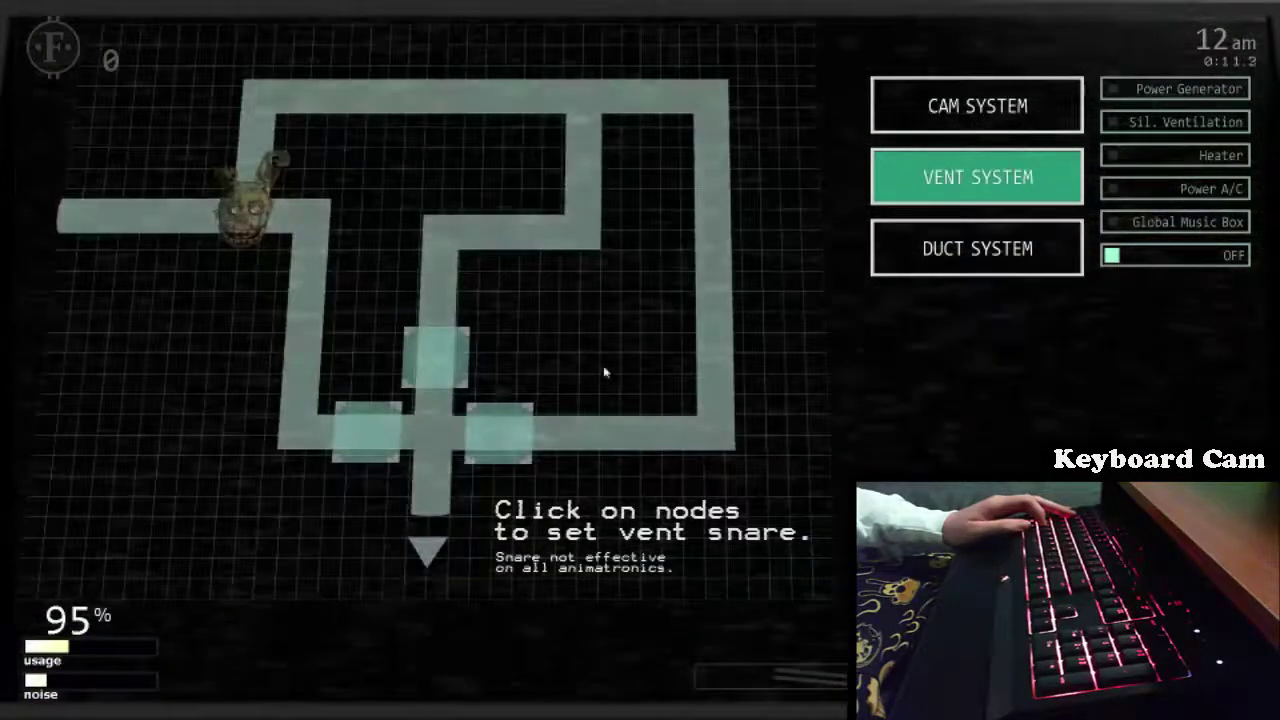
pyautogui.click(370, 430)
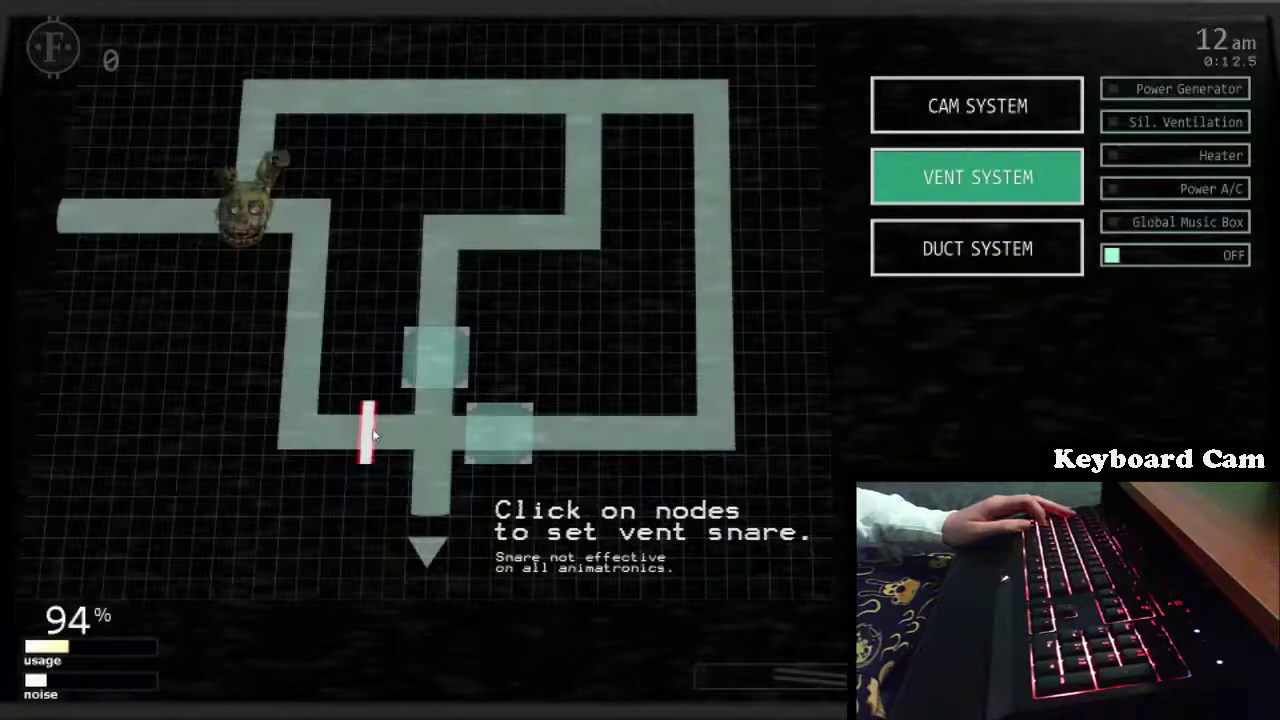
# Check the CAM 06, CAM 07, CAM 01 and CAM 03 feeds
pyautogui.click(955, 125)
pyautogui.click(945, 393)
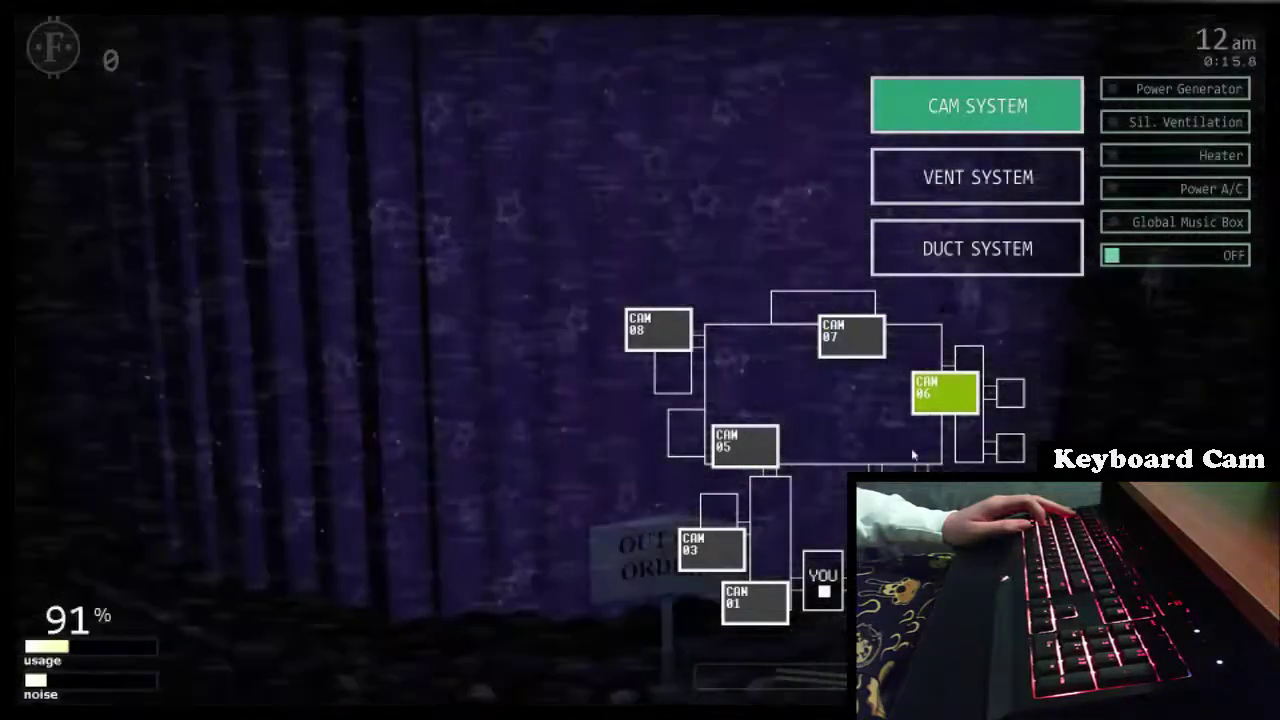
pyautogui.click(856, 339)
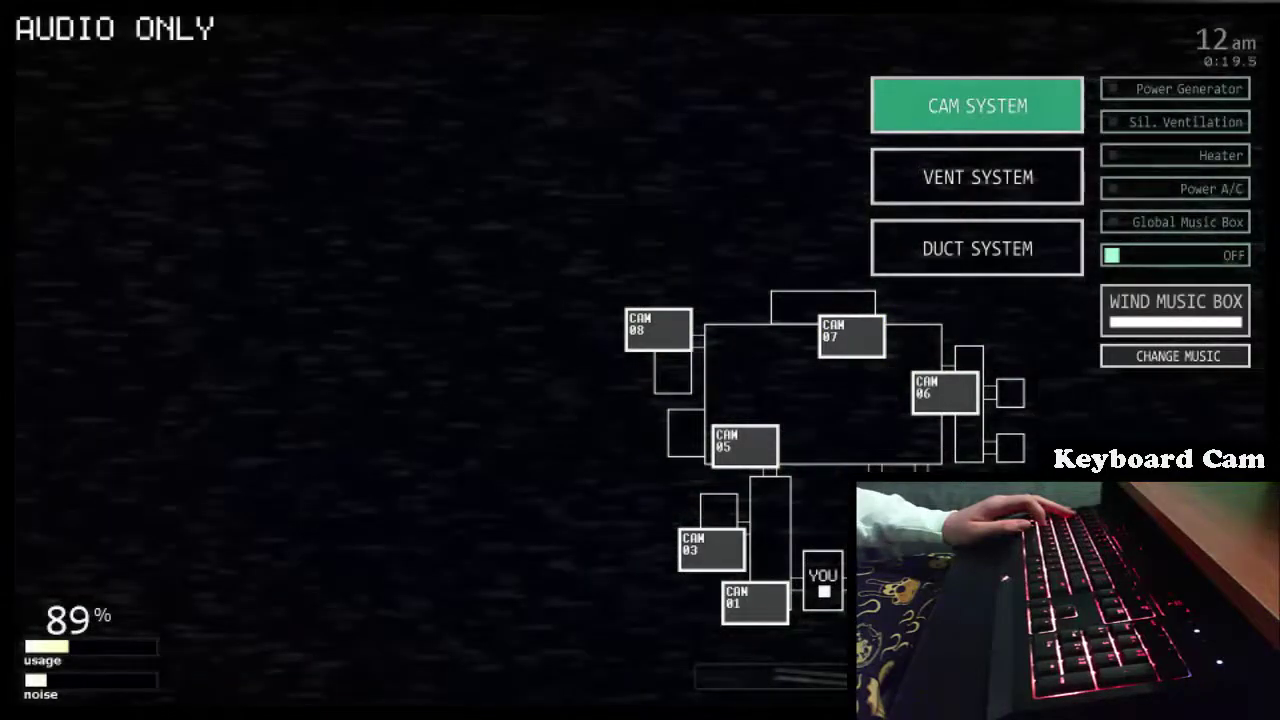
pyautogui.click(750, 598)
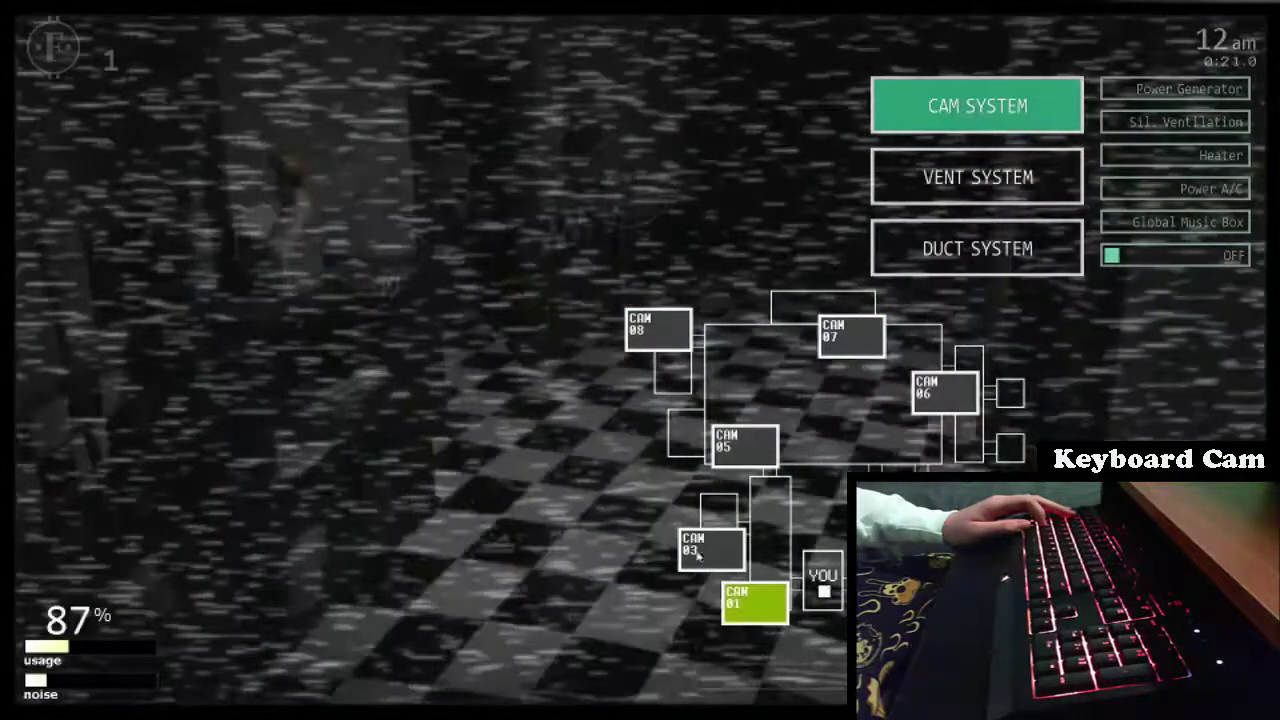
pyautogui.click(711, 549)
pyautogui.moveTo(453, 676)
# Flash the office light, then collect the Faz-coins shown on CAM 08
pyautogui.press('z')
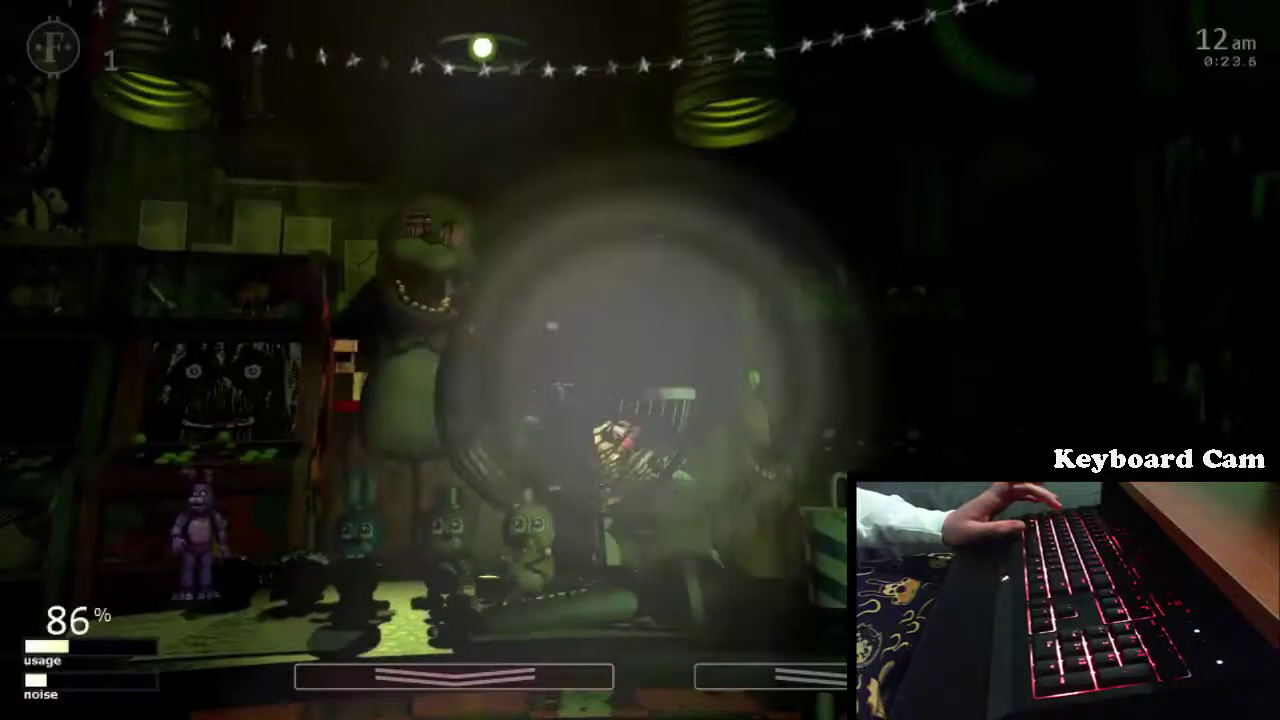
pyautogui.press('z')
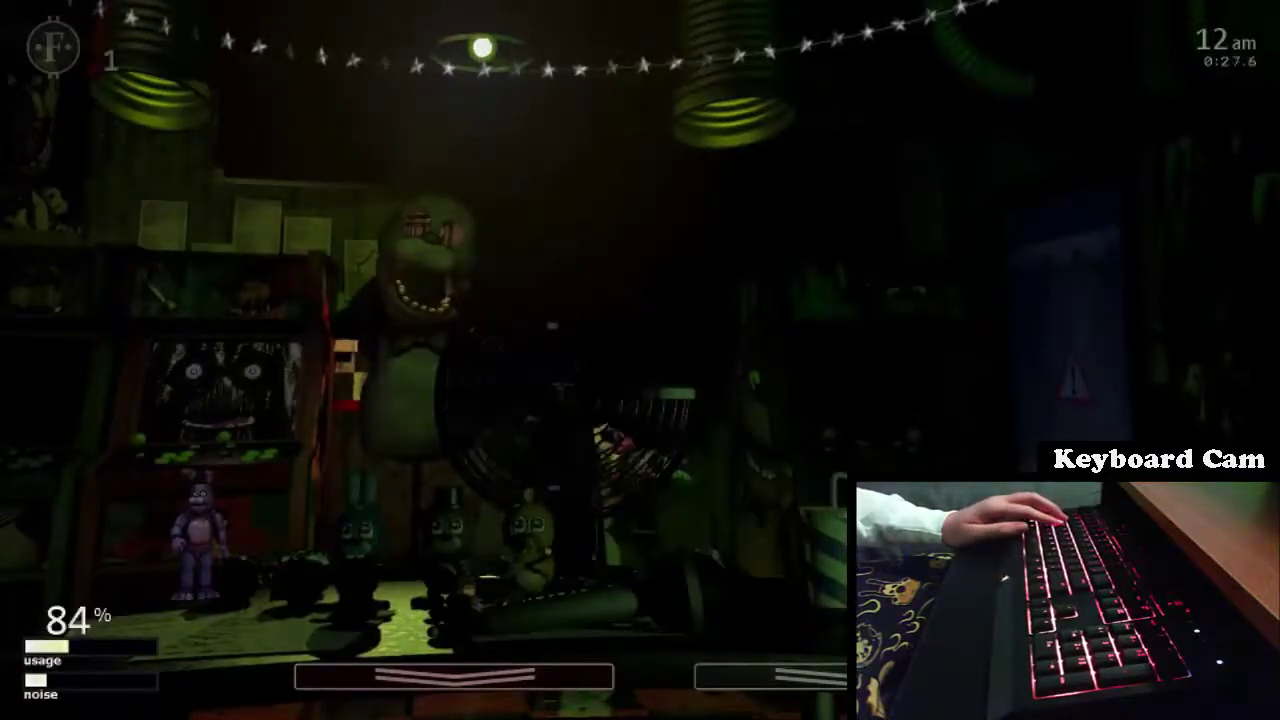
pyautogui.press('space')
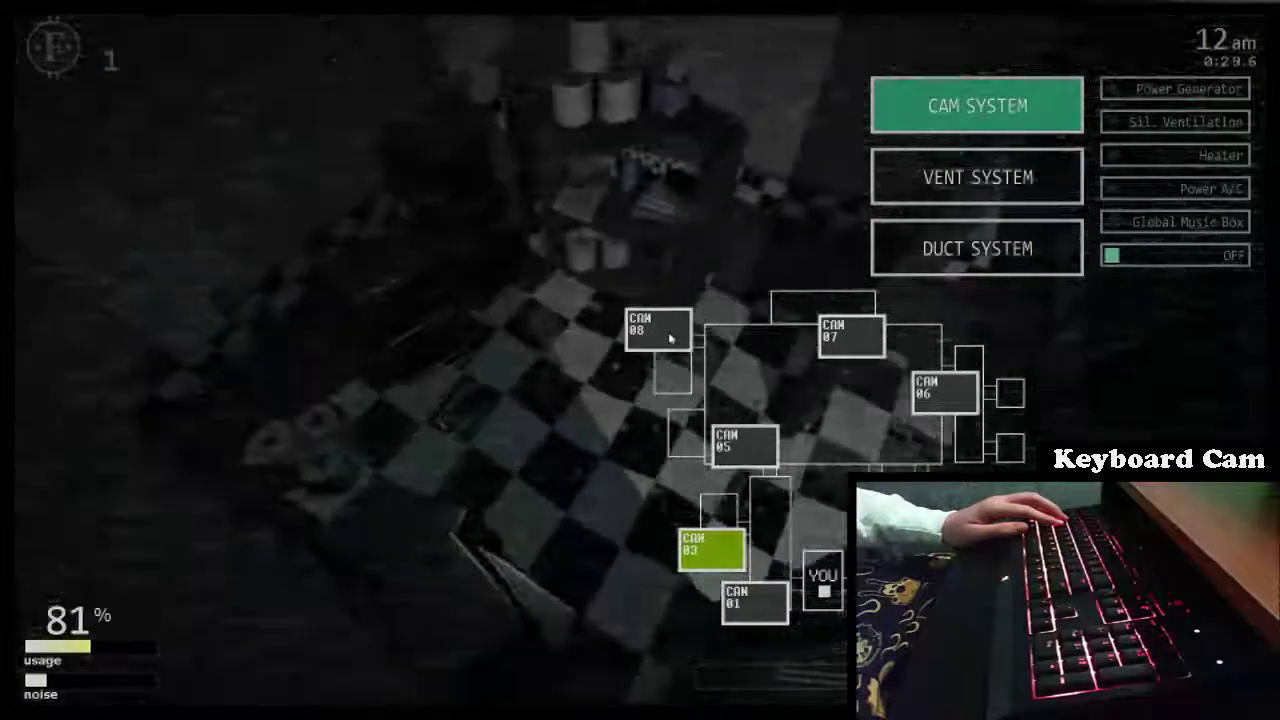
pyautogui.click(669, 338)
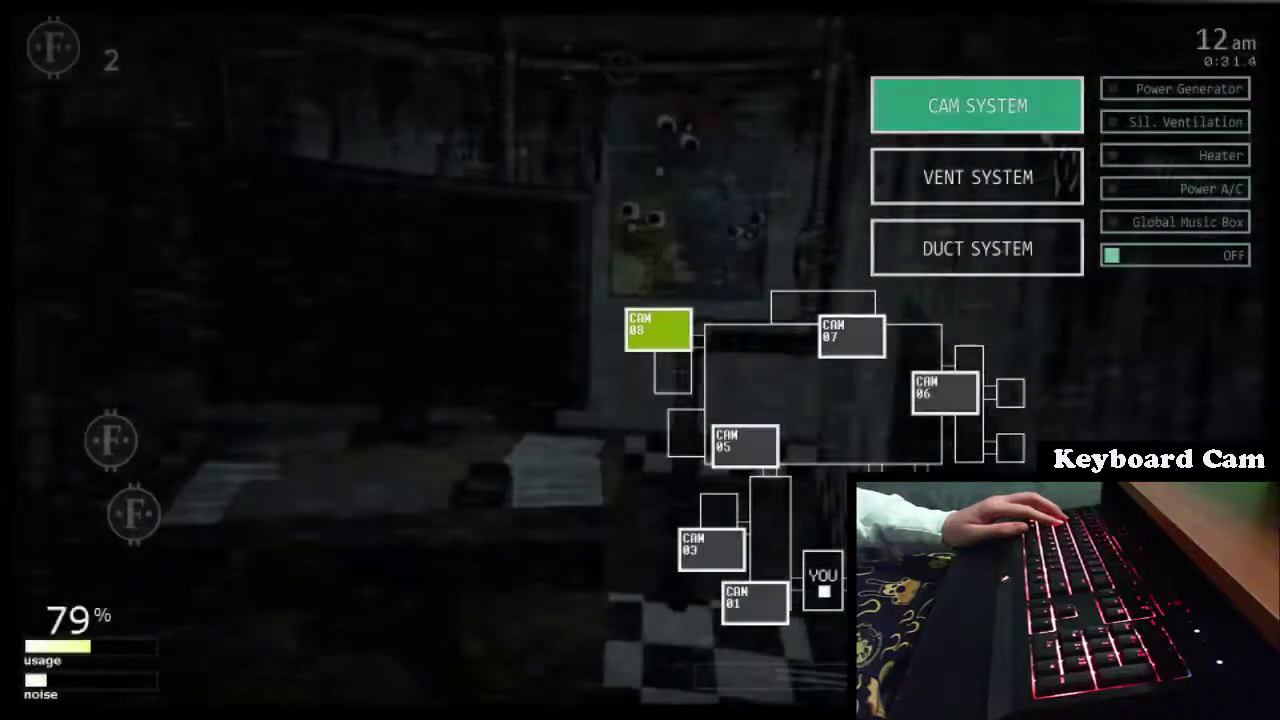
pyautogui.click(177, 457)
pyautogui.click(179, 424)
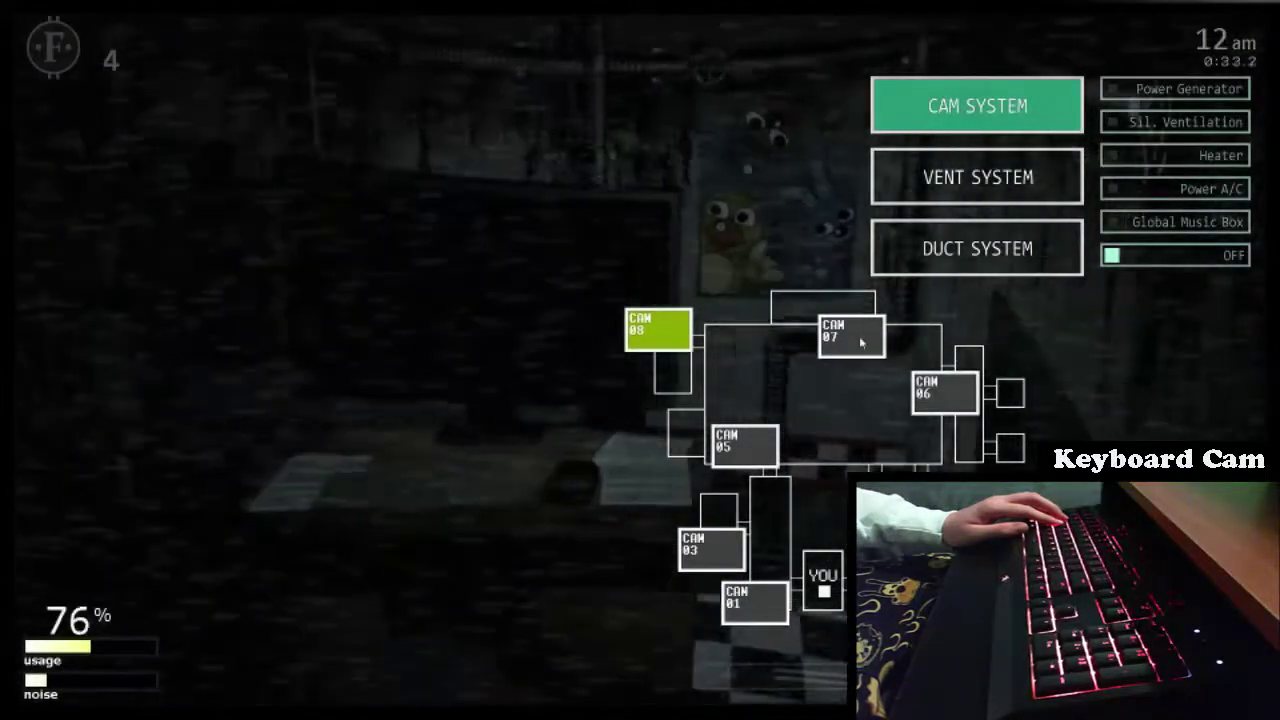
# Collect the Faz-coins in the CAM 06 curtain room and the party room, then lower the monitor
pyautogui.click(945, 392)
pyautogui.click(371, 557)
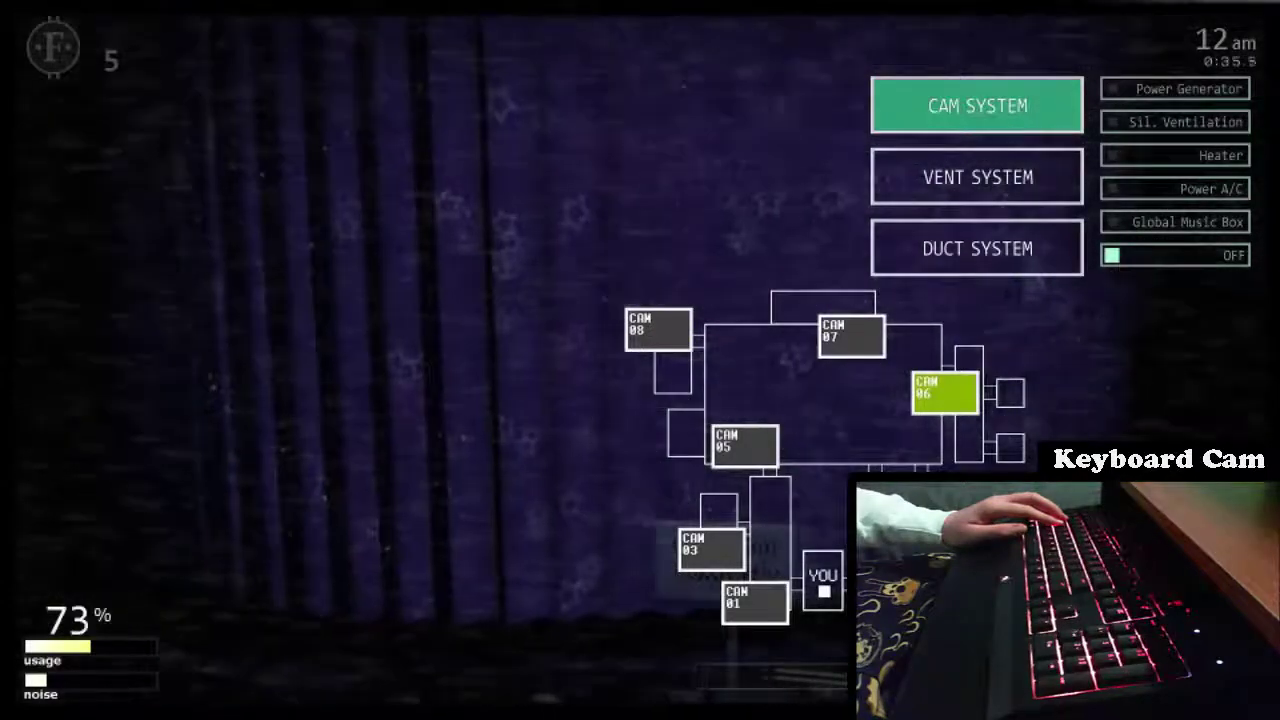
pyautogui.click(930, 530)
pyautogui.click(885, 600)
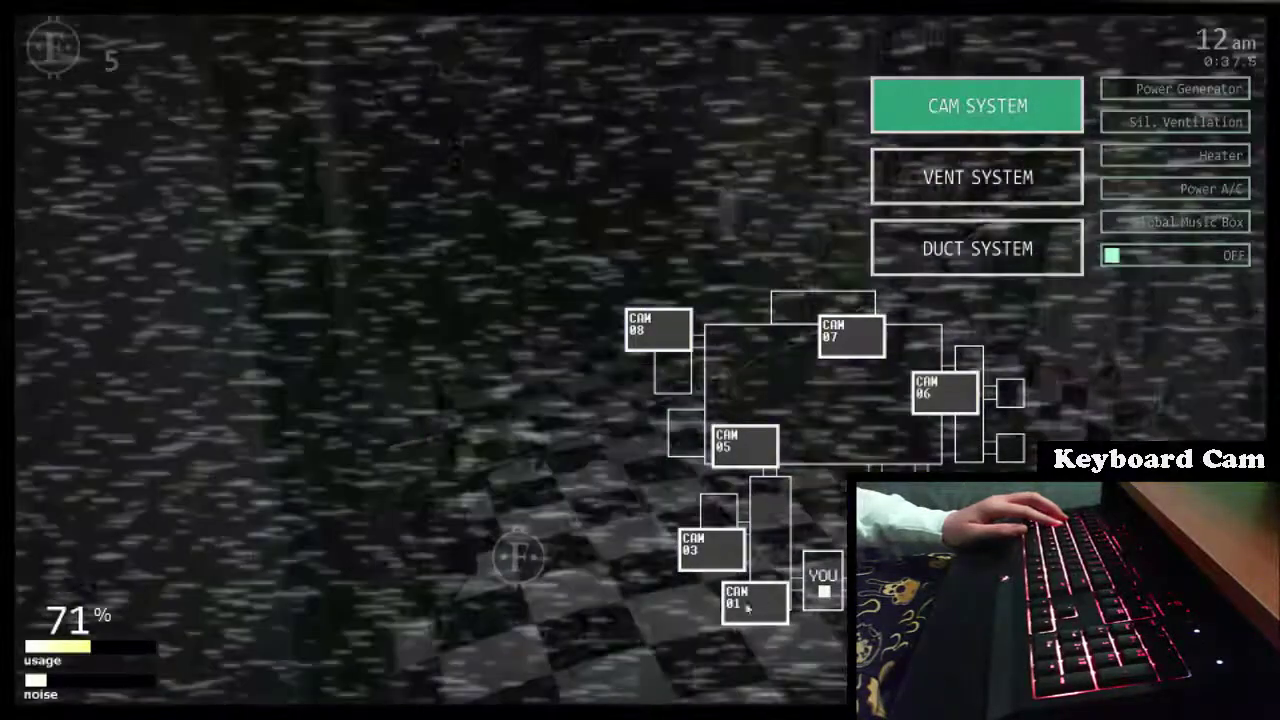
pyautogui.click(480, 557)
pyautogui.click(755, 600)
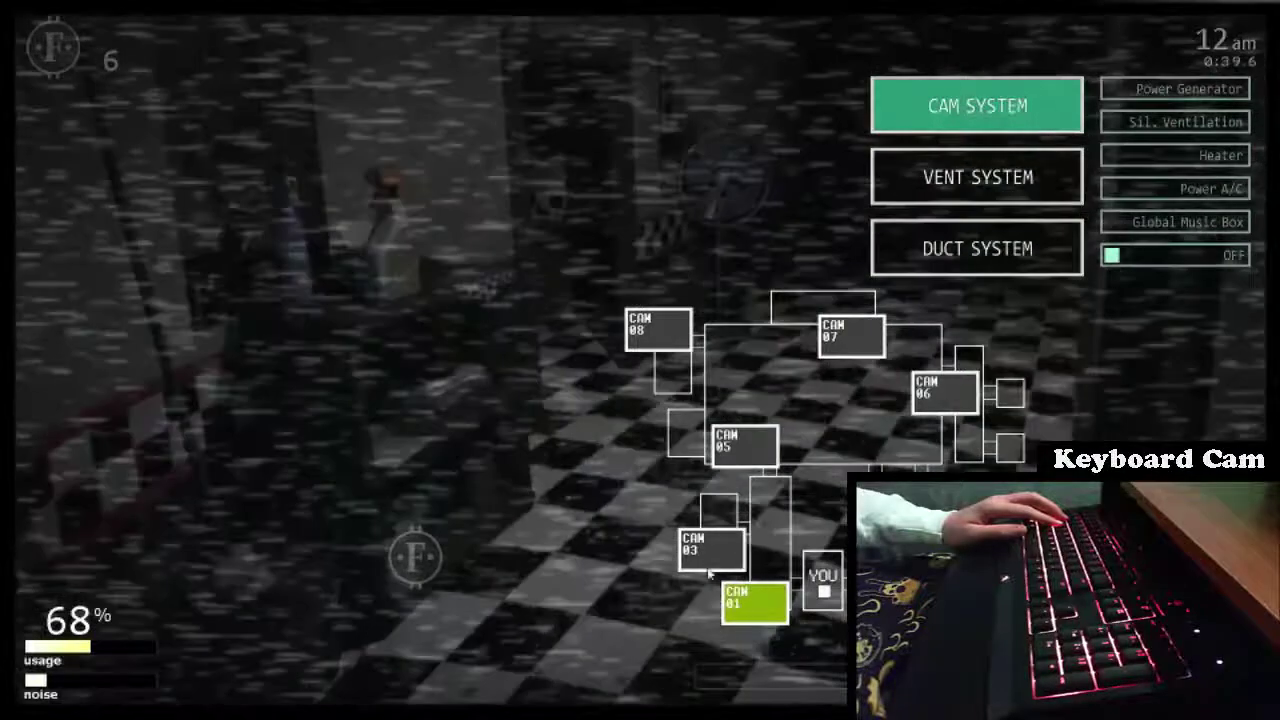
pyautogui.click(711, 549)
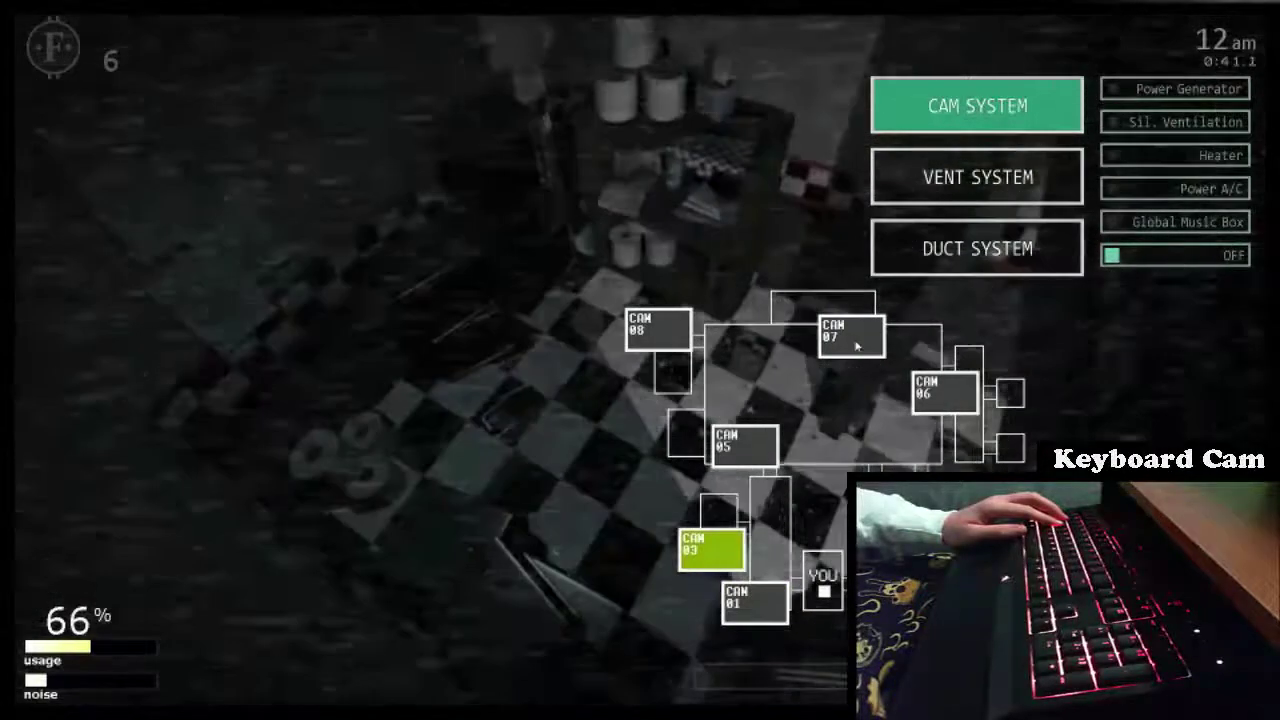
pyautogui.click(851, 336)
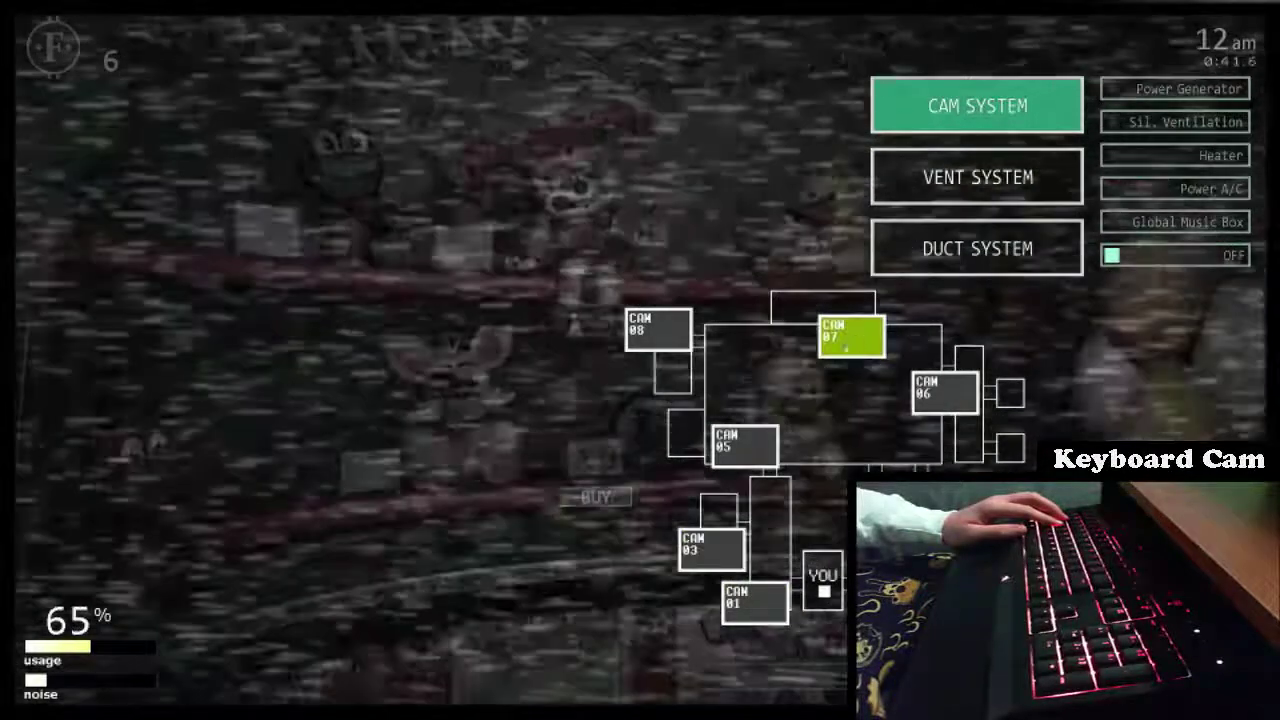
pyautogui.press('space')
# Flash the office light and move the vent snare to the centre node
pyautogui.press('z')
pyautogui.press('z')
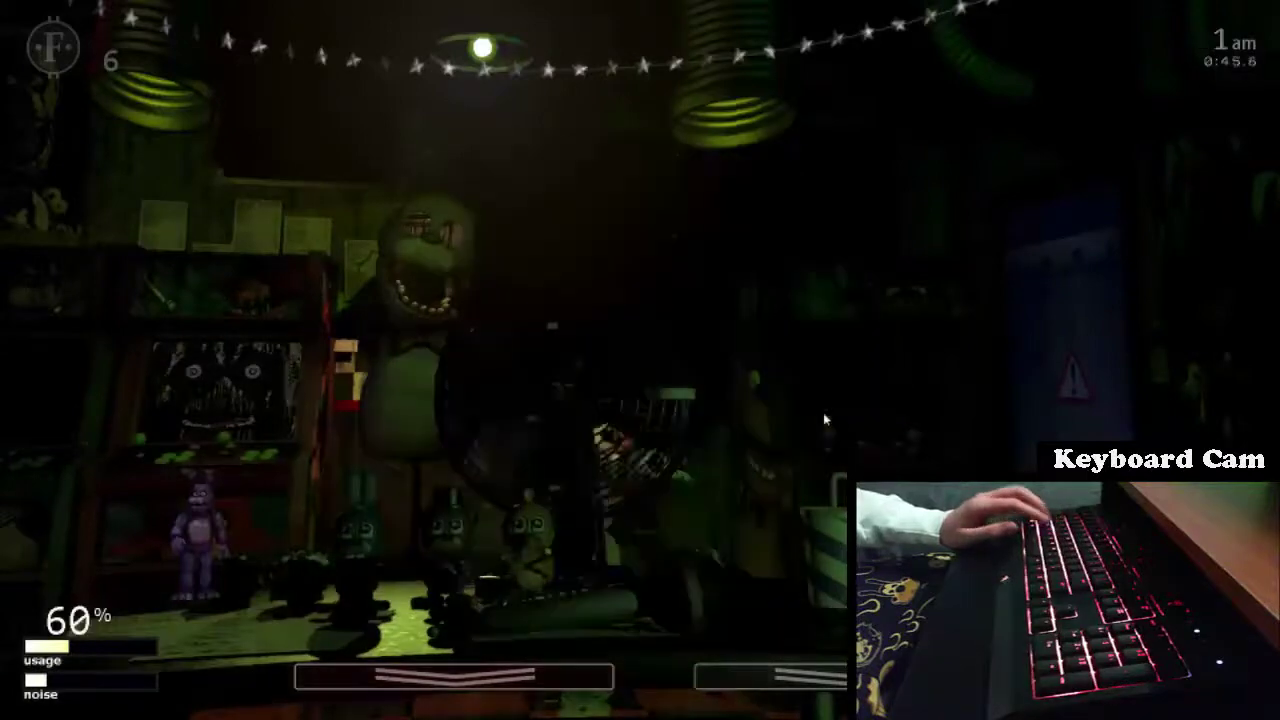
pyautogui.press('z')
pyautogui.press('z')
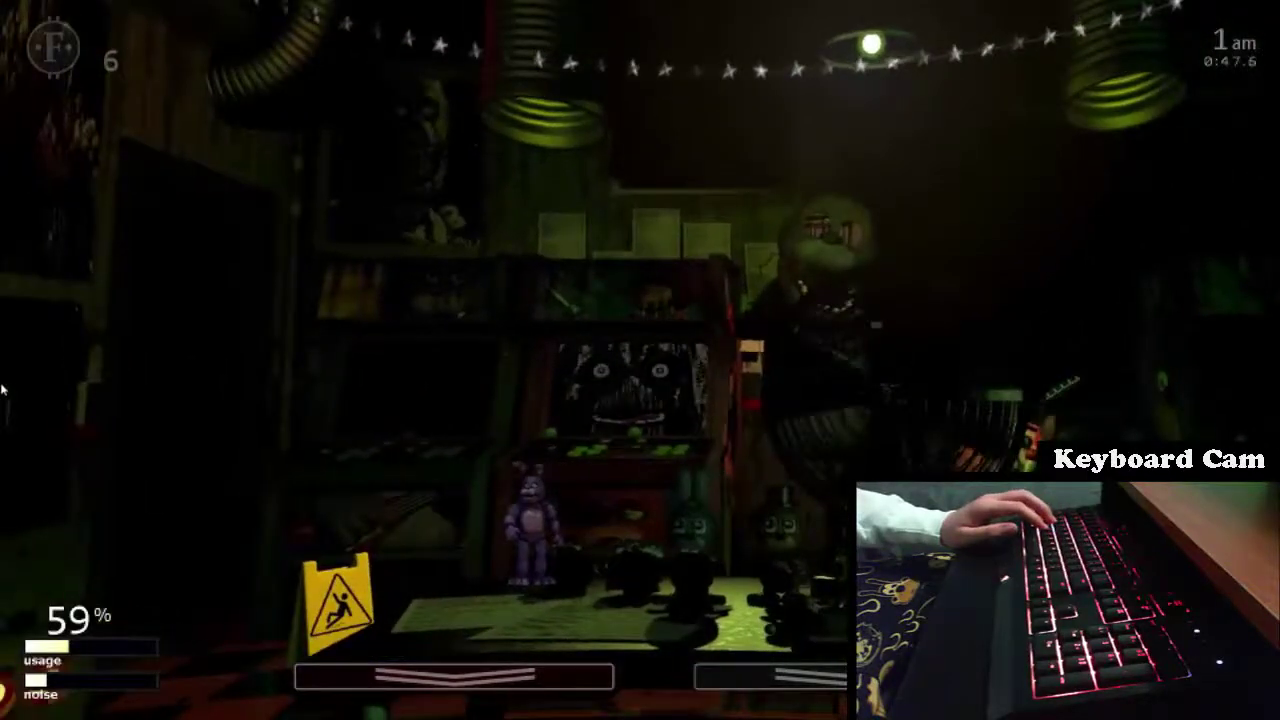
pyautogui.press('z')
pyautogui.press('z')
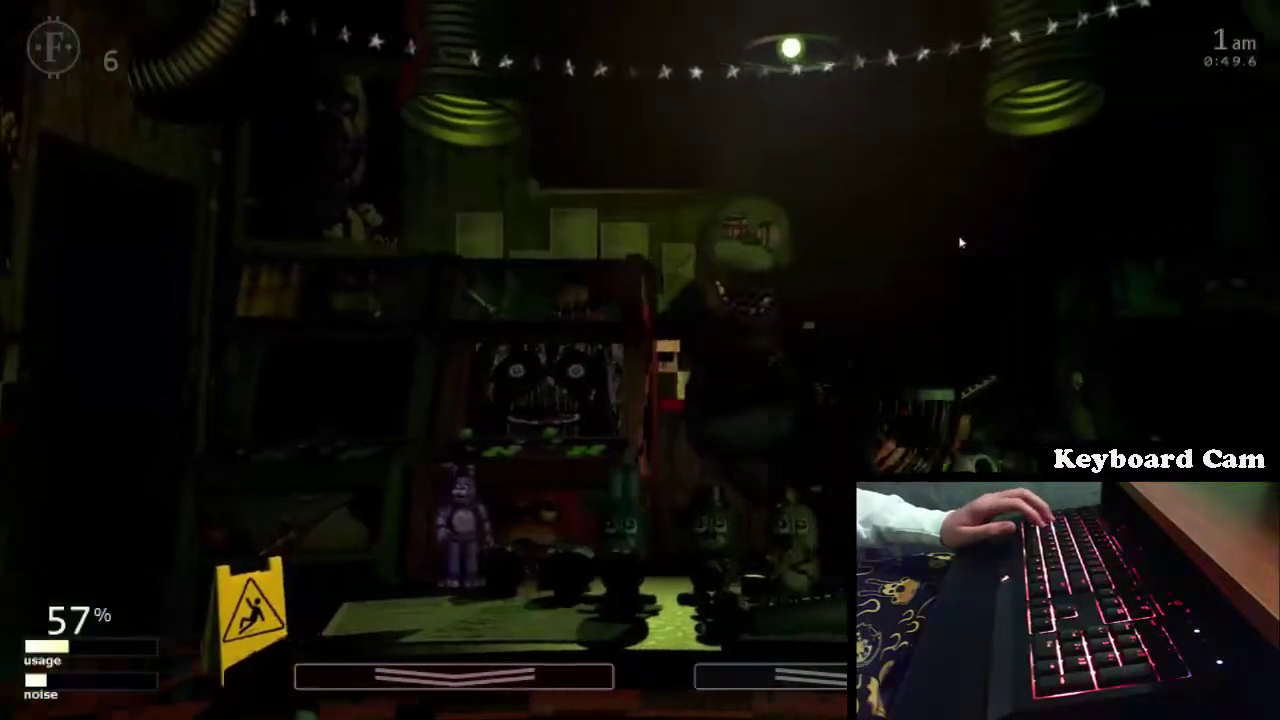
pyautogui.press('space')
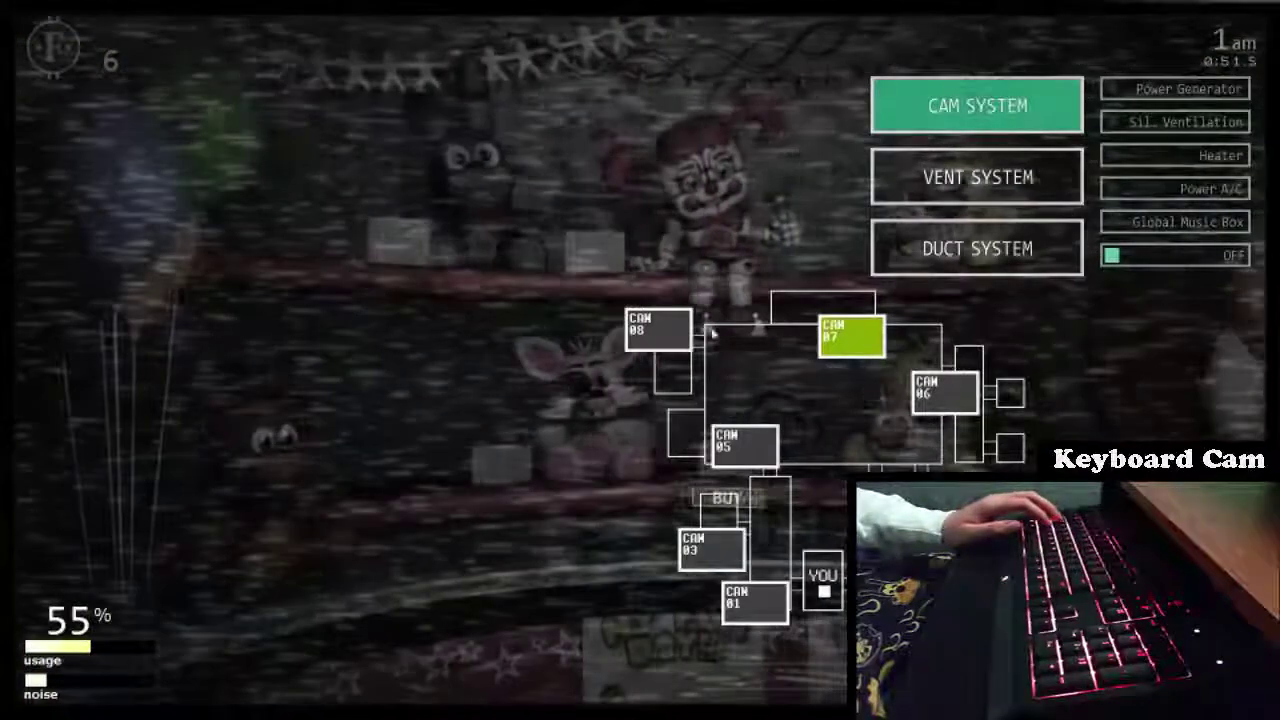
pyautogui.click(658, 330)
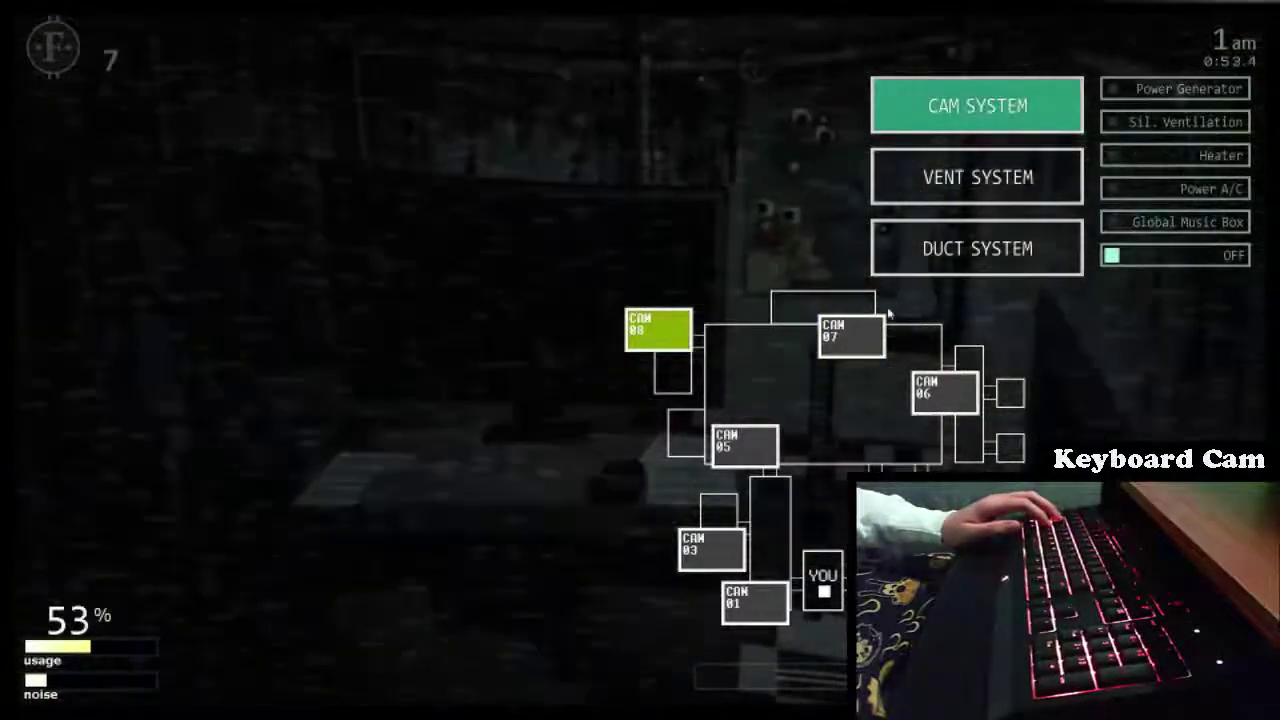
pyautogui.click(851, 336)
pyautogui.click(958, 198)
pyautogui.click(435, 357)
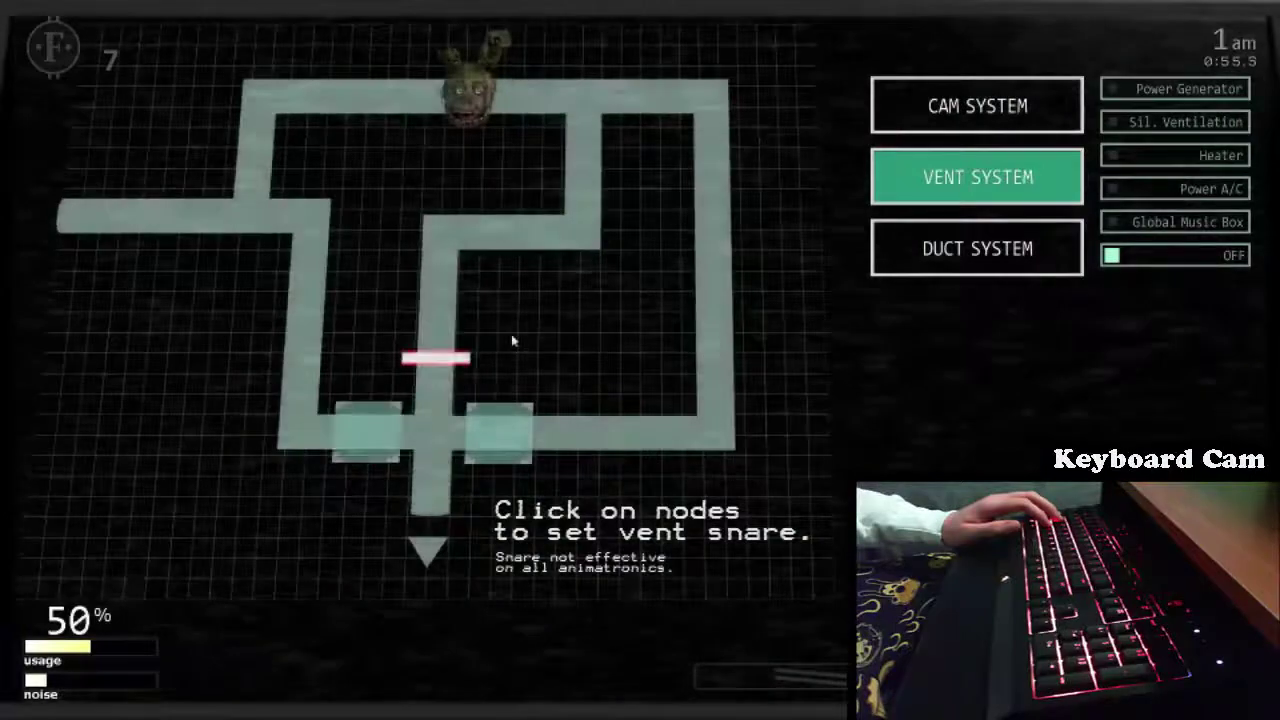
pyautogui.click(962, 252)
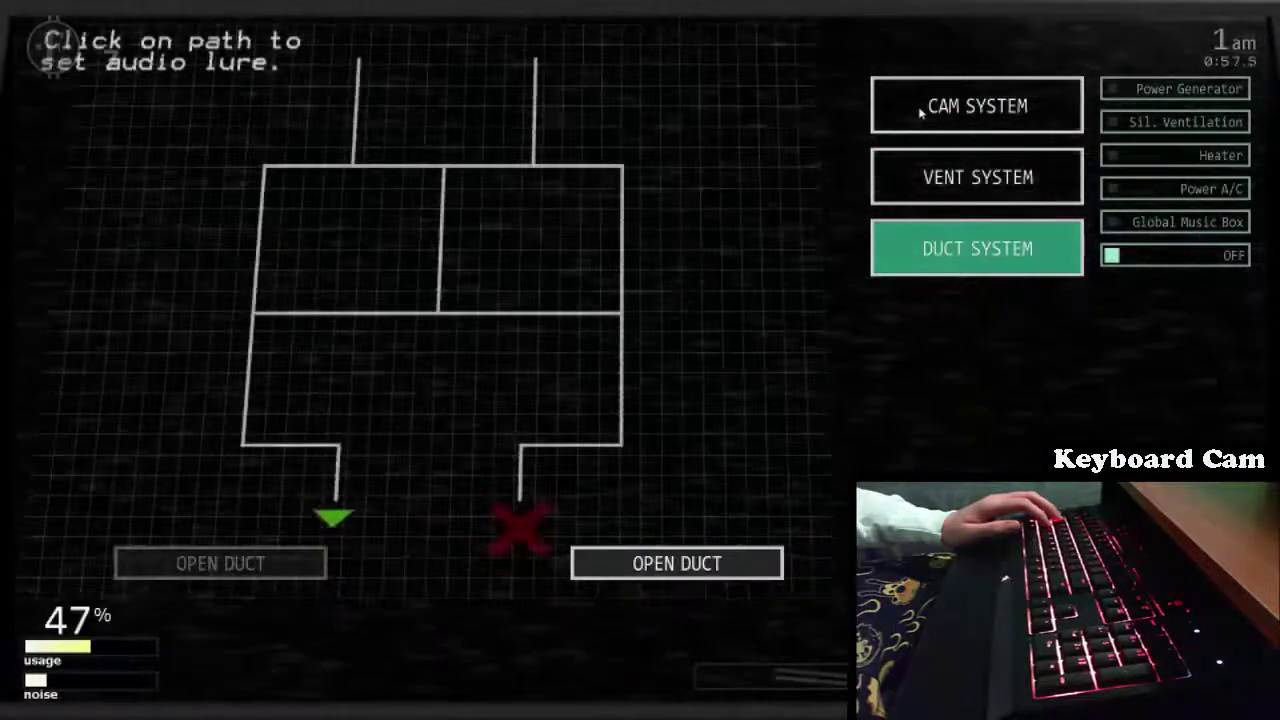
pyautogui.click(934, 106)
pyautogui.click(945, 392)
# Take Rockstar Foxy's Faz-coin reward in the office
pyautogui.press('c')
pyautogui.press('z')
pyautogui.press('z')
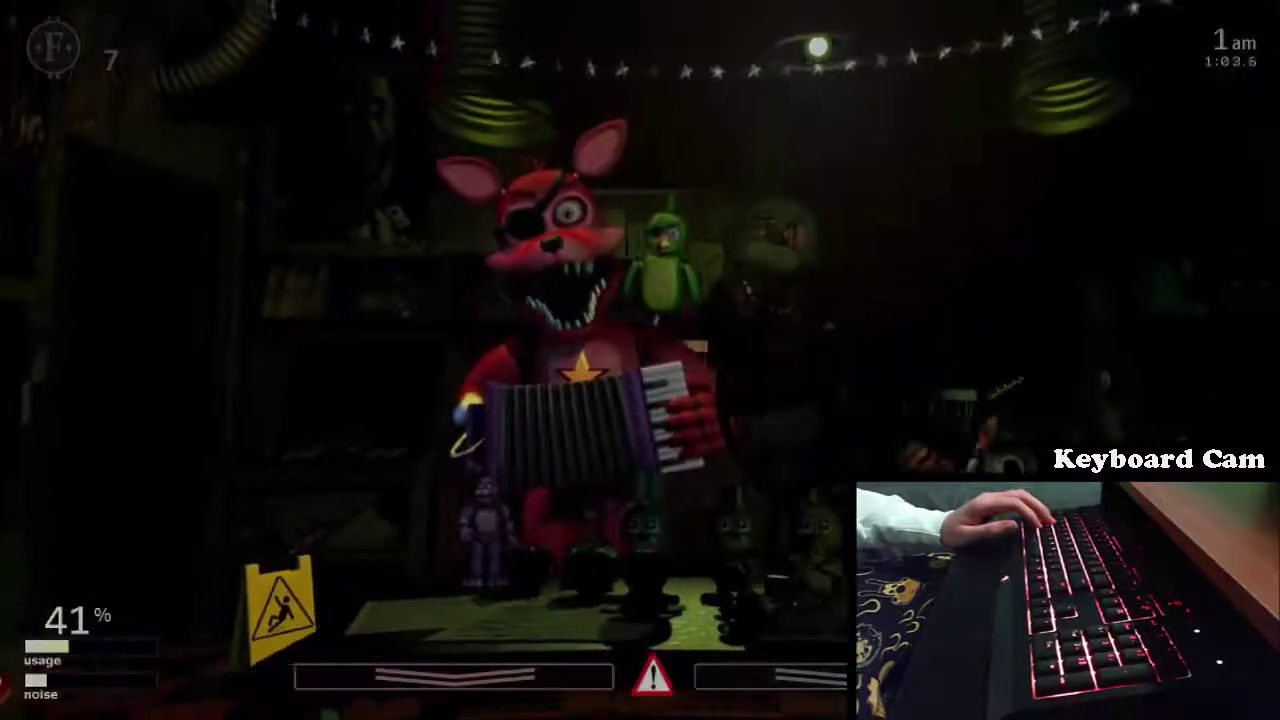
pyautogui.press('c')
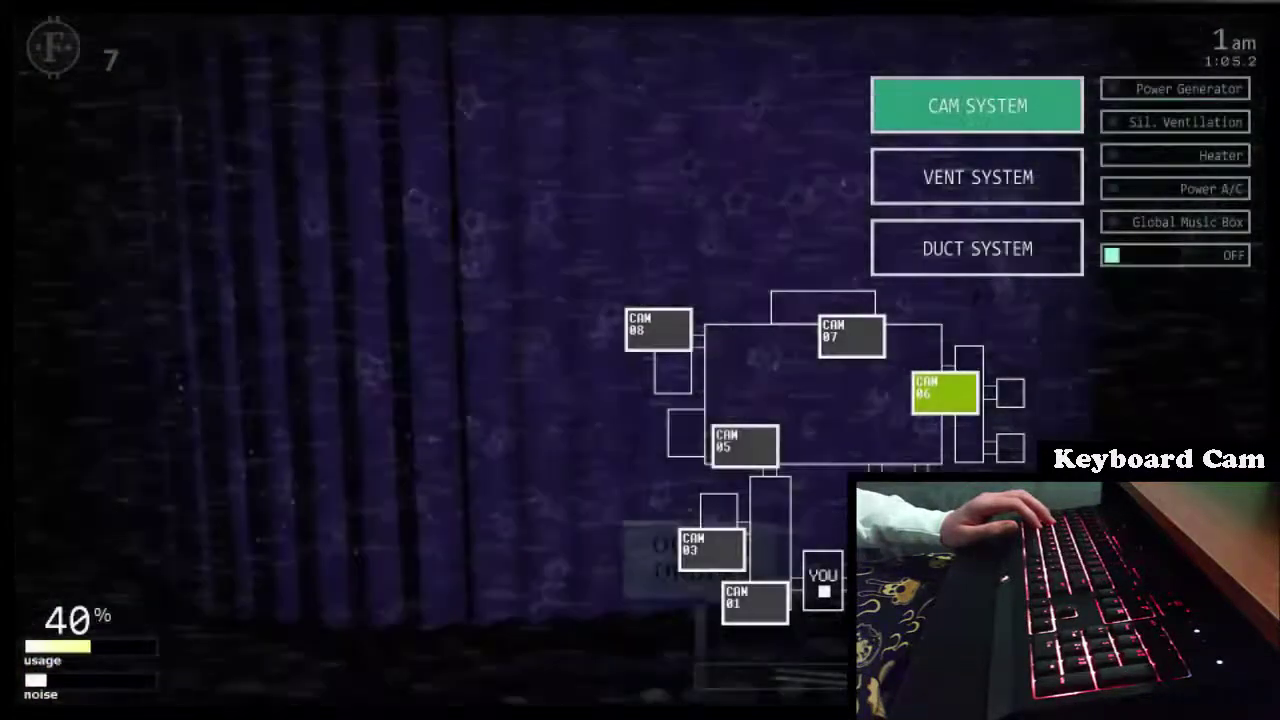
pyautogui.press('c')
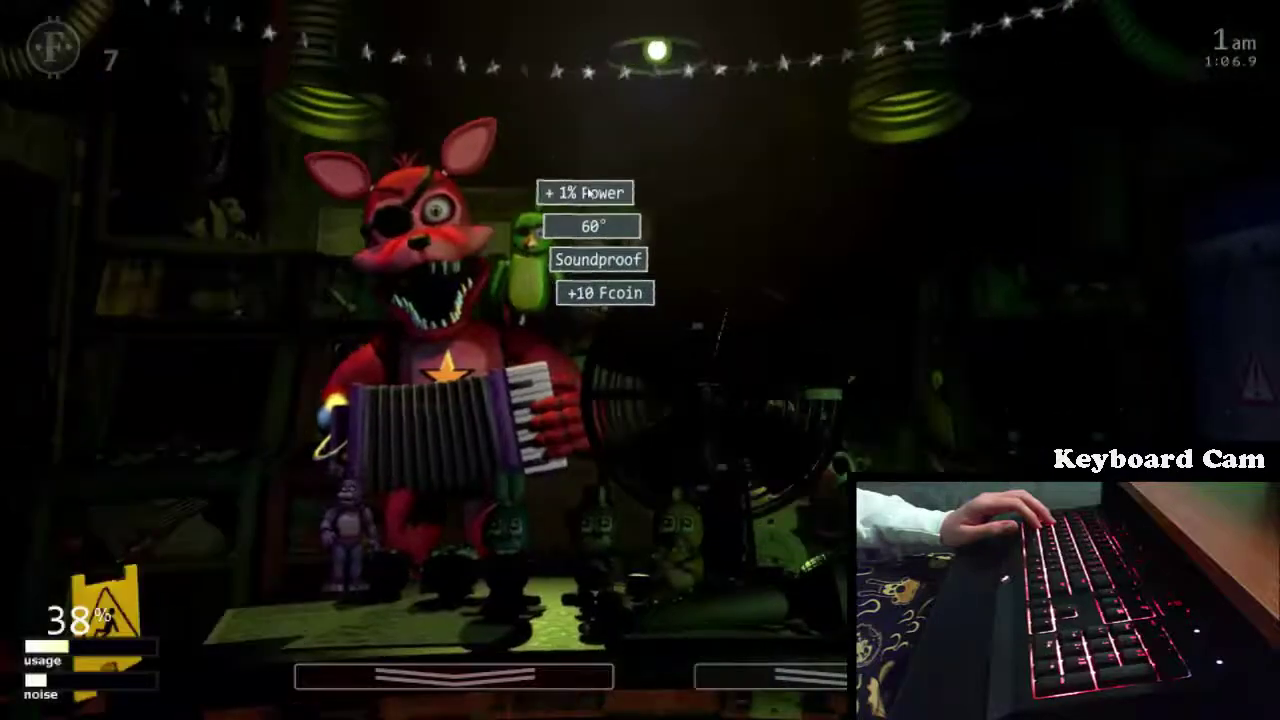
pyautogui.click(499, 292)
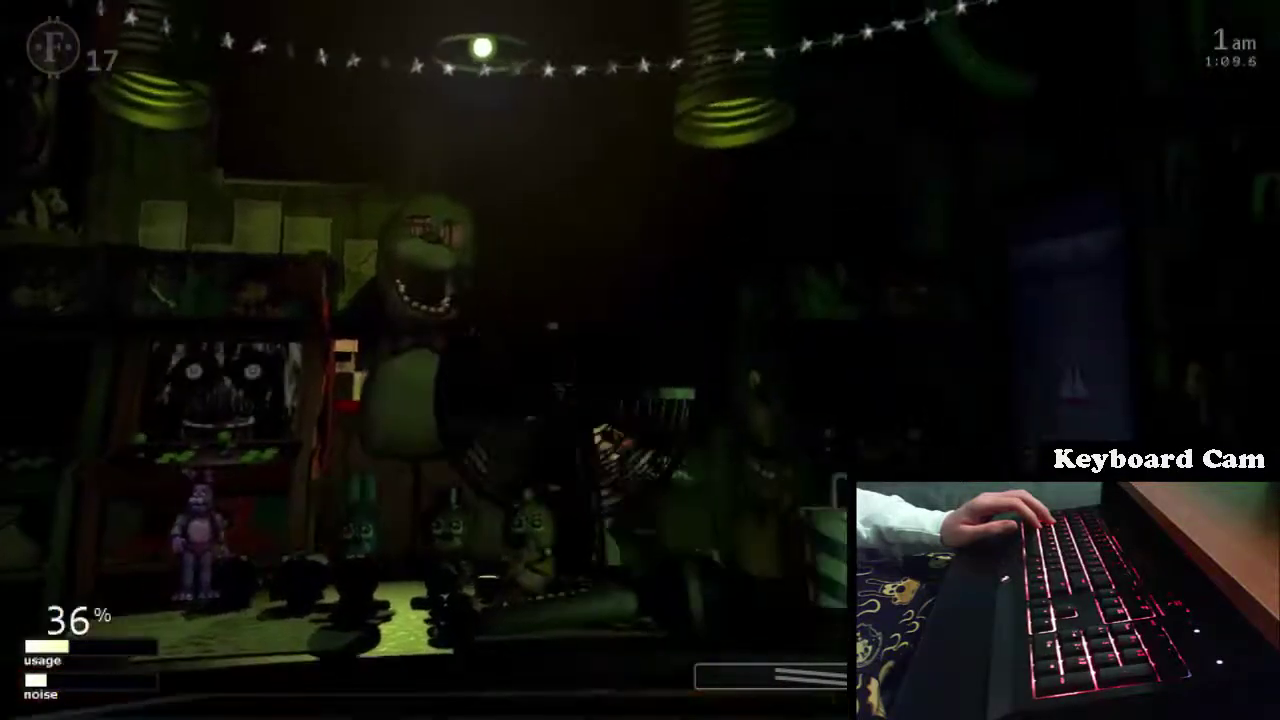
# Buy a death coin for 10 Faz-coins on CAM 07
pyautogui.press('c')
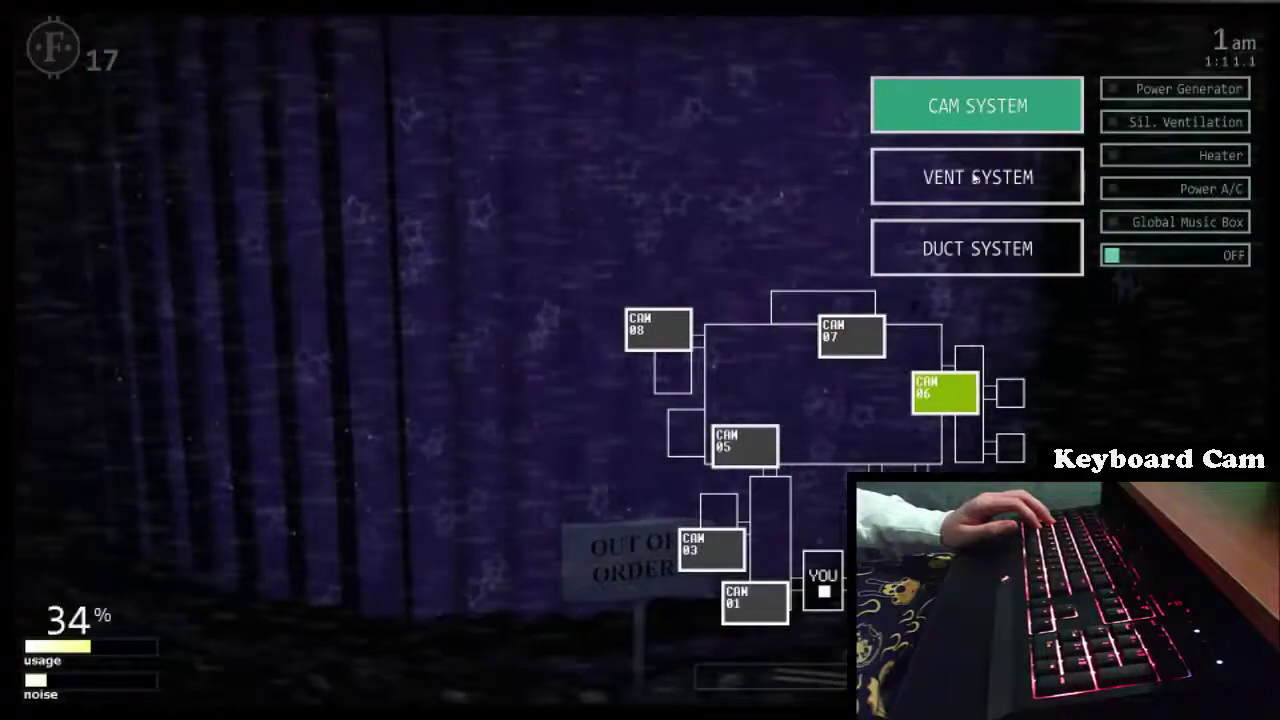
pyautogui.click(851, 336)
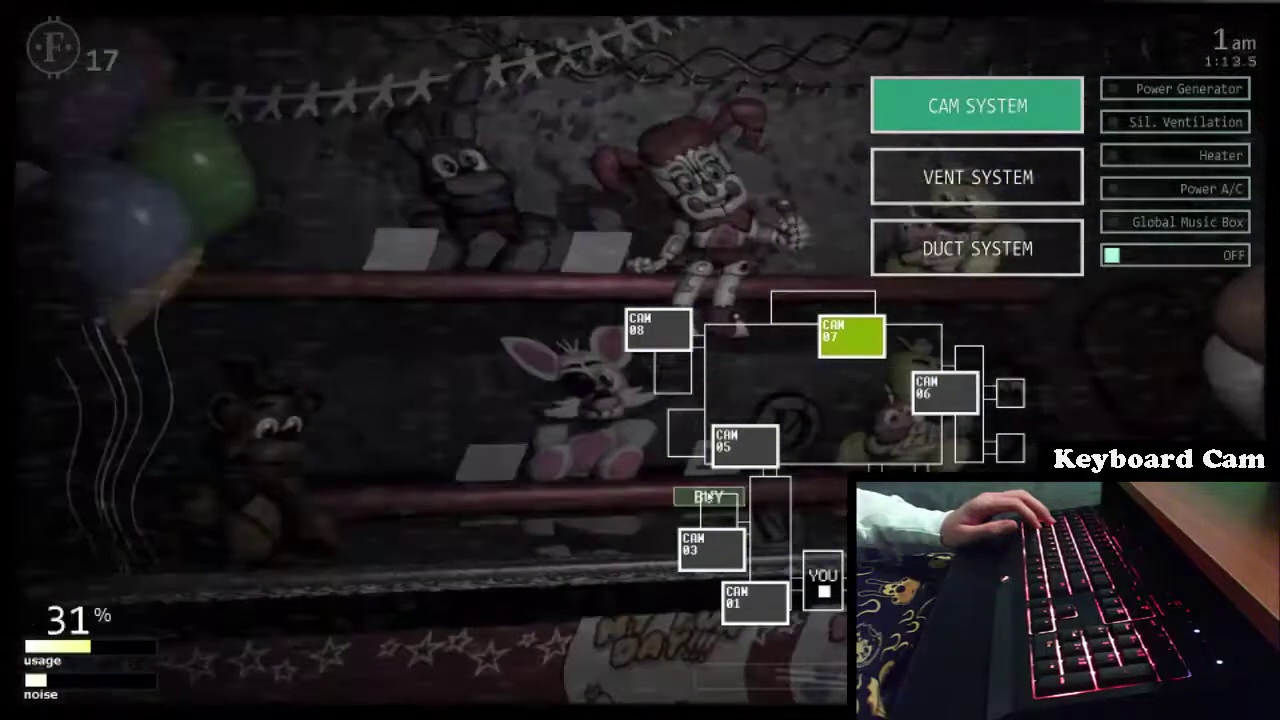
pyautogui.click(676, 497)
pyautogui.press('c')
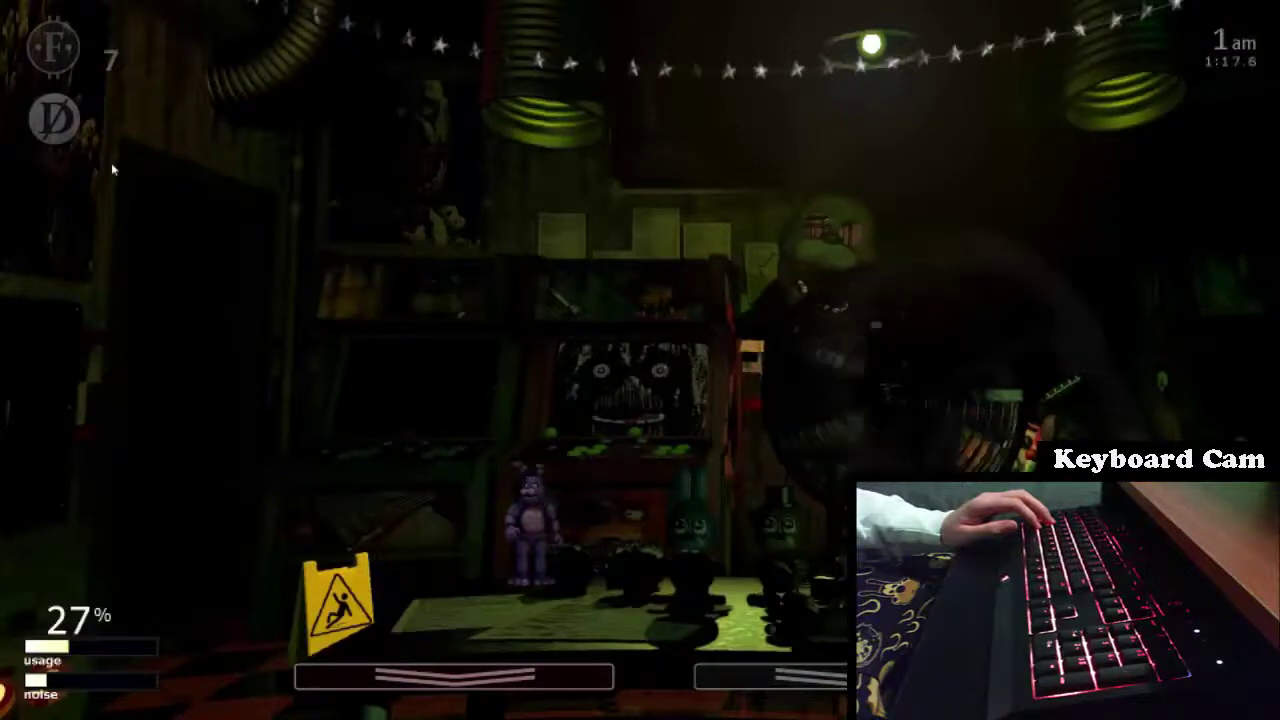
pyautogui.press('ctrl')
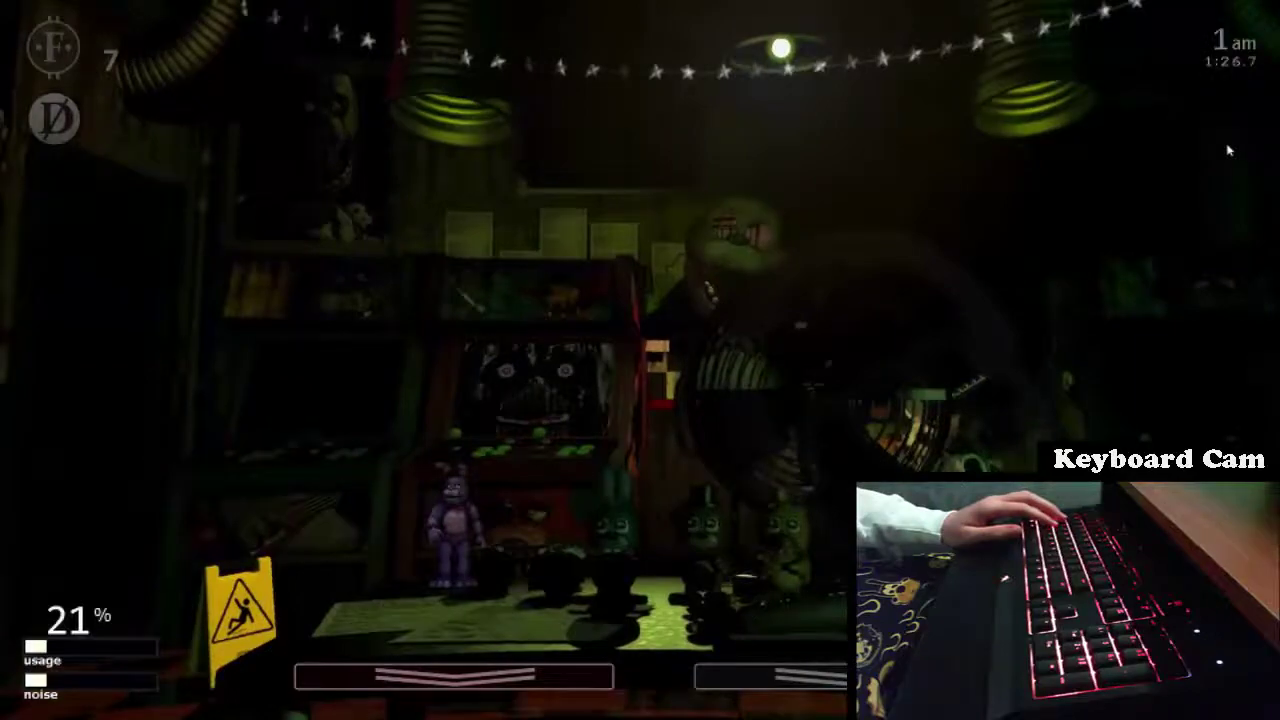
# Move the vent snare to the right node and toggle the flashlight to save power
pyautogui.press('c')
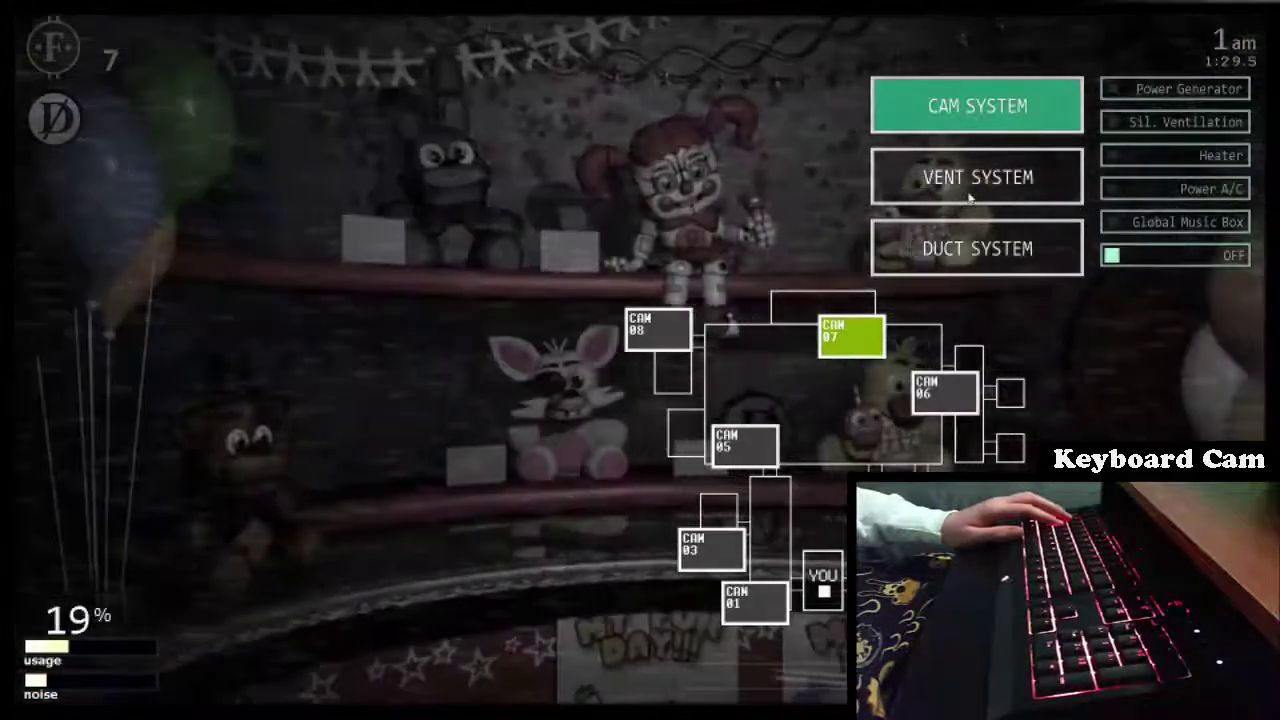
pyautogui.click(940, 182)
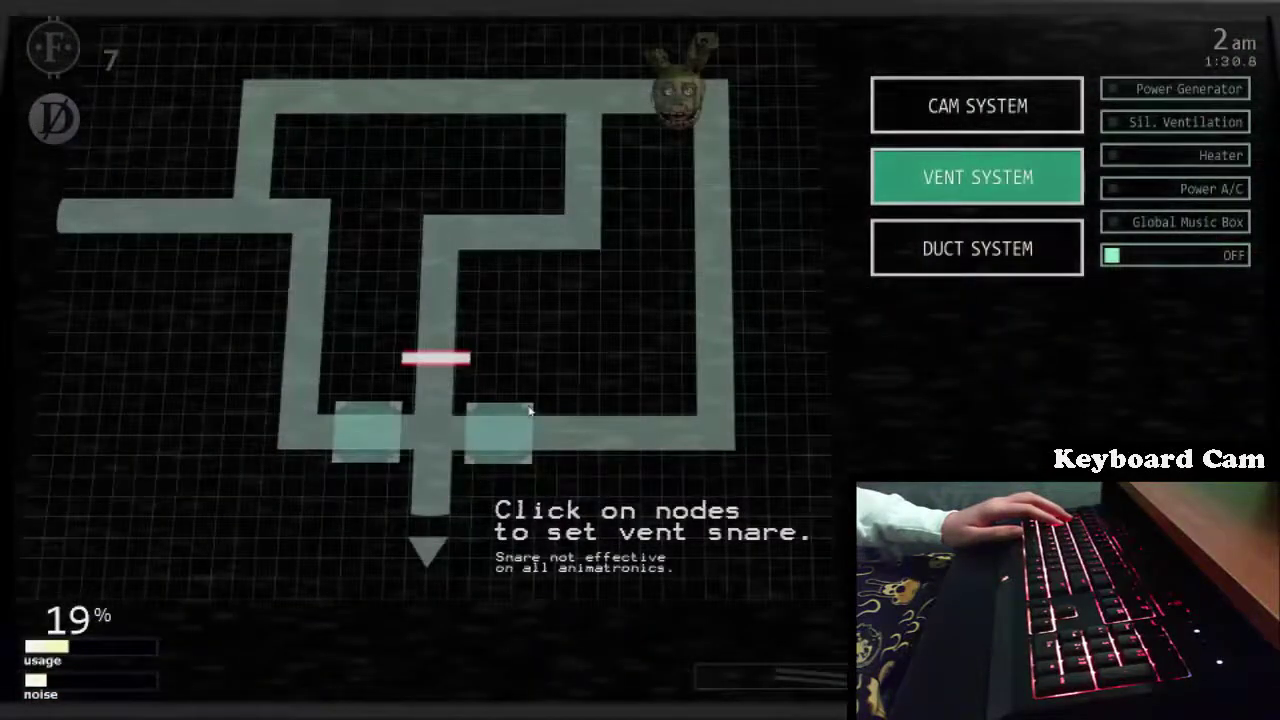
pyautogui.click(521, 418)
pyautogui.press('c')
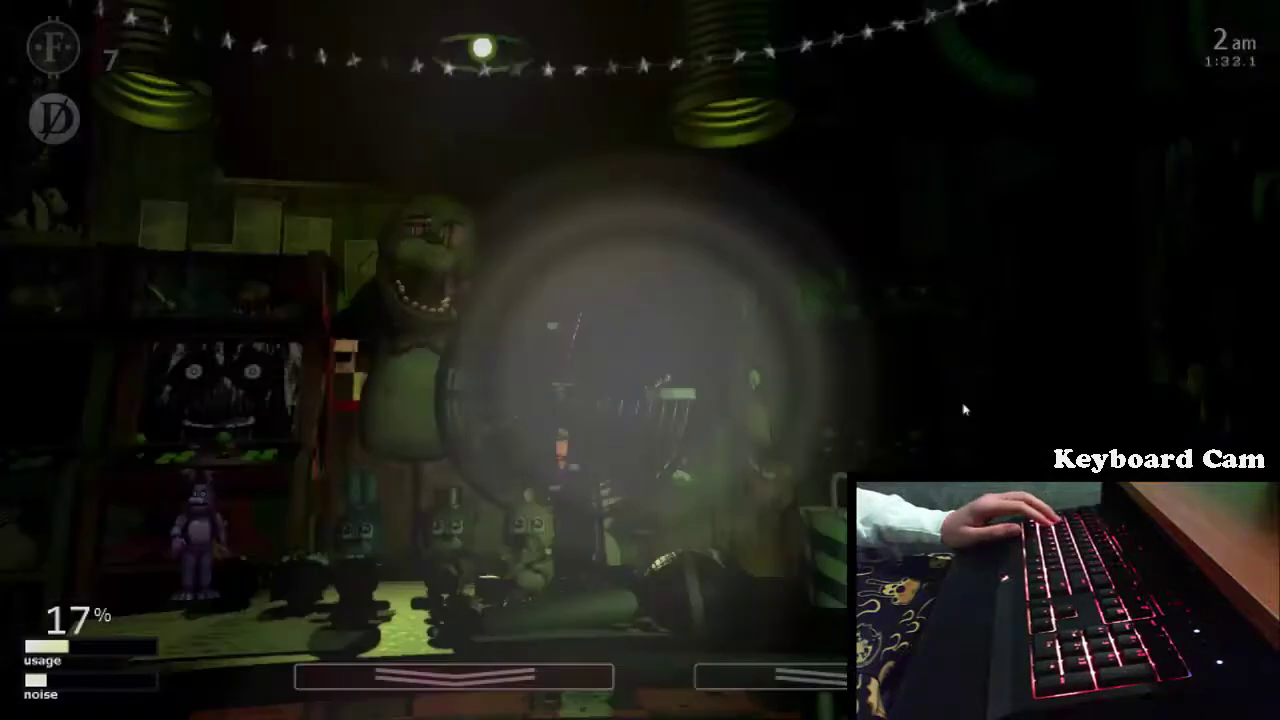
pyautogui.press('z')
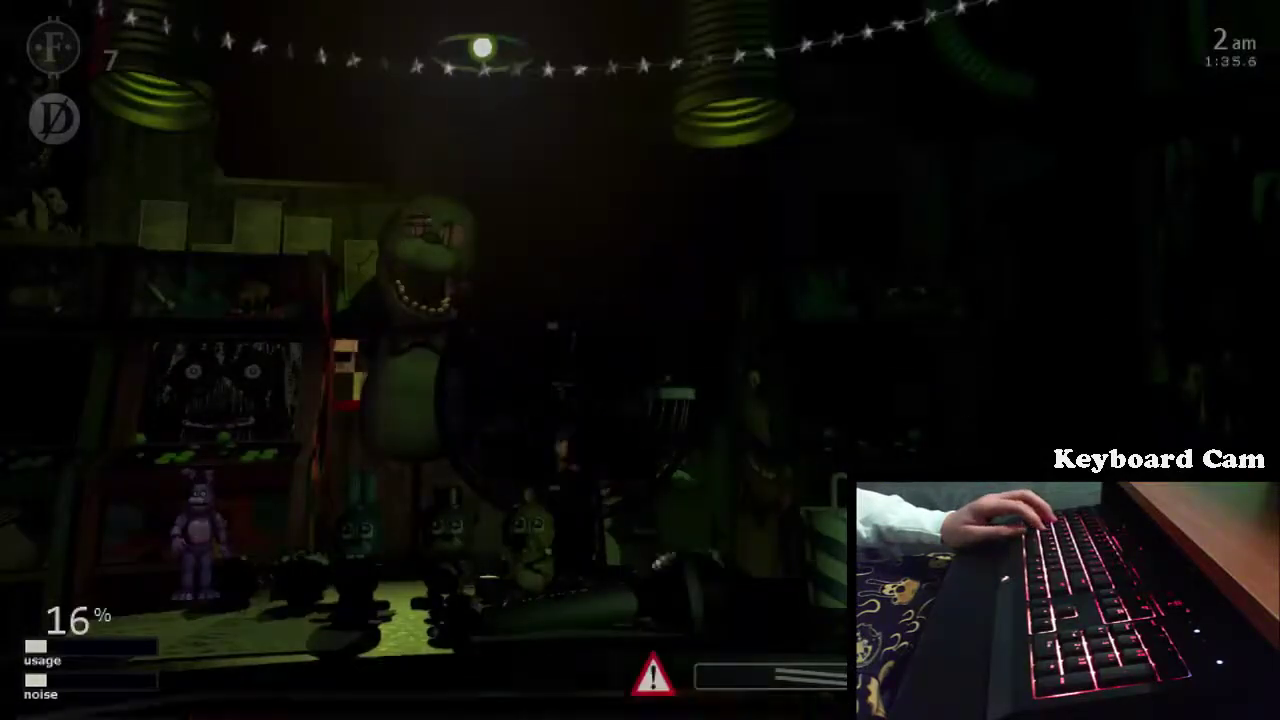
pyautogui.press('c')
pyautogui.press('c')
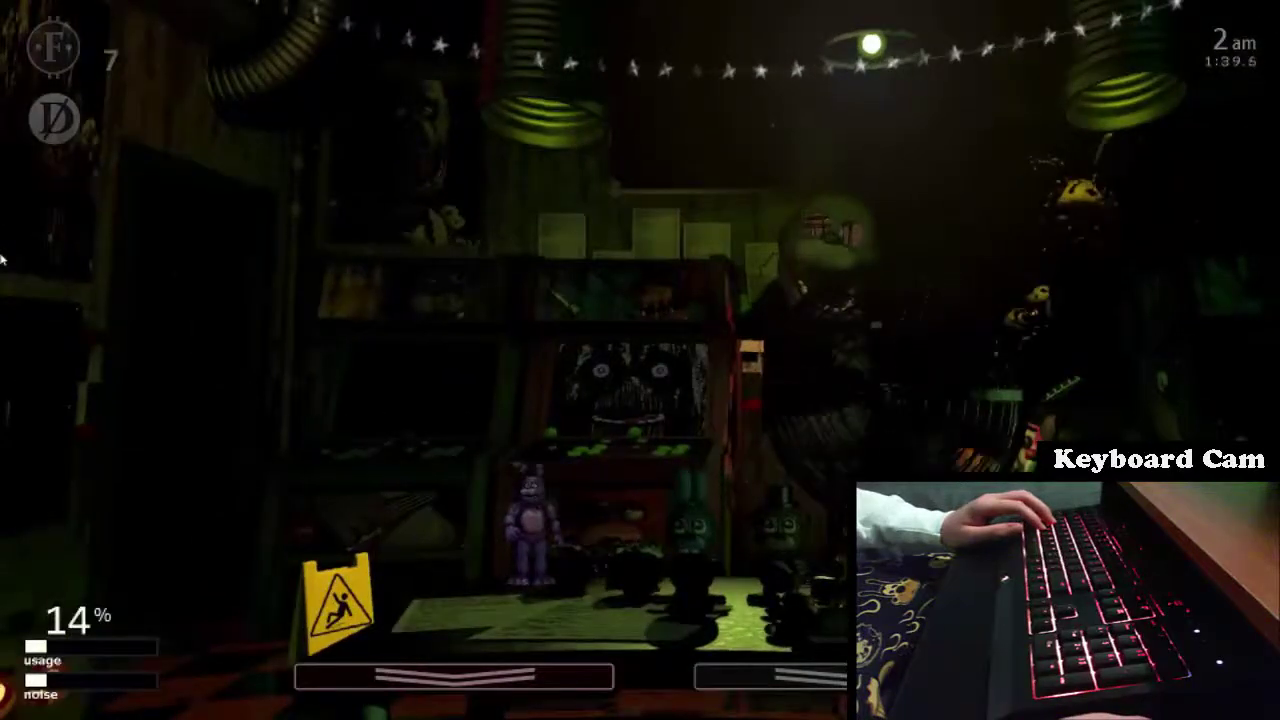
pyautogui.press('z')
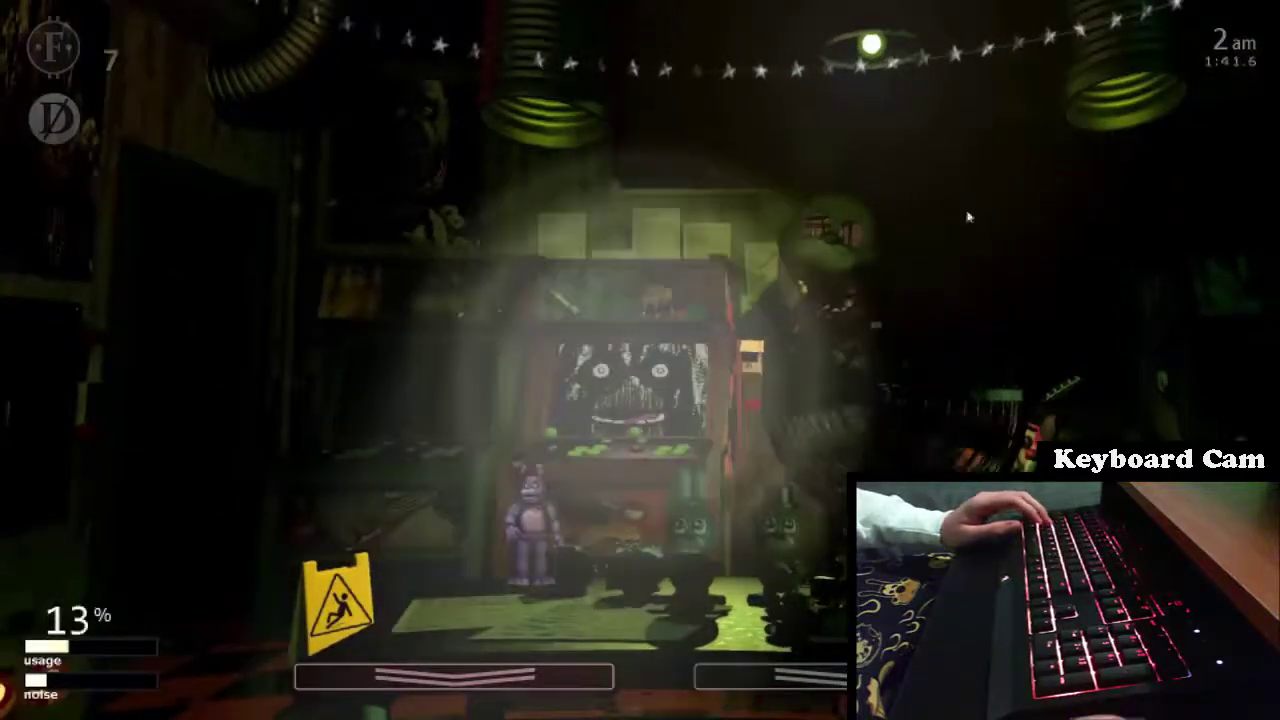
pyautogui.press('z')
# Check the CAM 08, 03, 01 and 06 feeds, then flash the office light
pyautogui.press('c')
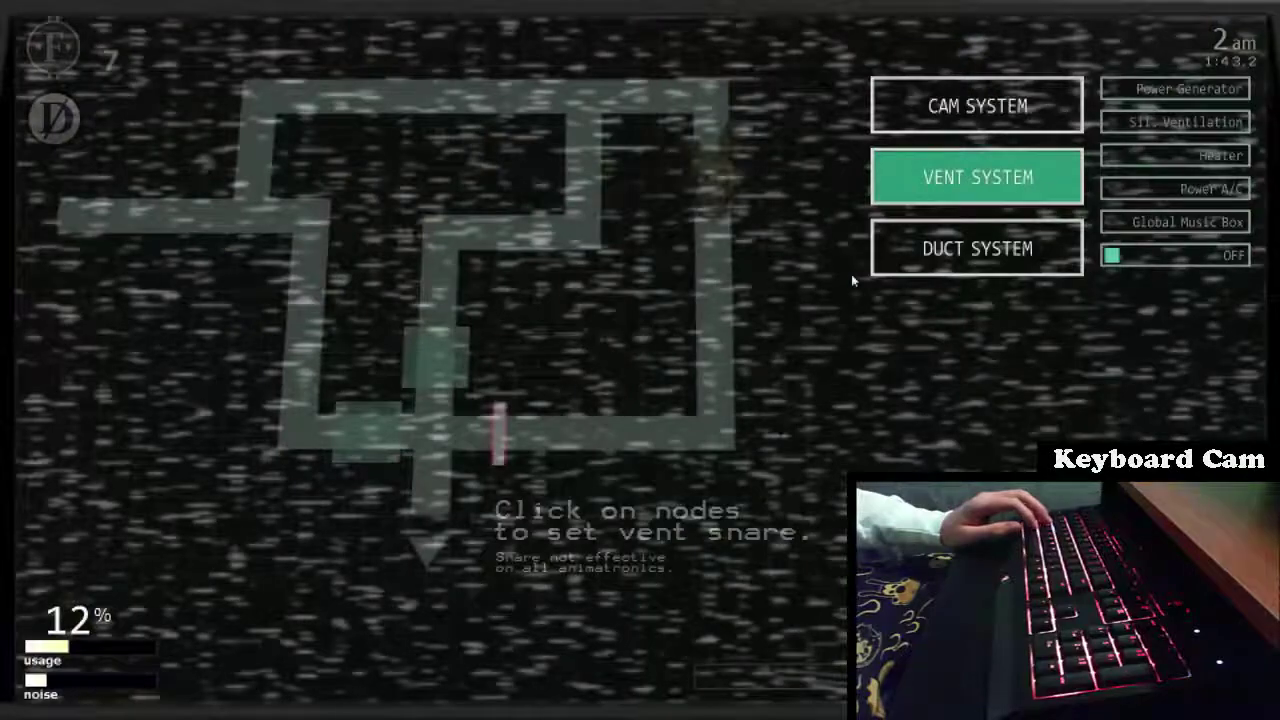
pyautogui.click(880, 110)
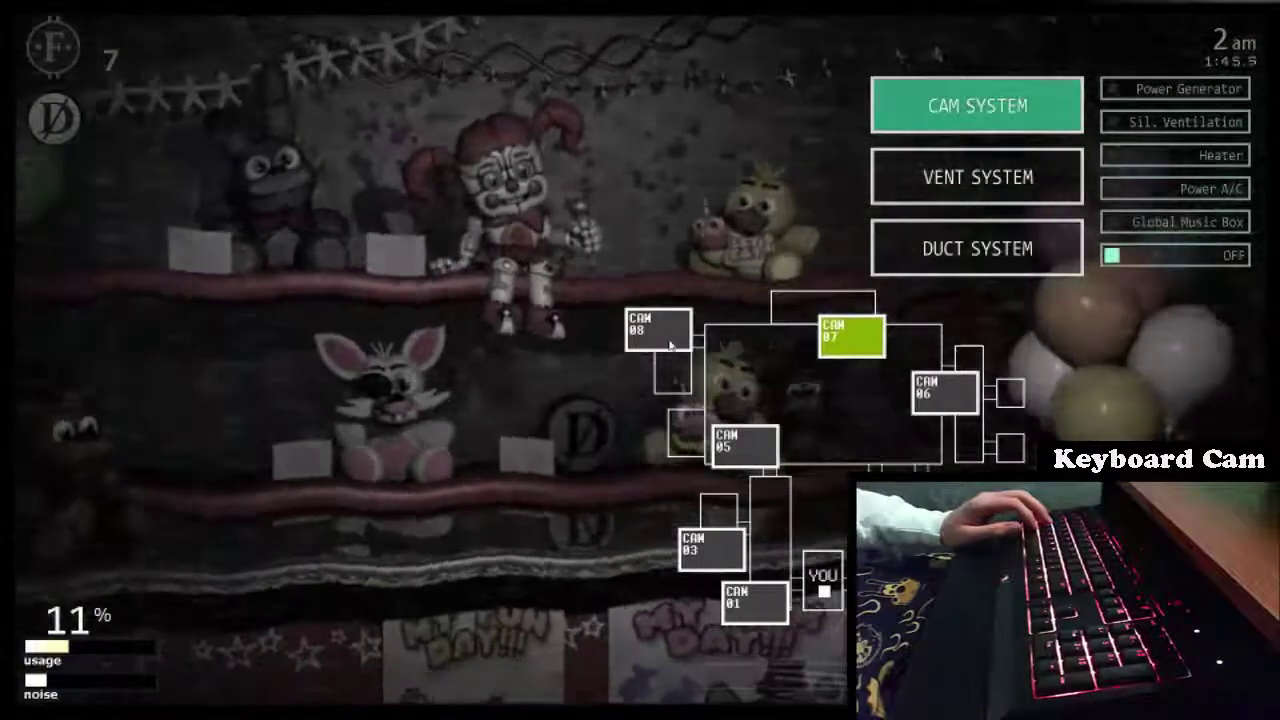
pyautogui.click(668, 335)
pyautogui.click(711, 549)
pyautogui.click(755, 602)
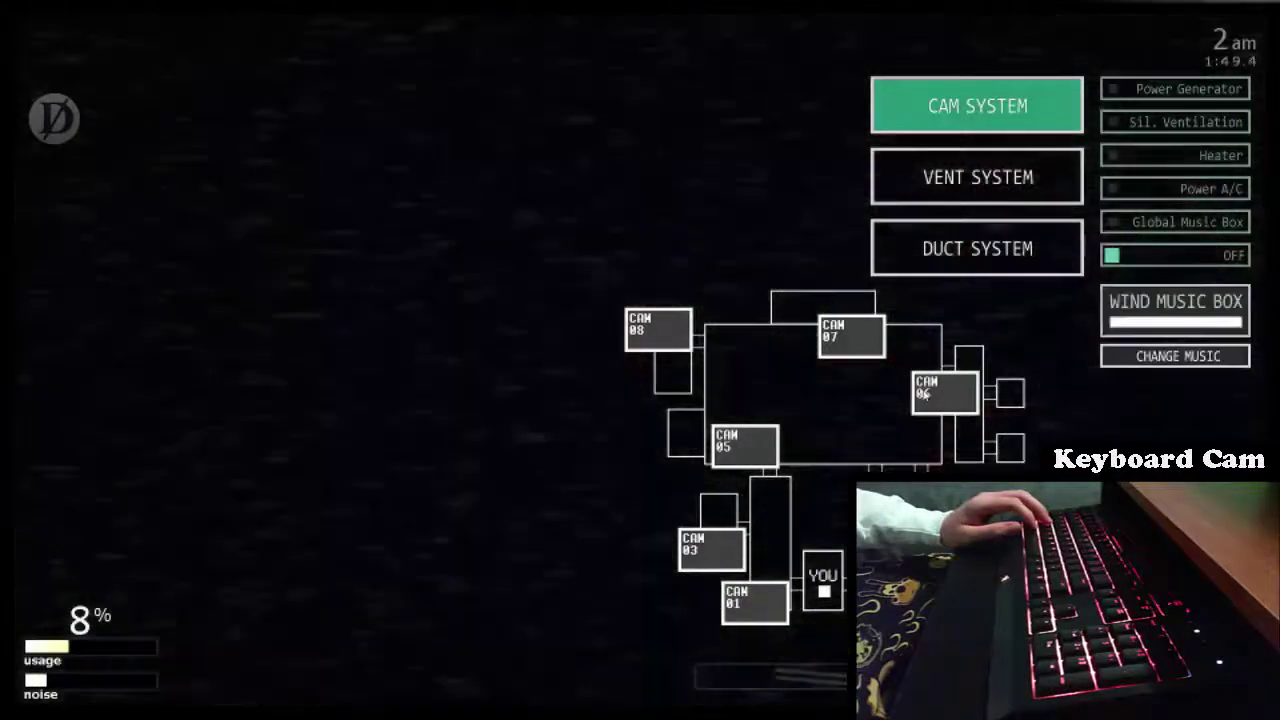
pyautogui.click(944, 392)
pyautogui.press('c')
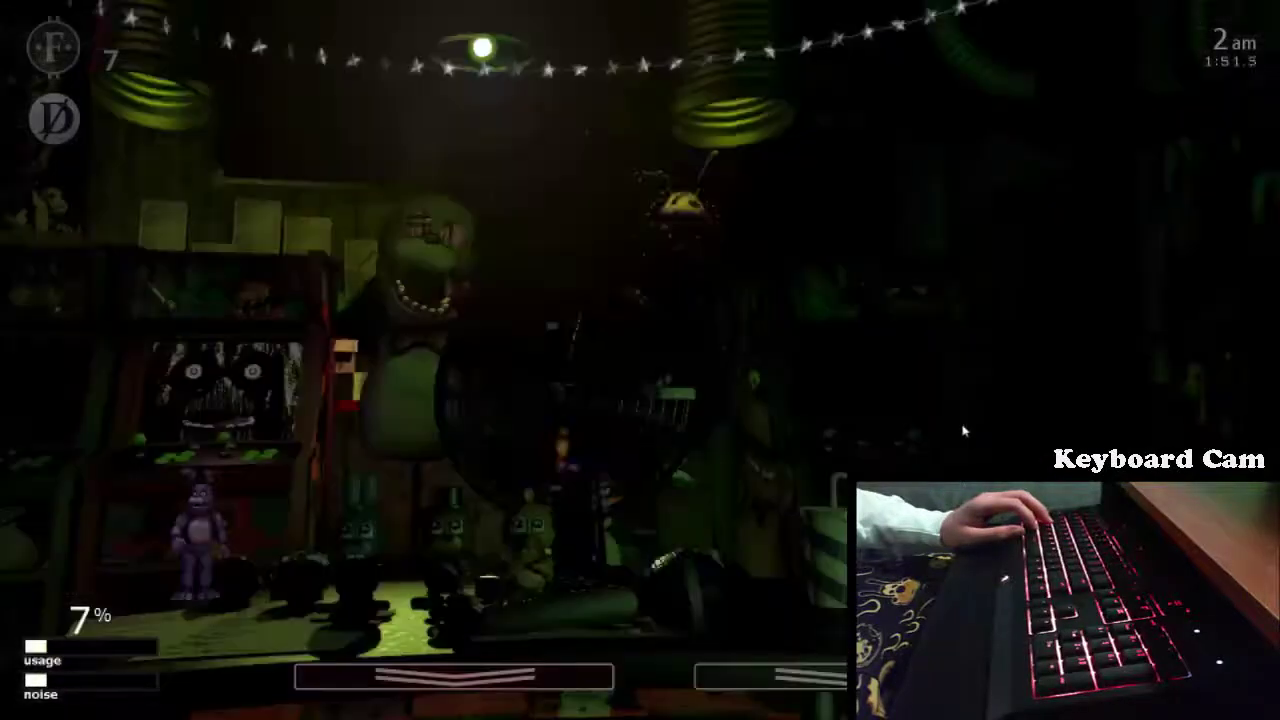
pyautogui.press('z')
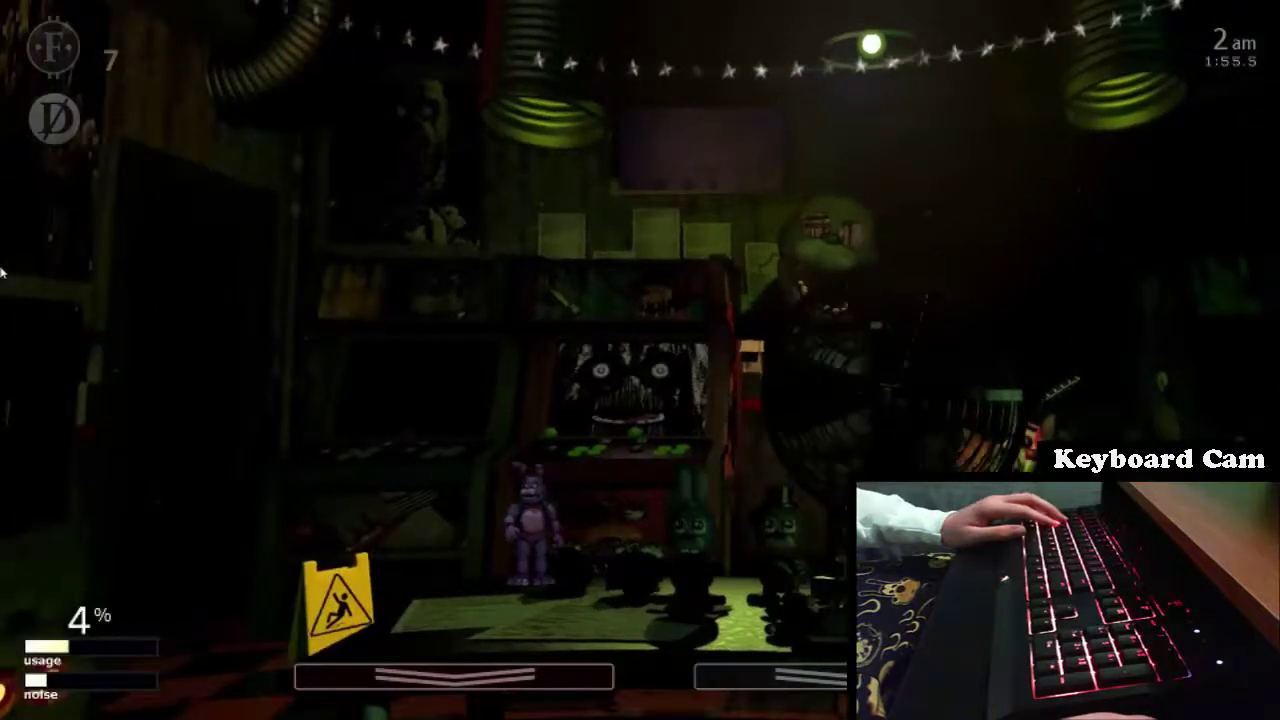
# Turn off the desk fan to save power and glance at the vent map
pyautogui.press('space')
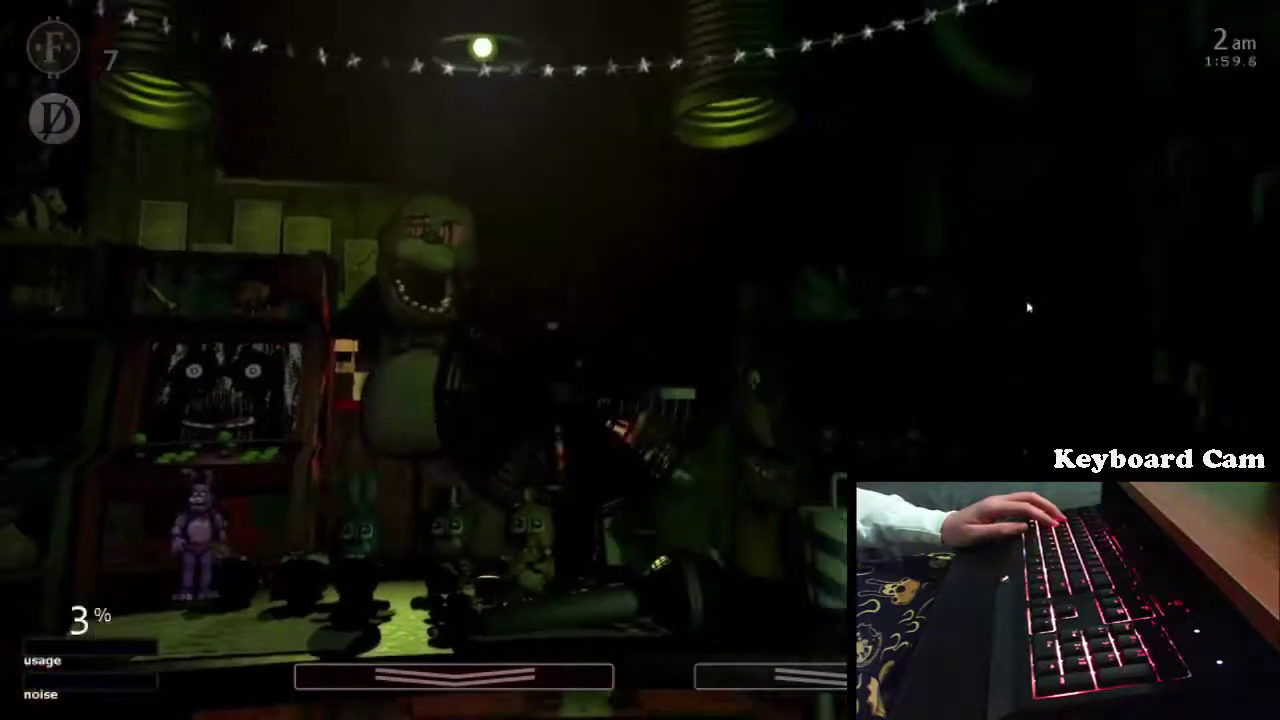
pyautogui.press('s')
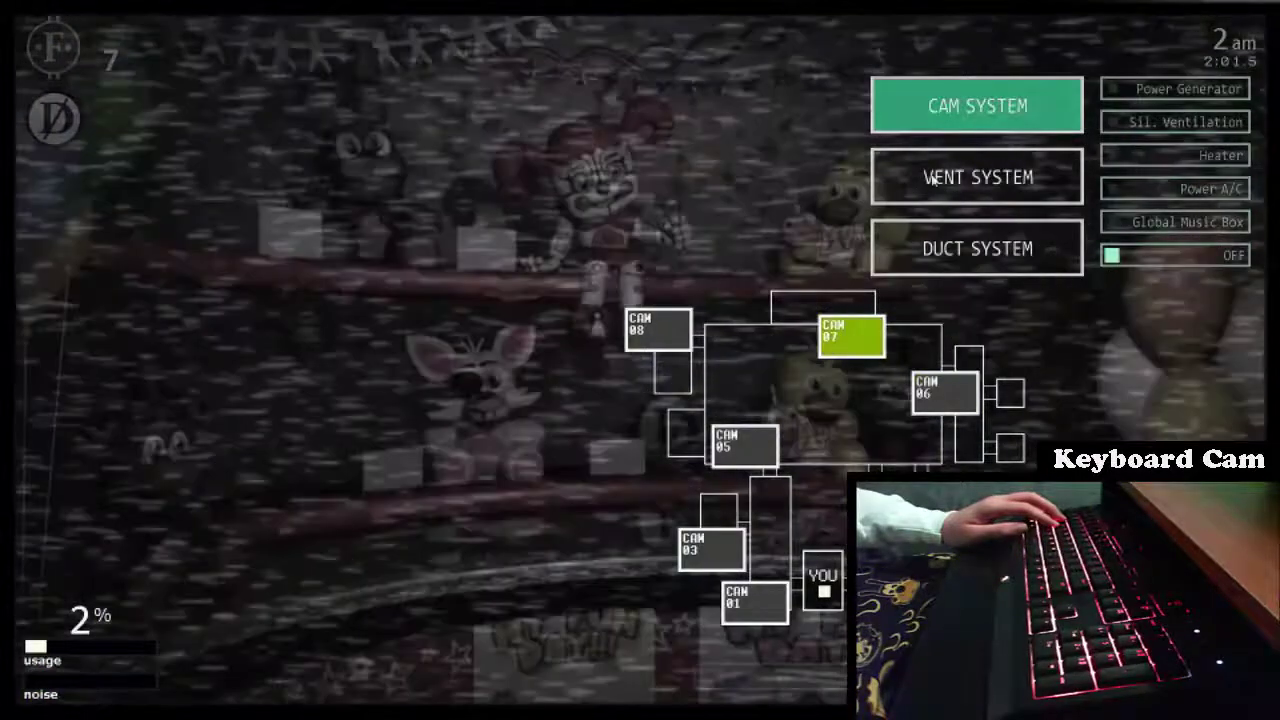
pyautogui.click(900, 178)
pyautogui.press('s')
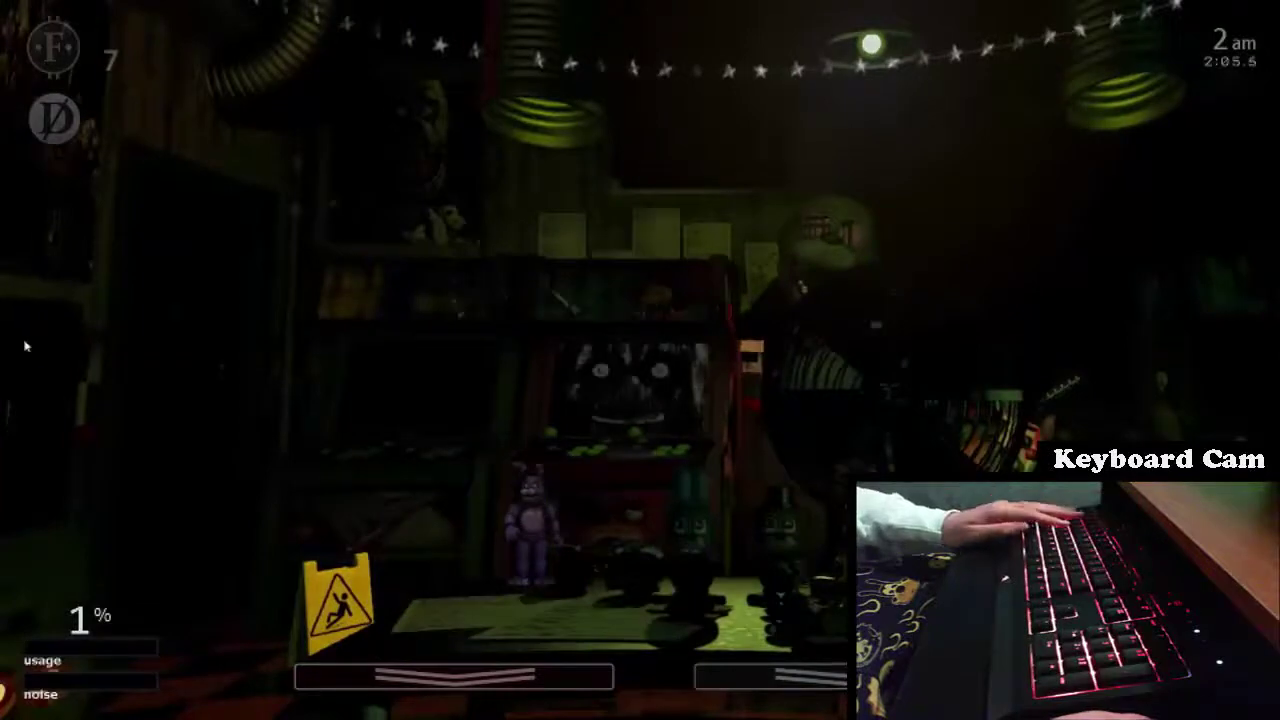
# Flip the monitor up and down and check the vent map as the run ends past 4 am
pyautogui.press('s')
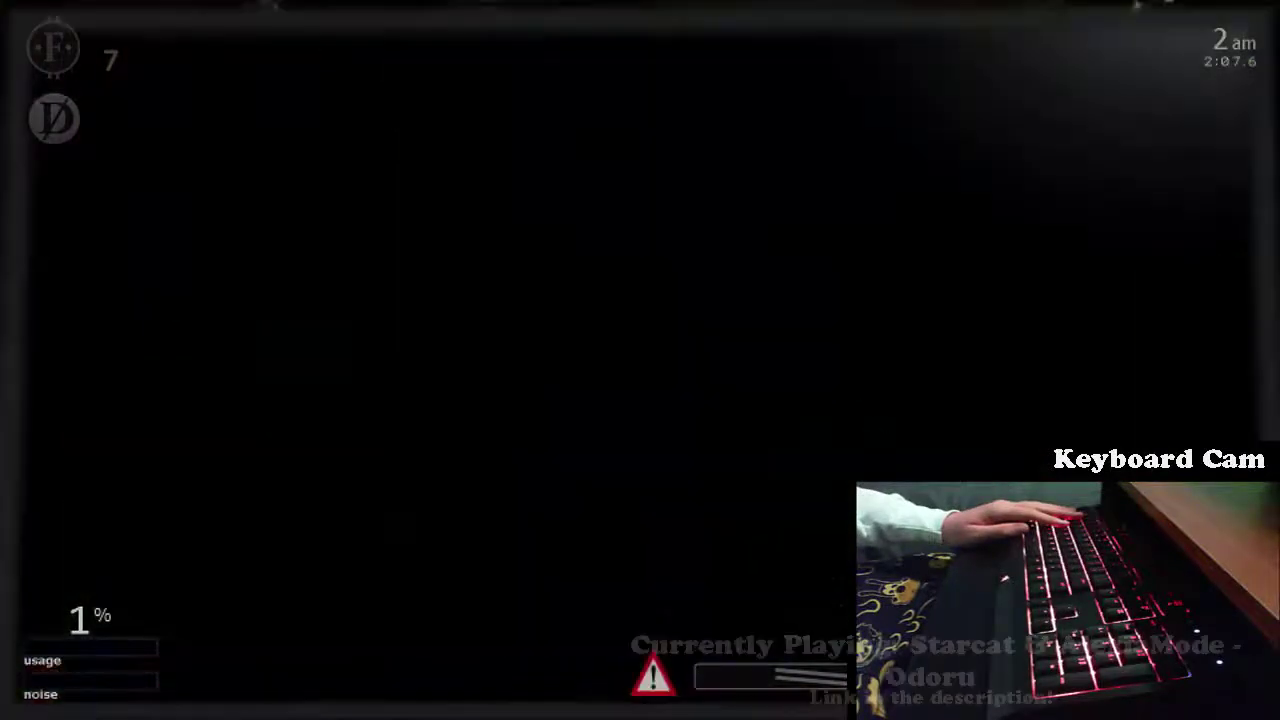
pyautogui.press('s')
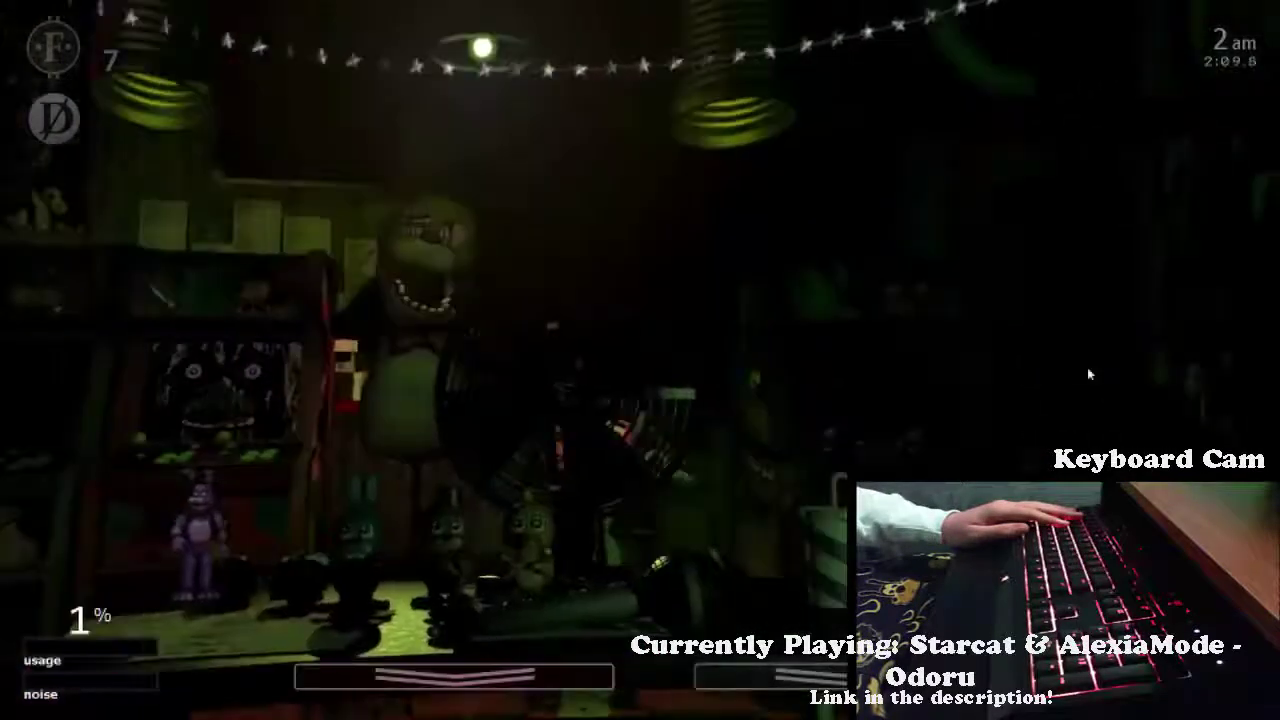
pyautogui.press('s')
pyautogui.press('s')
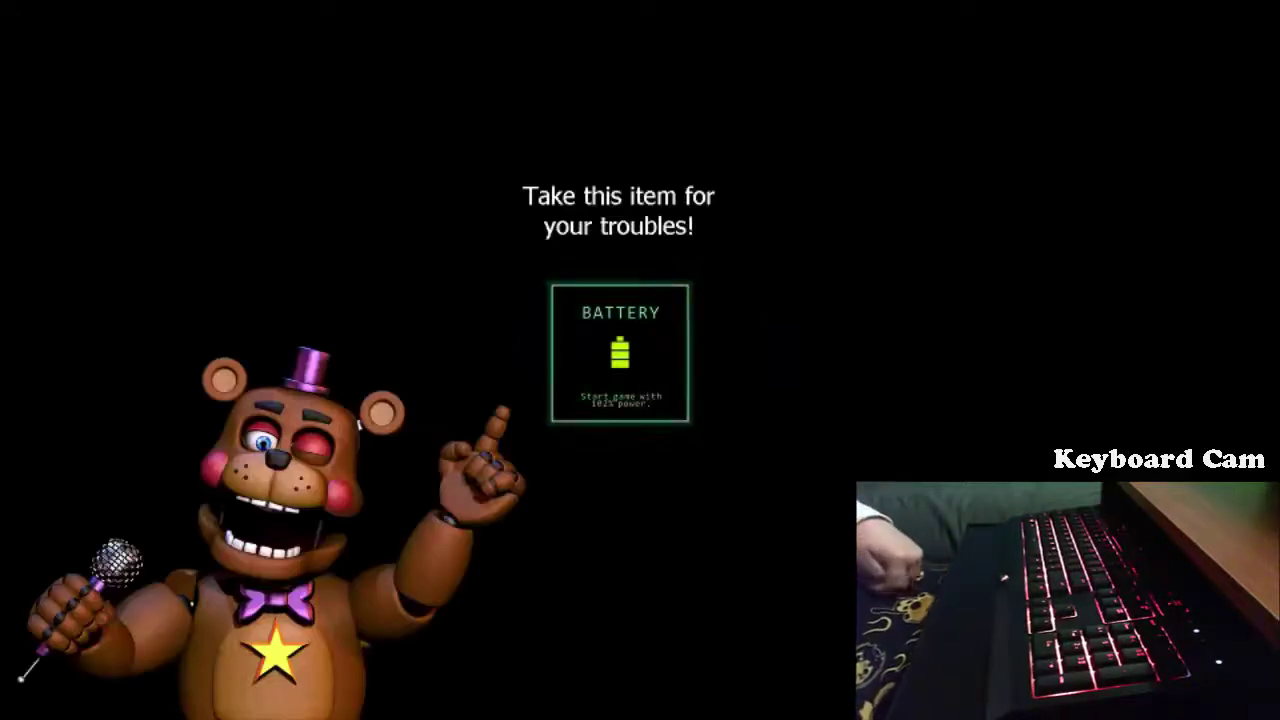
# Dismiss the Battery reward screen
pyautogui.click(640, 363)
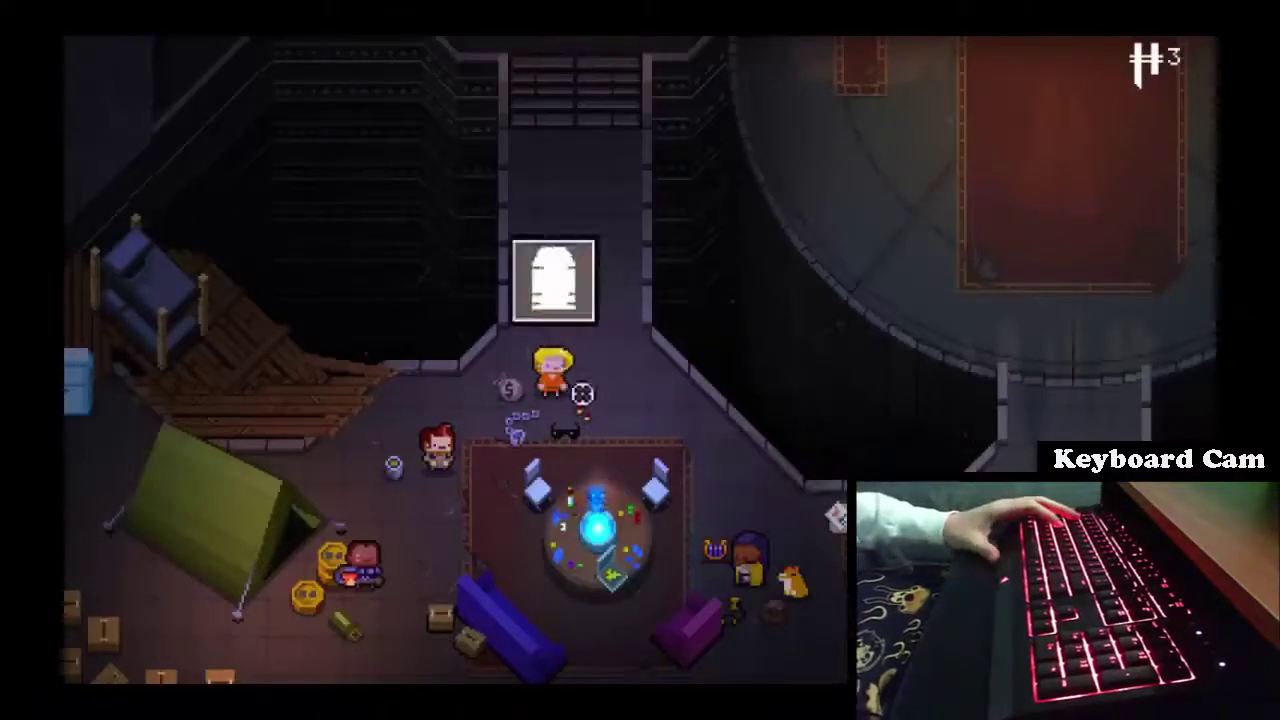
# Pick the Convict and walk up the Breach stairs to start a run
pyautogui.moveTo(591, 535)
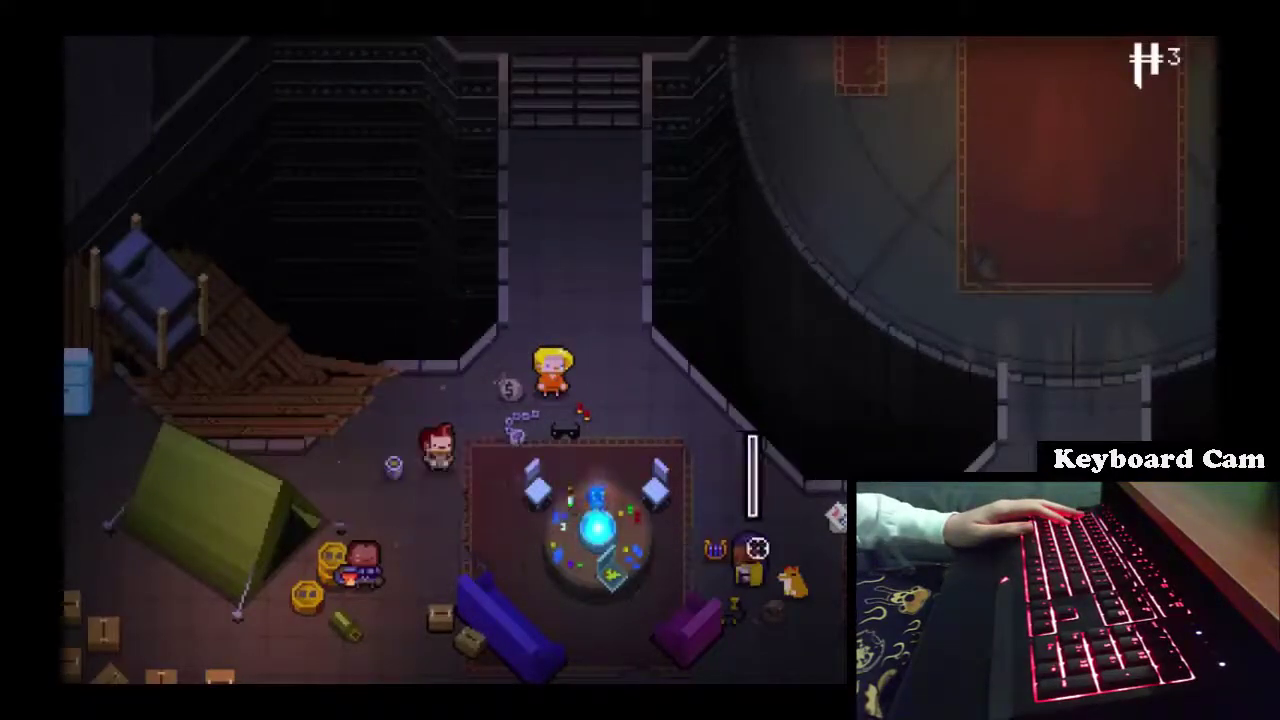
pyautogui.click(484, 419)
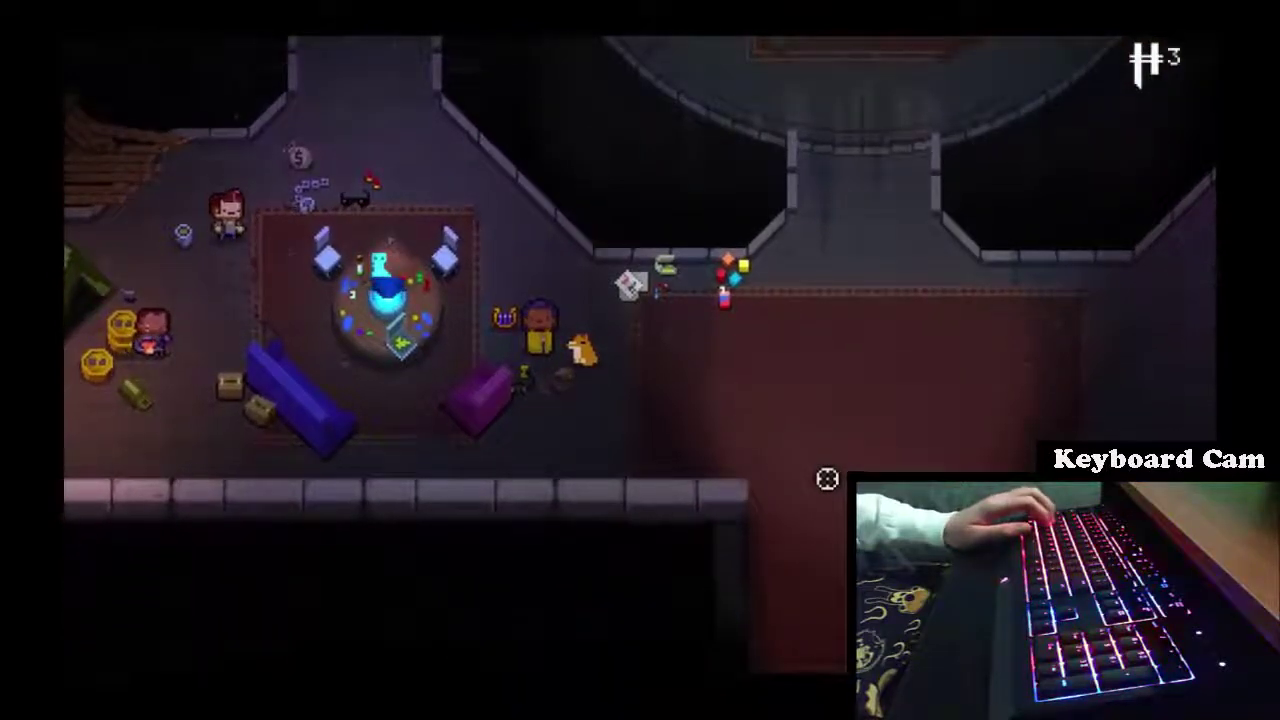
pyautogui.press('d')
pyautogui.press('w')
pyautogui.press('w')
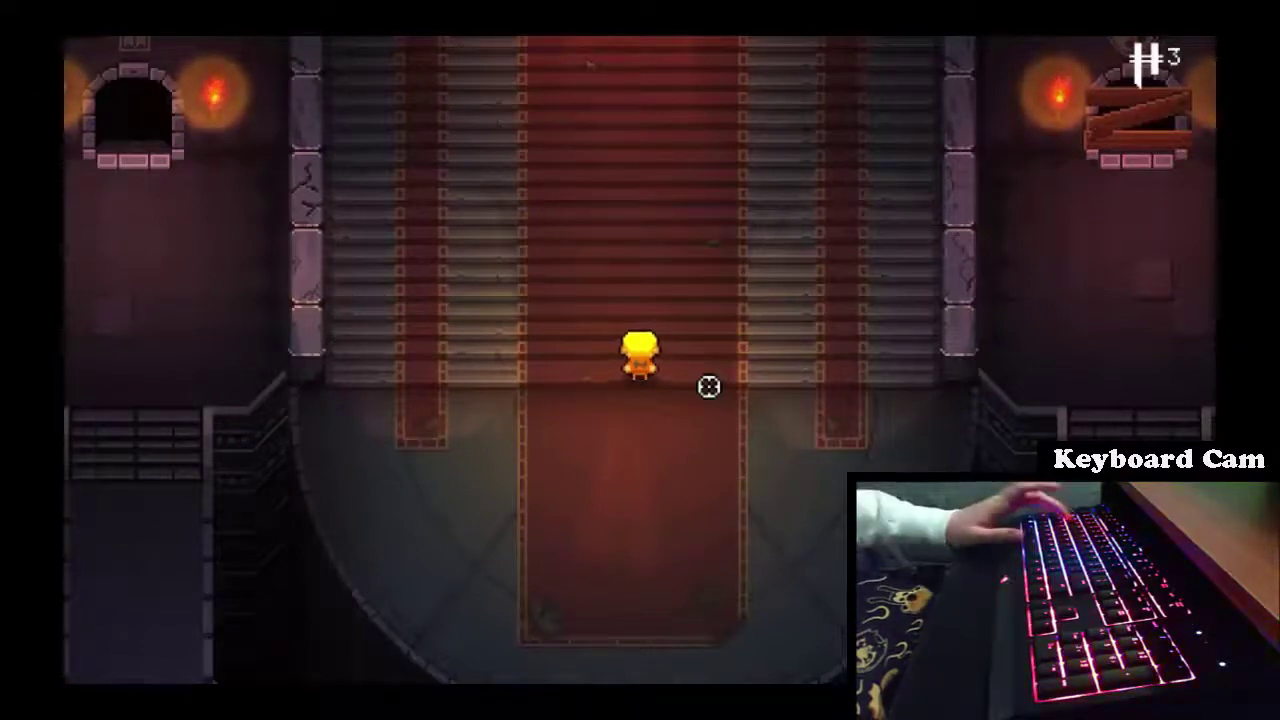
pyautogui.press('w')
pyautogui.press('w')
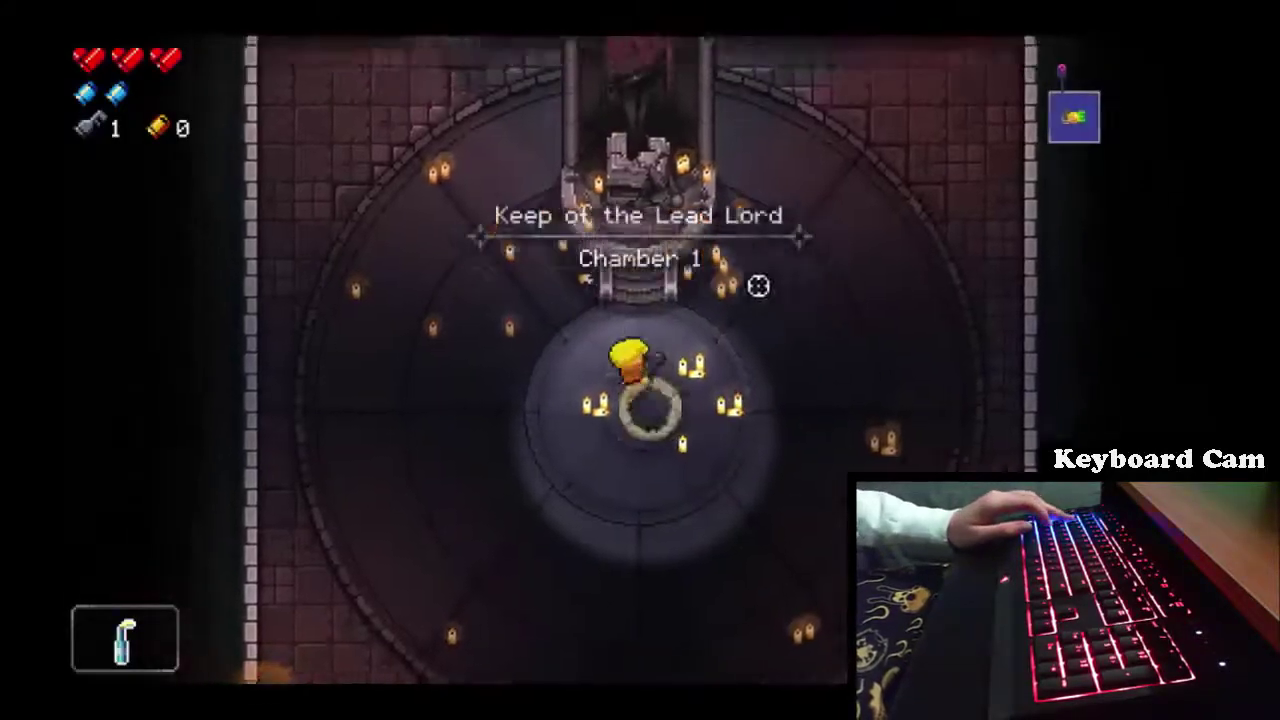
# Explore the rooms north, east and south of the start, ending in the lower-left room
pyautogui.press('w')
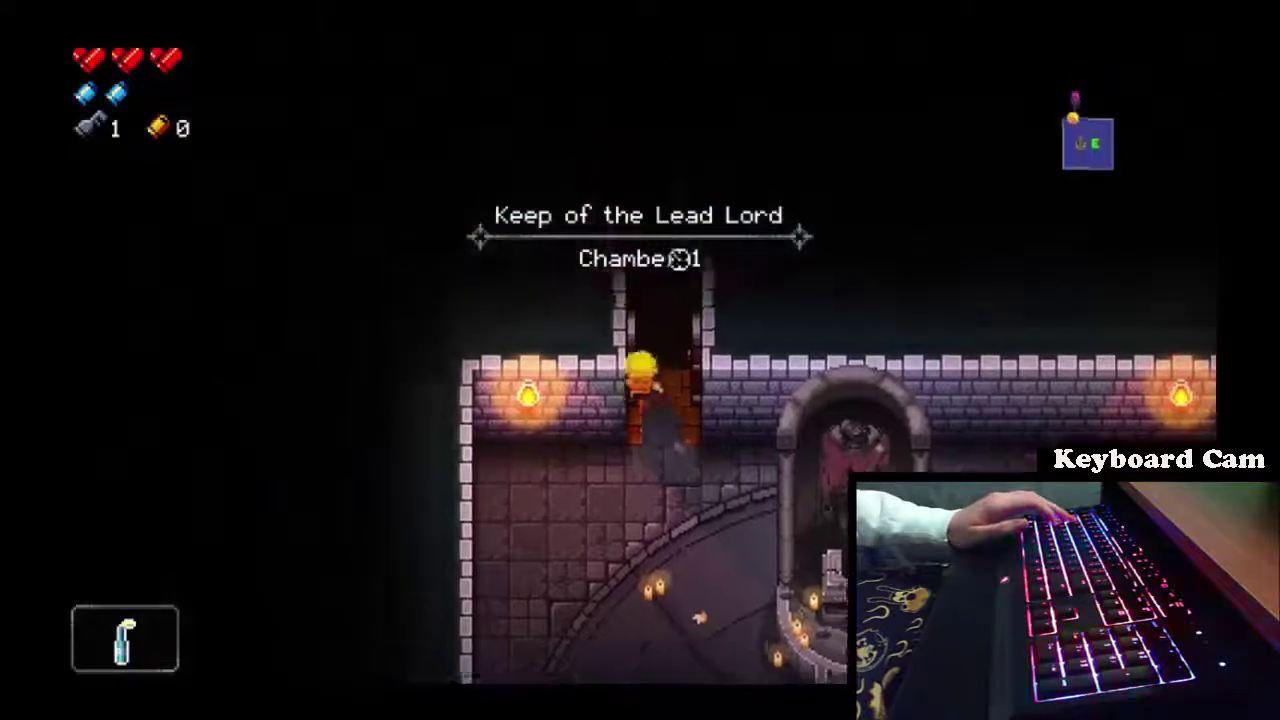
pyautogui.press('w')
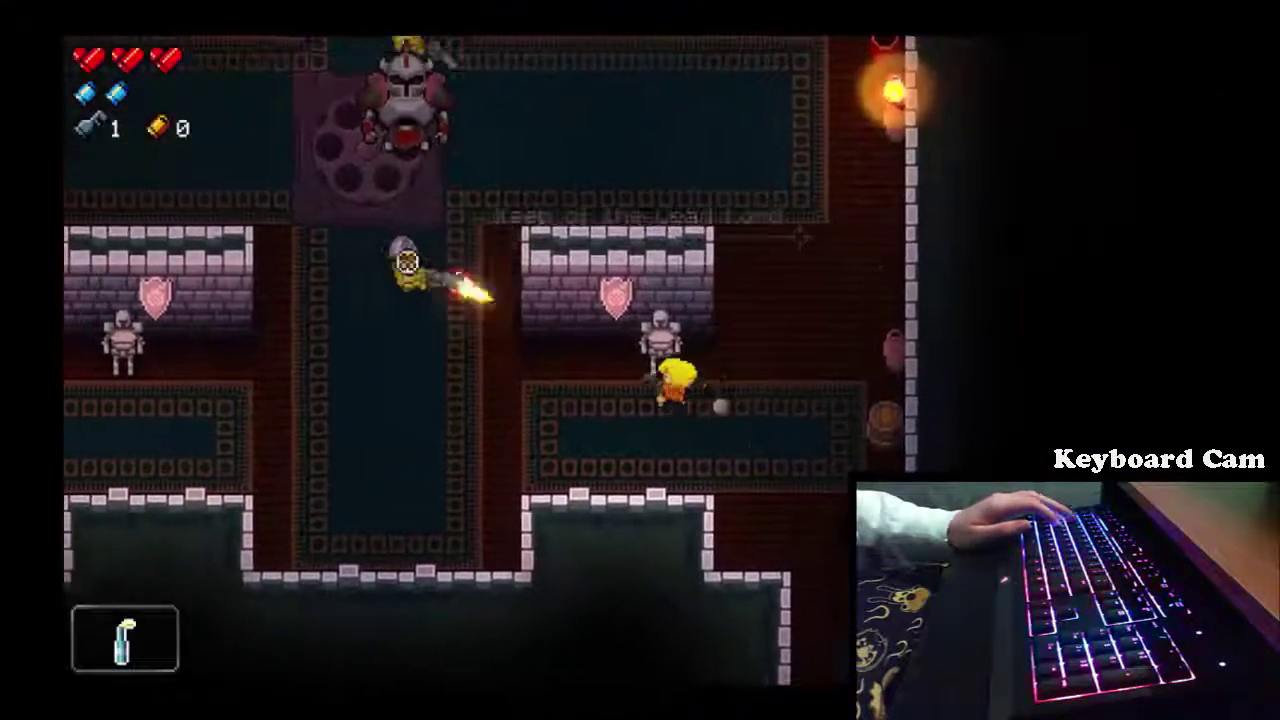
pyautogui.press('a')
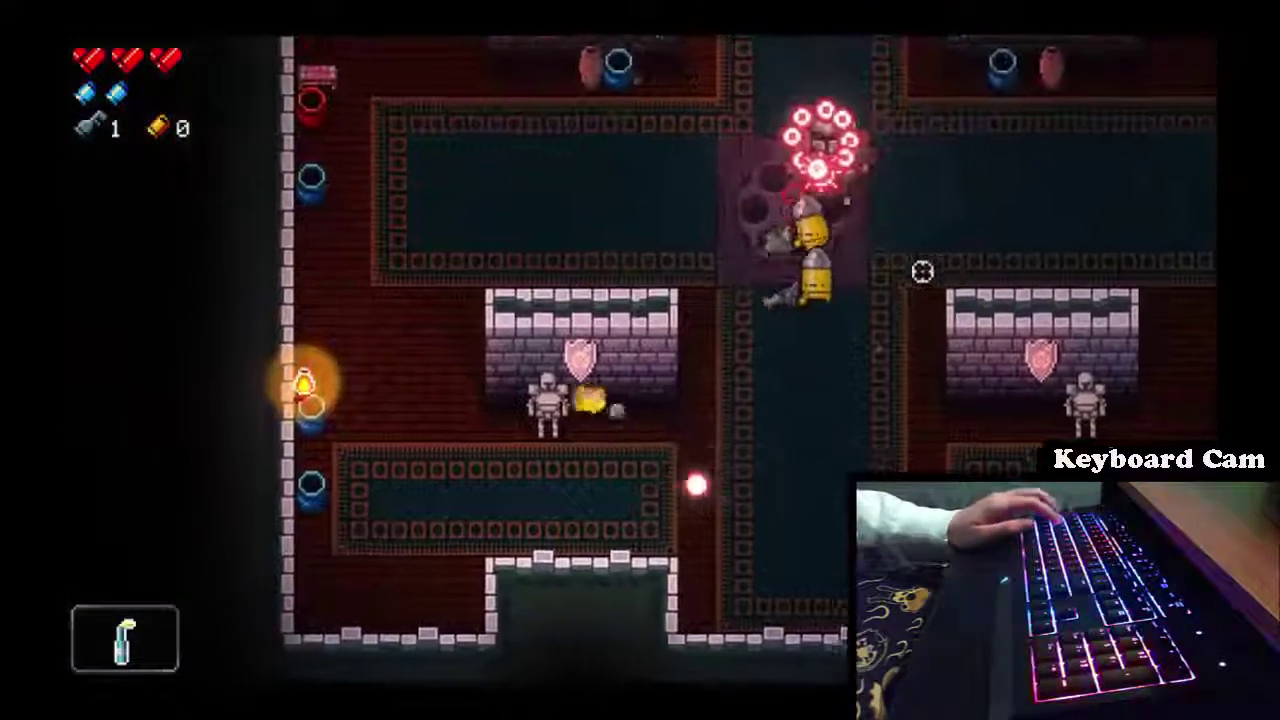
pyautogui.press('a')
pyautogui.press('w')
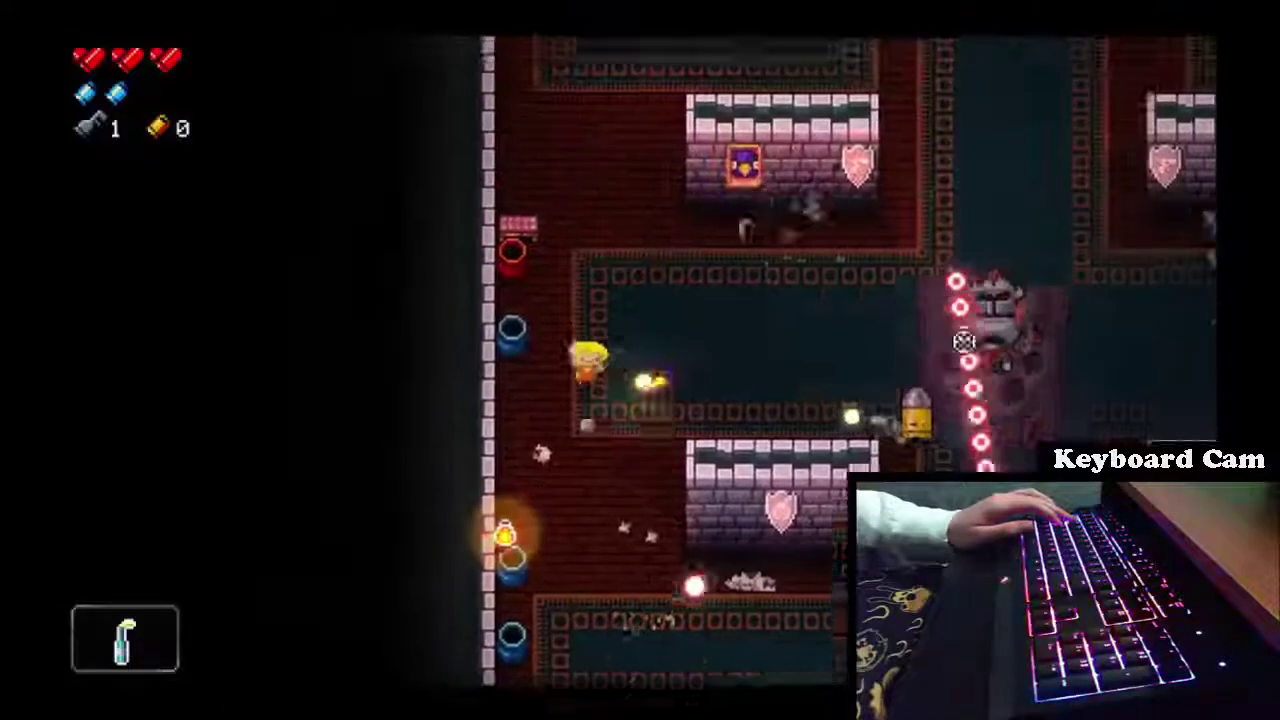
pyautogui.press('w')
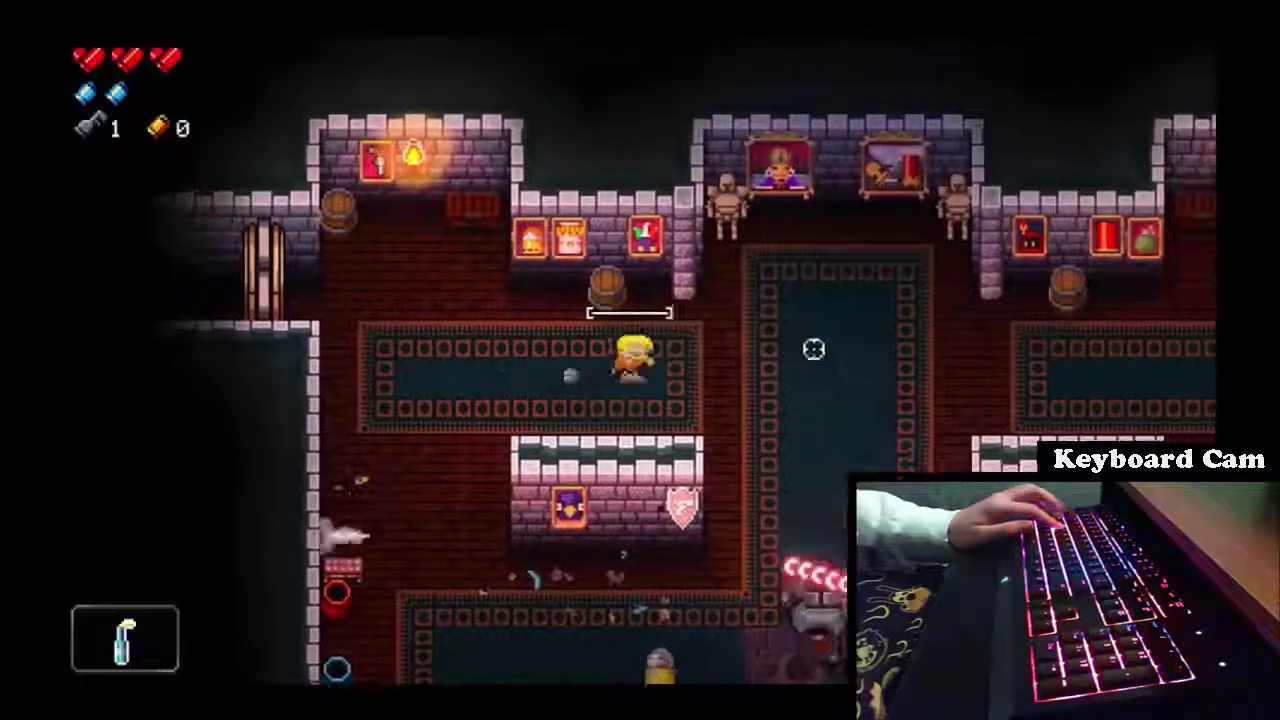
pyautogui.press('d')
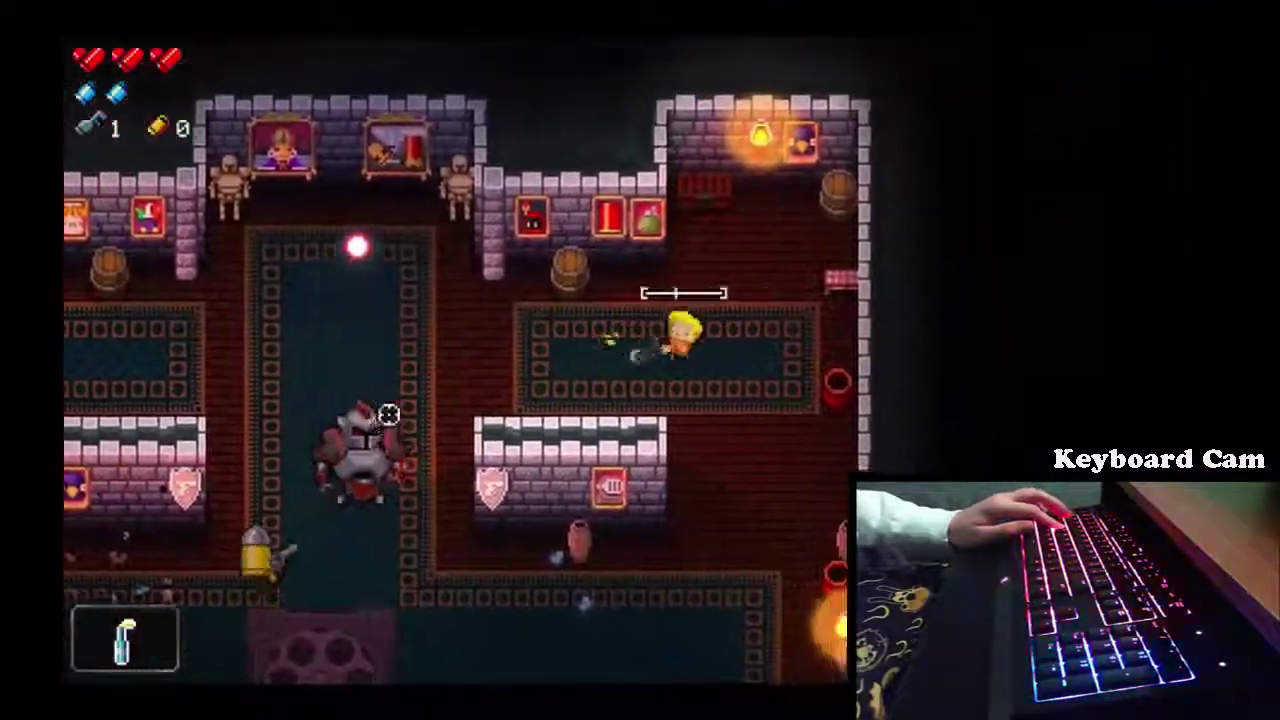
pyautogui.press('s')
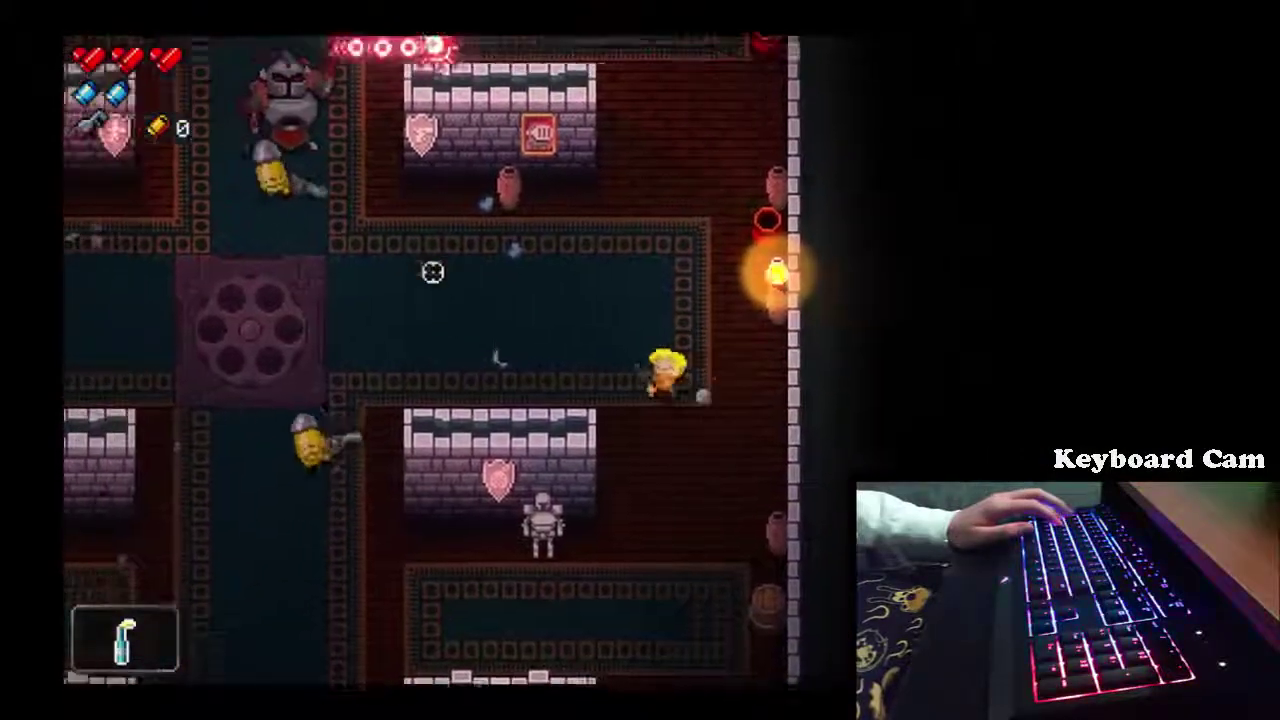
pyautogui.press('s')
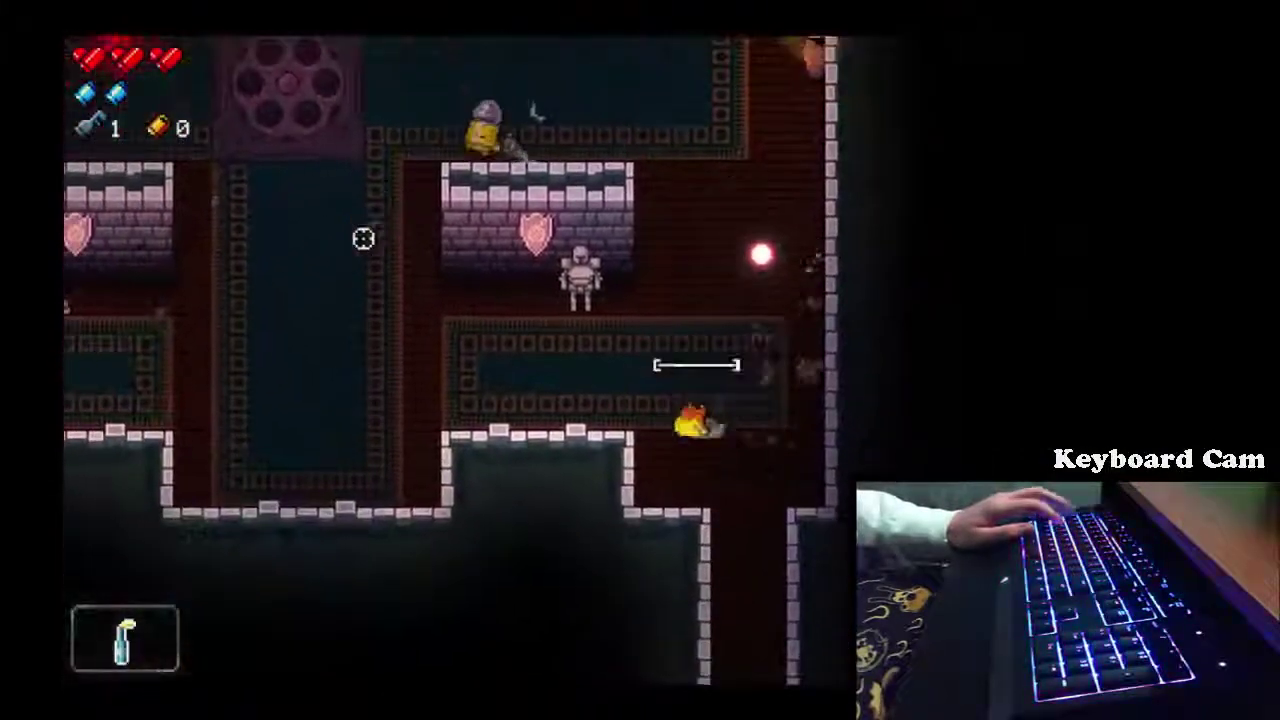
pyautogui.press('a')
pyautogui.press('w')
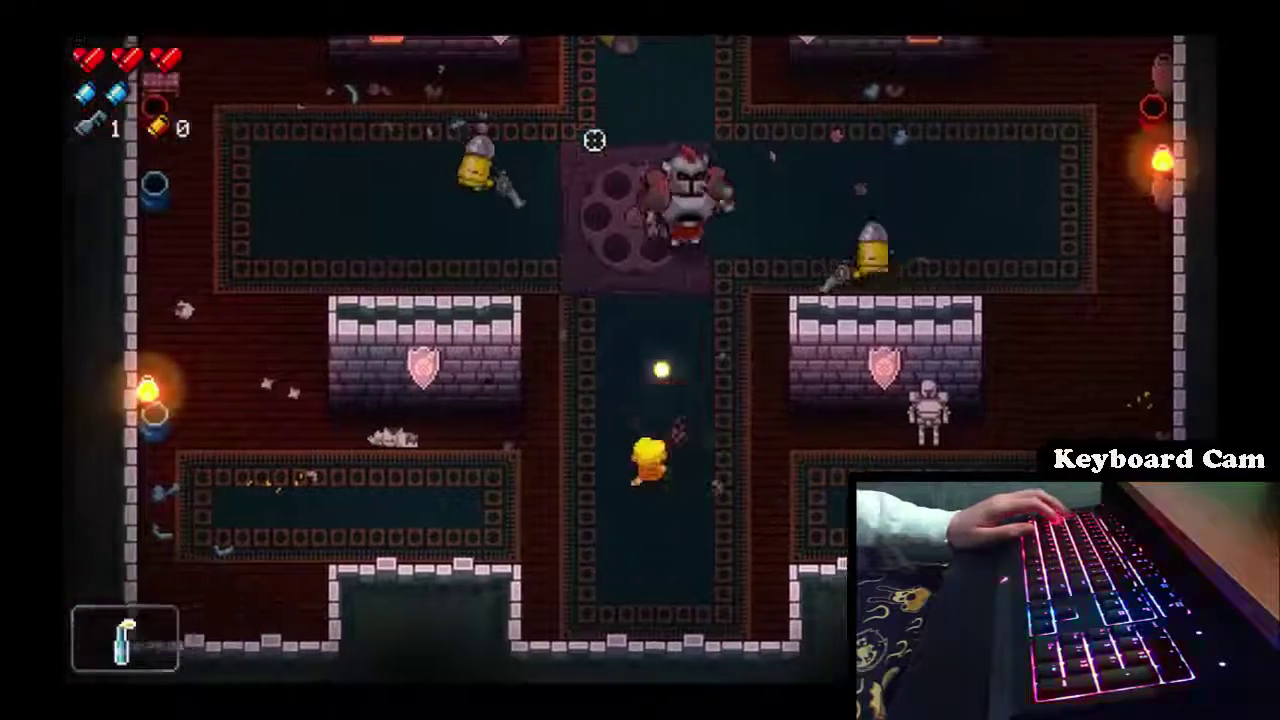
pyautogui.press('a')
pyautogui.press('s')
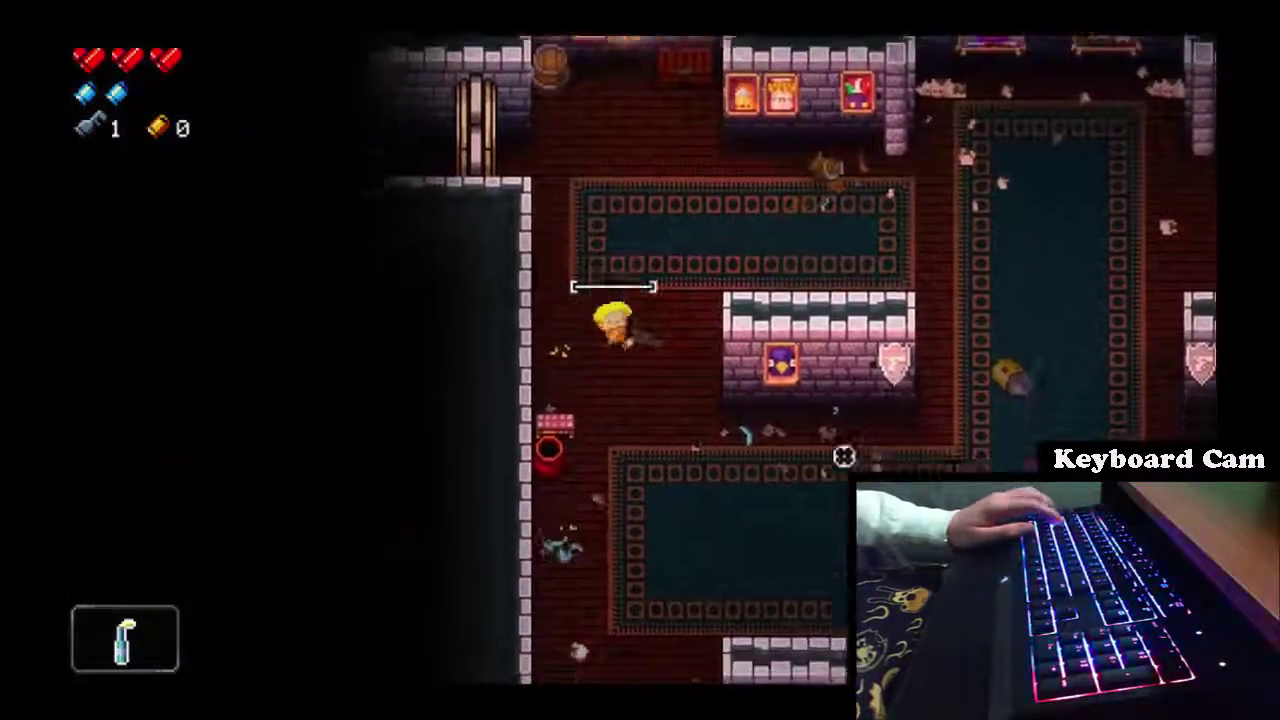
# Collect shells in the revolver-pedestal room, then fight enemies in the large upper room
pyautogui.press('d')
pyautogui.press('w')
pyautogui.press('a')
pyautogui.press('a')
pyautogui.press('a')
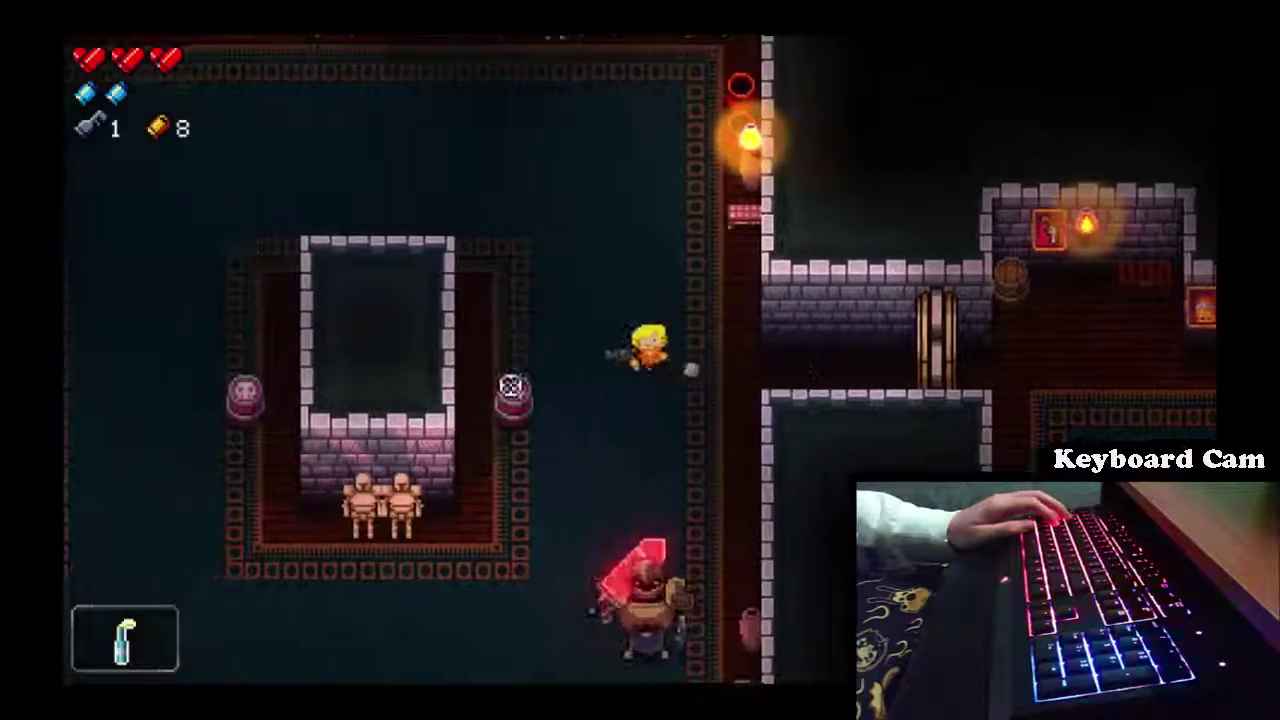
pyautogui.press('w')
pyautogui.click(694, 488)
pyautogui.press('w')
pyautogui.press('a')
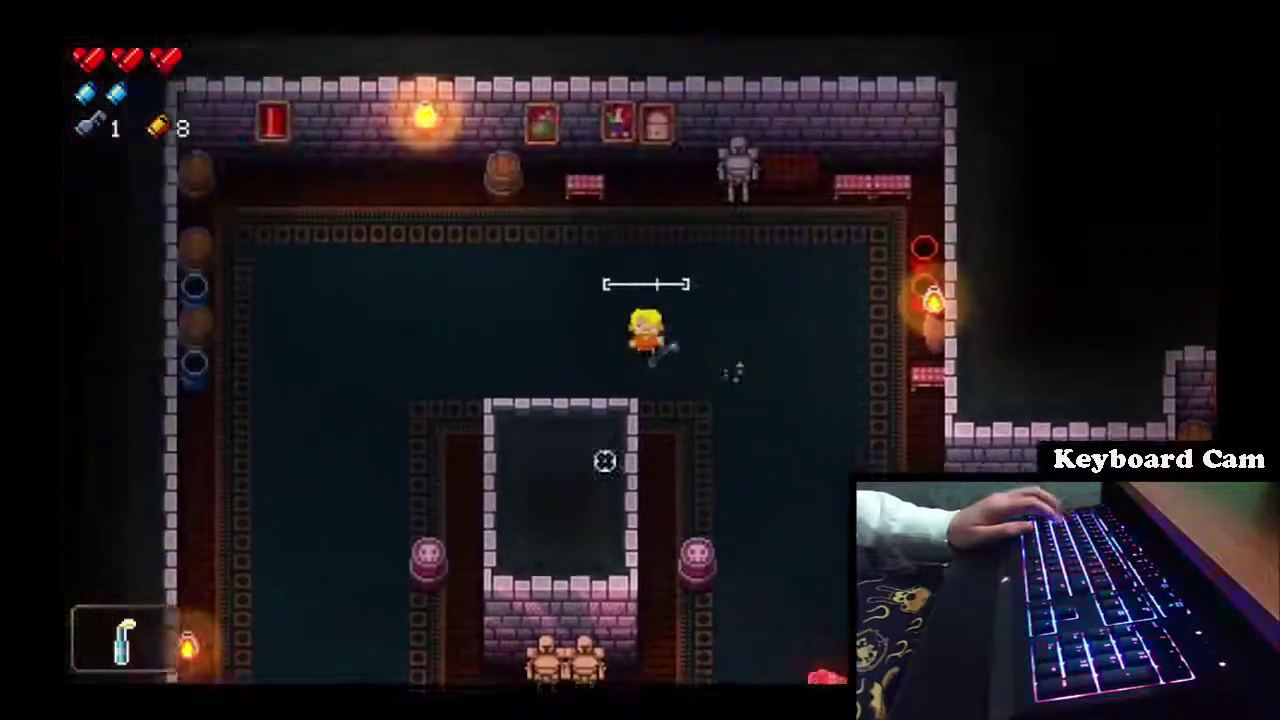
pyautogui.press('s')
pyautogui.press('a')
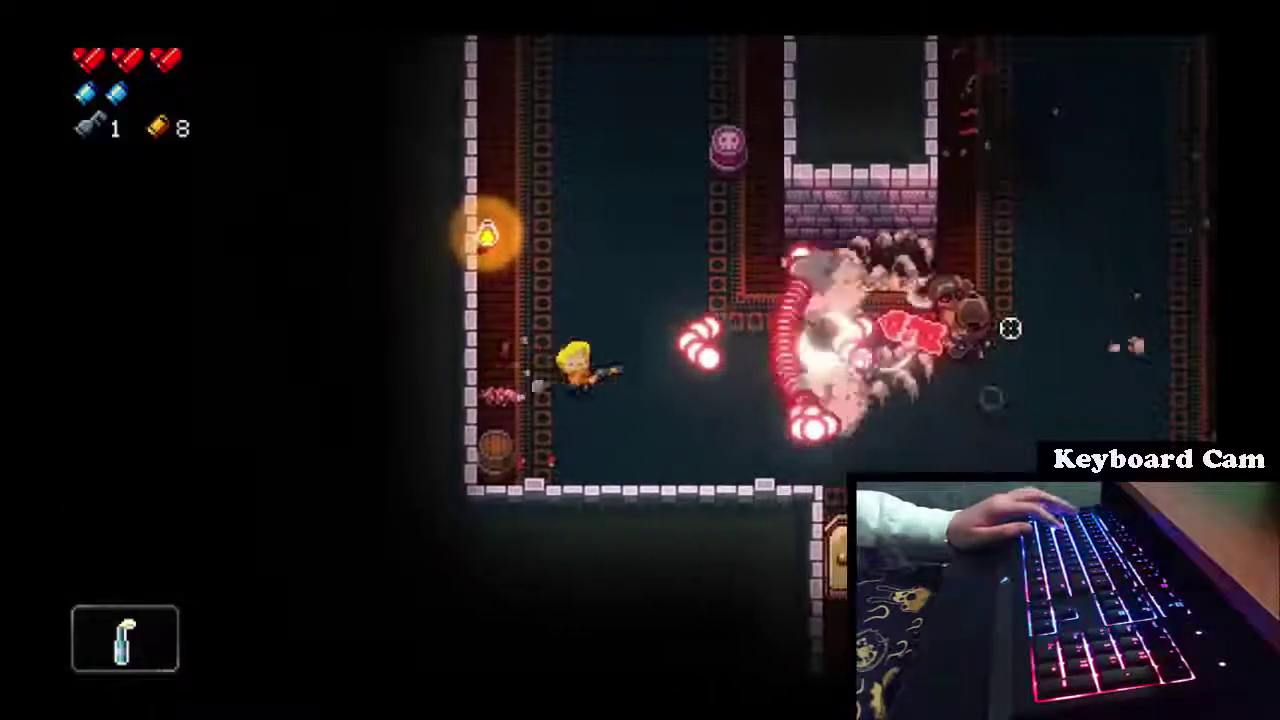
pyautogui.press('w')
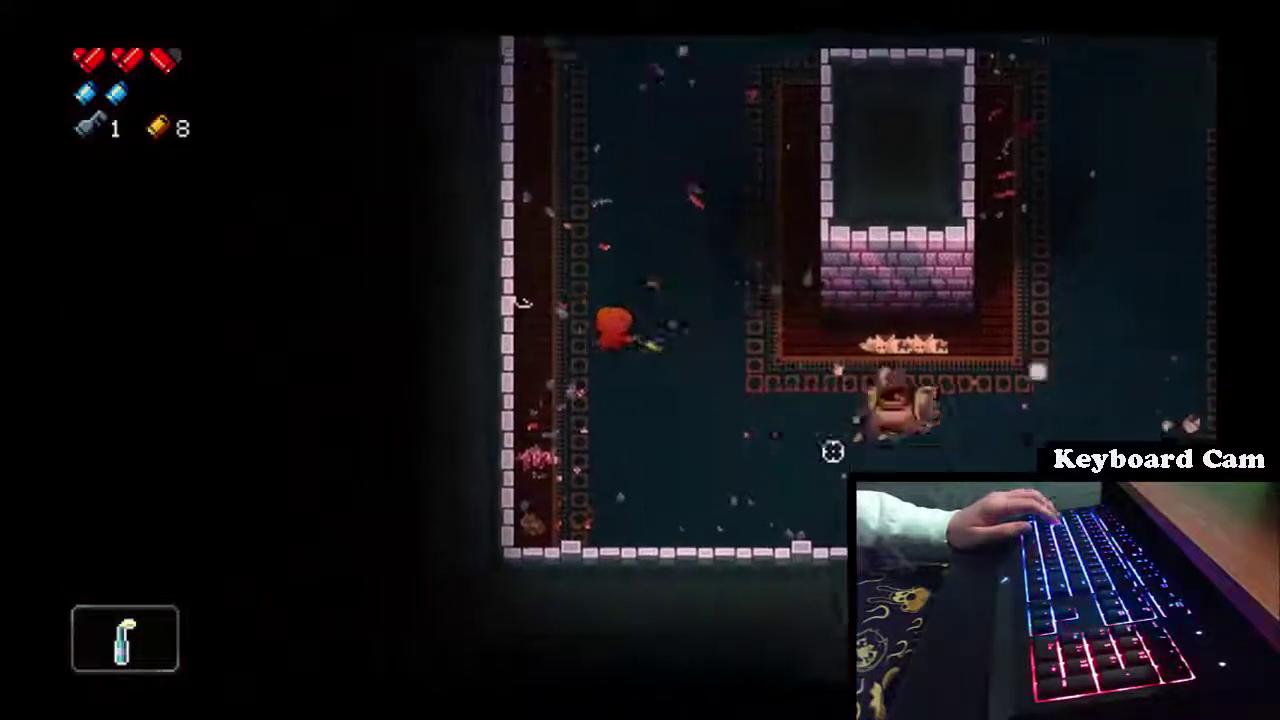
# Head south into the room below, dodging enemy fire while shooting back
pyautogui.hotkey('s', 'd')
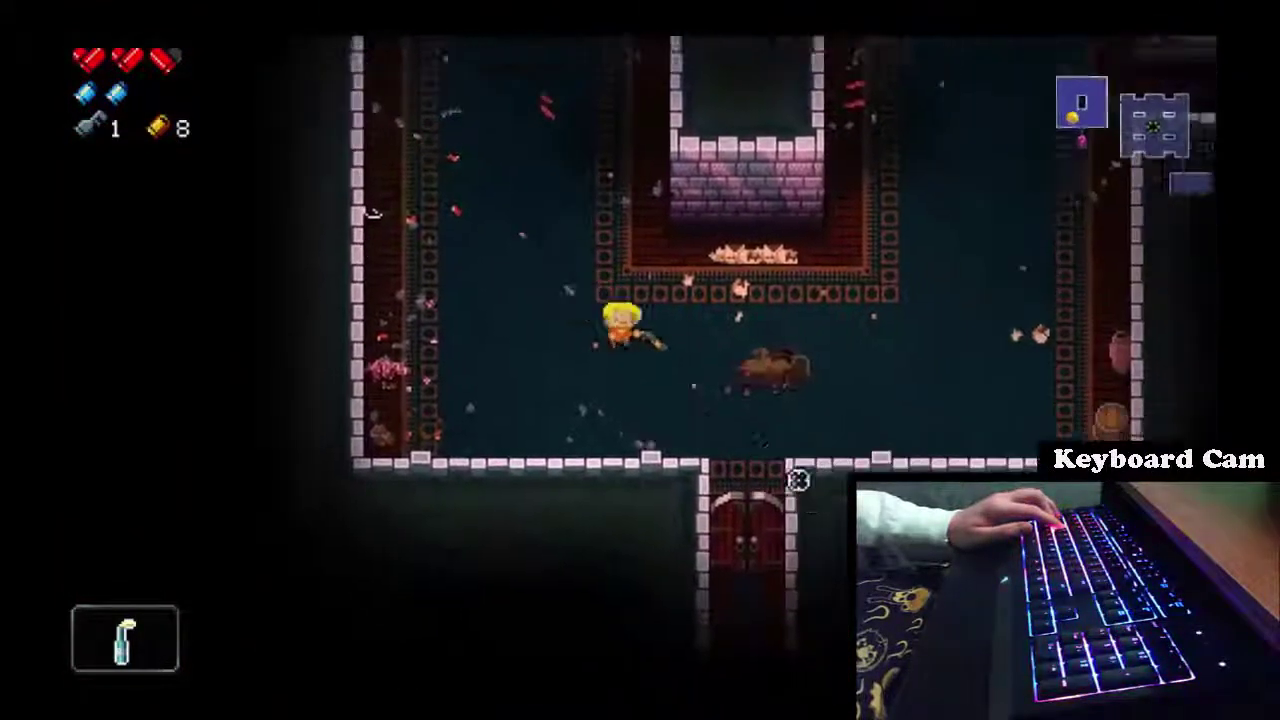
pyautogui.press('s')
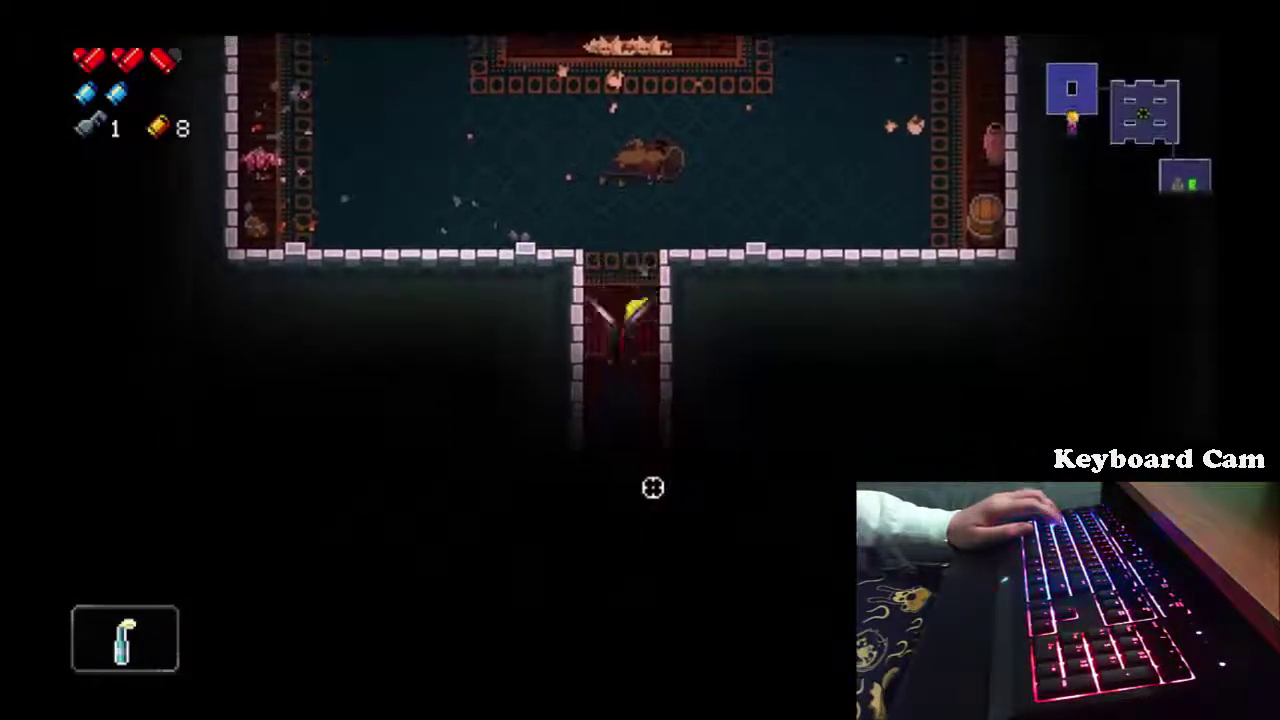
pyautogui.press('s')
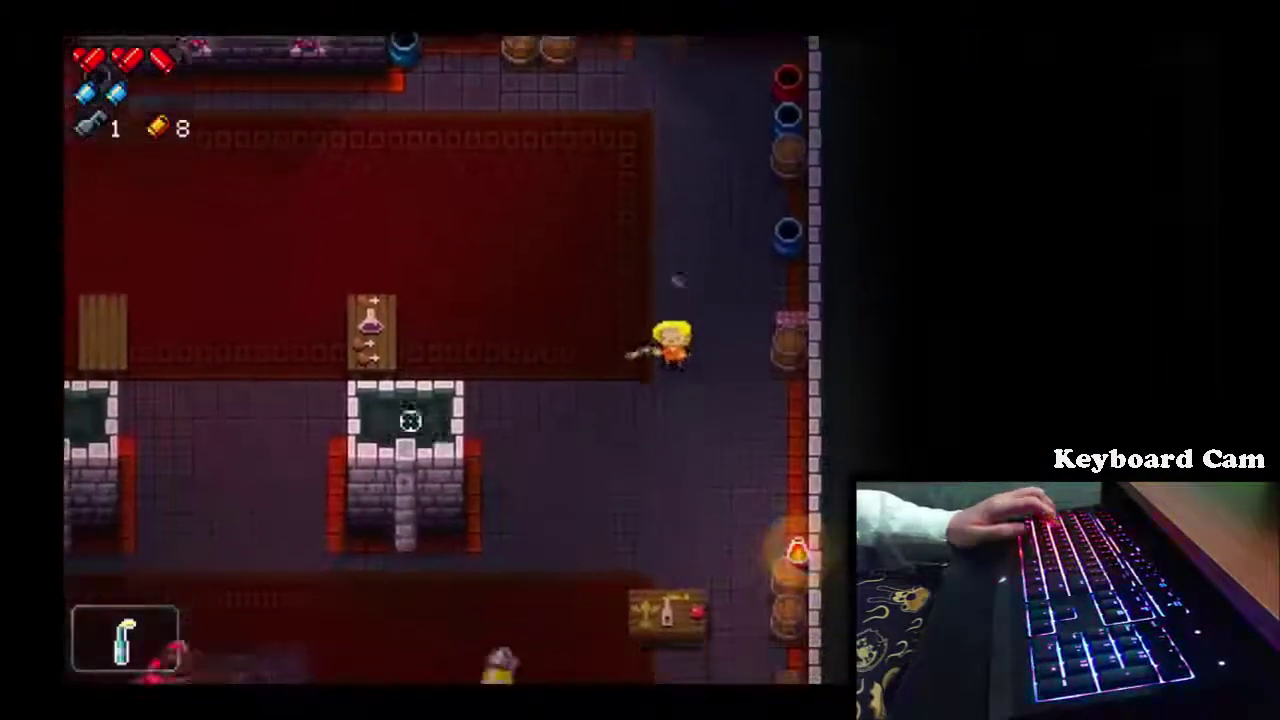
pyautogui.press('a')
pyautogui.press('w')
pyautogui.press('d')
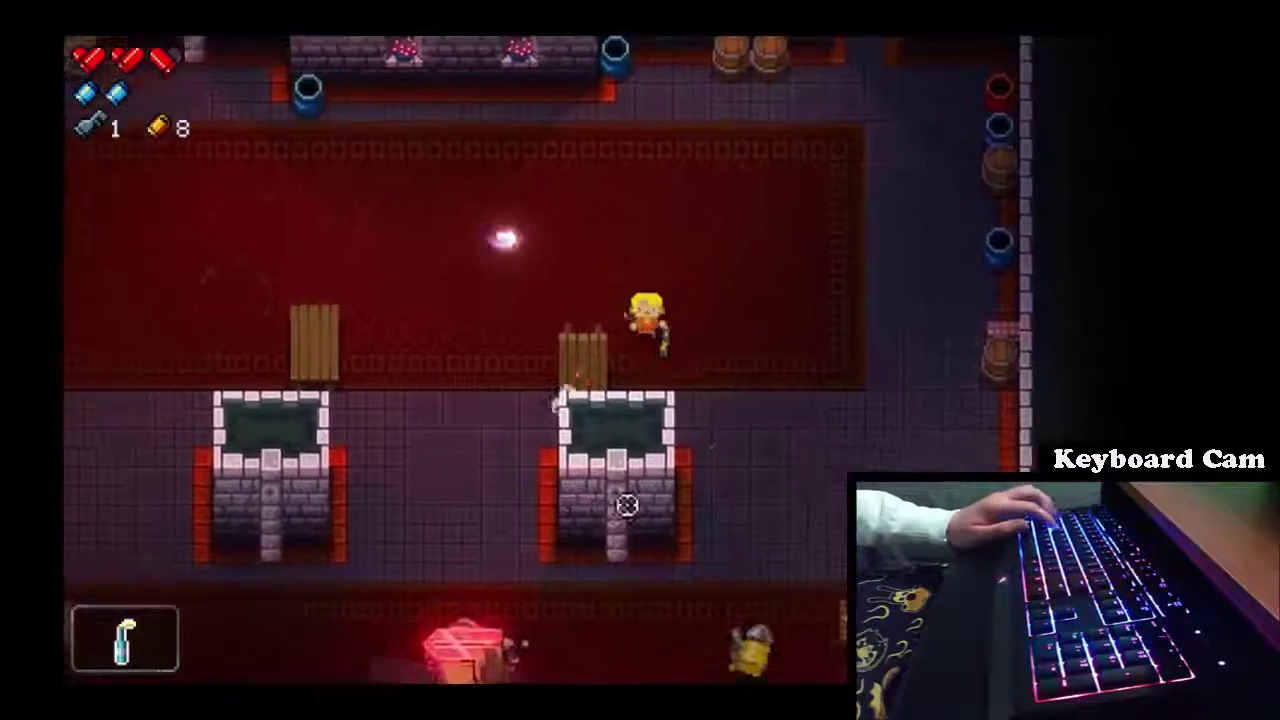
pyautogui.press('s')
pyautogui.press('s')
pyautogui.press('d')
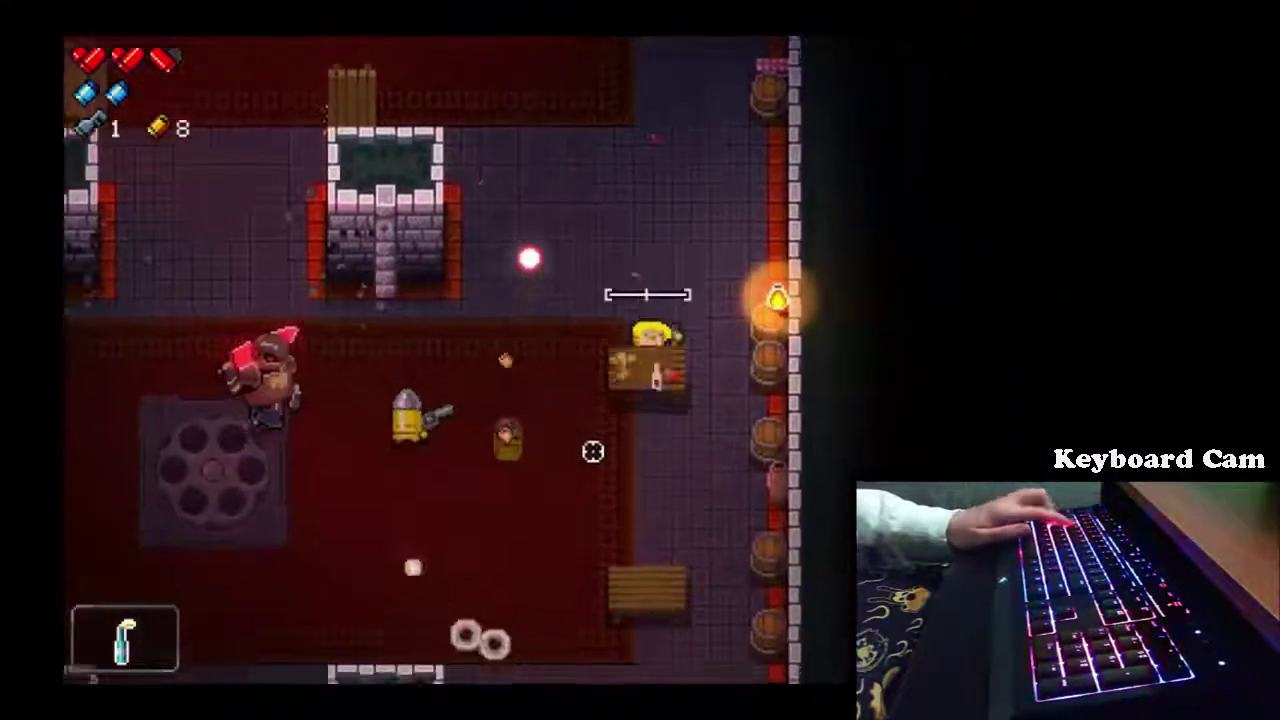
pyautogui.press('s')
pyautogui.press('a')
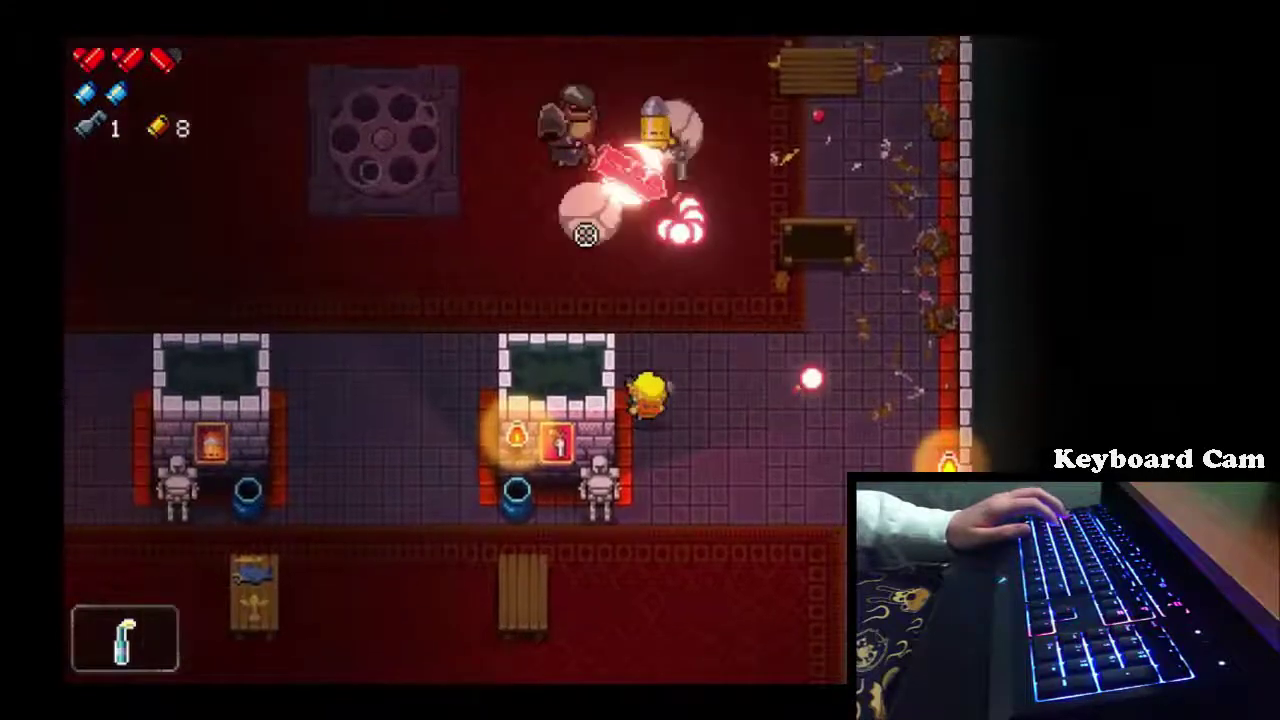
pyautogui.press('a')
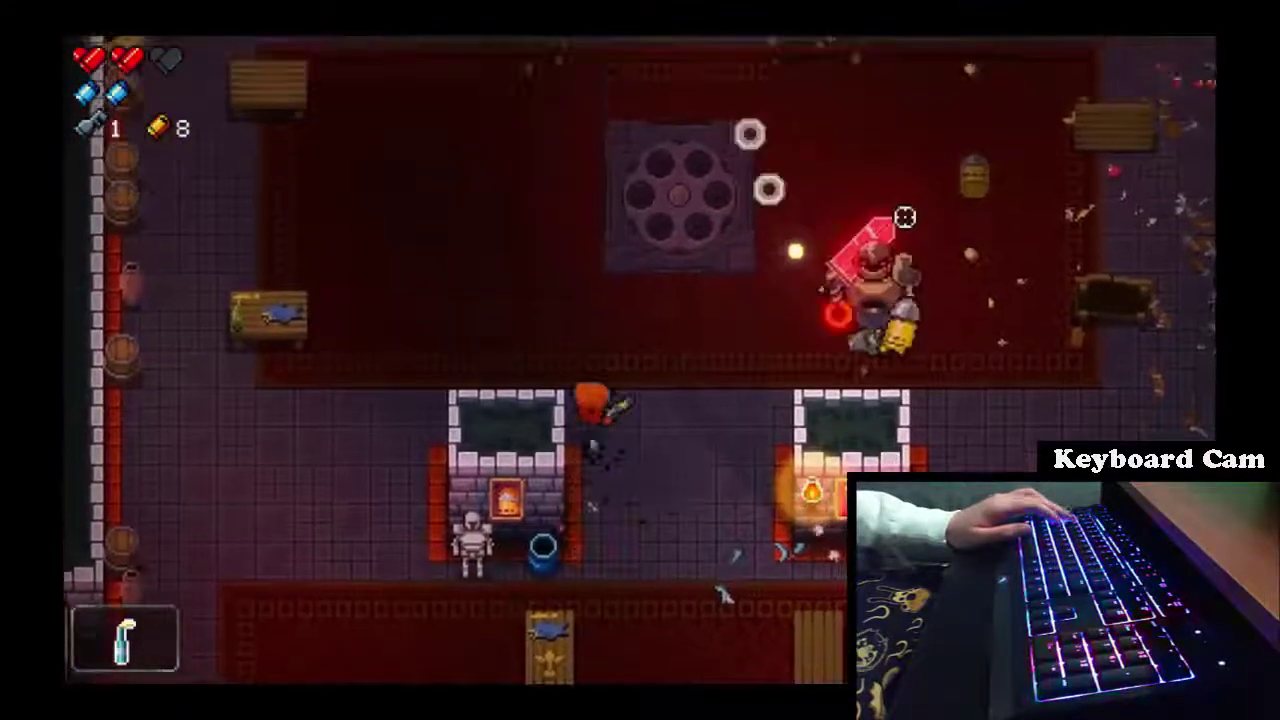
# Fight through the carpeted room past the bench, shooting the exploding enemies
pyautogui.press('w')
pyautogui.press('a')
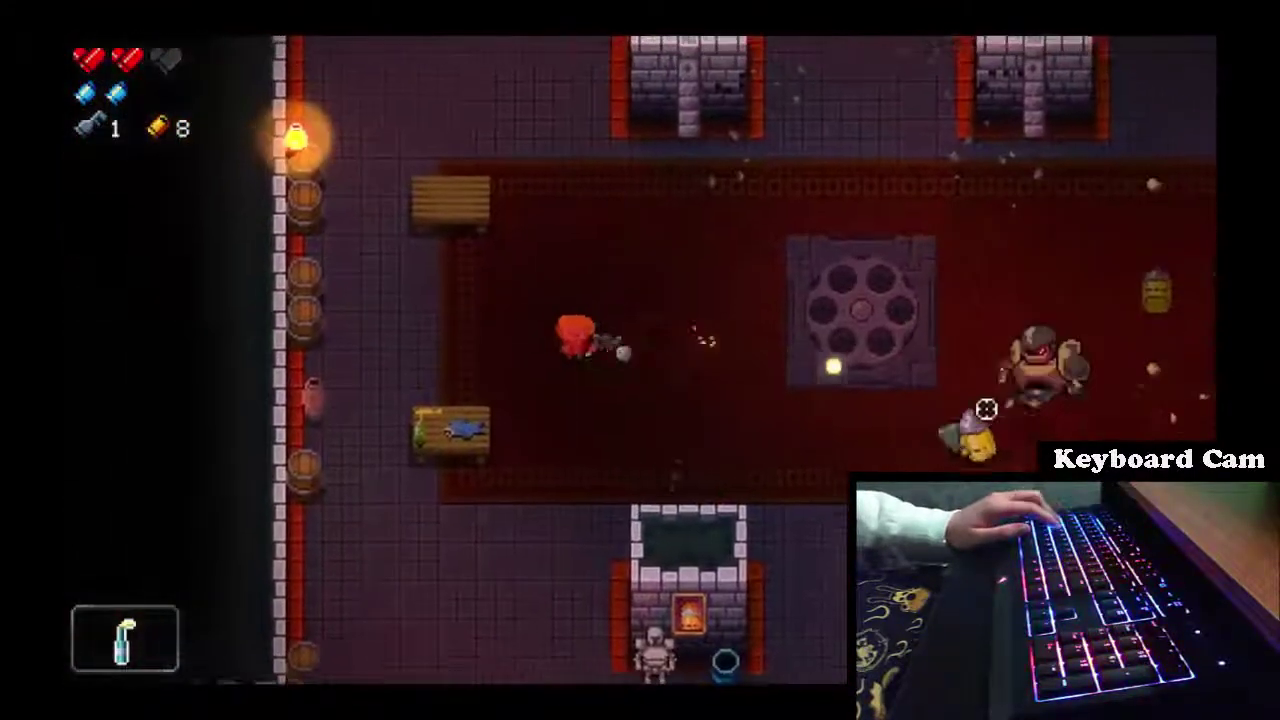
pyautogui.press('a')
pyautogui.press('s')
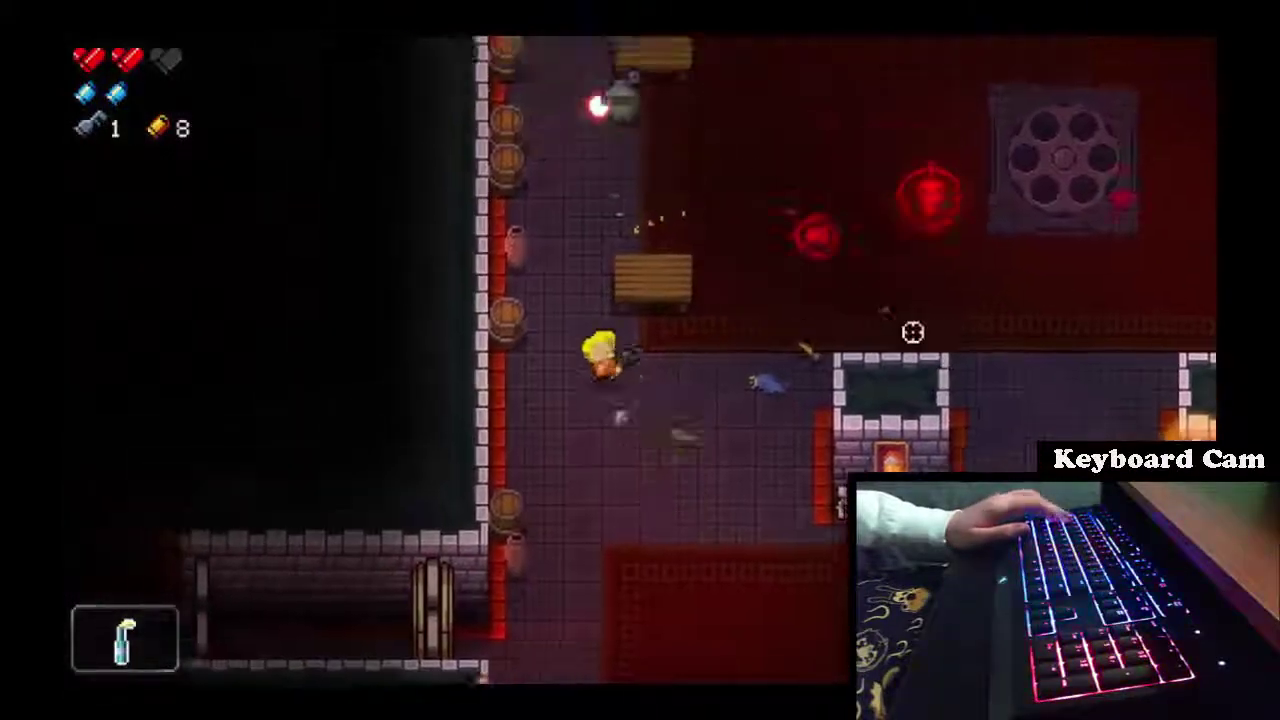
pyautogui.press('d')
pyautogui.press('s')
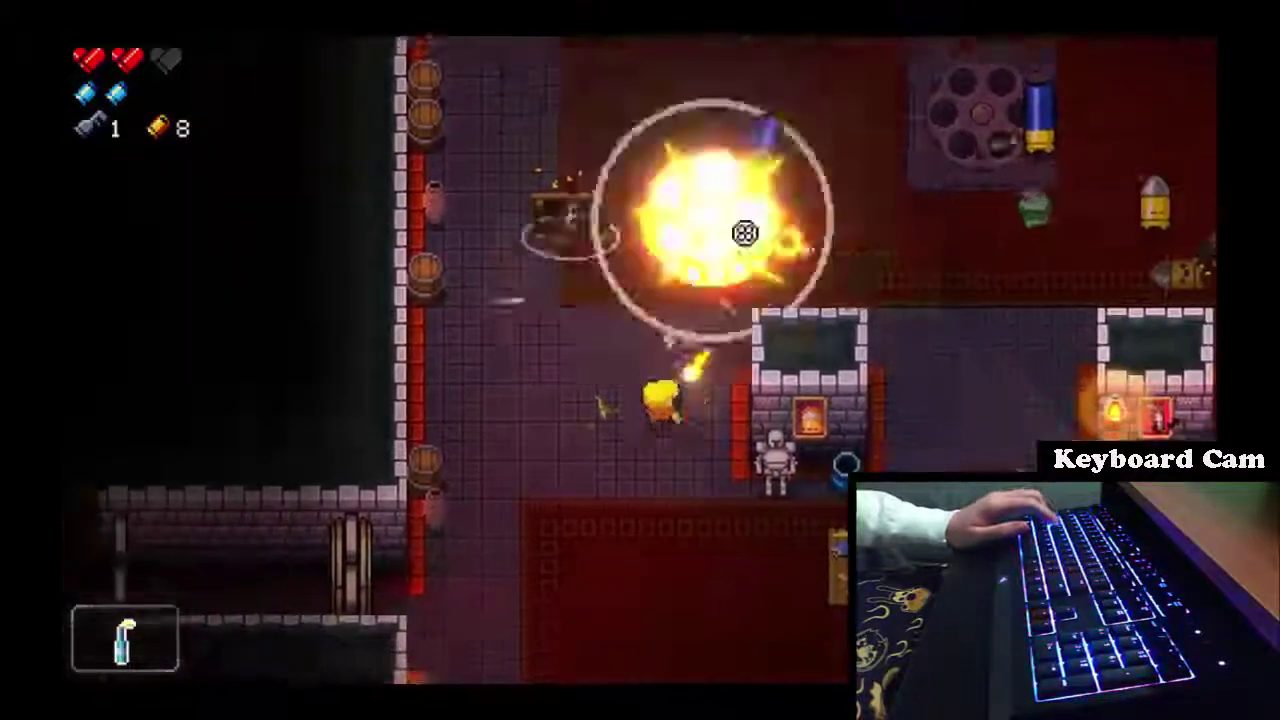
pyautogui.press('s')
pyautogui.press('a')
pyautogui.press('d')
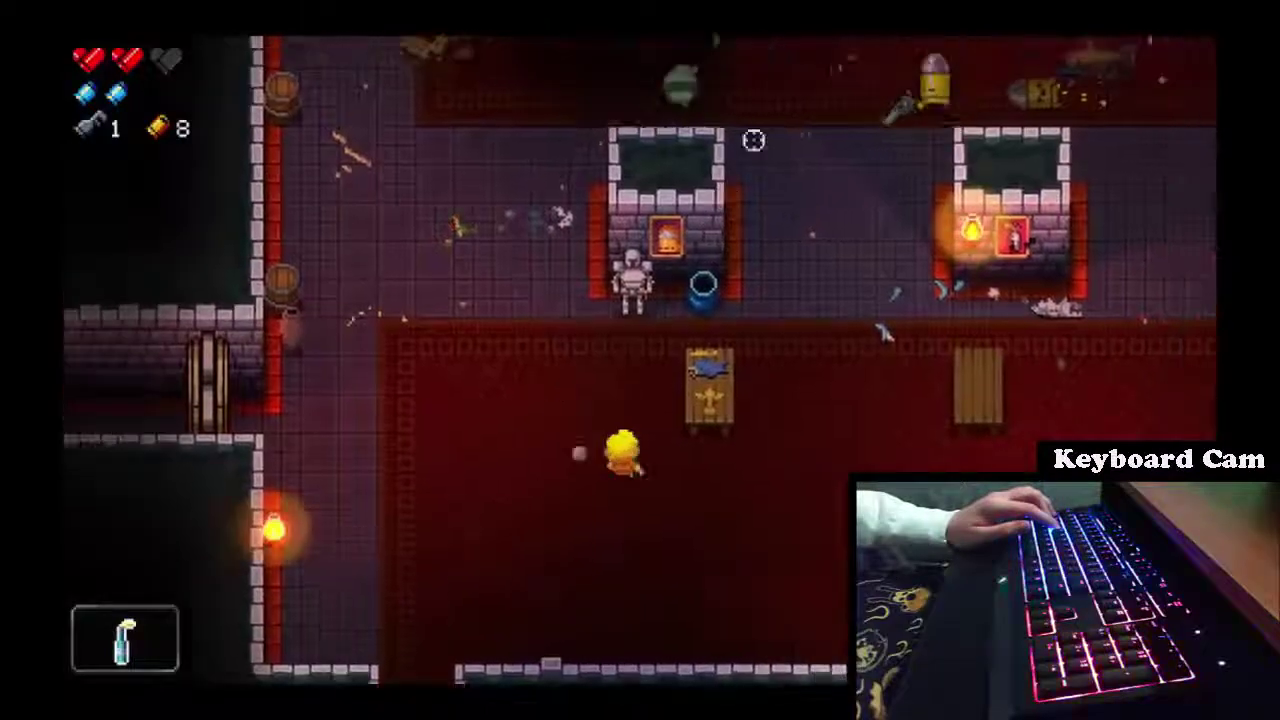
pyautogui.press('s')
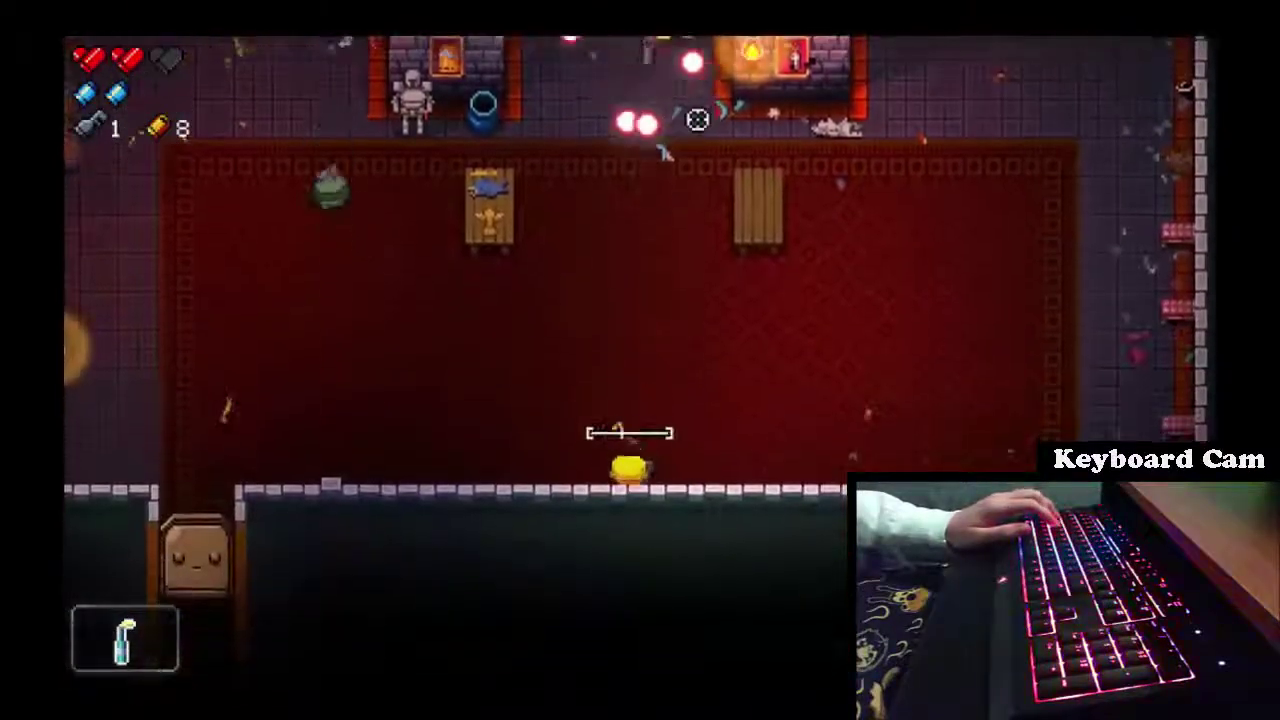
pyautogui.press('a')
pyautogui.click(595, 191)
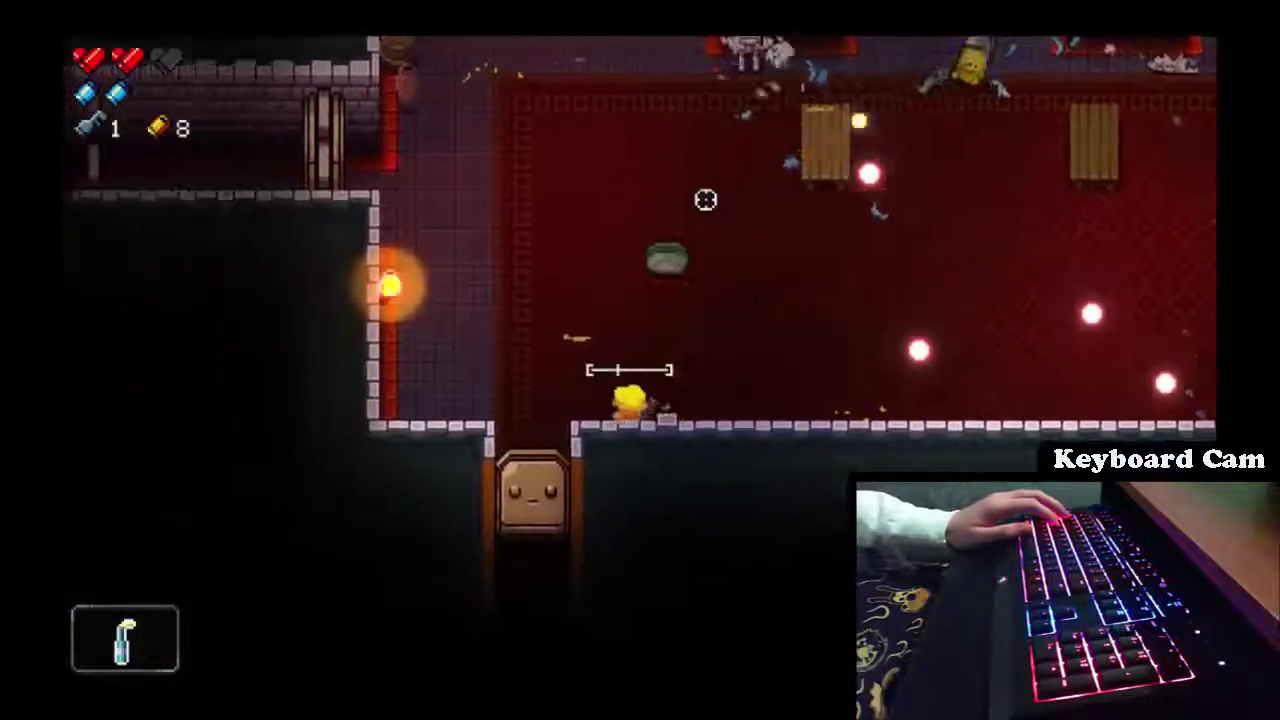
# Clear the red-carpet room of bullet enemies with streams of shots
pyautogui.press('w')
pyautogui.press('d')
pyautogui.press('s')
pyautogui.click(869, 210)
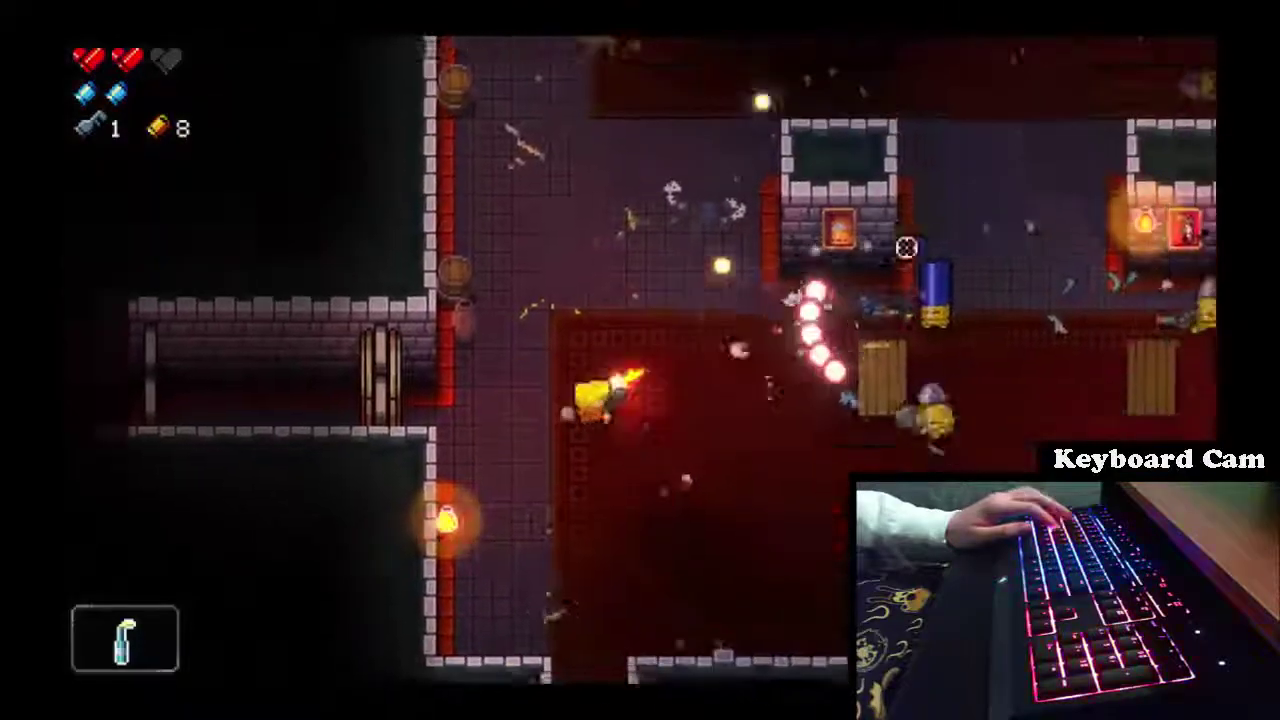
pyautogui.press('d')
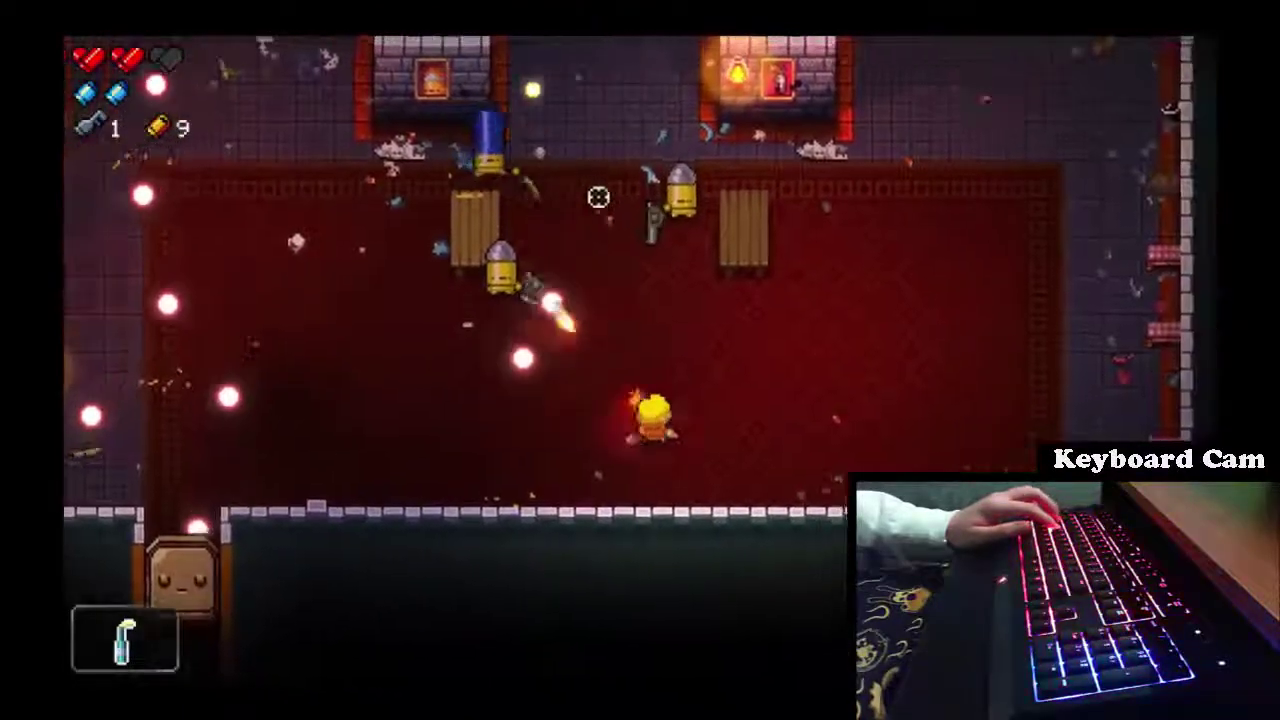
pyautogui.press('w')
pyautogui.click(405, 290)
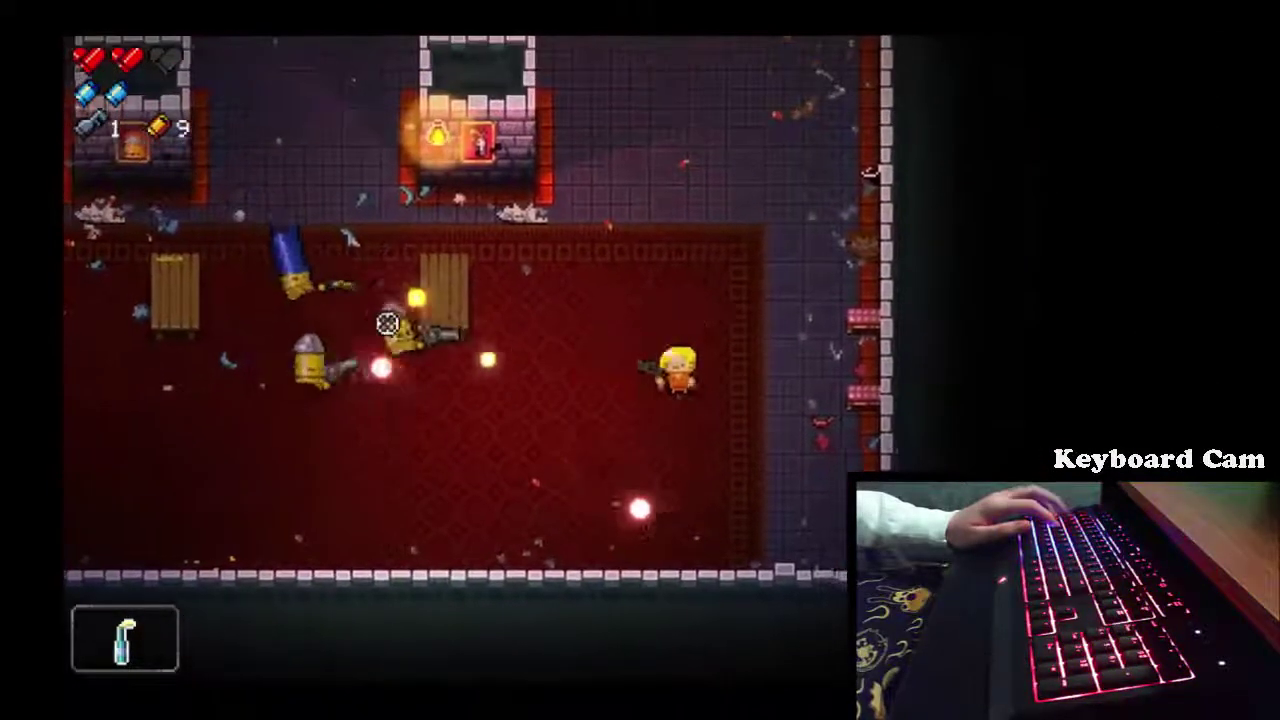
pyautogui.press('w')
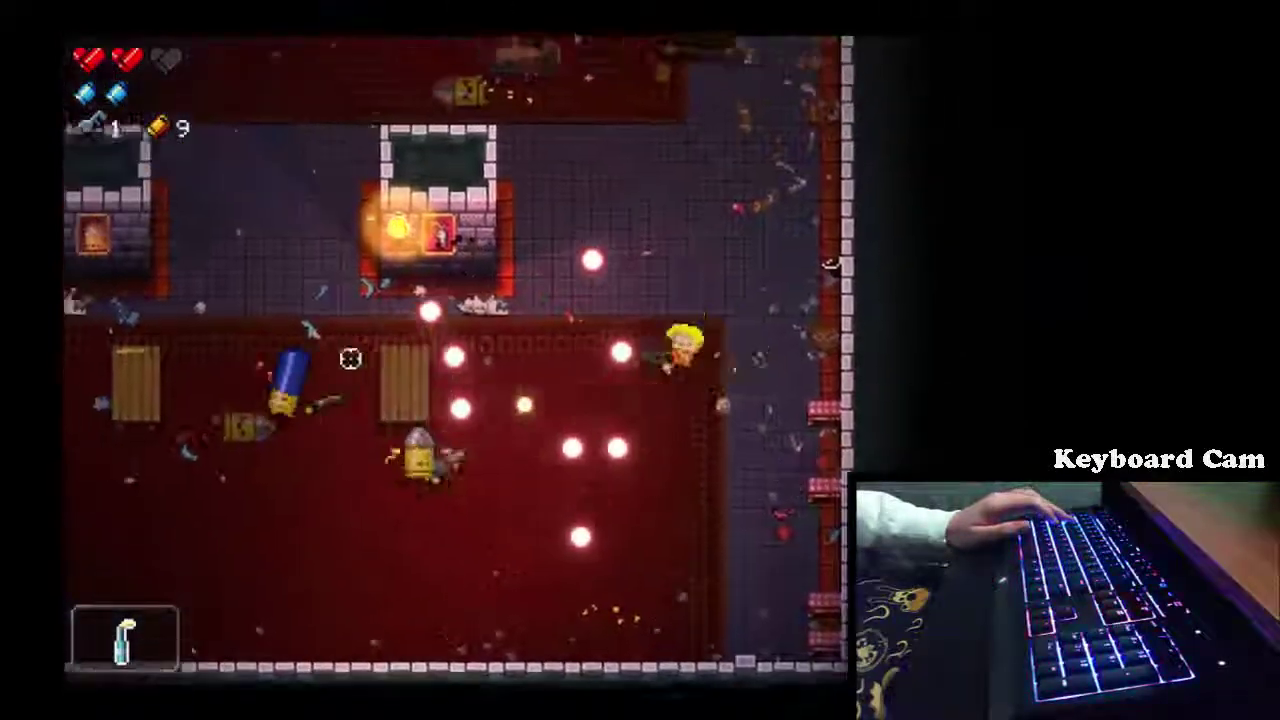
pyautogui.press('a')
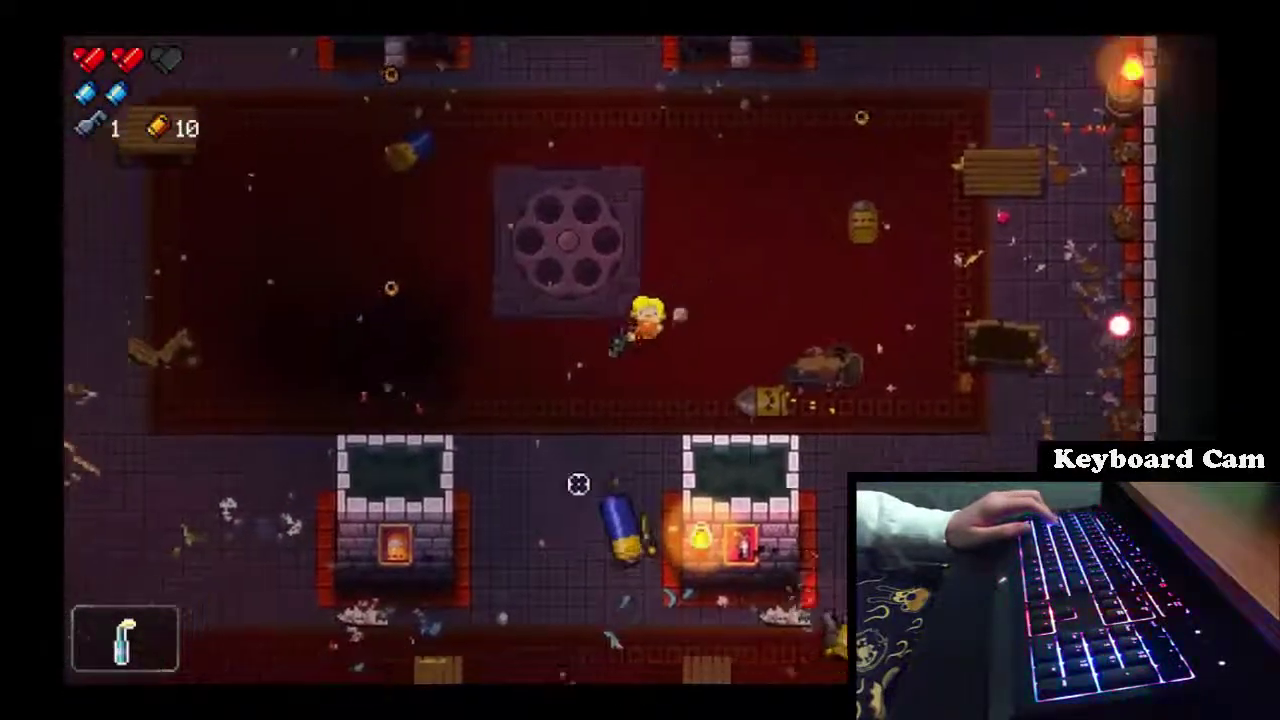
pyautogui.click(580, 486)
pyautogui.press('a')
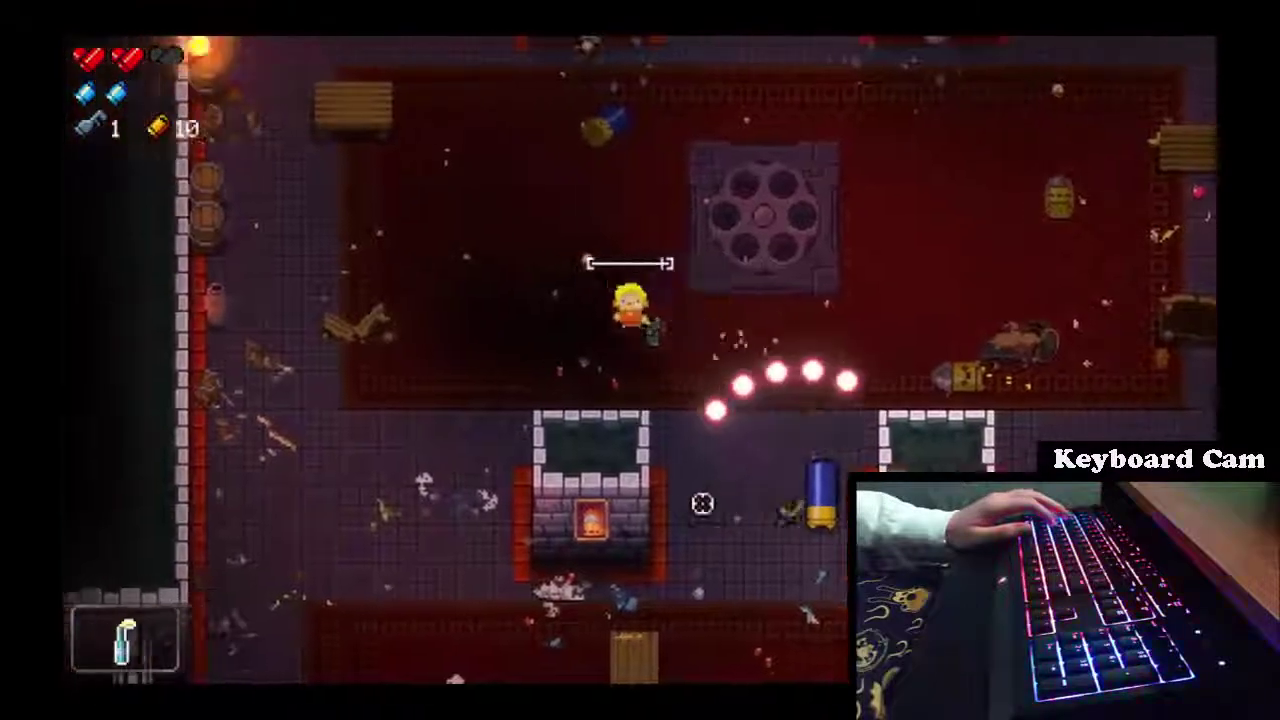
pyautogui.press('s')
pyautogui.press('s')
pyautogui.press('d')
pyautogui.click(863, 337)
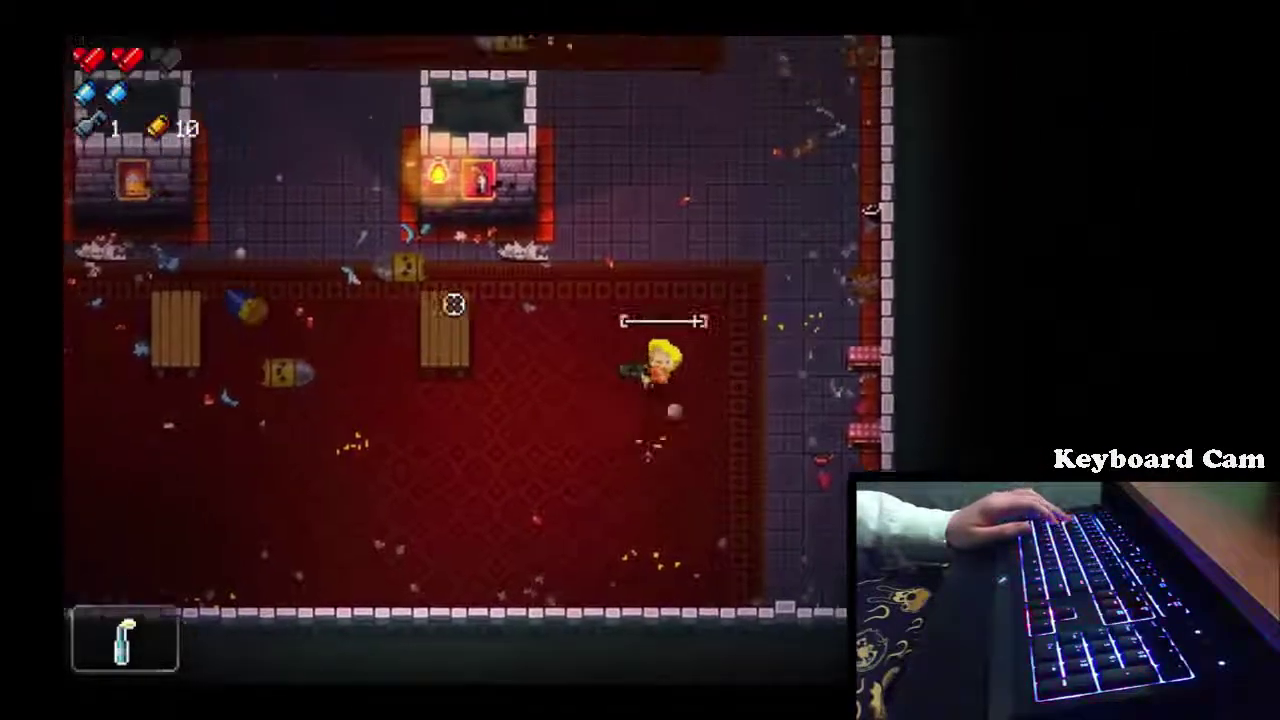
# Dodge the boss's bullet rings around the boss room while shooting the boss
pyautogui.press('w')
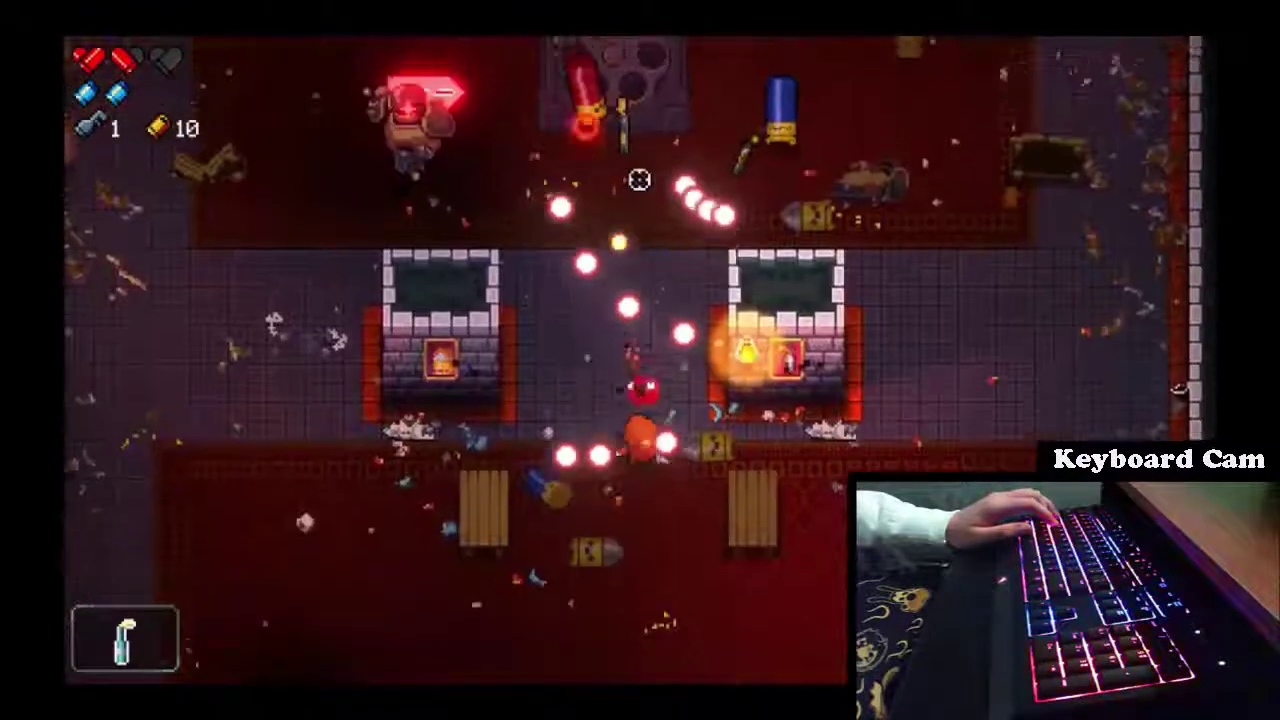
pyautogui.press('s')
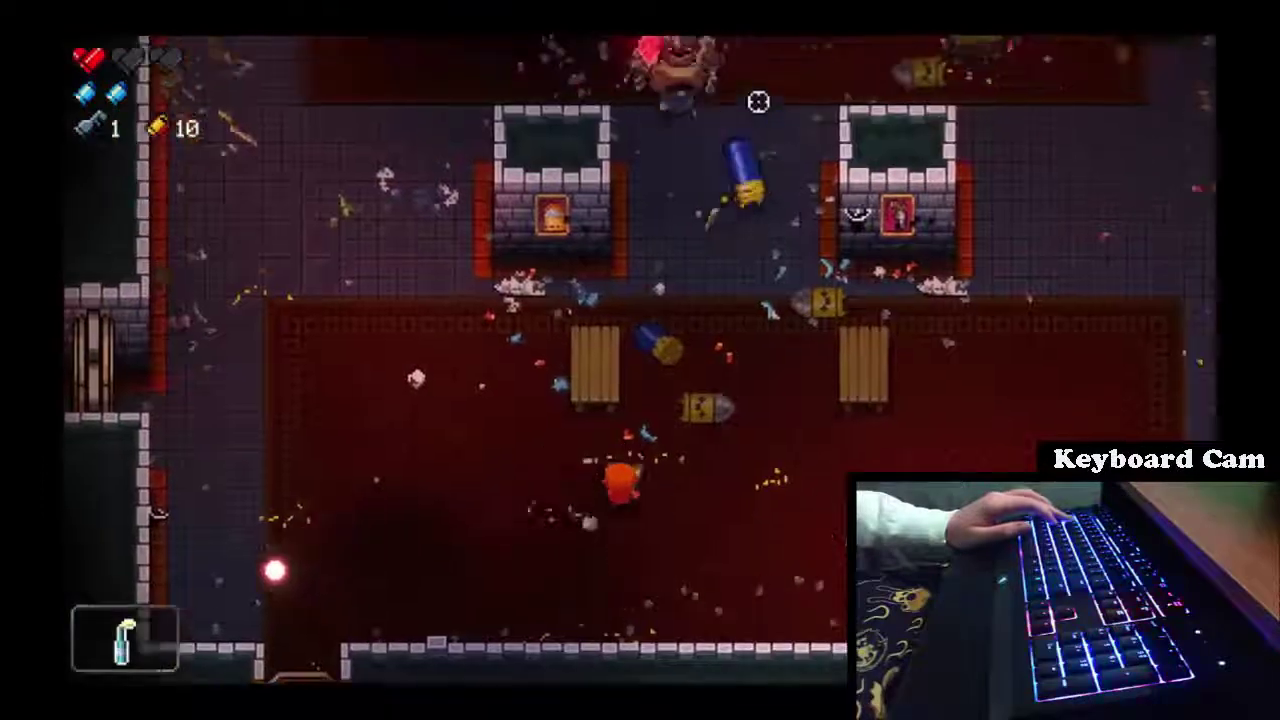
pyautogui.press('d')
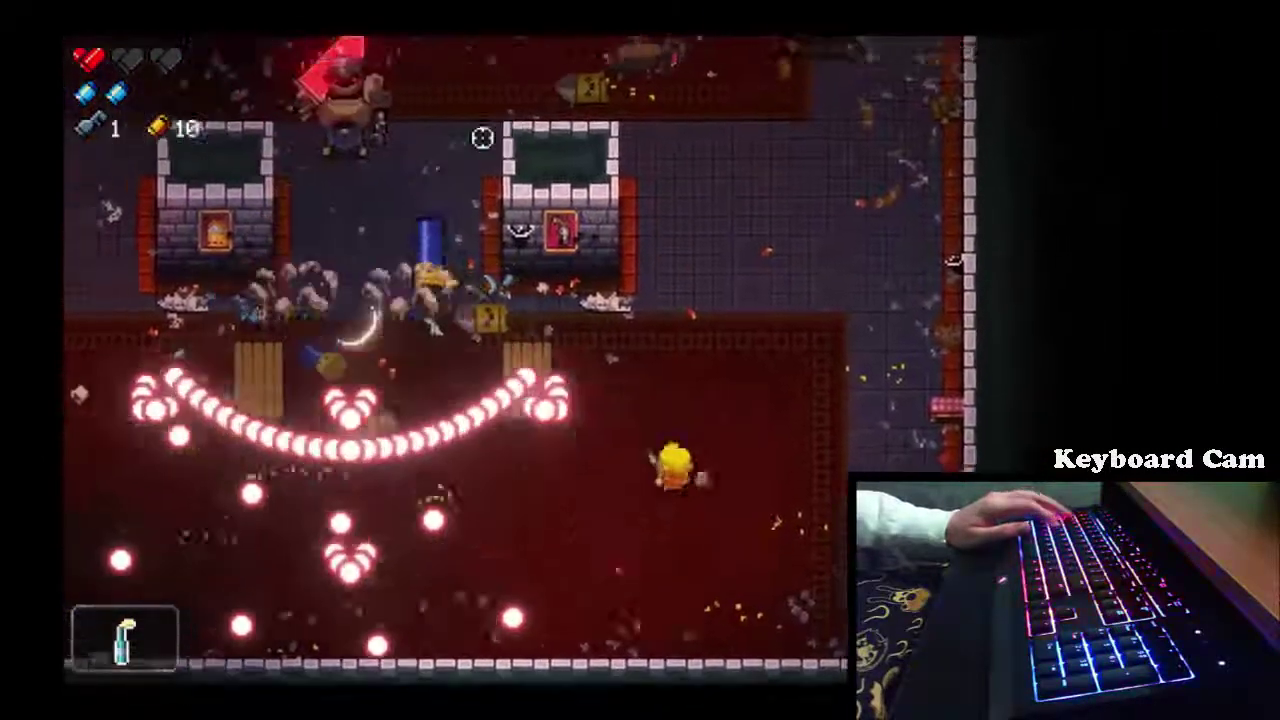
pyautogui.press('a')
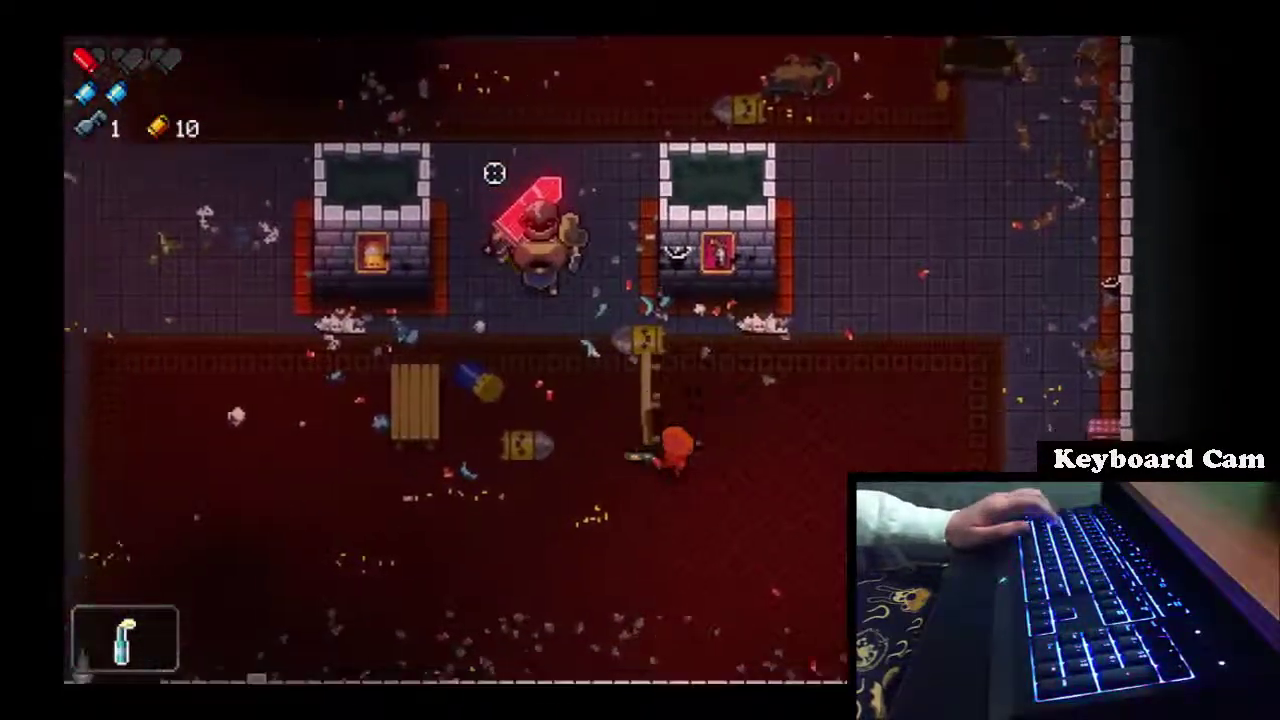
pyautogui.press('a')
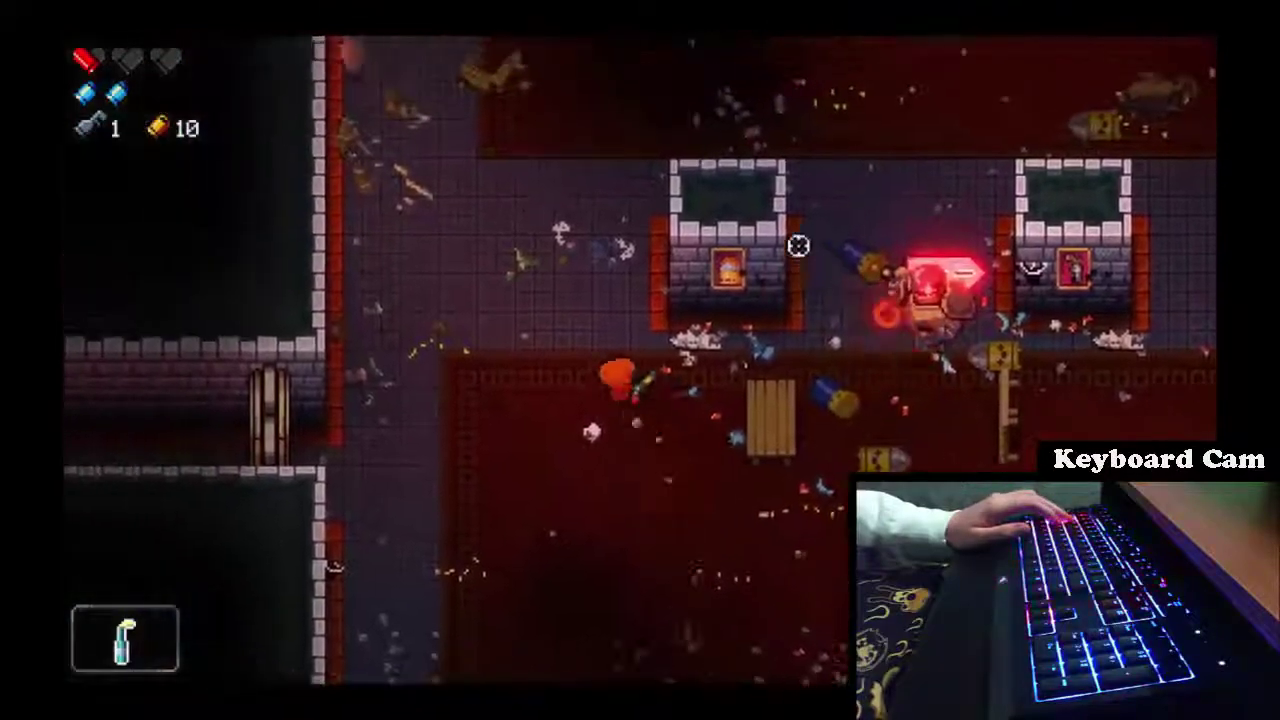
pyautogui.press('w')
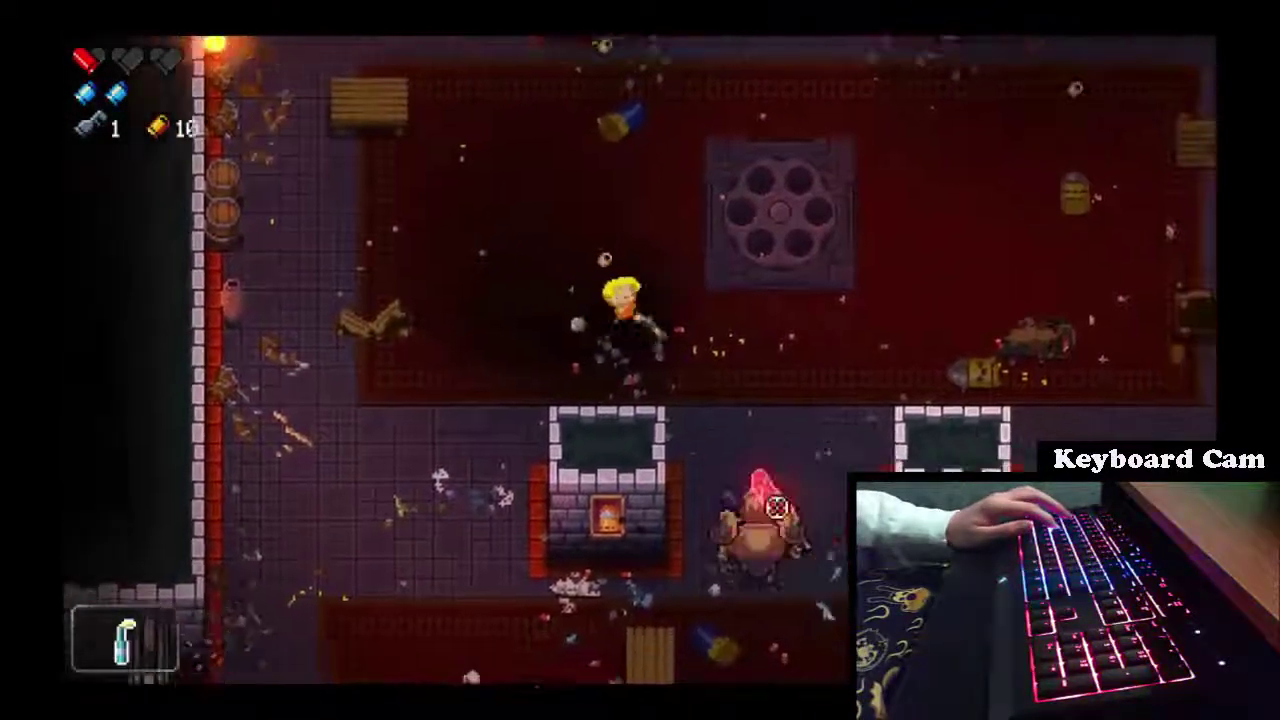
pyautogui.press('d')
pyautogui.press('w')
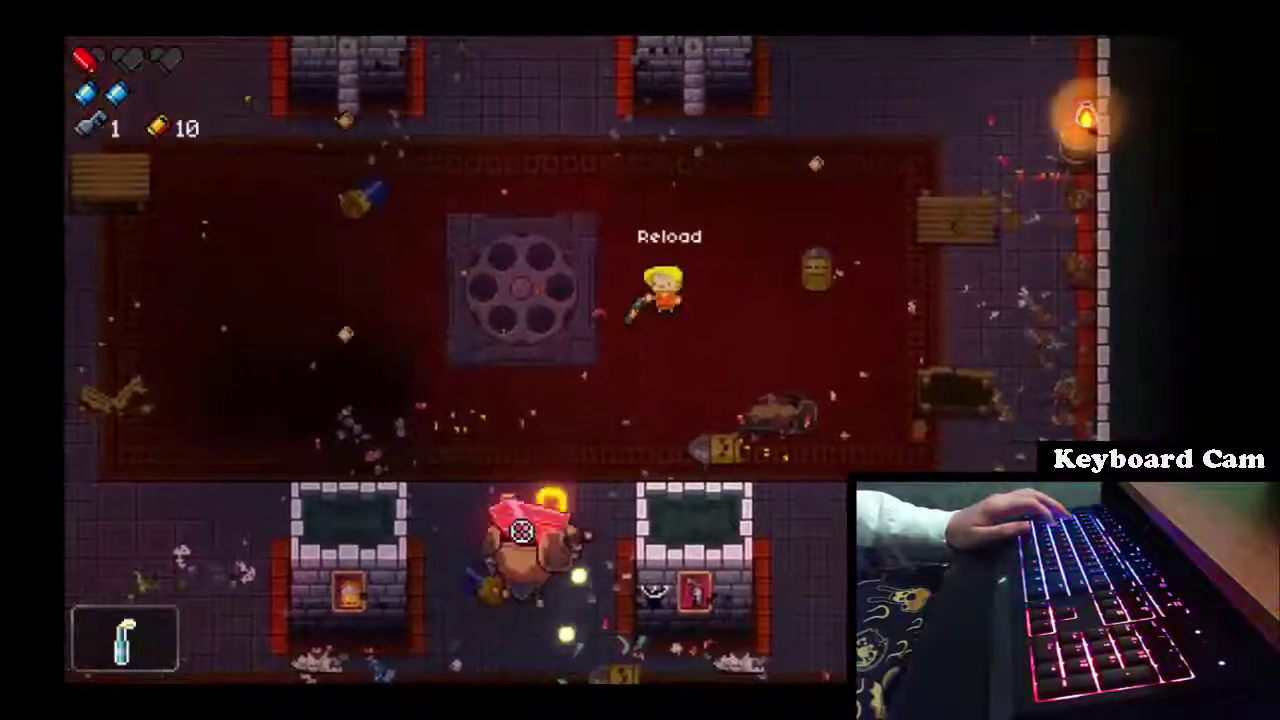
pyautogui.press('d')
pyautogui.press('s')
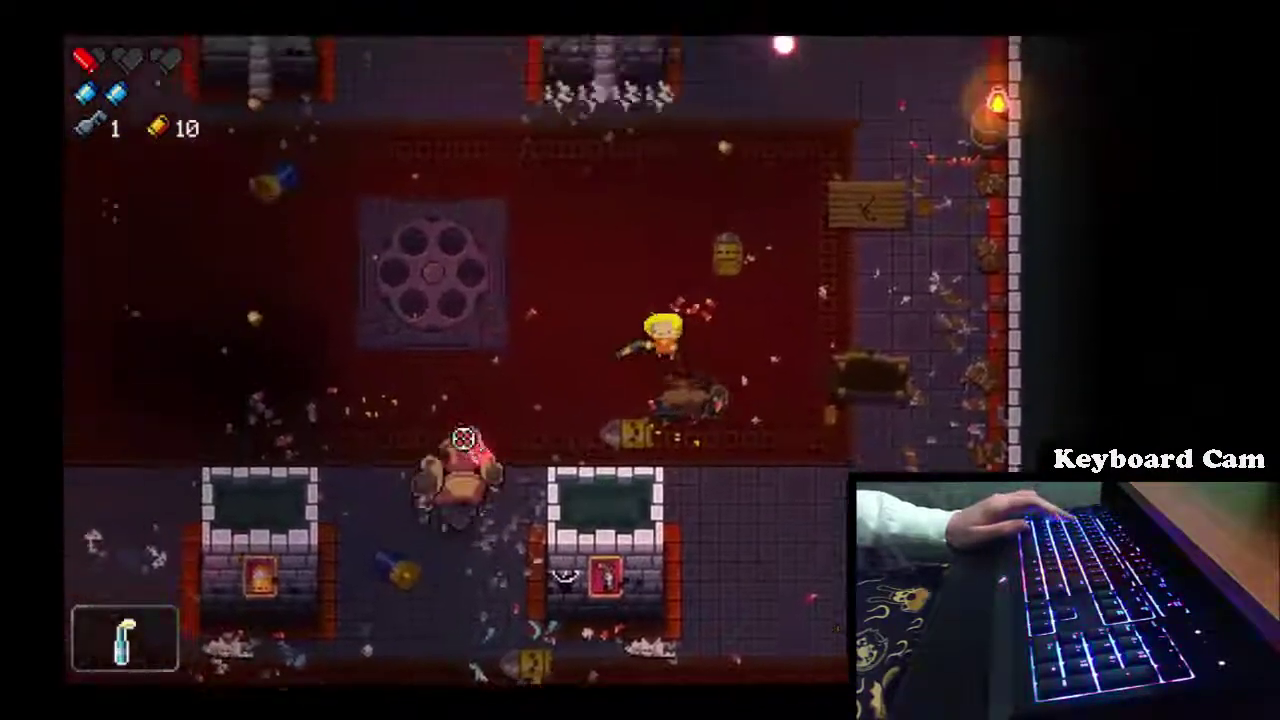
pyautogui.press('a')
pyautogui.click(540, 470)
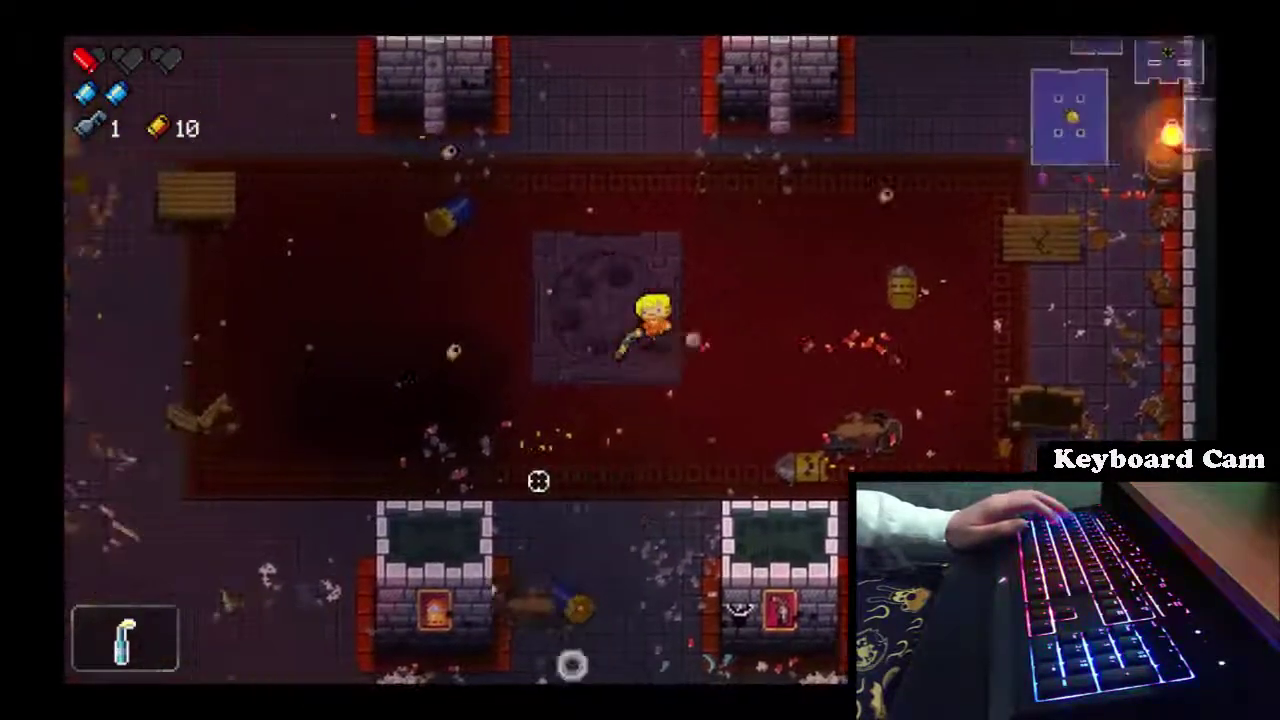
# Leave the boss room through the corridor into the library and shoot its enemy
pyautogui.press('w')
pyautogui.press('a')
pyautogui.press('s')
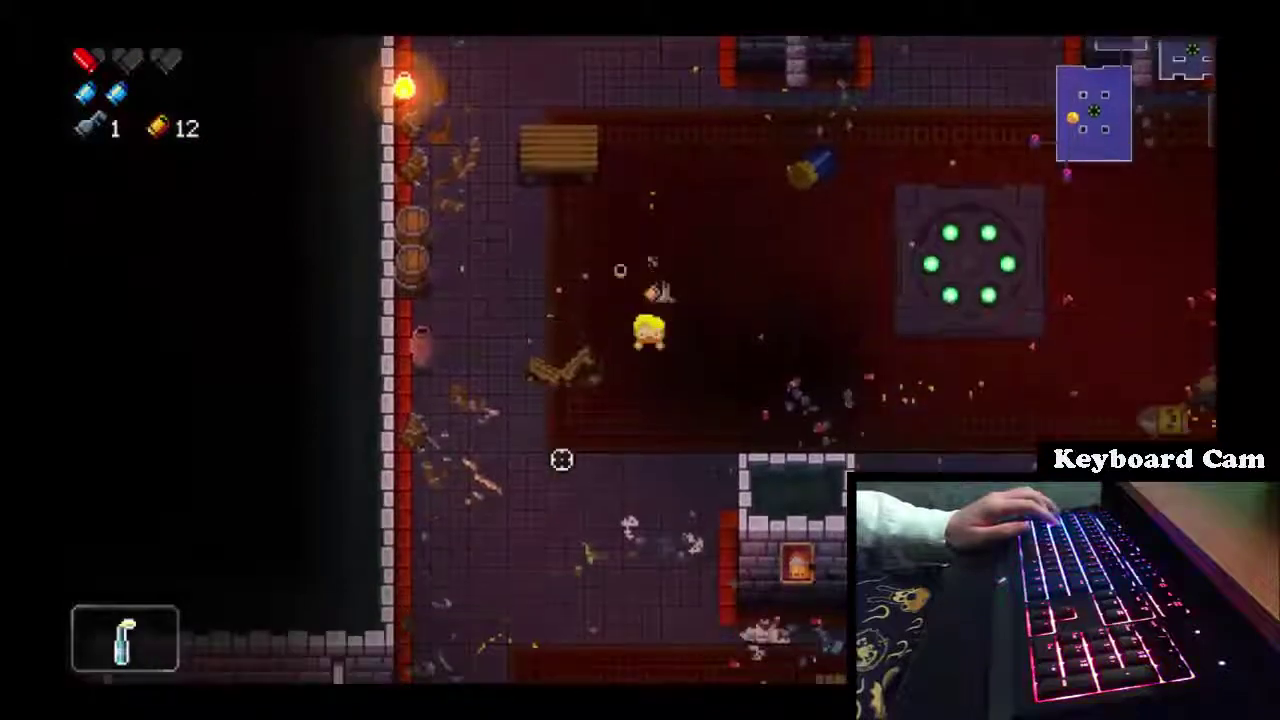
pyautogui.press('a')
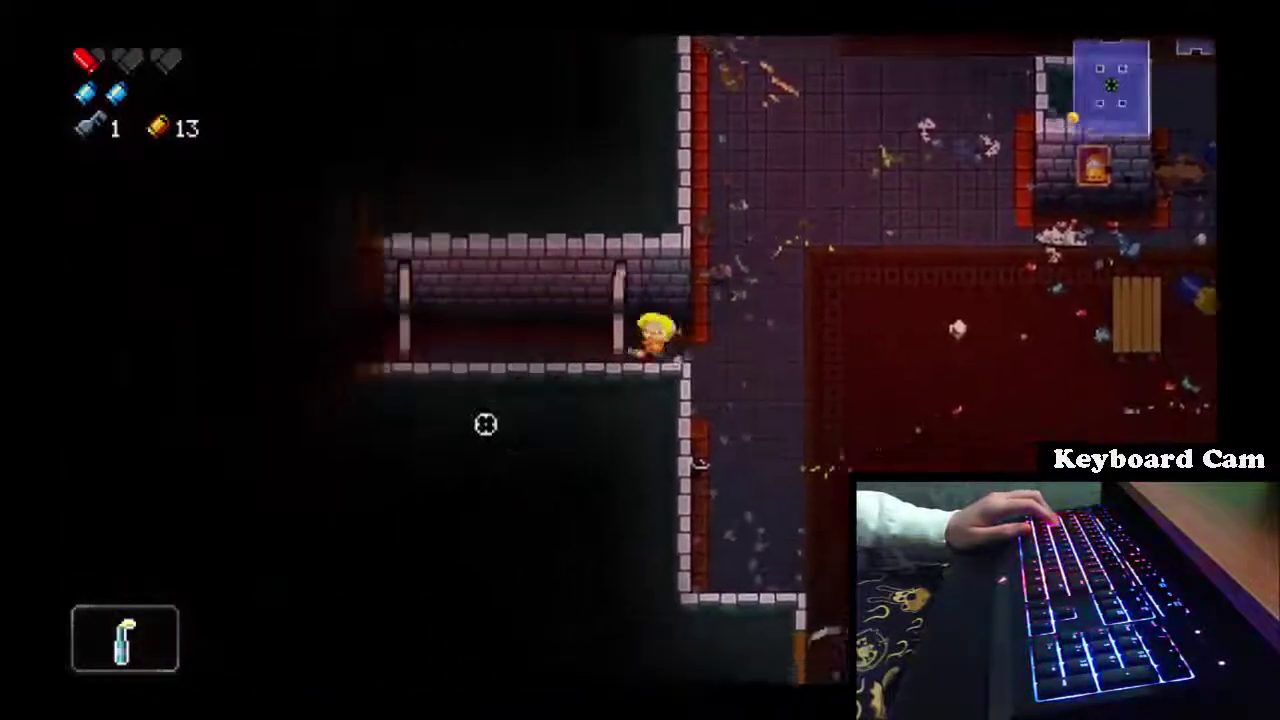
pyautogui.press('a')
pyautogui.press('s')
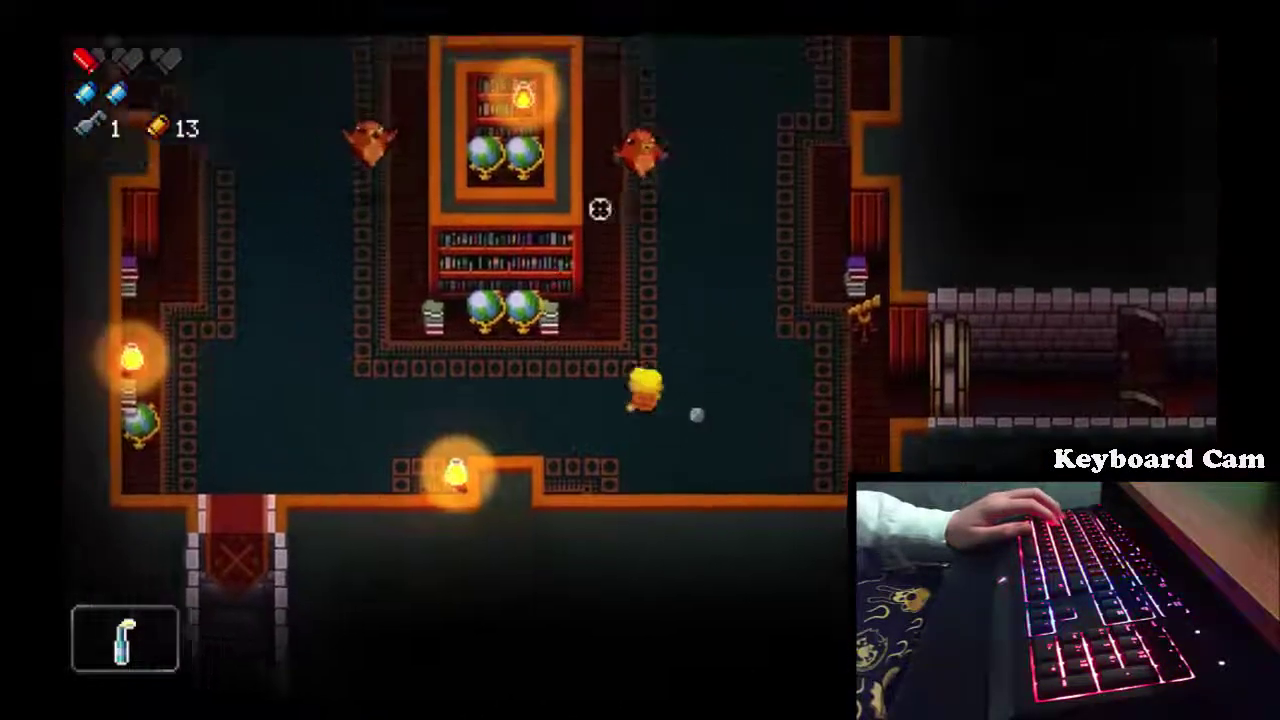
pyautogui.click(615, 182)
# Pick up the key and a shell in the library, then enter the fireplace room
pyautogui.press('a')
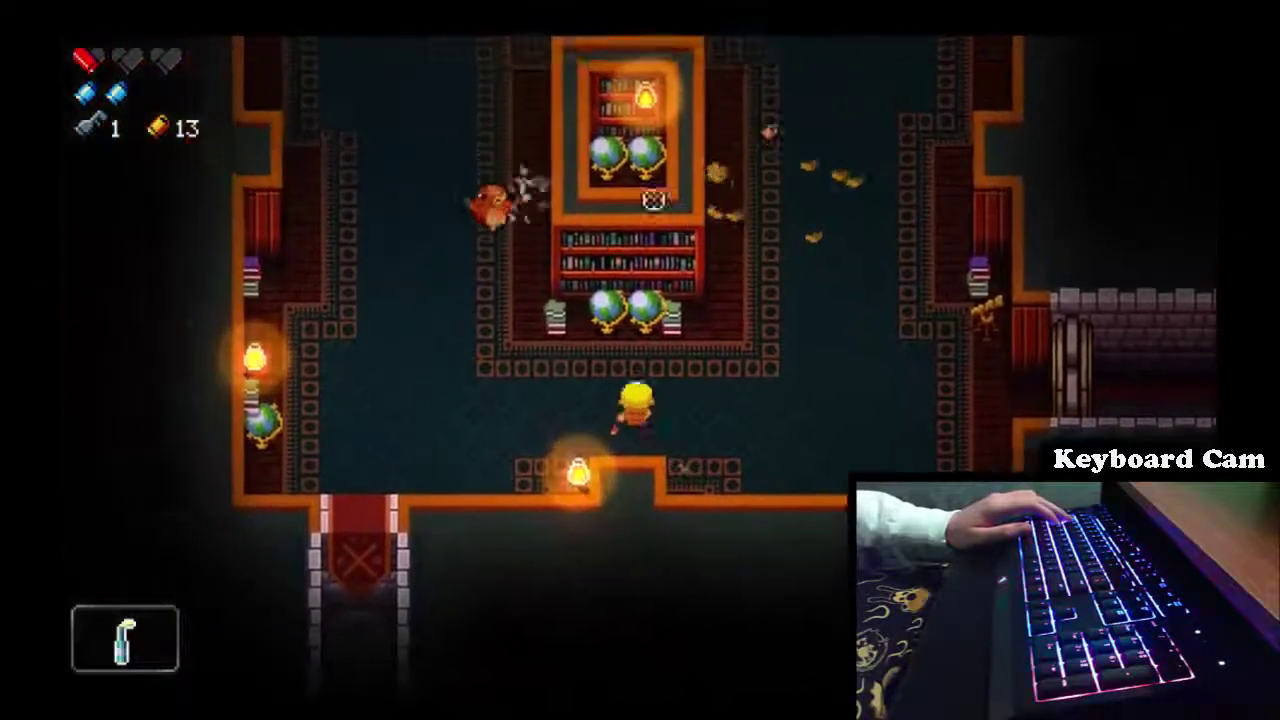
pyautogui.press('w')
pyautogui.press('w')
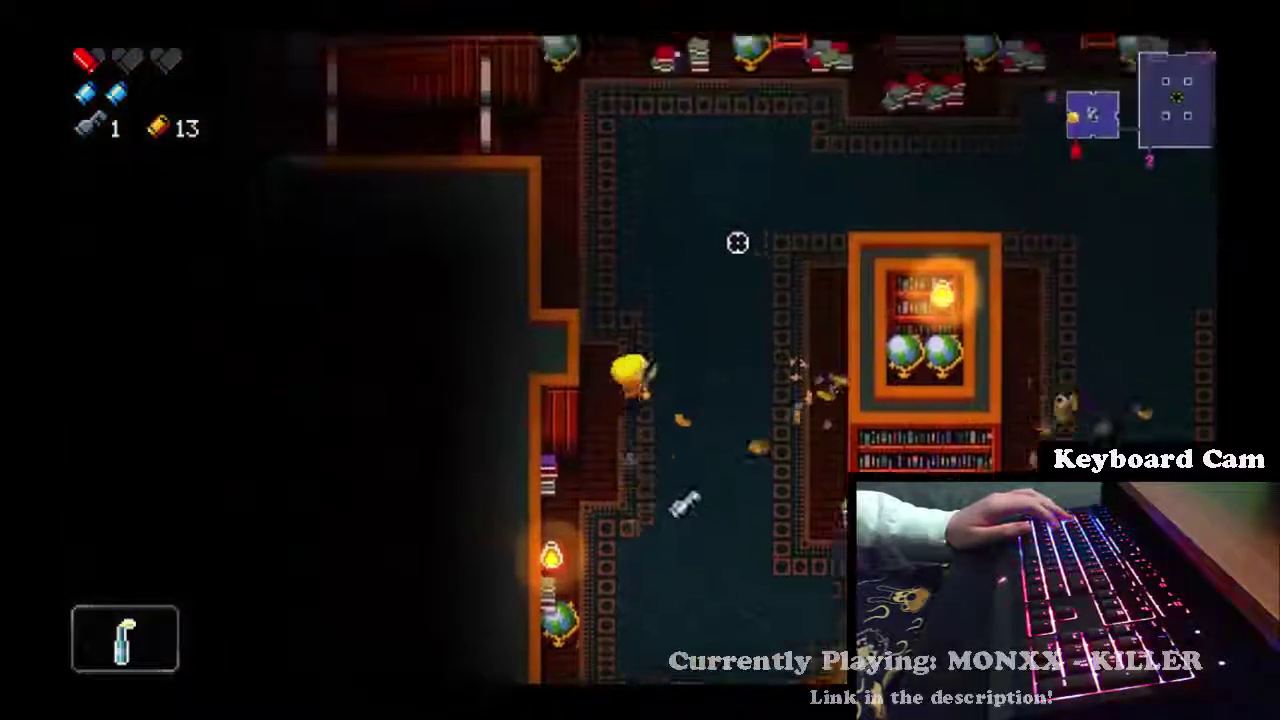
pyautogui.press('s')
pyautogui.press('s')
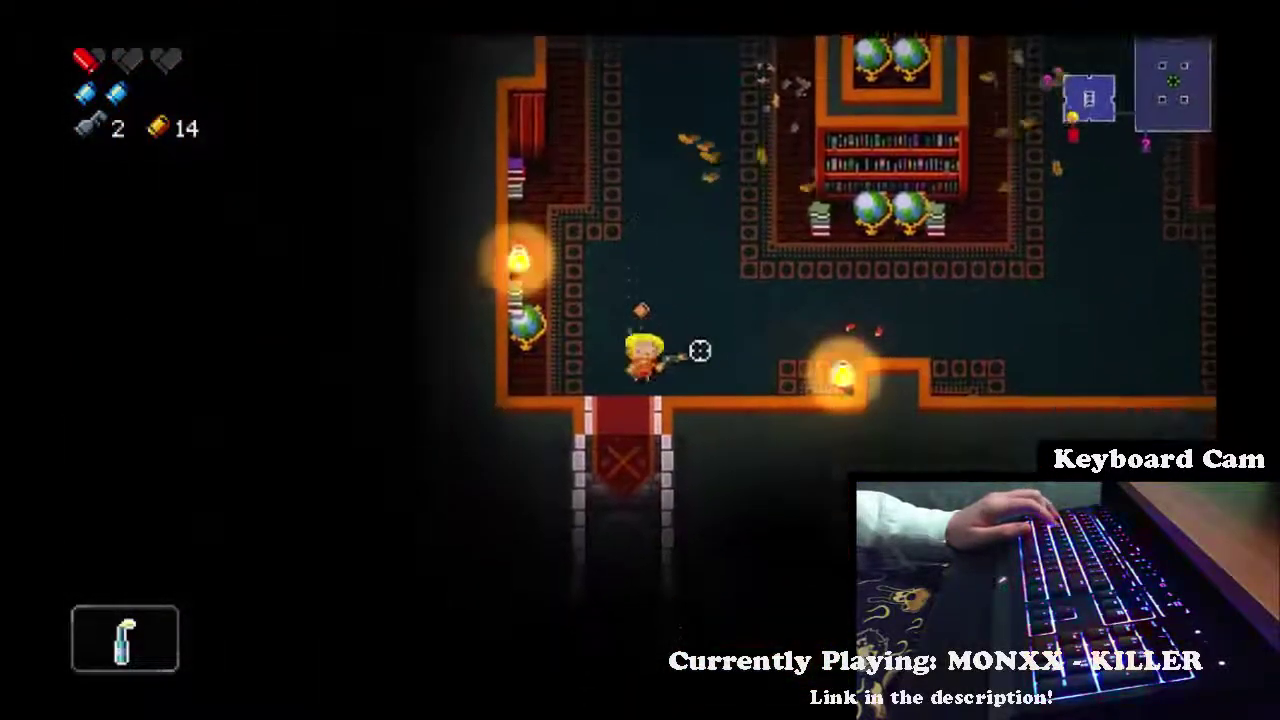
pyautogui.press('w')
pyautogui.press('w')
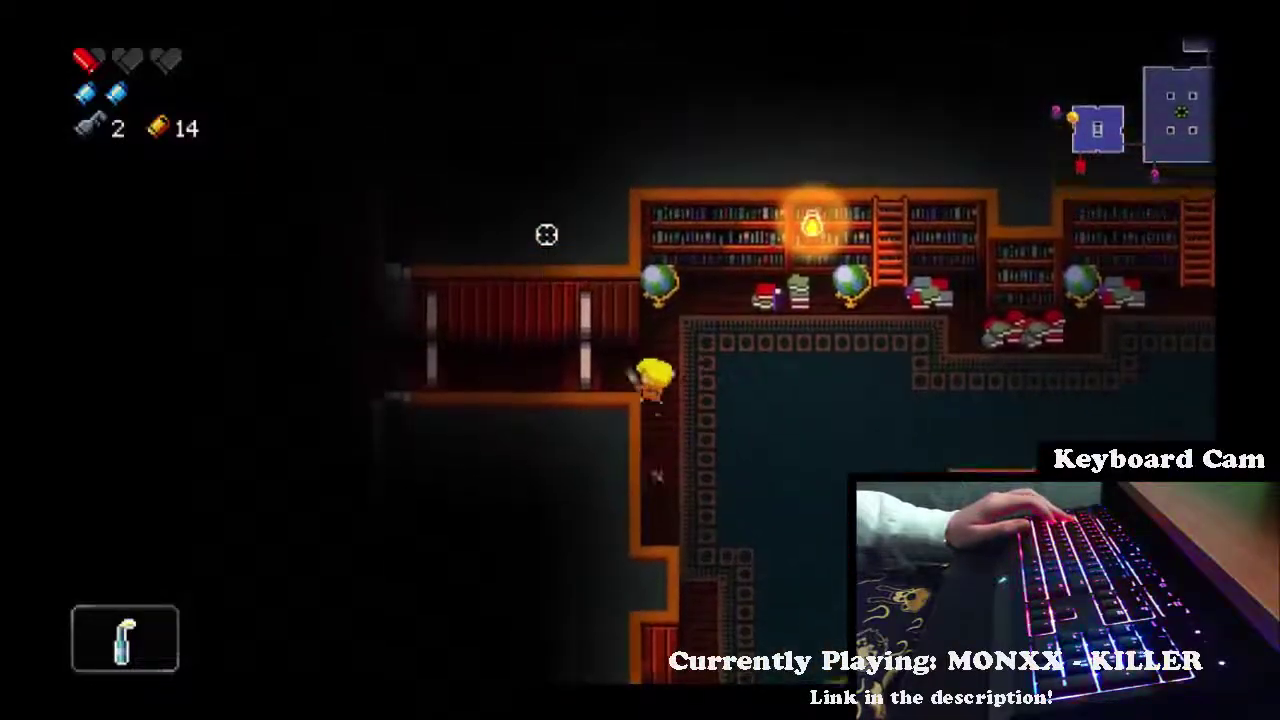
pyautogui.press('a')
pyautogui.press('a')
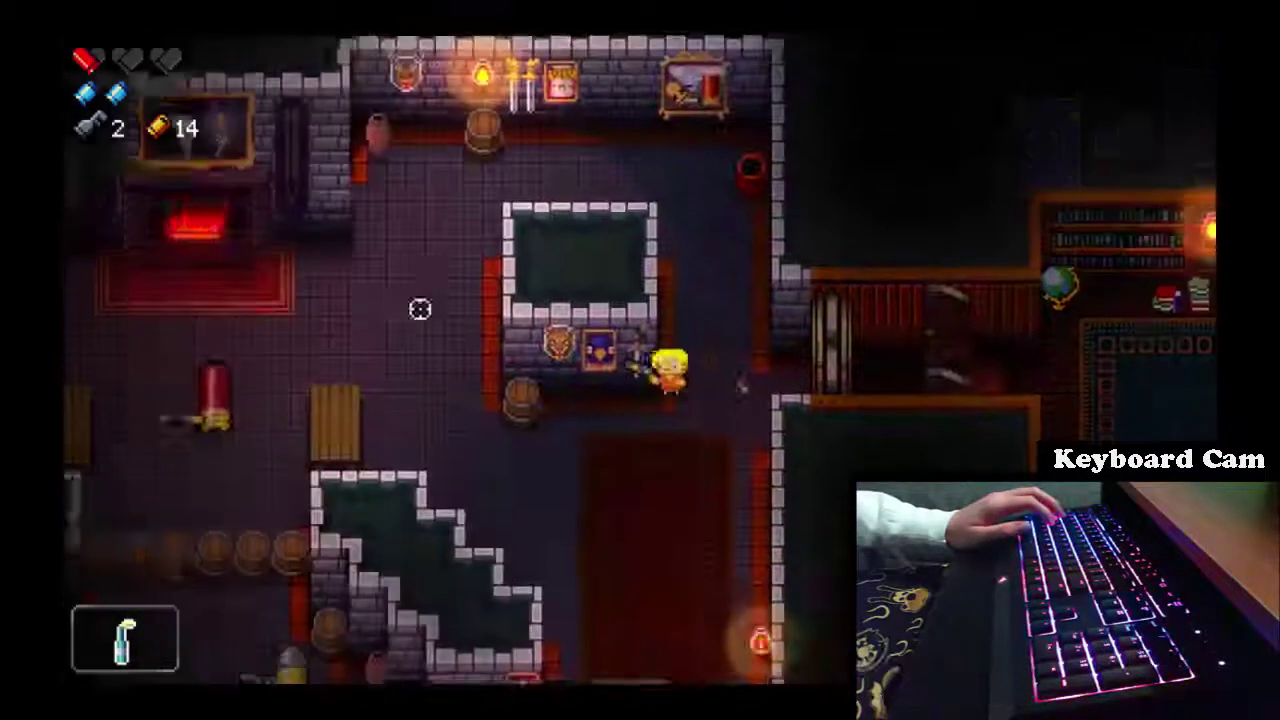
pyautogui.press('s')
pyautogui.press('w')
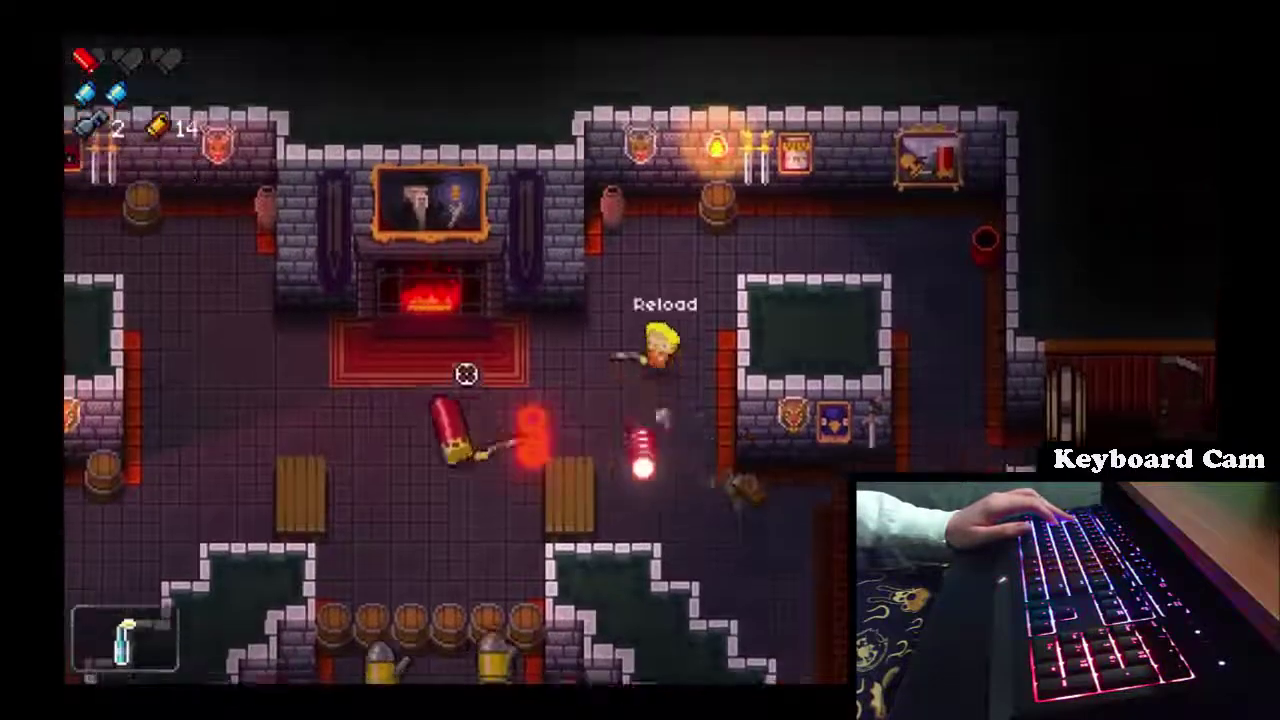
pyautogui.press('r')
pyautogui.press('s')
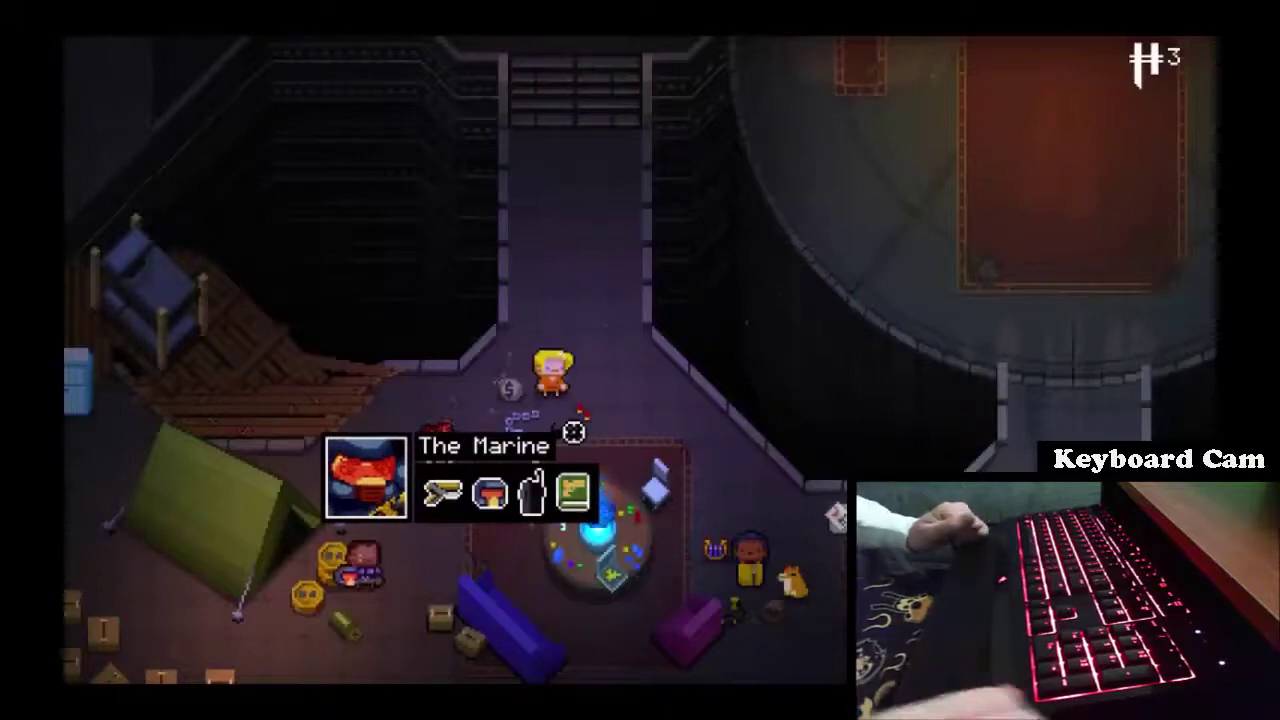
# Quit Enter the Gungeon to the desktop from the pause menu
pyautogui.press('Escape')
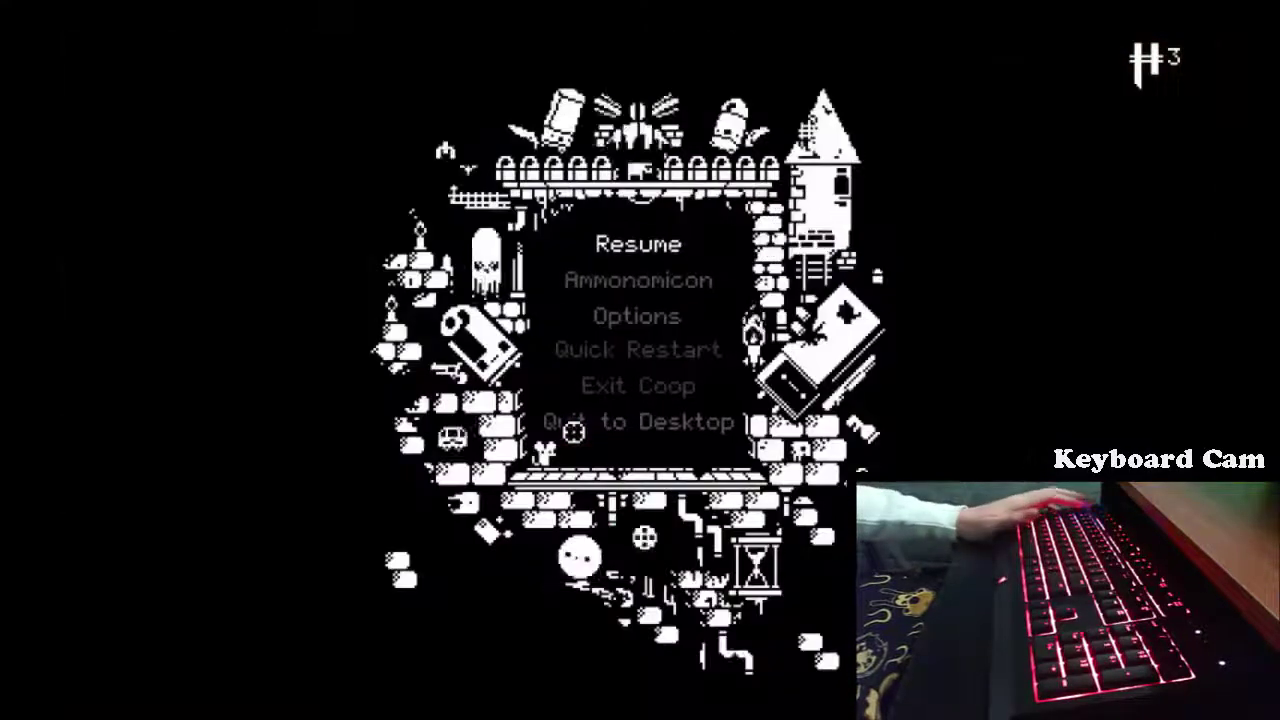
pyautogui.click(588, 416)
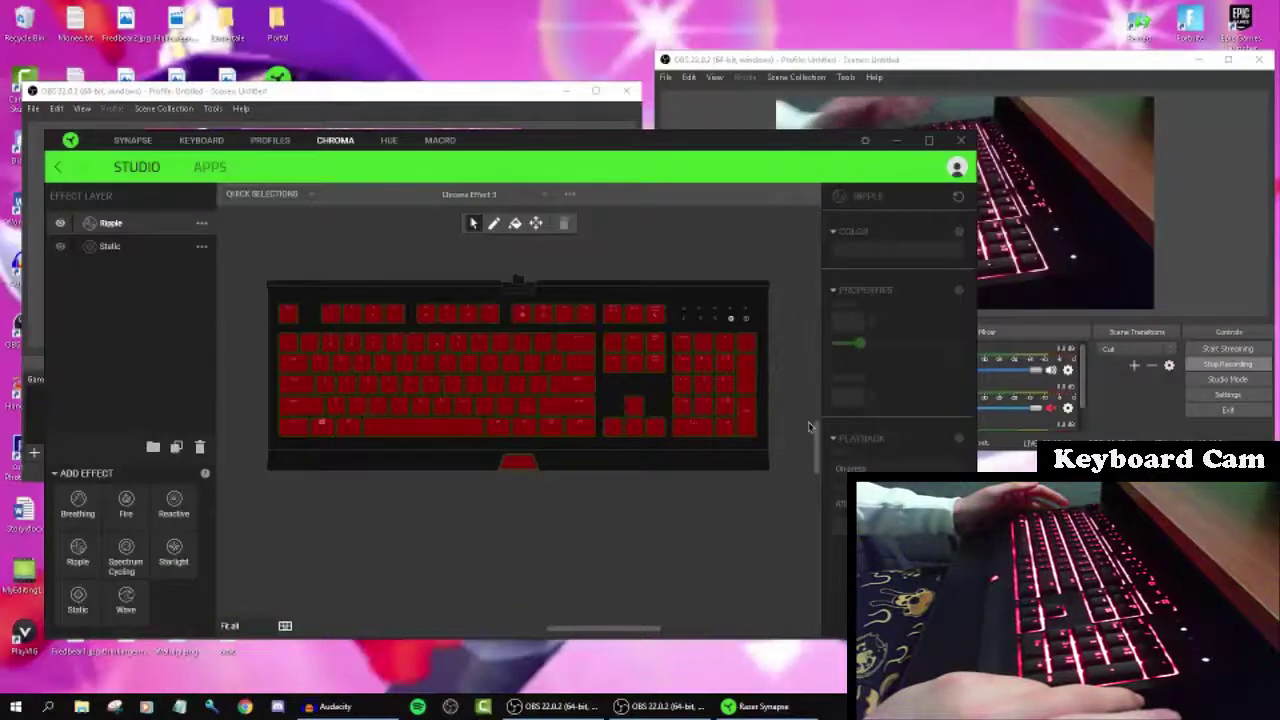
# Bring OBS Studio to the front, then minimize all windows to show the desktop
pyautogui.click(533, 91)
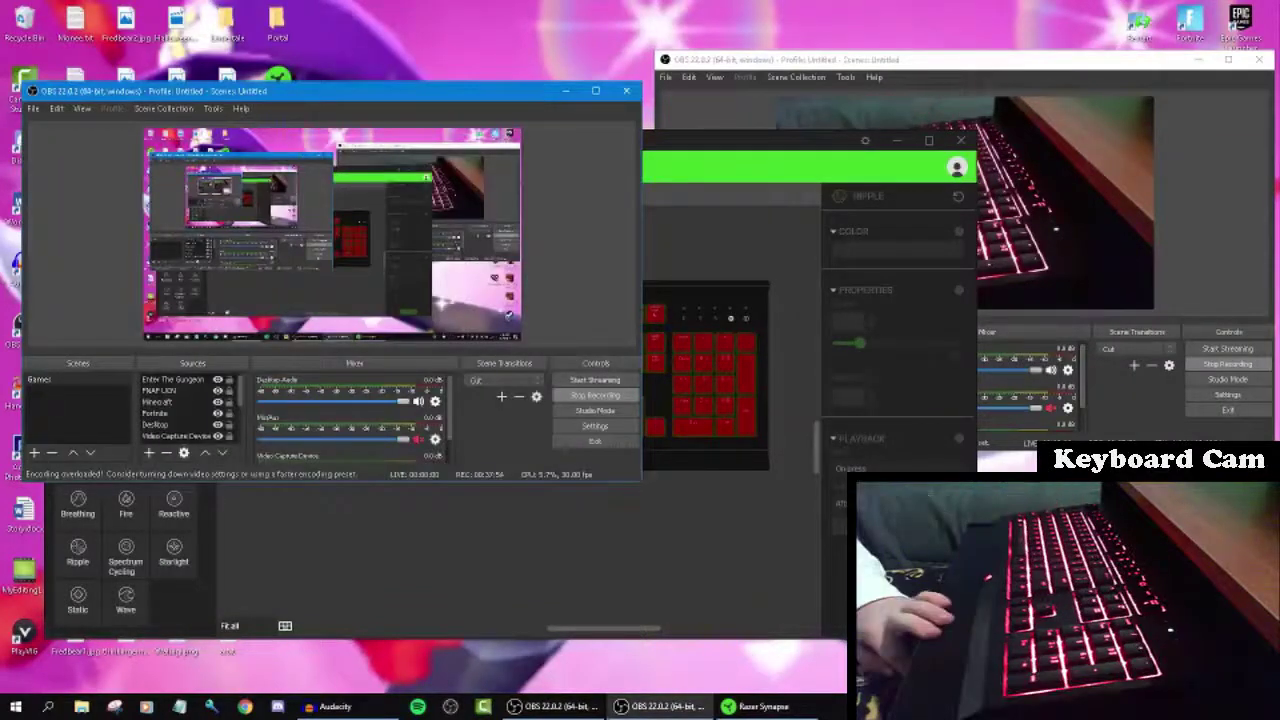
pyautogui.press('super+d')
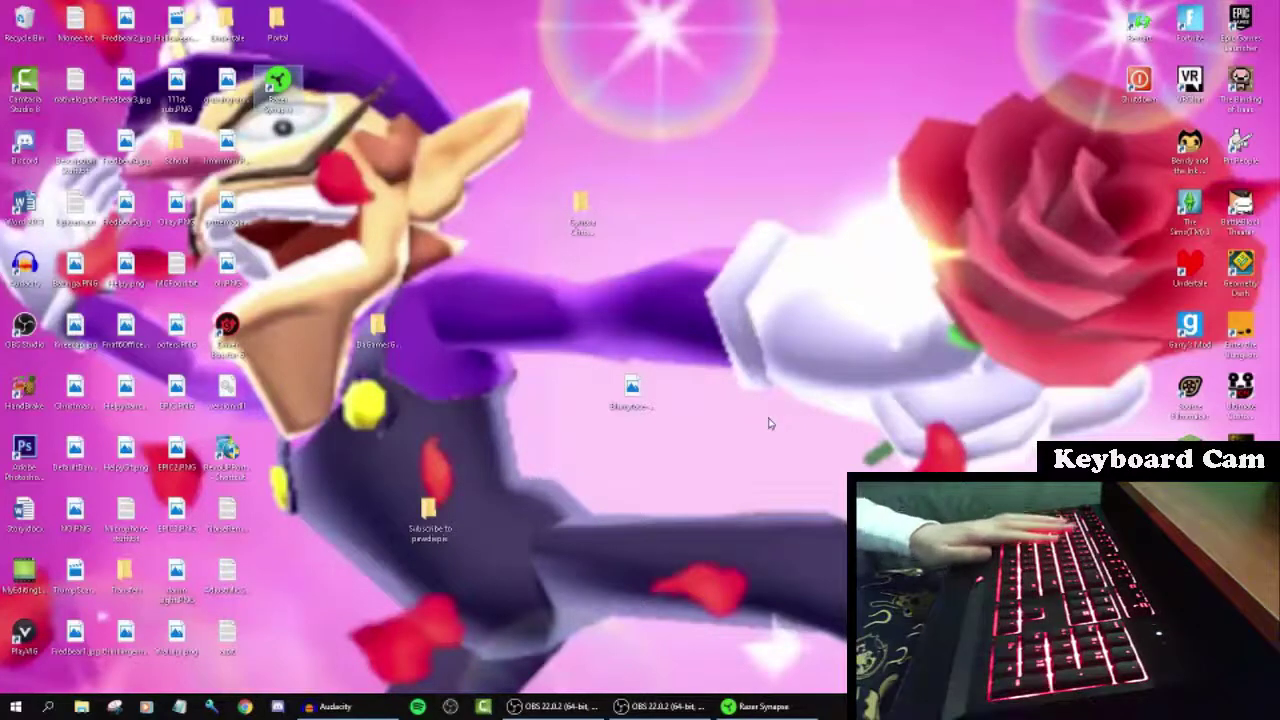
# Restore Razer Synapse and load Chroma Effect 1, then Chroma Effect 2, then Chroma Effect 1 again
pyautogui.click(763, 706)
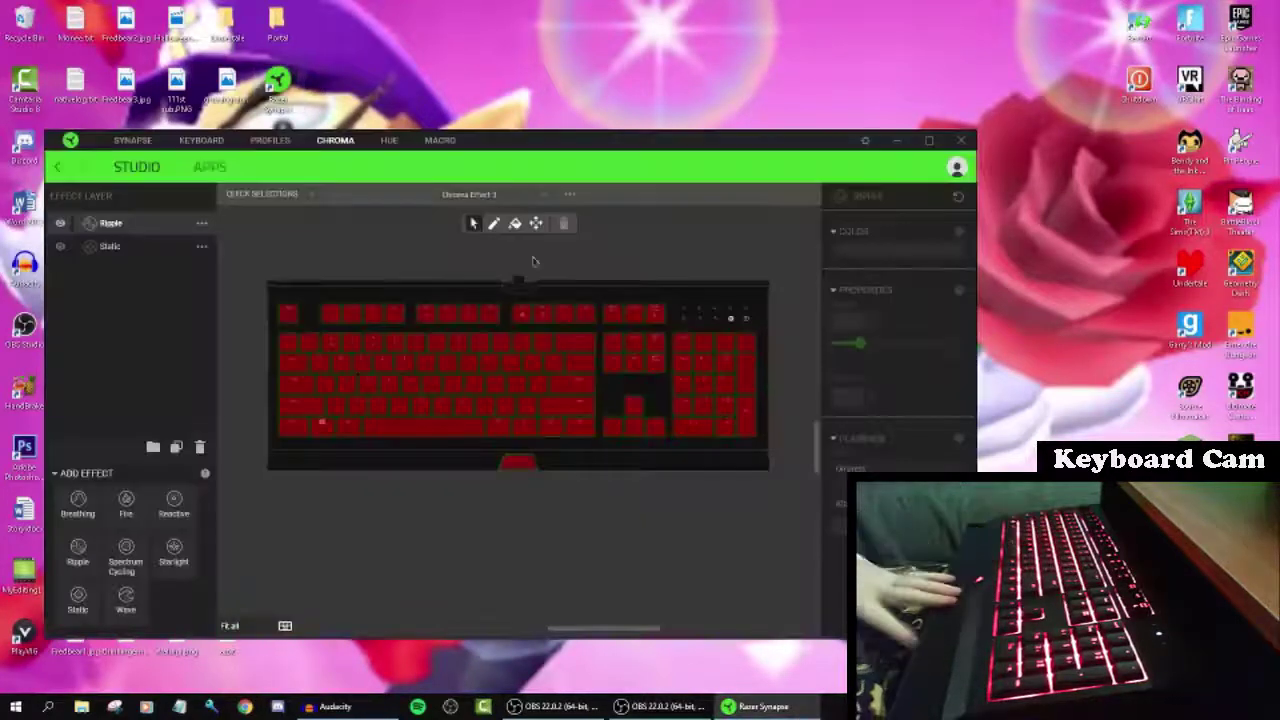
pyautogui.click(505, 195)
pyautogui.click(470, 210)
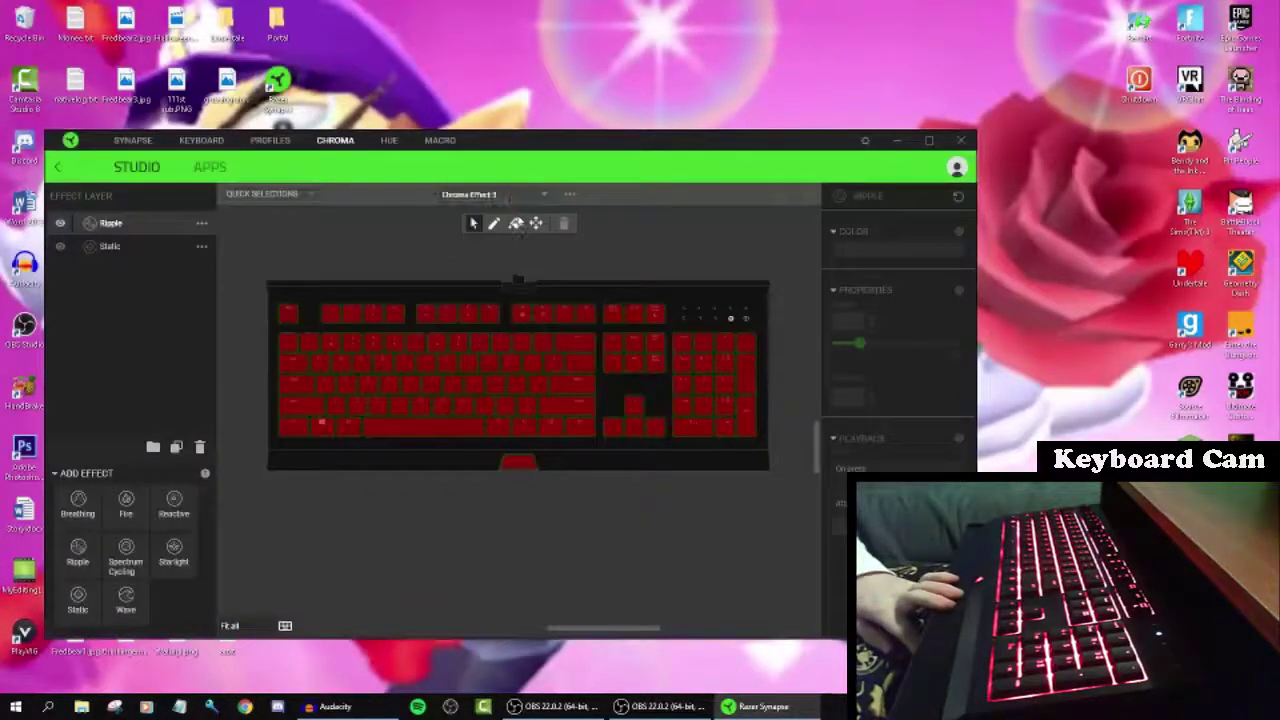
pyautogui.click(487, 196)
pyautogui.click(488, 228)
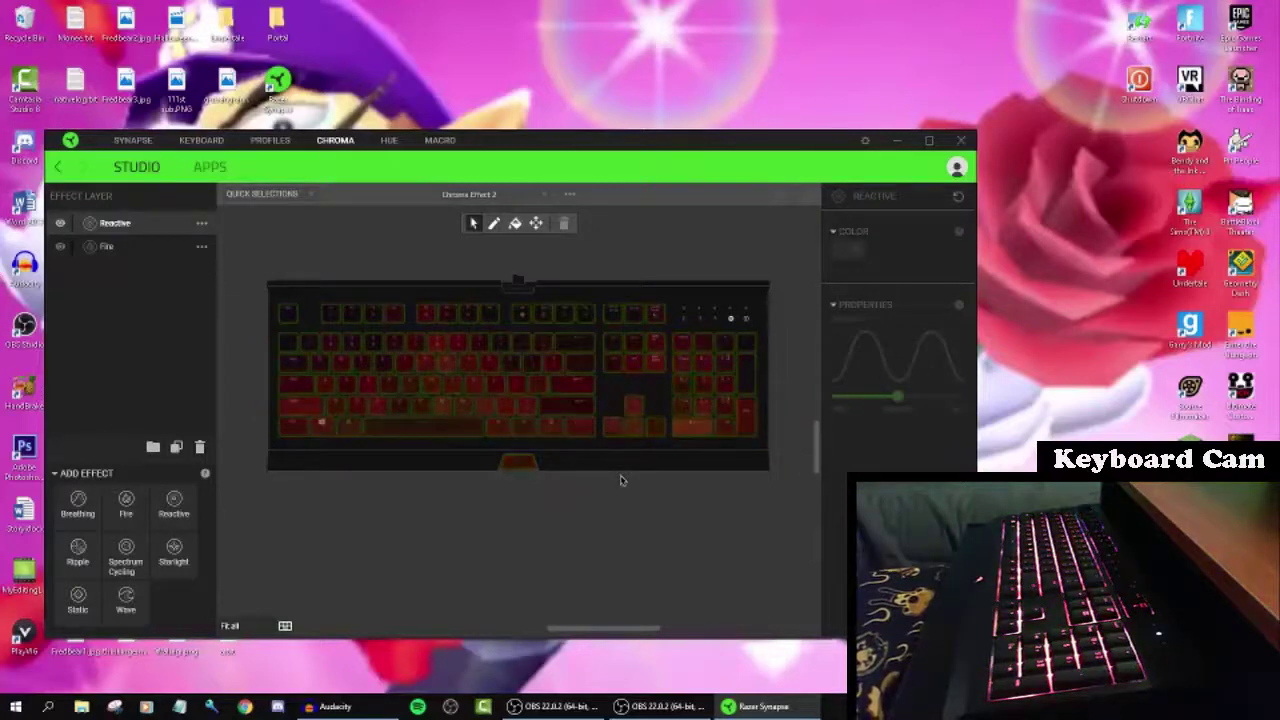
pyautogui.click(488, 194)
pyautogui.click(490, 211)
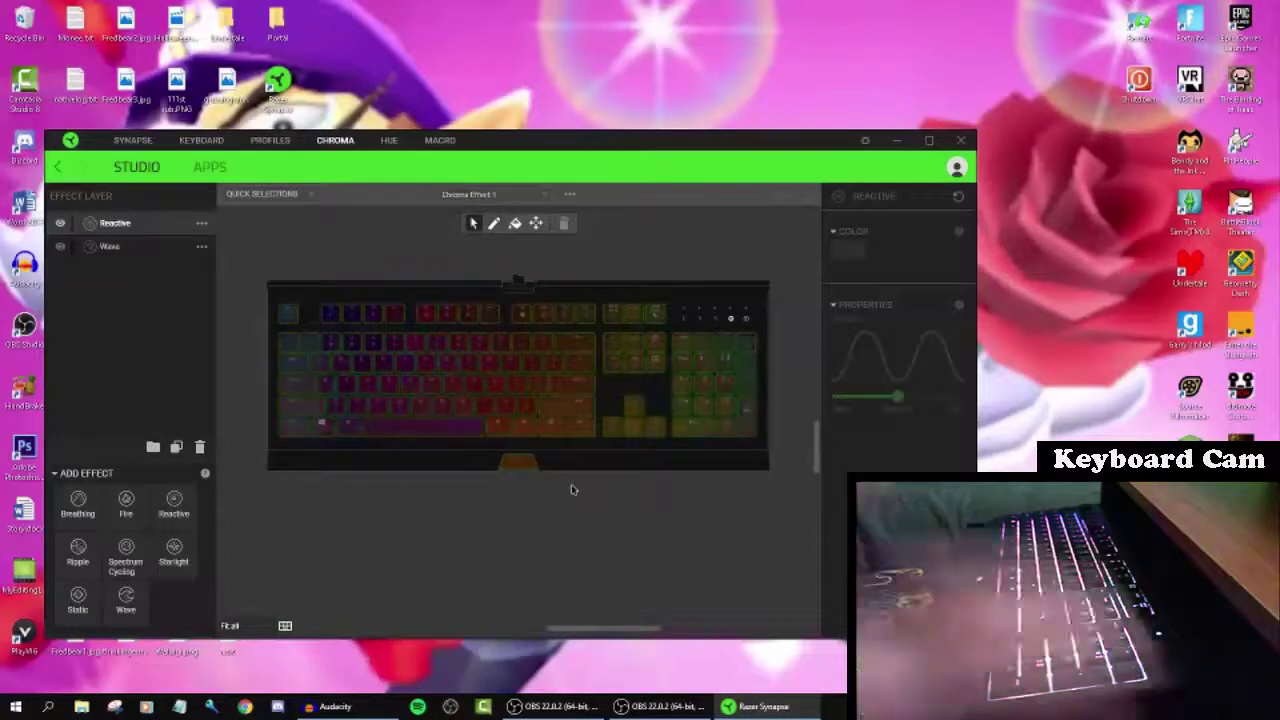